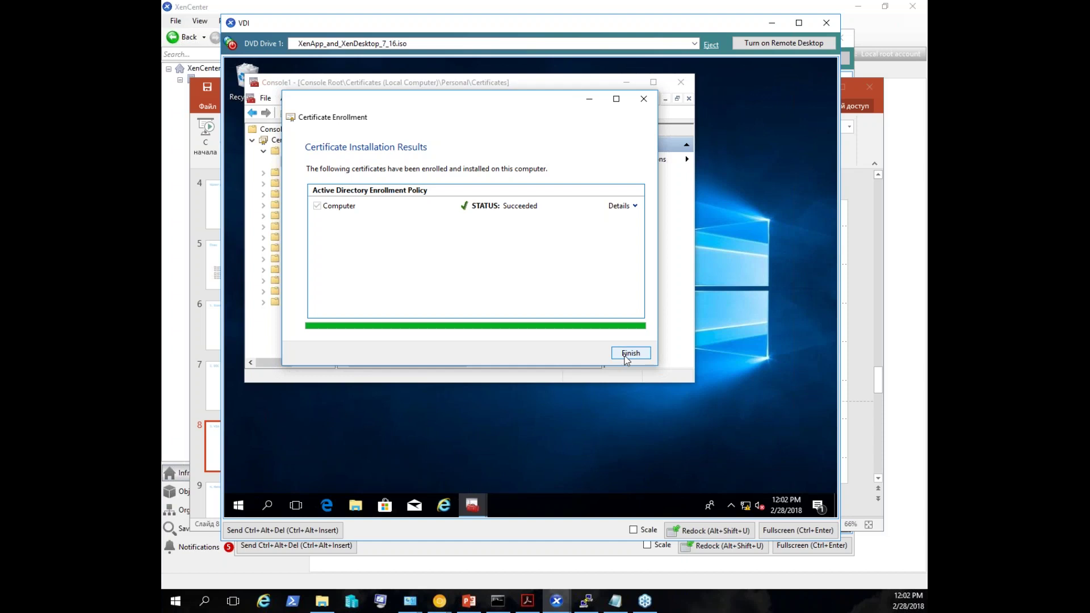
Finish enrollment, open the vdi.lab.test certificate's Details and select its full Thumbprint value.
{"action": "left_click", "coordinate": [630, 353]}
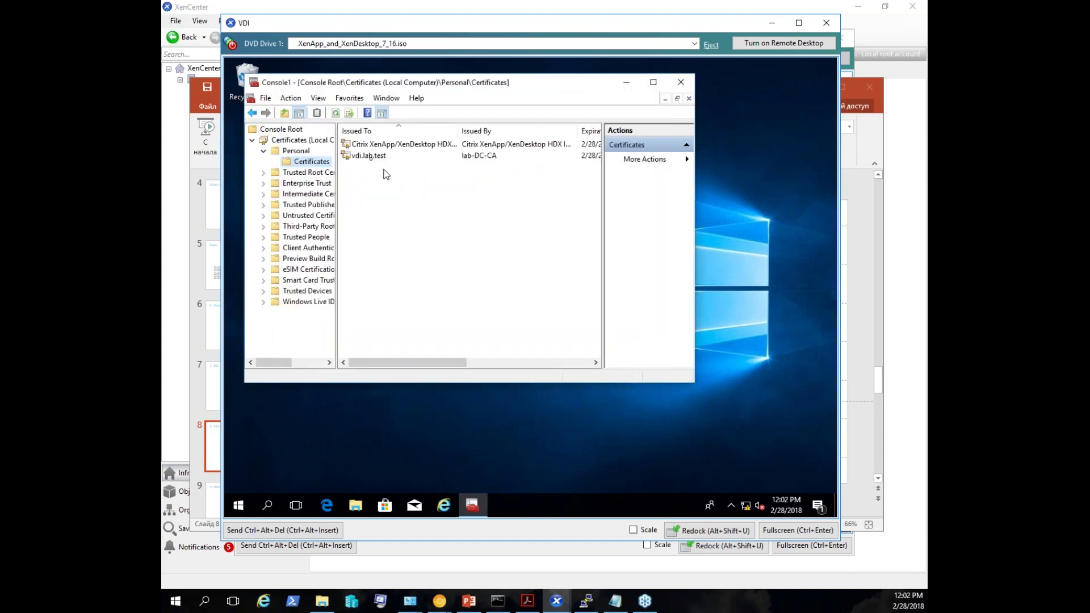
{"action": "left_click", "coordinate": [370, 156]}
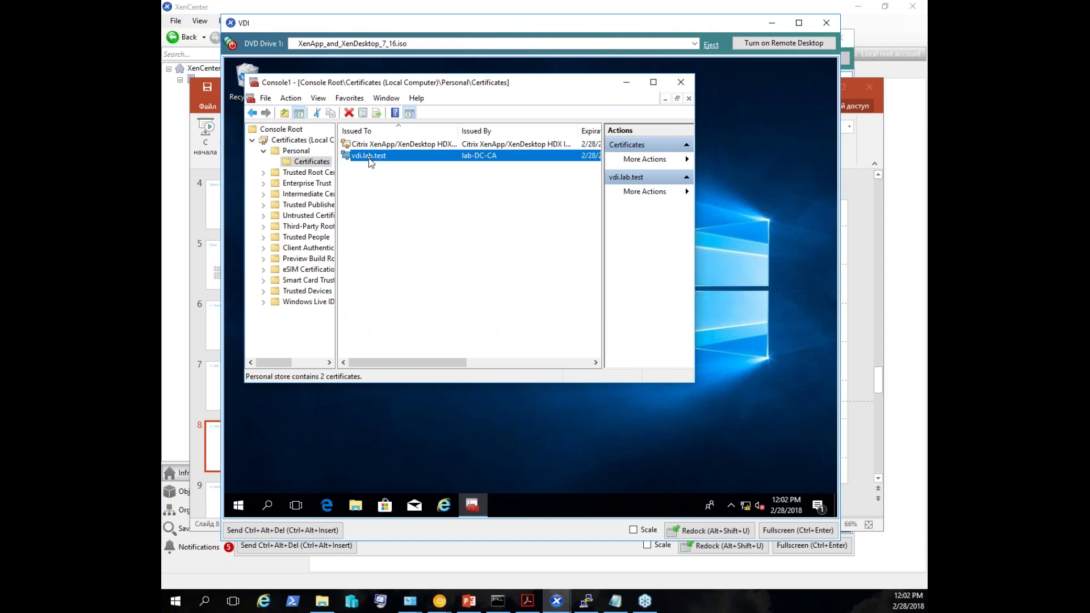
{"action": "right_click", "coordinate": [371, 162]}
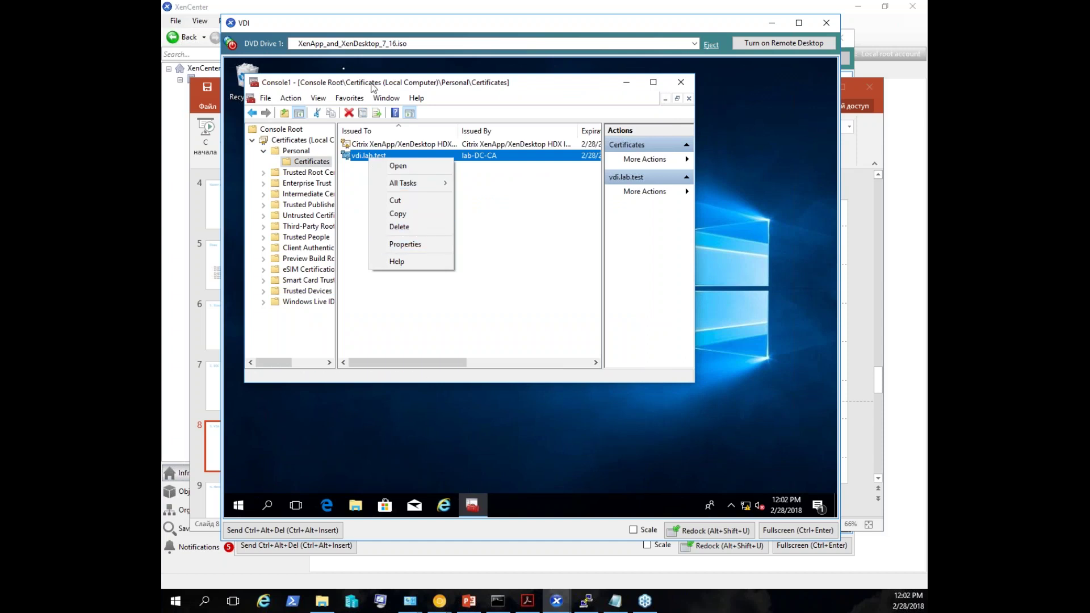
{"action": "double_click", "coordinate": [359, 161]}
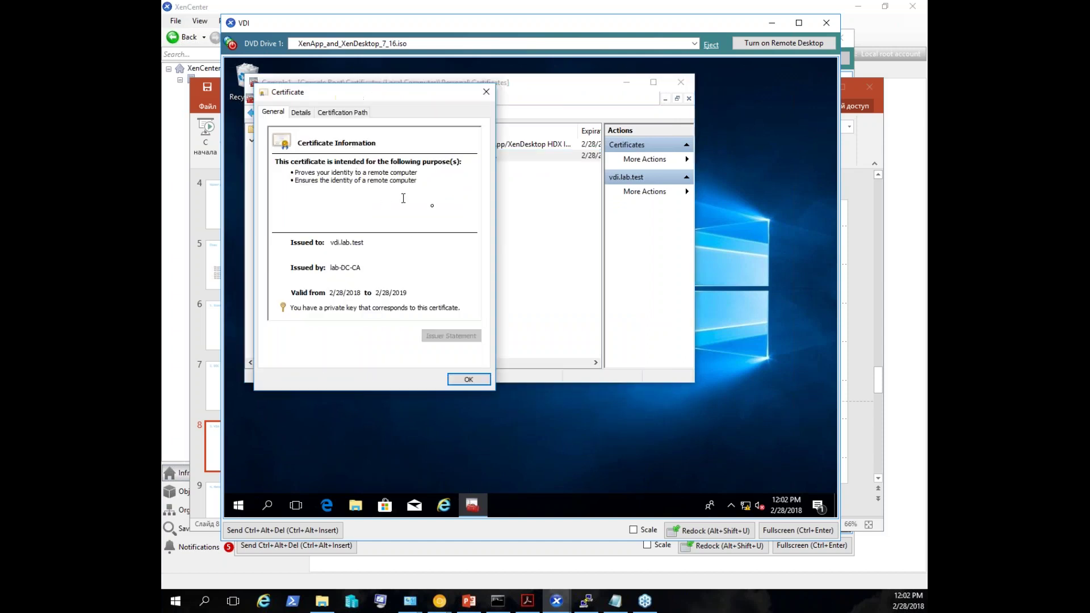
{"action": "left_click", "coordinate": [301, 112]}
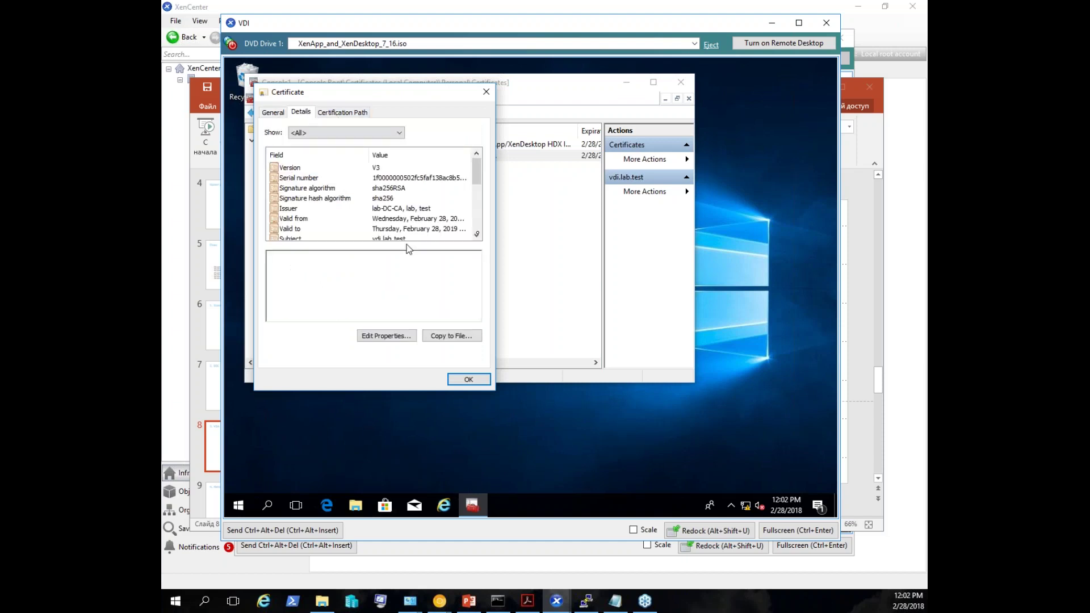
{"action": "left_click_drag", "start_coordinate": [473, 180], "coordinate": [474, 227]}
{"action": "left_click", "coordinate": [398, 229]}
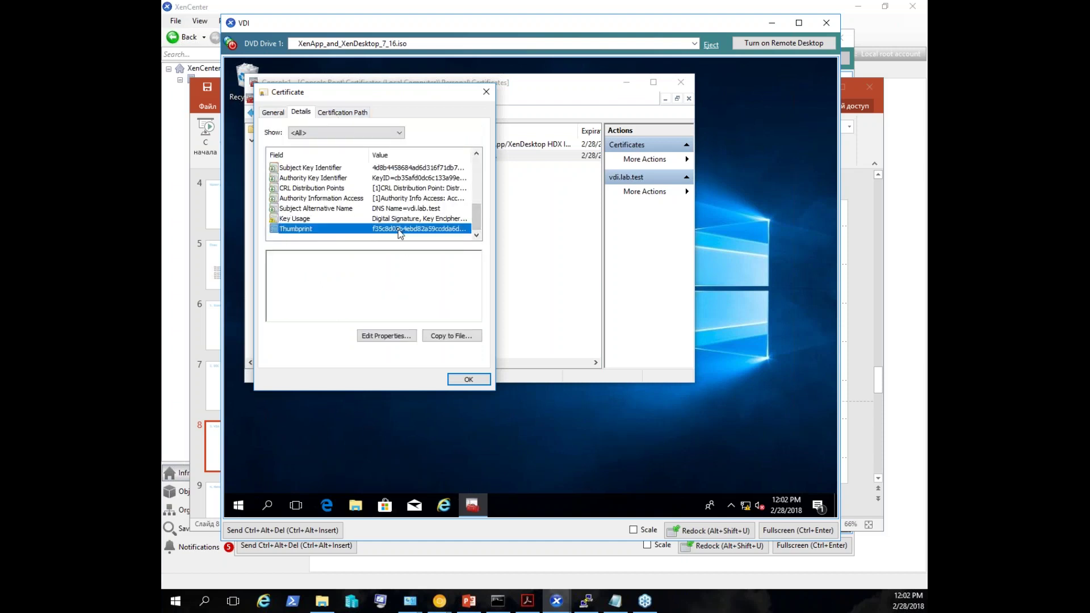
{"action": "left_click_drag", "start_coordinate": [461, 255], "coordinate": [251, 268]}
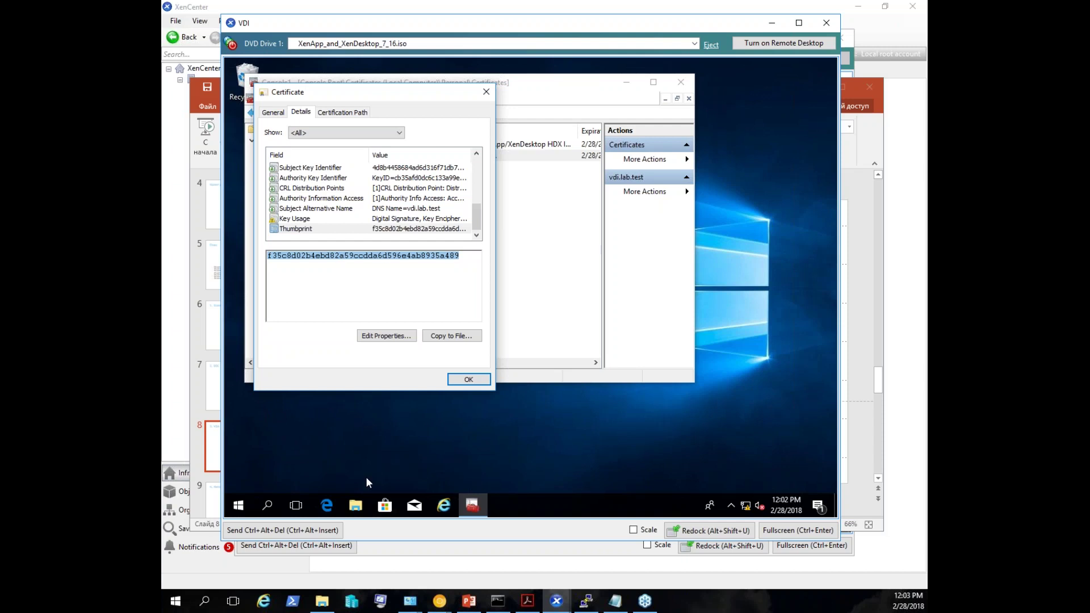
Launch PowerShell and set the execution policy to unrestricted, confirming the prompt.
{"action": "left_click", "coordinate": [239, 506]}
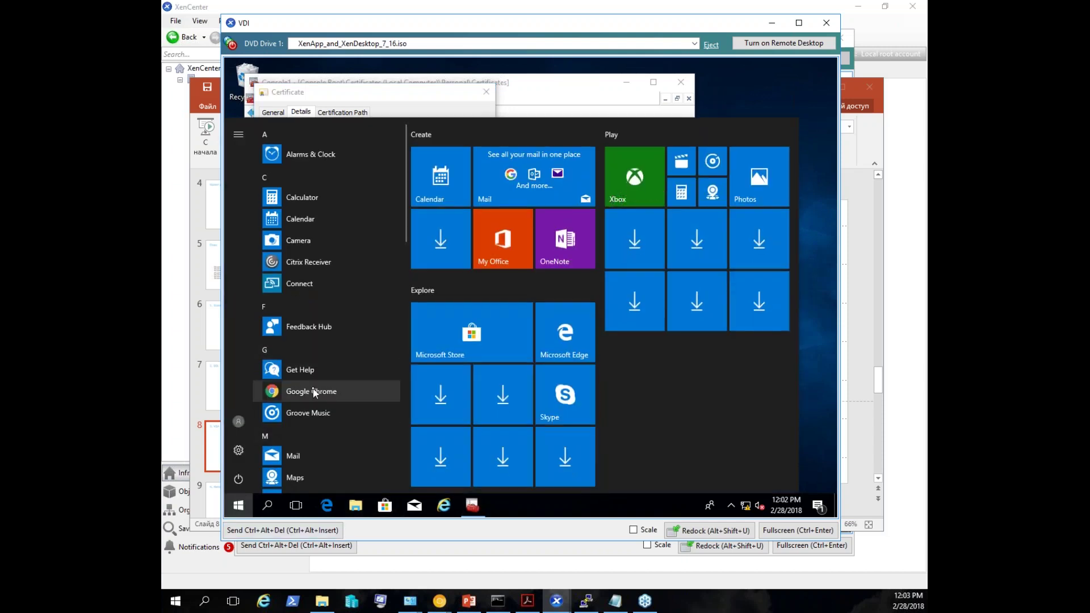
{"action": "type", "text": "powe"}
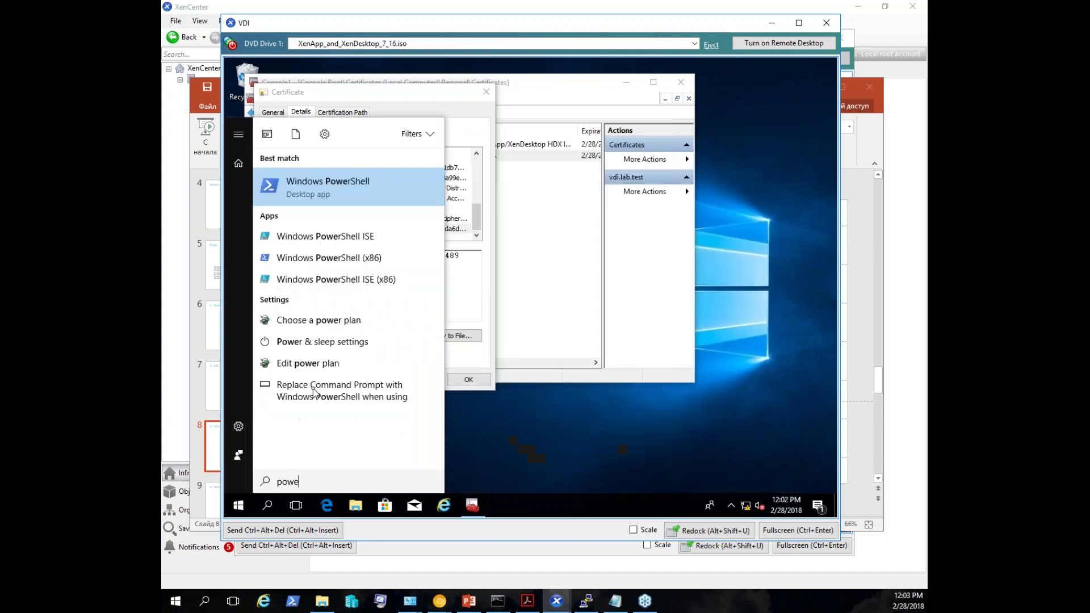
{"action": "key", "text": "Return"}
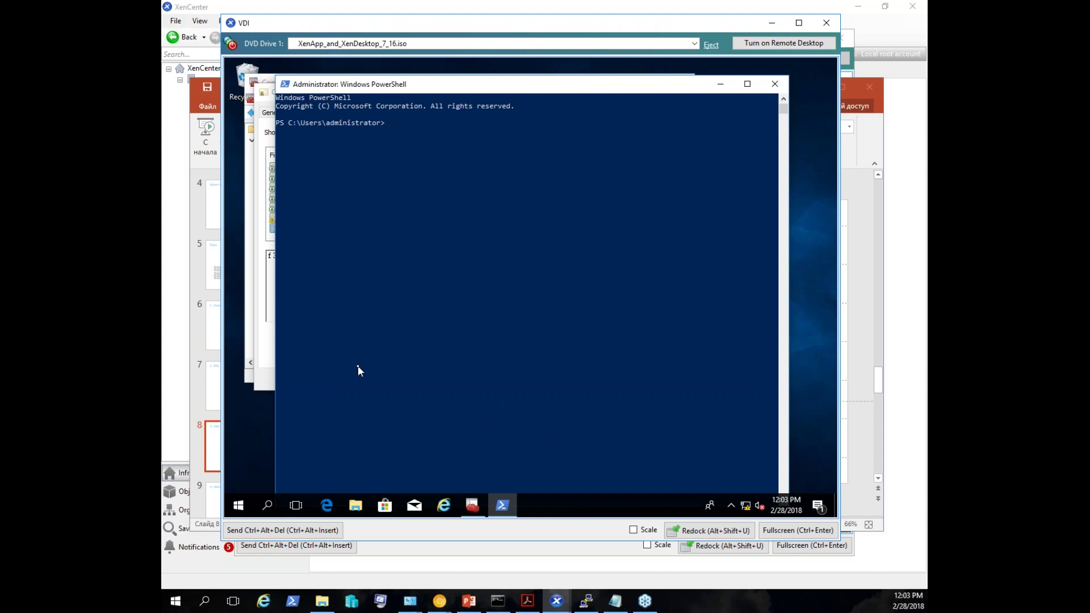
{"action": "type", "text": "set-exe"}
{"action": "key", "text": "Tab"}
{"action": "type", "text": "unresa"}
{"action": "key", "text": "BackSpace"}
{"action": "type", "text": "tricted"}
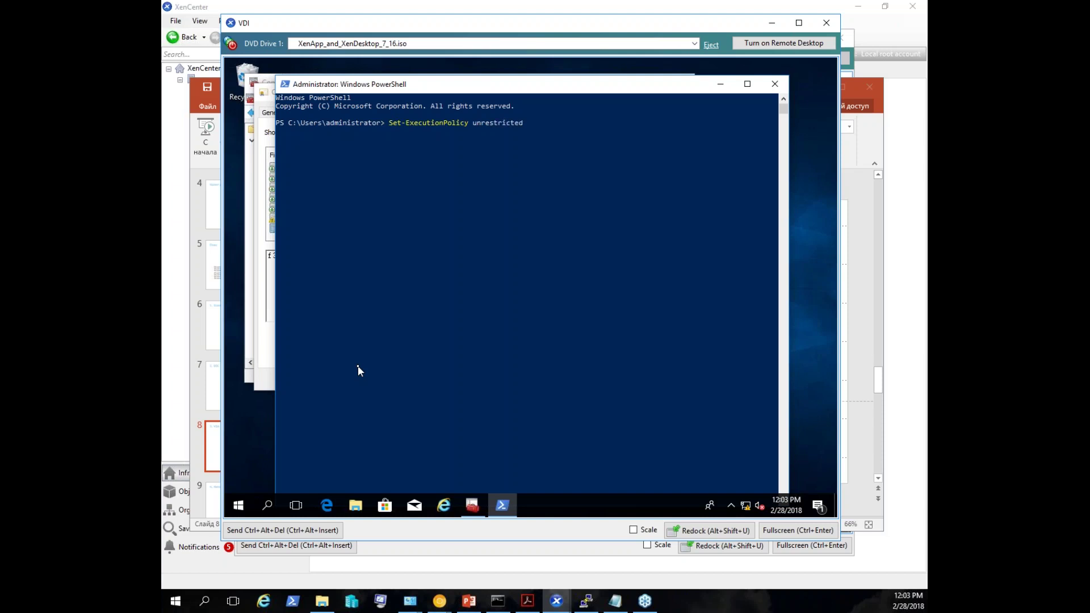
{"action": "key", "text": "Return"}
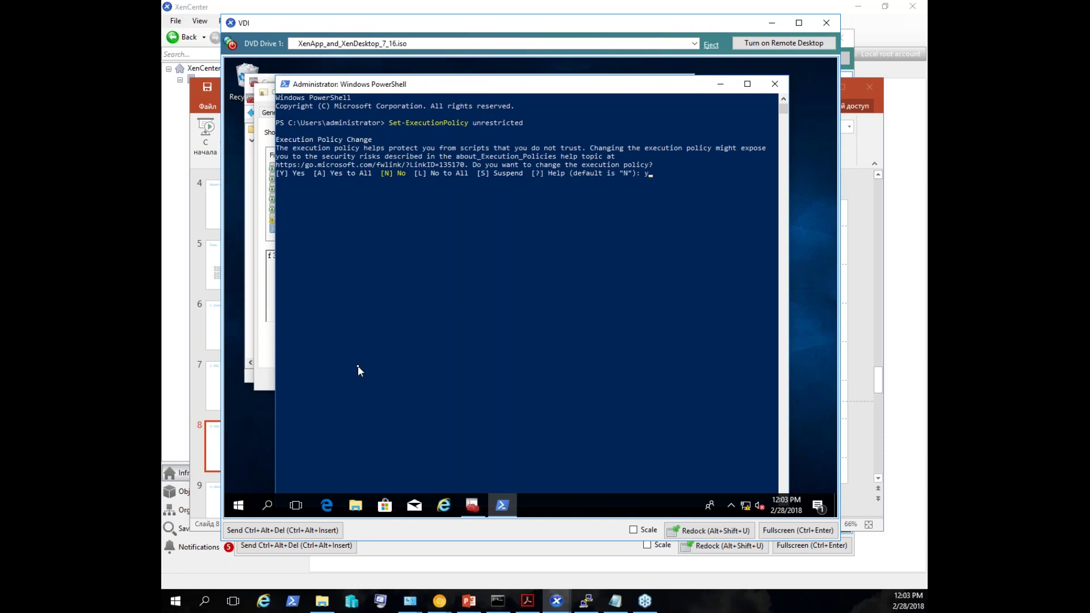
{"action": "key", "text": "Return"}
Tab-complete the path C:\SslSupport\ on the PowerShell command line.
{"action": "type", "text": "c:\\"}
{"action": "key", "text": "Tab"}
{"action": "key", "text": "Tab"}
{"action": "key", "text": "Tab"}
{"action": "key", "text": "Tab"}
{"action": "key", "text": "Tab"}
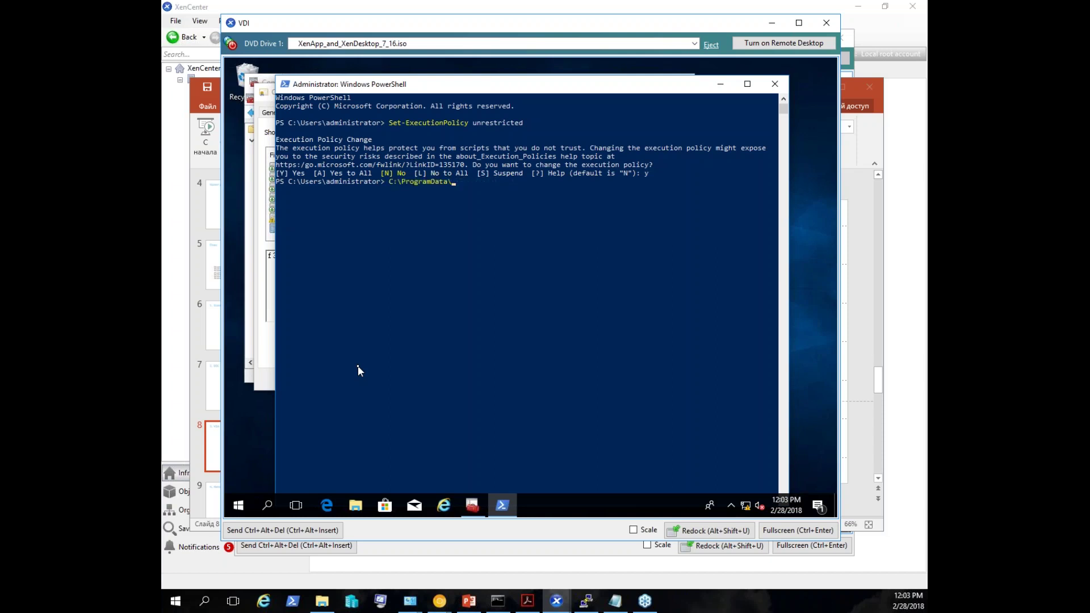
{"action": "key", "text": "Tab"}
{"action": "key", "text": "Tab"}
{"action": "key", "text": "Tab"}
{"action": "key", "text": "Tab"}
{"action": "key", "text": "BackSpace"}
{"action": "key", "text": "BackSpace"}
{"action": "key", "text": "BackSpace"}
{"action": "key", "text": "BackSpace"}
{"action": "key", "text": "BackSpace"}
{"action": "key", "text": "BackSpace"}
{"action": "key", "text": "BackSpace"}
{"action": "key", "text": "BackSpace"}
{"action": "key", "text": "BackSpace"}
{"action": "key", "text": "BackSpace"}
{"action": "key", "text": "BackSpace"}
{"action": "type", "text": "ss"}
{"action": "key", "text": "Tab"}
{"action": "key", "text": "super+e"}
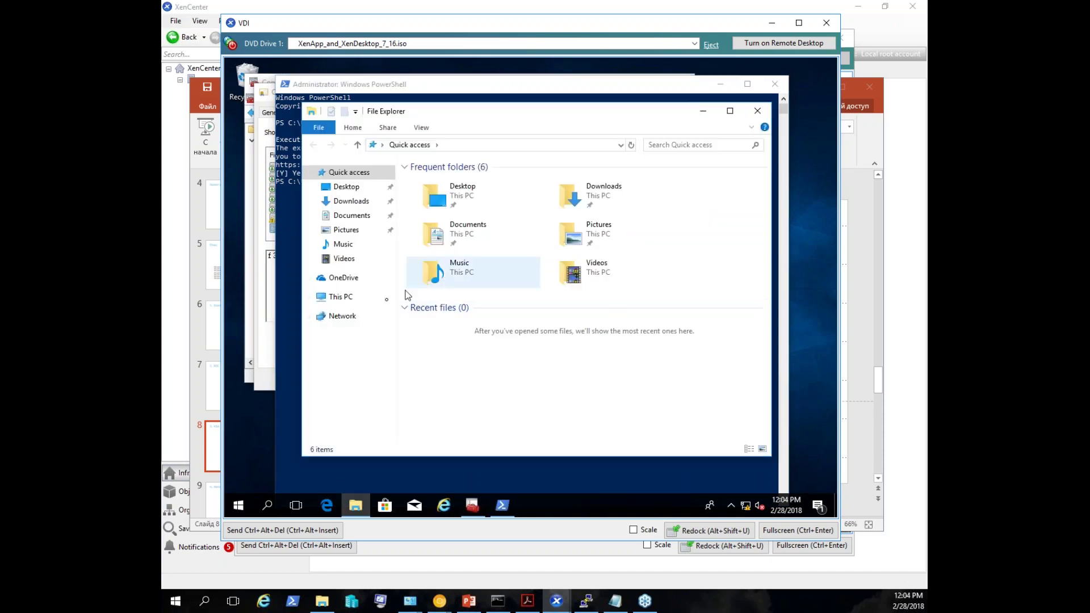
Browse This PC > Local Disk (C:) > SslSupport to find the Enable-VdaSSL script.
{"action": "left_click", "coordinate": [348, 300]}
{"action": "double_click", "coordinate": [488, 350]}
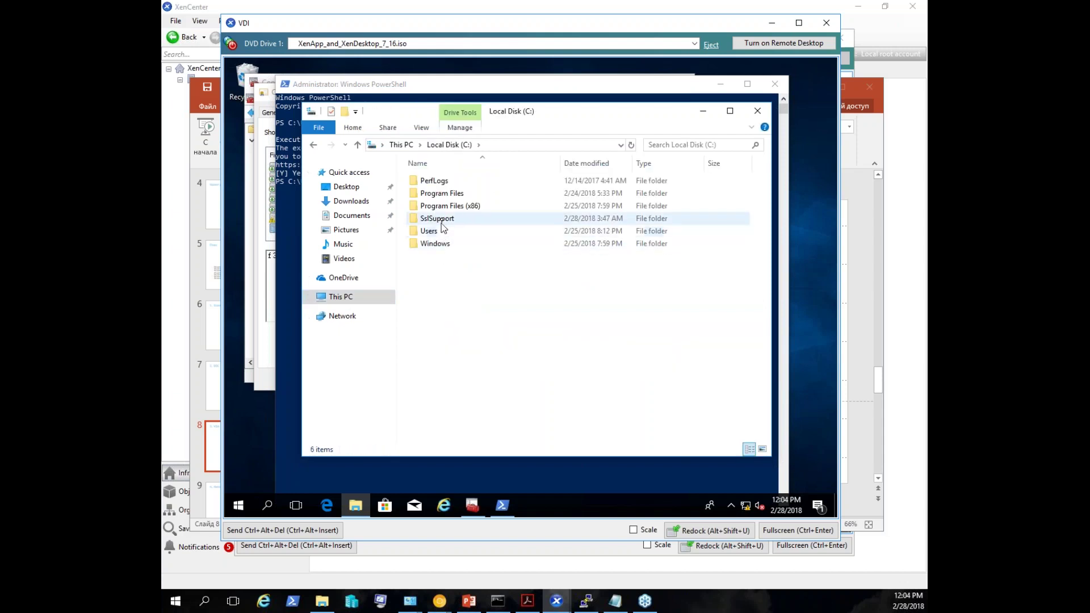
{"action": "double_click", "coordinate": [437, 219]}
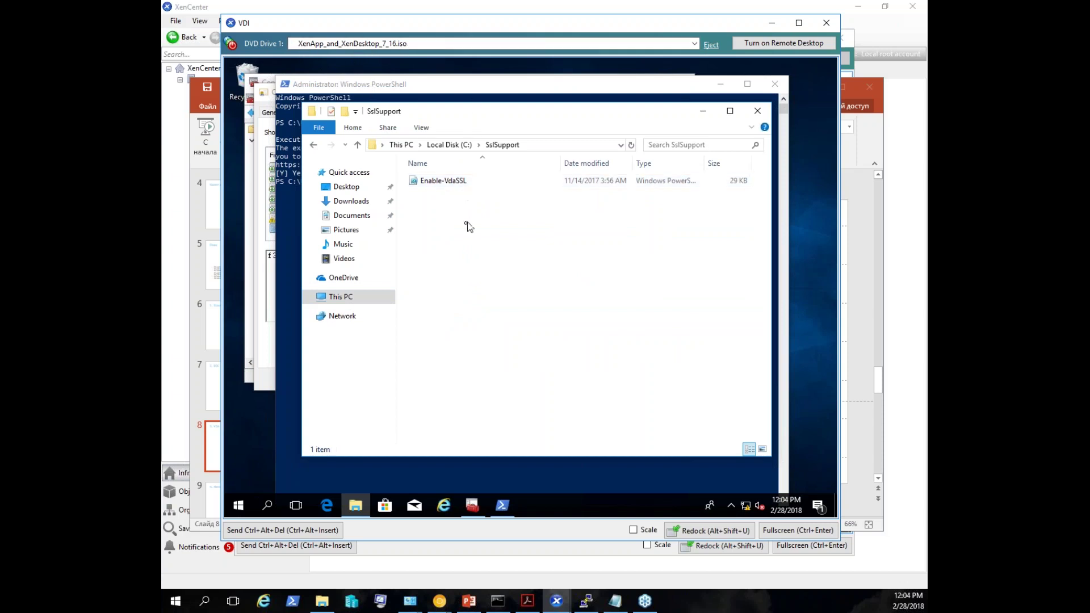
Compose C:\SslSupport\Enable-VdaSSL.ps1 -Enable in PowerShell without running it.
{"action": "left_click", "coordinate": [295, 241]}
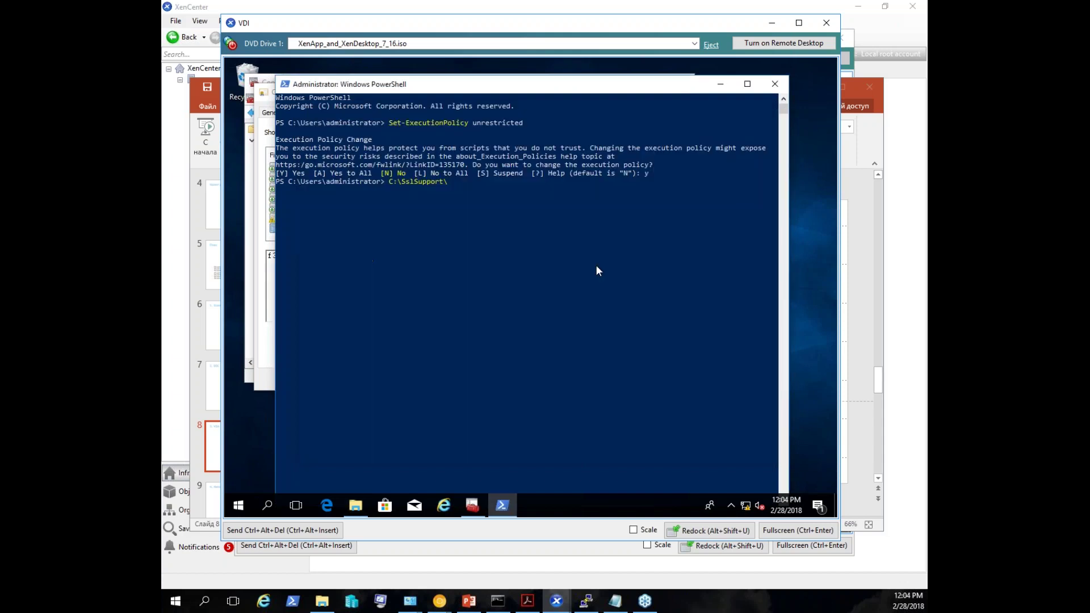
{"action": "type", "text": "En"}
{"action": "key", "text": "Tab"}
{"action": "type", "text": "en"}
{"action": "left_click", "coordinate": [663, 240]}
{"action": "key", "text": "Escape"}
{"action": "left_click", "coordinate": [500, 273]}
{"action": "right_click", "coordinate": [524, 302]}
{"action": "key", "text": "Tab"}
{"action": "left_click_drag", "start_coordinate": [599, 78], "coordinate": [574, 89]}
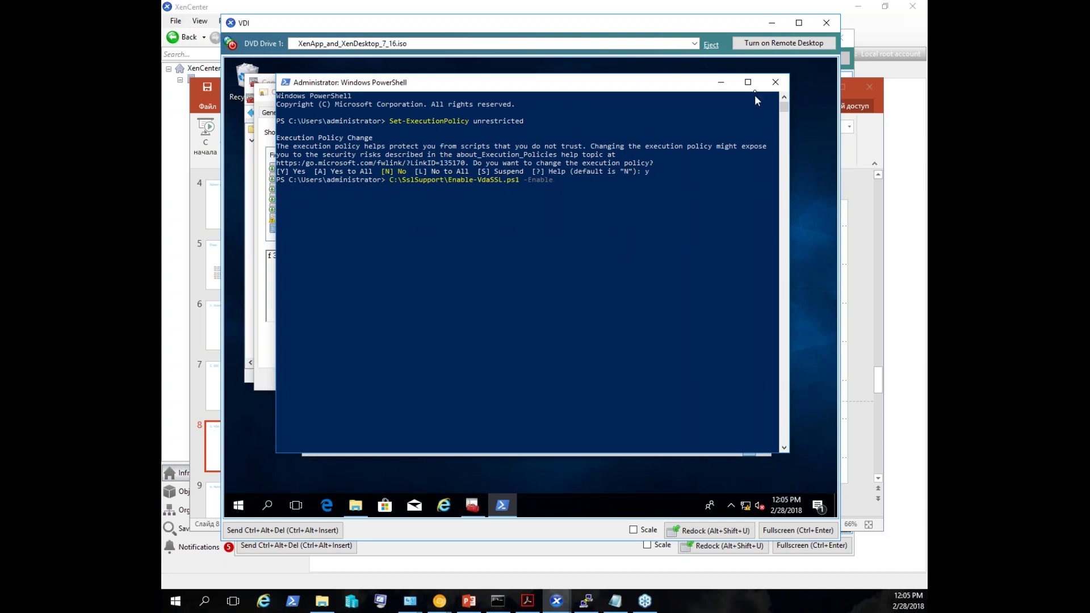
Reopen PowerShell and rerun Set-ExecutionPolicy unrestricted, answering Yes to All.
{"action": "left_click", "coordinate": [775, 83]}
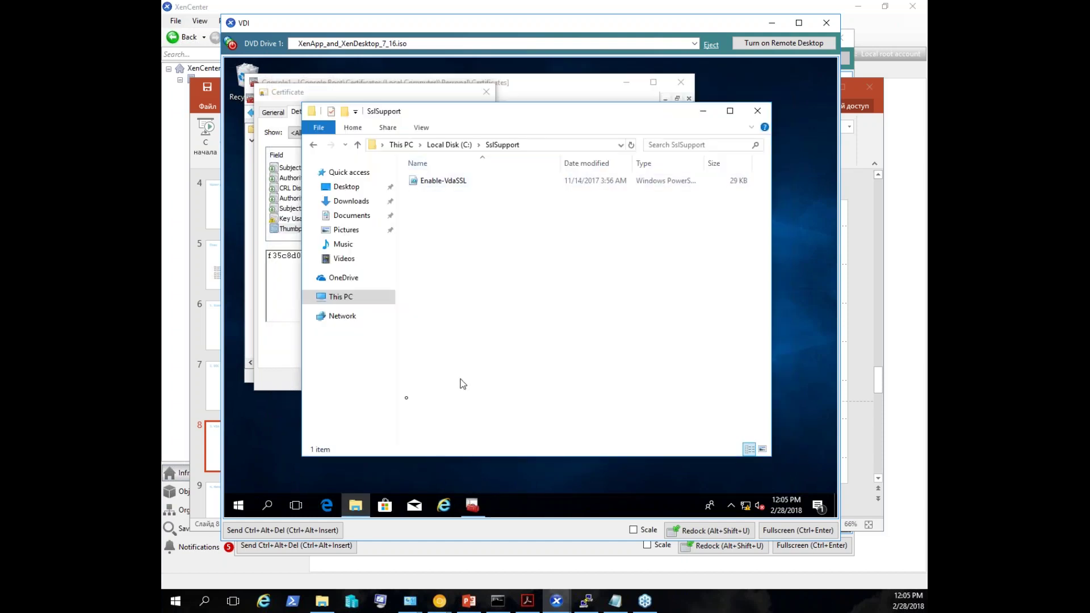
{"action": "left_click", "coordinate": [239, 505]}
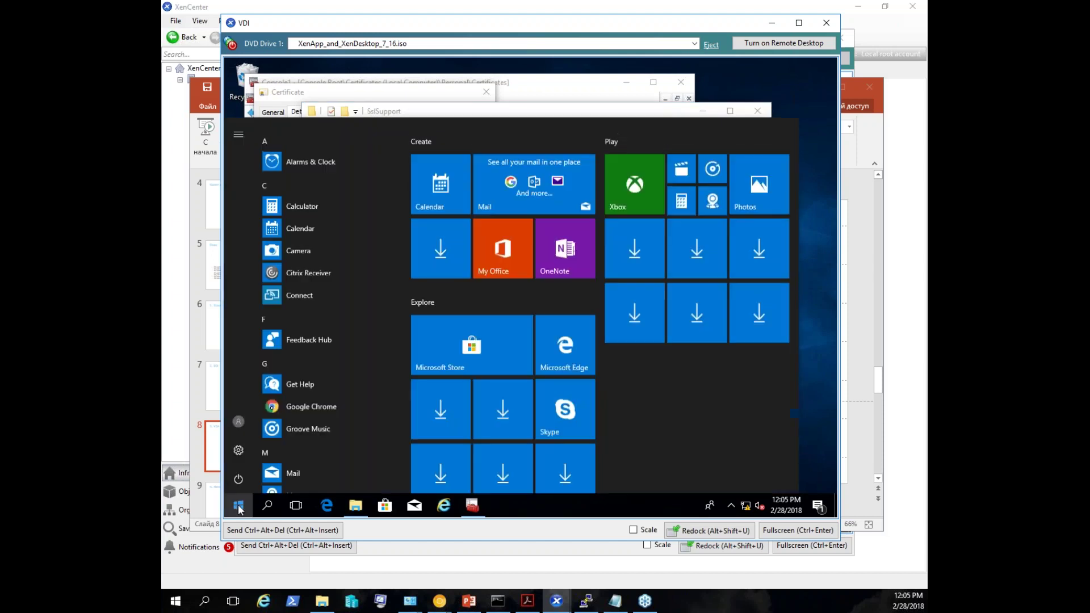
{"action": "type", "text": "pow"}
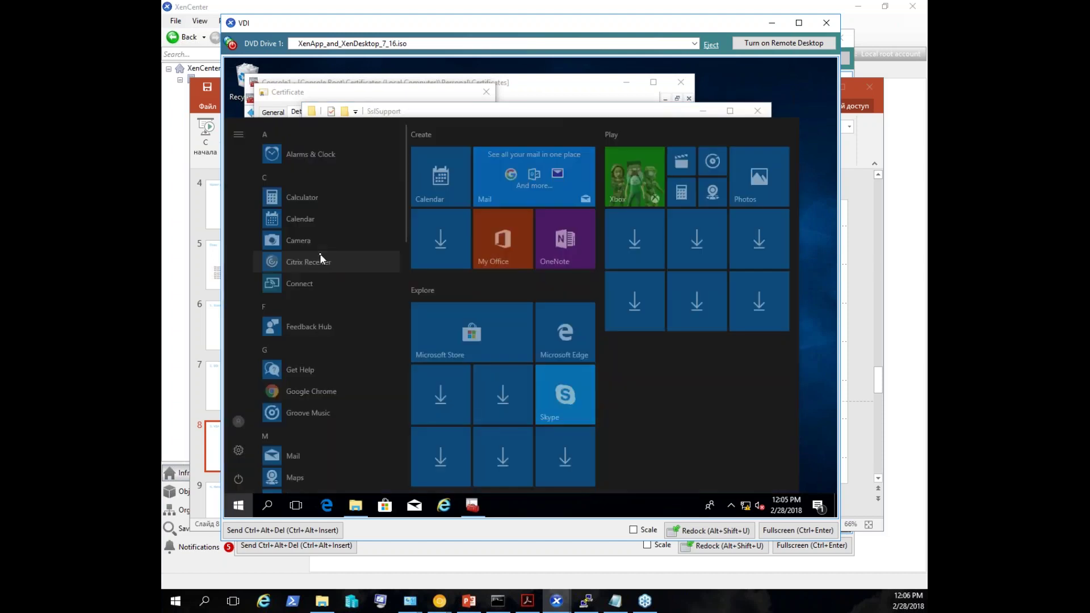
{"action": "type", "text": "er"}
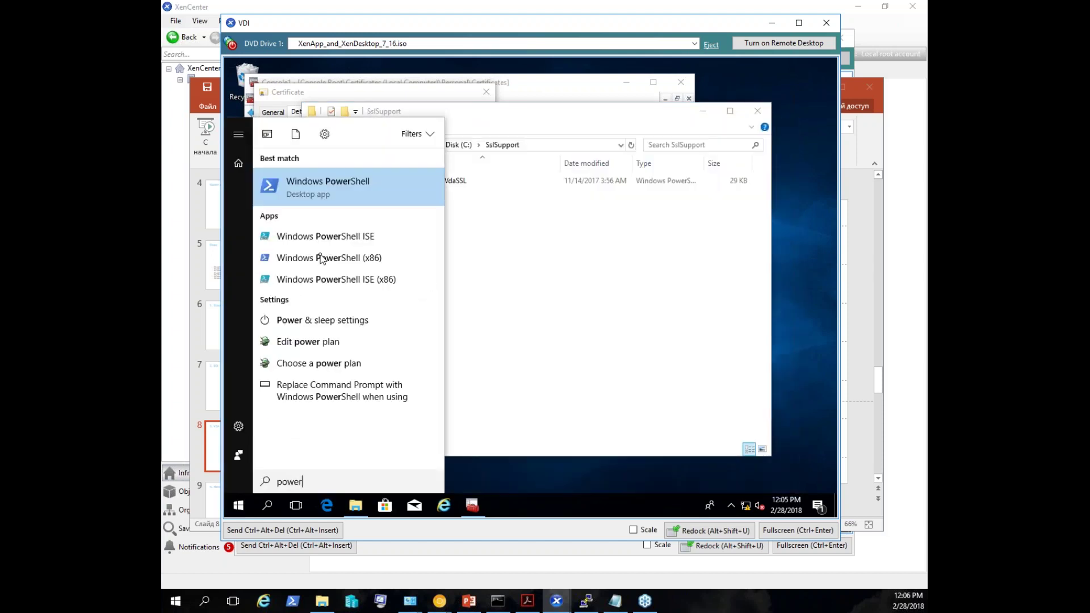
{"action": "key", "text": "Return"}
{"action": "type", "text": "Set-ExecutionPolicy unrestricted"}
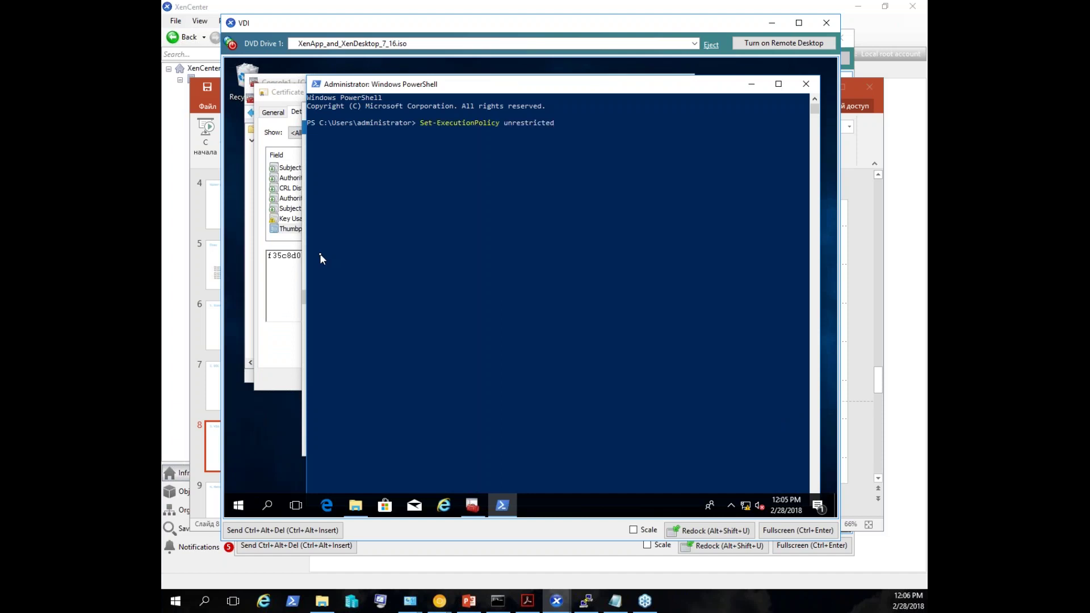
{"action": "key", "text": "Return"}
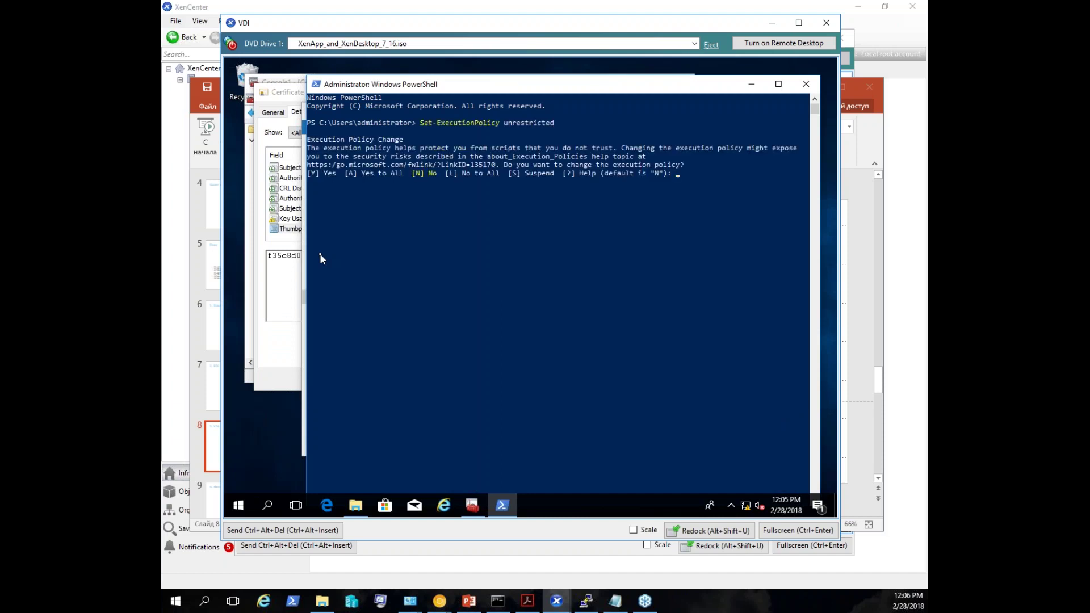
{"action": "type", "text": "a"}
{"action": "key", "text": "Return"}
Compose C:\SslSupport\Enable-VdaSSL.ps1 -enable -sslport 443 on the command line.
{"action": "type", "text": "c:\\ss"}
{"action": "key", "text": "Tab"}
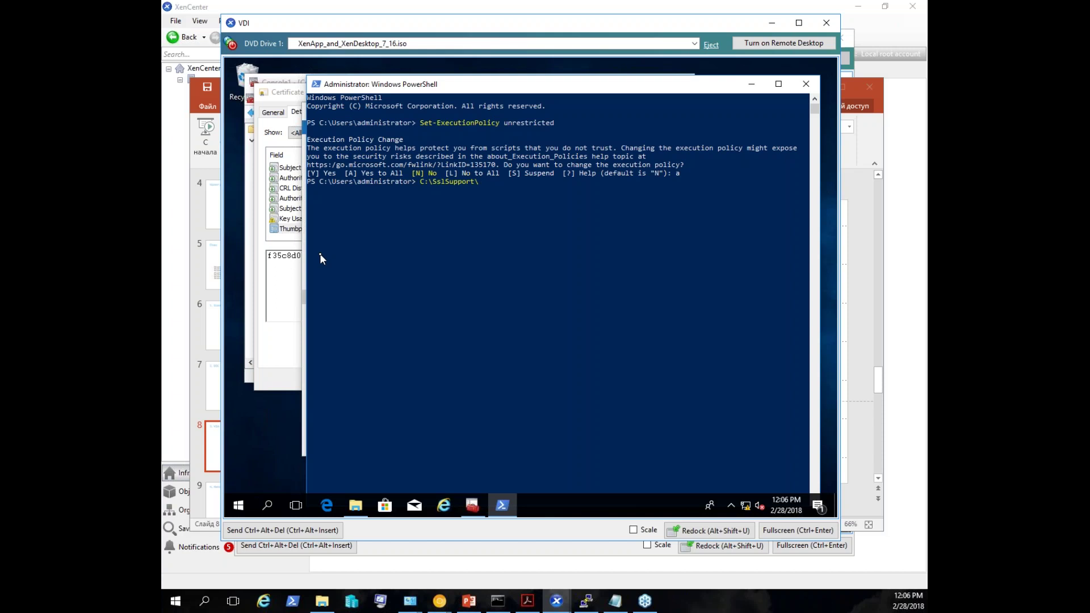
{"action": "type", "text": "ena"}
{"action": "key", "text": "Tab"}
{"action": "type", "text": "port 443 -c"}
Add -certificatethumbprint with the pasted thumbprint and run the Enable-VdaSSL script.
{"action": "type", "text": "ertif"}
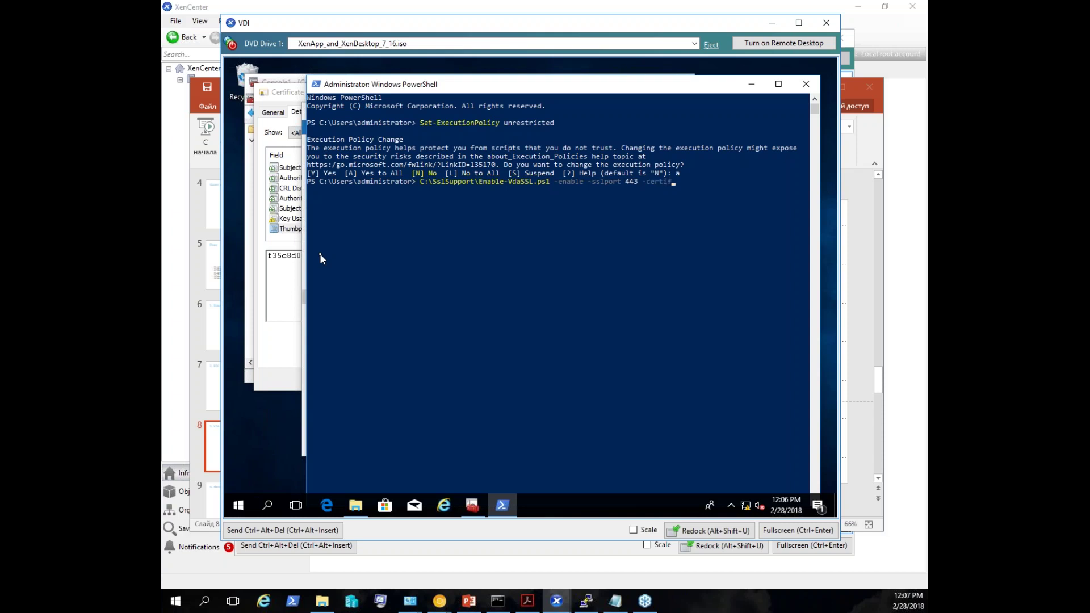
{"action": "type", "text": "icatethumbprint \""}
{"action": "type", "text": "f35c8d02b4ebd82a59ccdda6d596e4ab8935a489"}
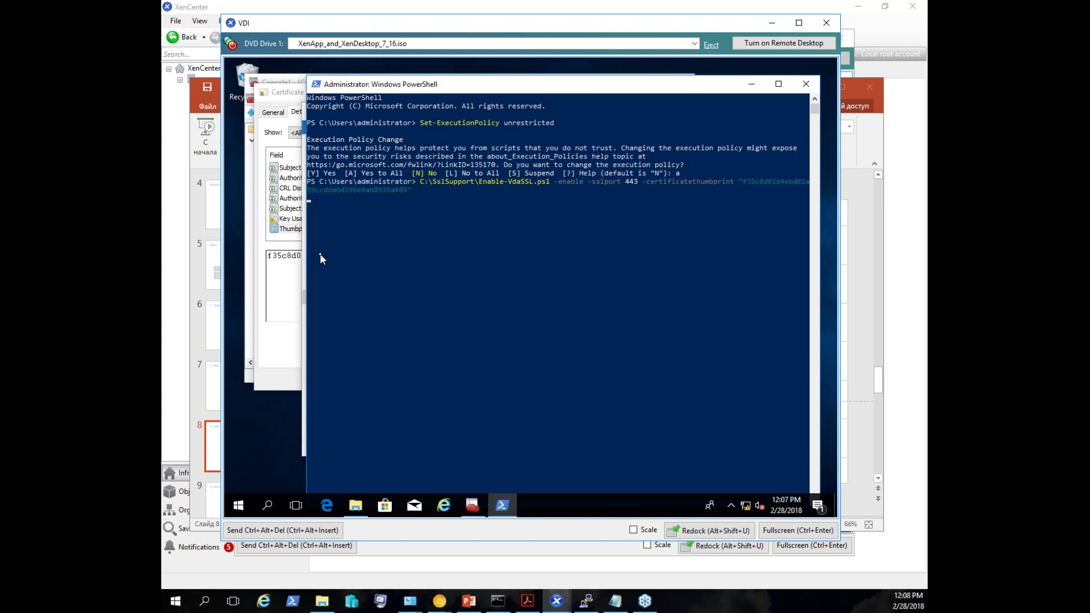
{"action": "mouse_move", "coordinate": [410, 601]}
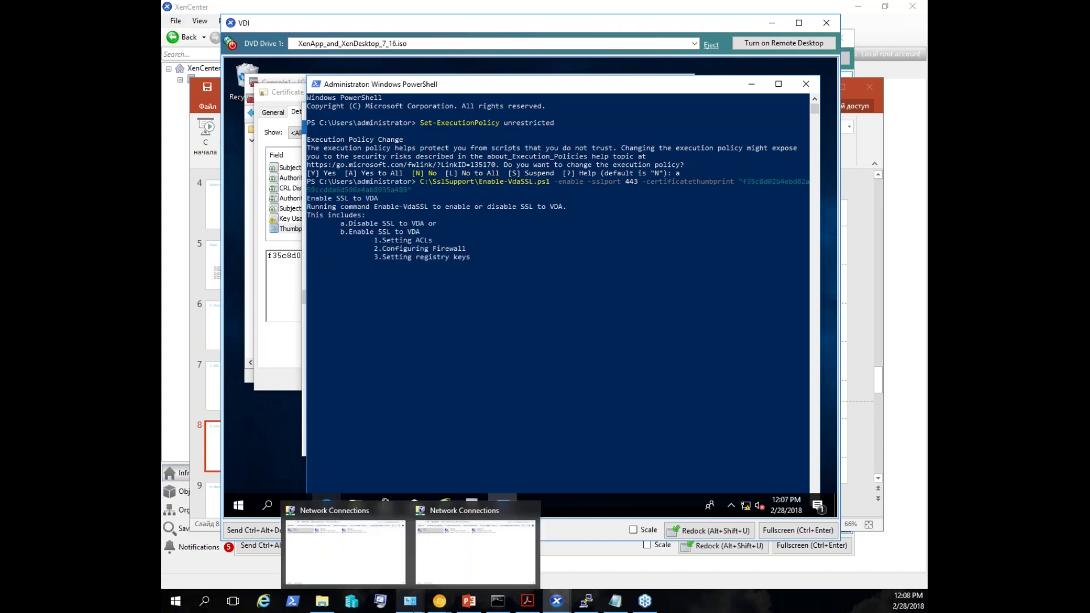
{"action": "left_click", "coordinate": [515, 339]}
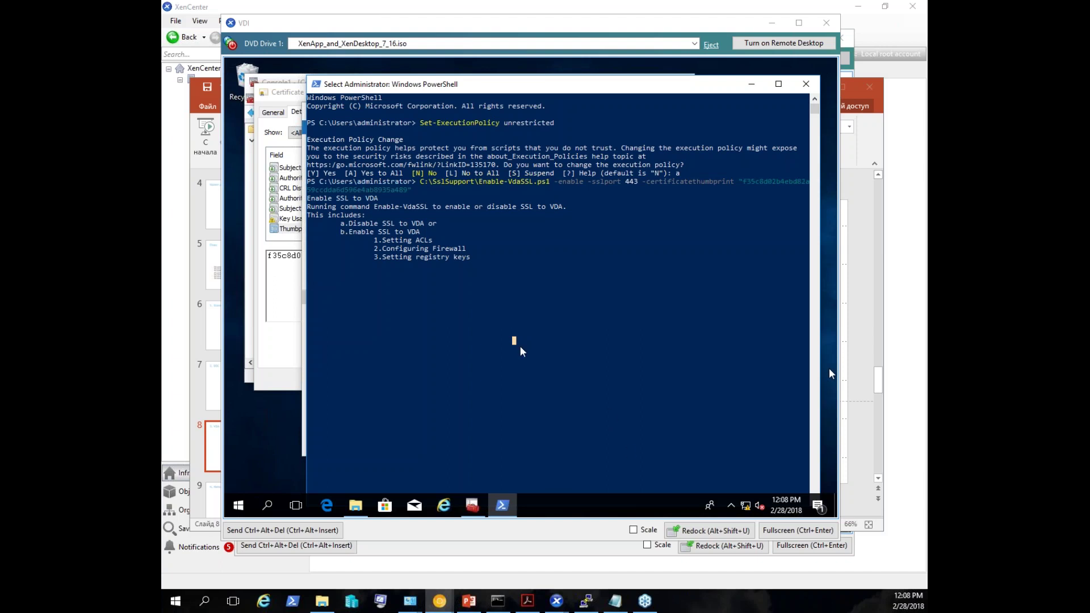
{"action": "left_click_drag", "start_coordinate": [461, 85], "coordinate": [458, 70]}
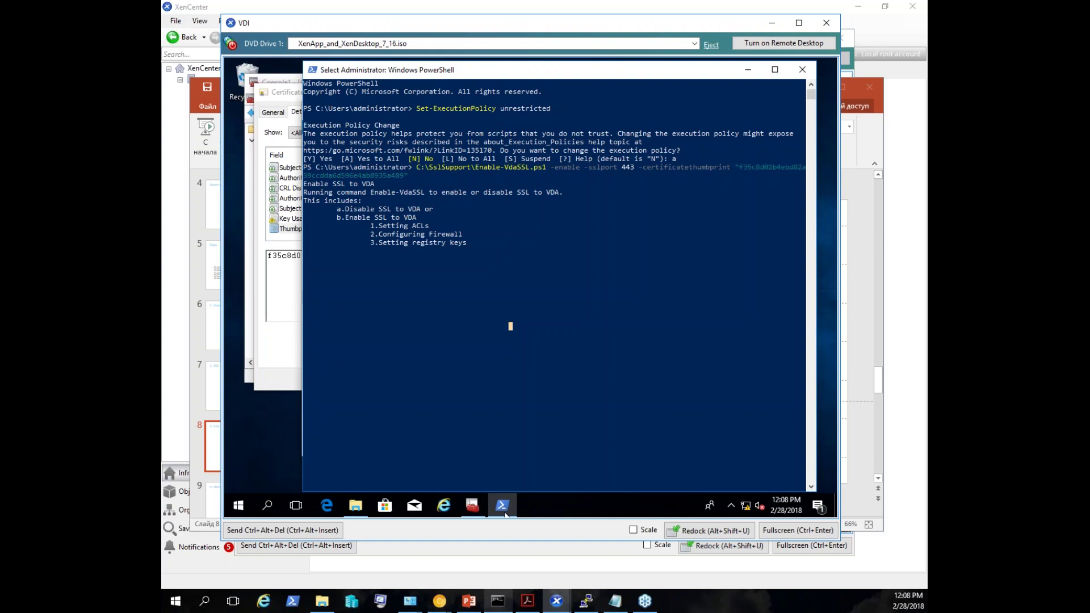
{"action": "mouse_move", "coordinate": [501, 505]}
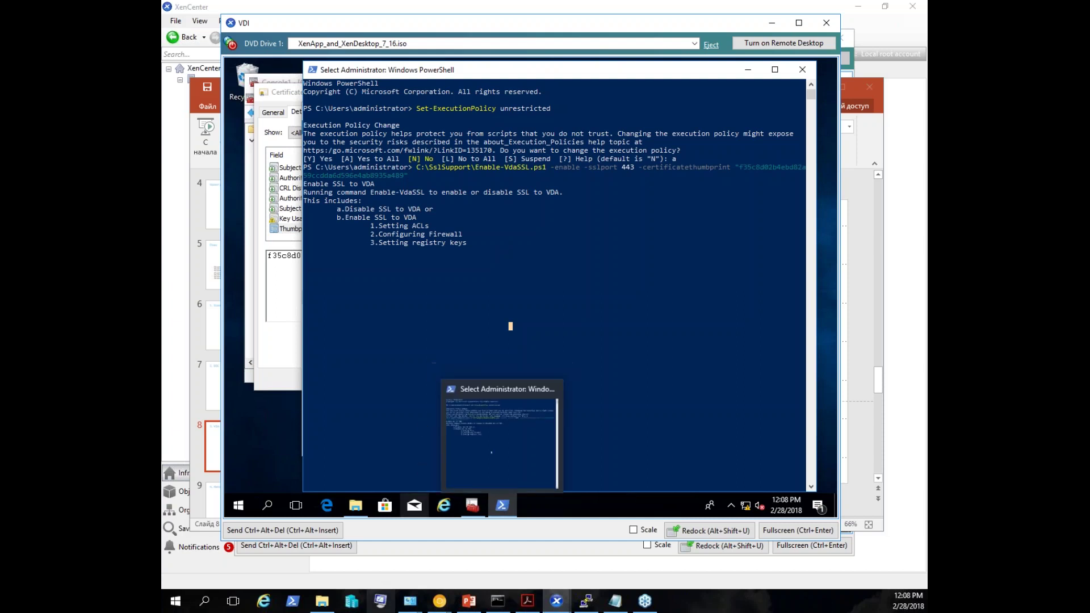
Launch an administrator PowerShell from Citrix Studio's PowerShell page on the DDC, then return to the VDI.
{"action": "mouse_move", "coordinate": [555, 600]}
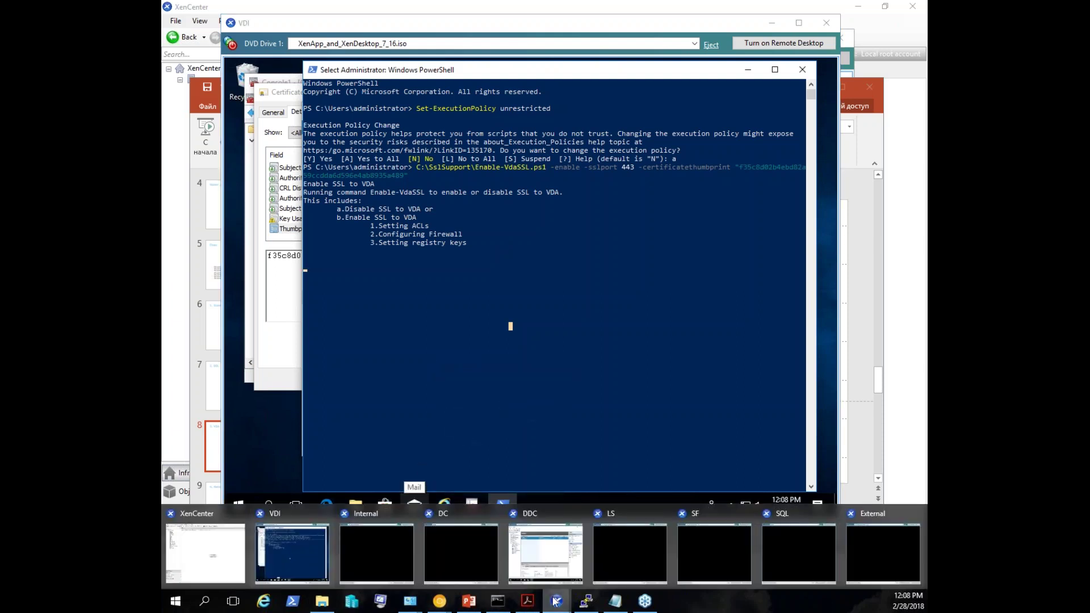
{"action": "left_click", "coordinate": [541, 554]}
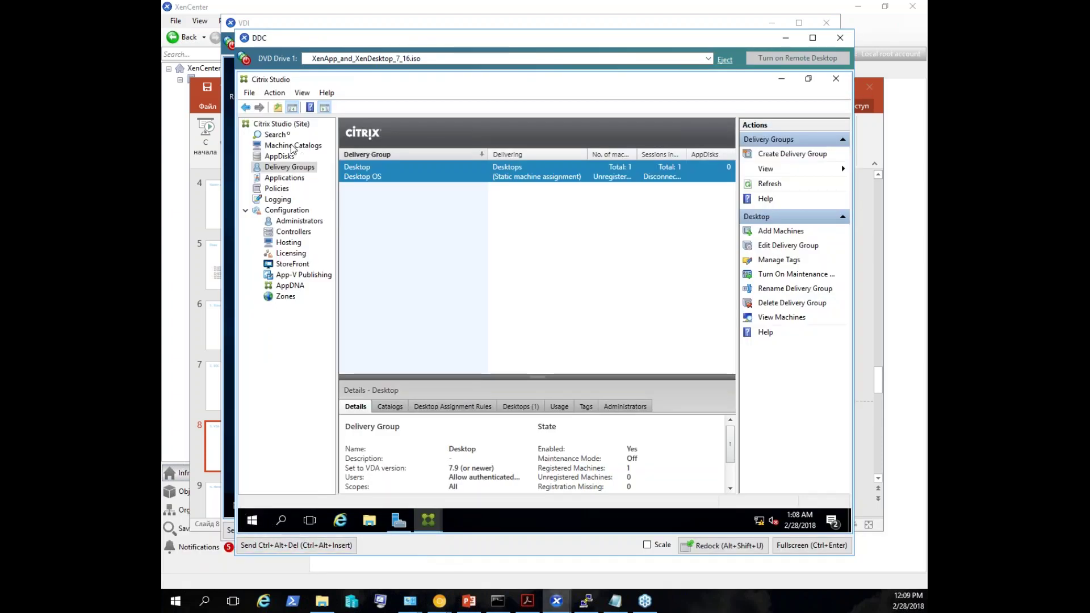
{"action": "left_click", "coordinate": [288, 126]}
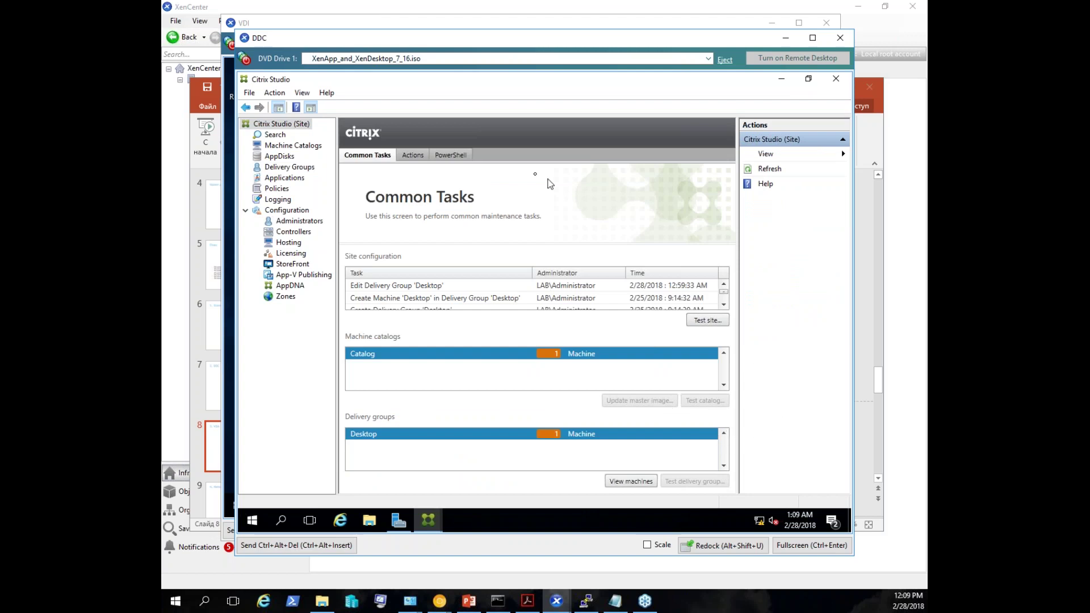
{"action": "left_click", "coordinate": [451, 155]}
{"action": "left_click", "coordinate": [698, 482]}
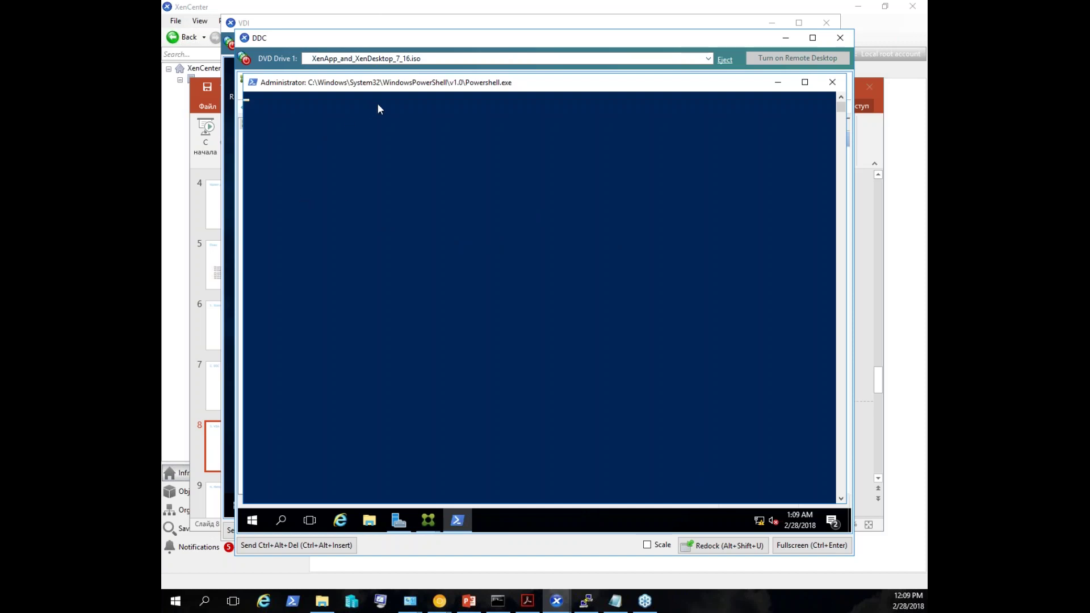
{"action": "left_click", "coordinate": [442, 22]}
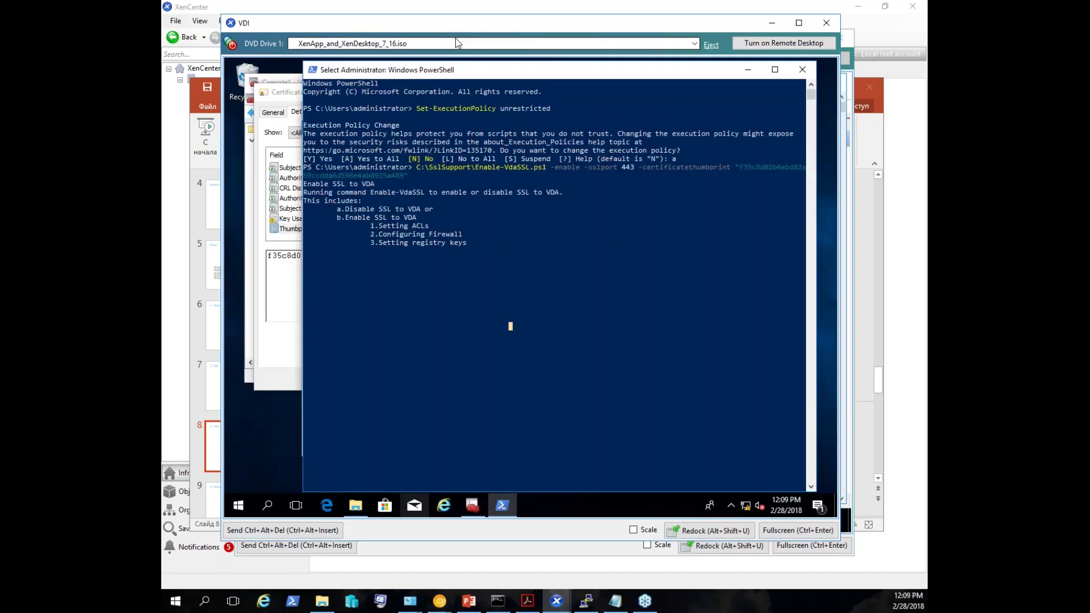
Answer y to the certificate read-access and firewall prompts so Enable-VdaSSL finishes.
{"action": "key", "text": "Escape"}
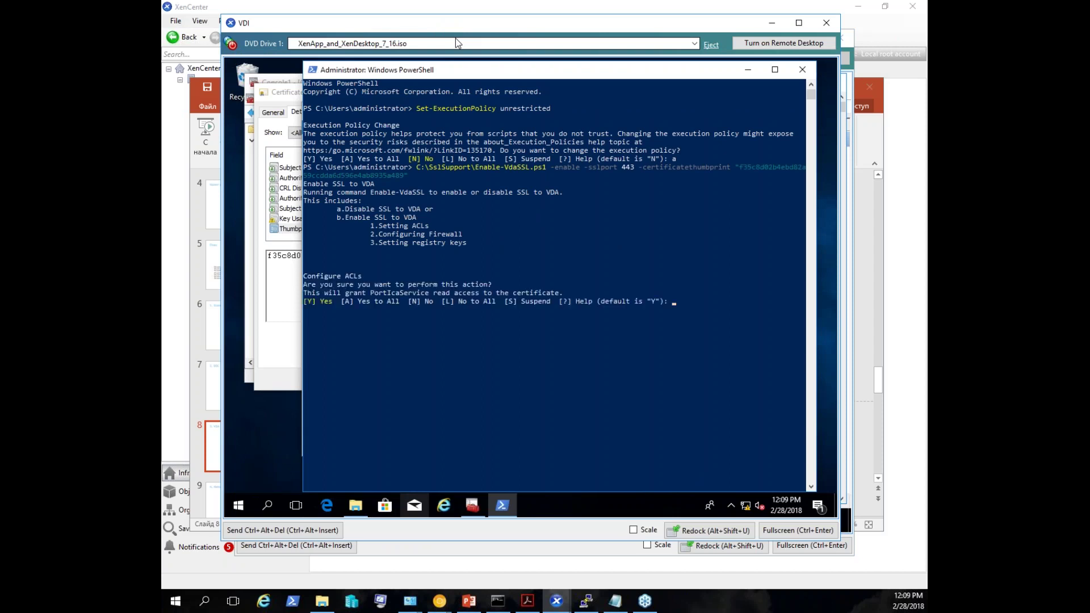
{"action": "type", "text": "y"}
{"action": "key", "text": "Return"}
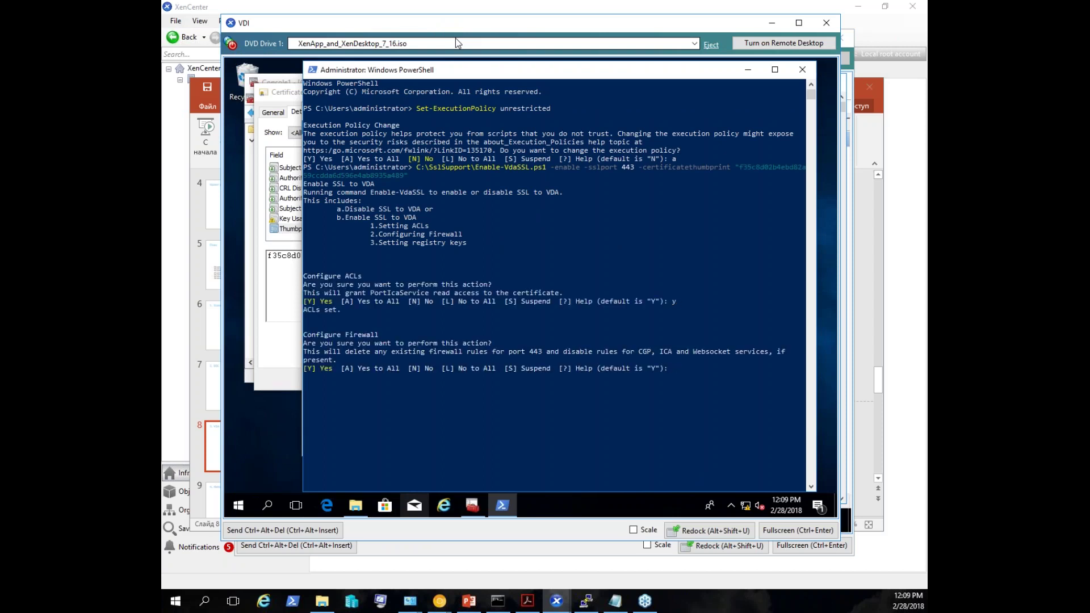
{"action": "type", "text": "y"}
{"action": "key", "text": "Return"}
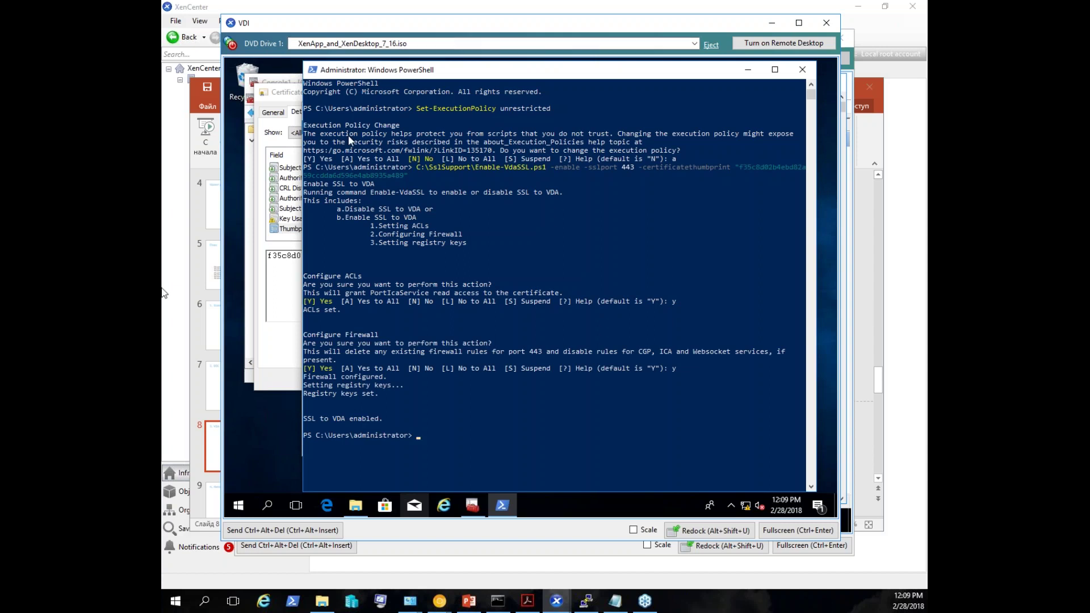
{"action": "left_click", "coordinate": [236, 512]}
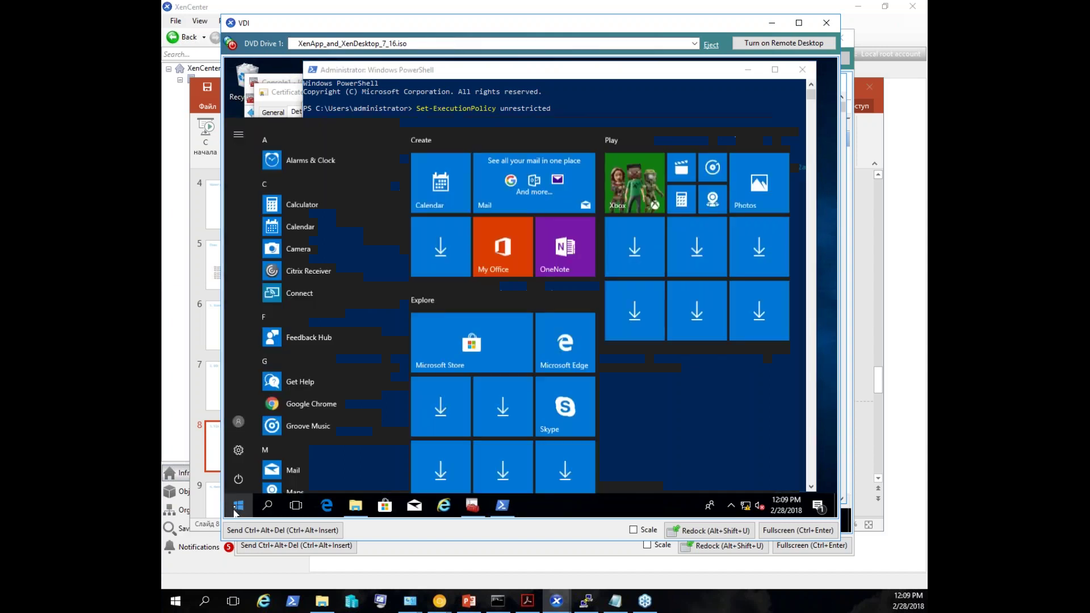
Restart the VDI machine and bring up its sign-in screen.
{"action": "left_click", "coordinate": [239, 480]}
{"action": "left_click", "coordinate": [260, 452]}
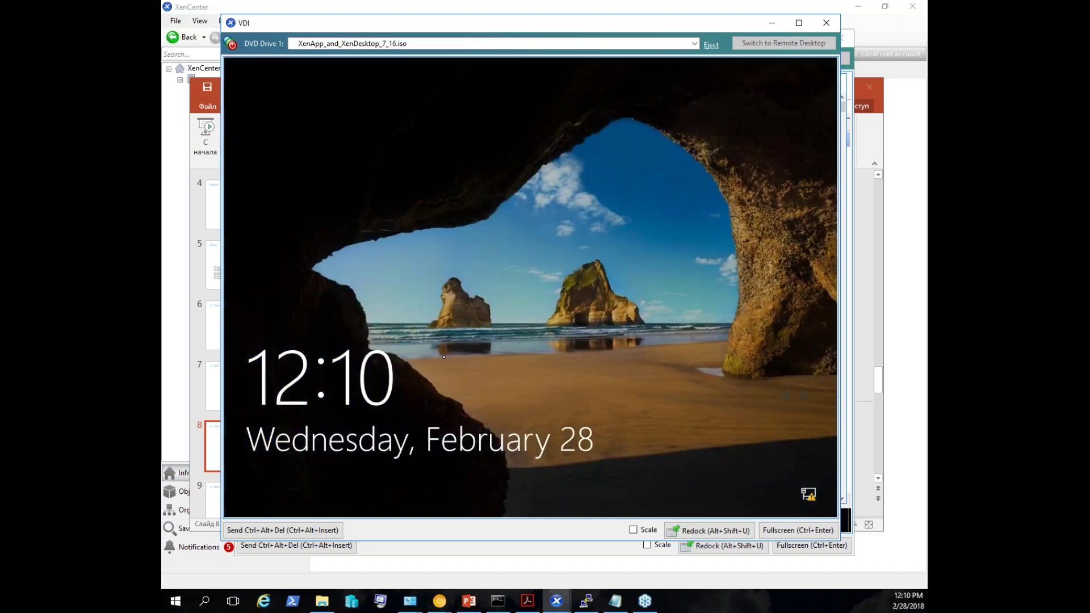
{"action": "left_click", "coordinate": [293, 530]}
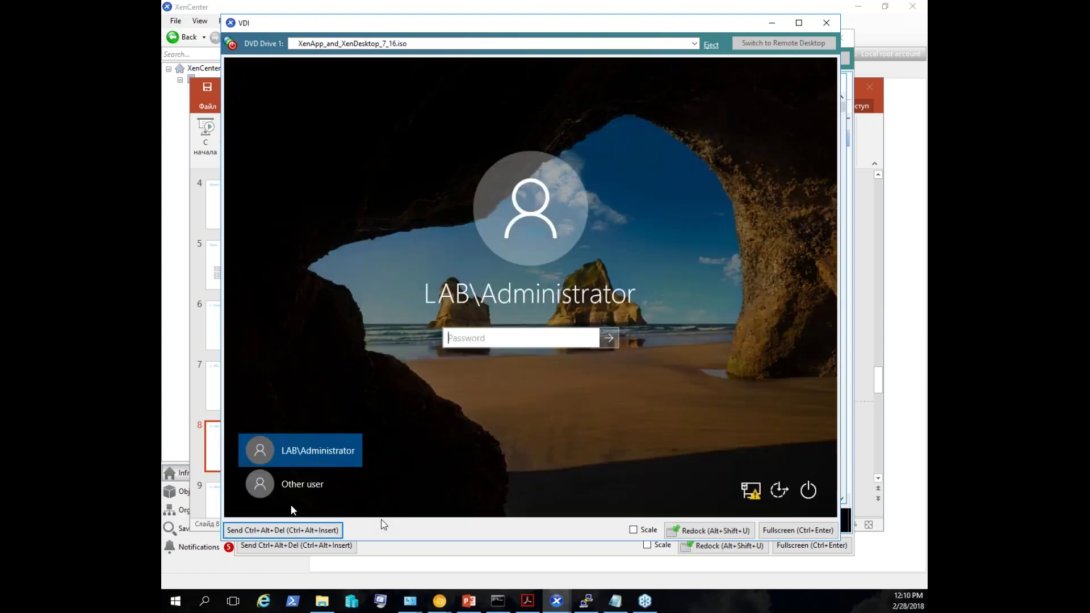
{"action": "type", "text": "d"}
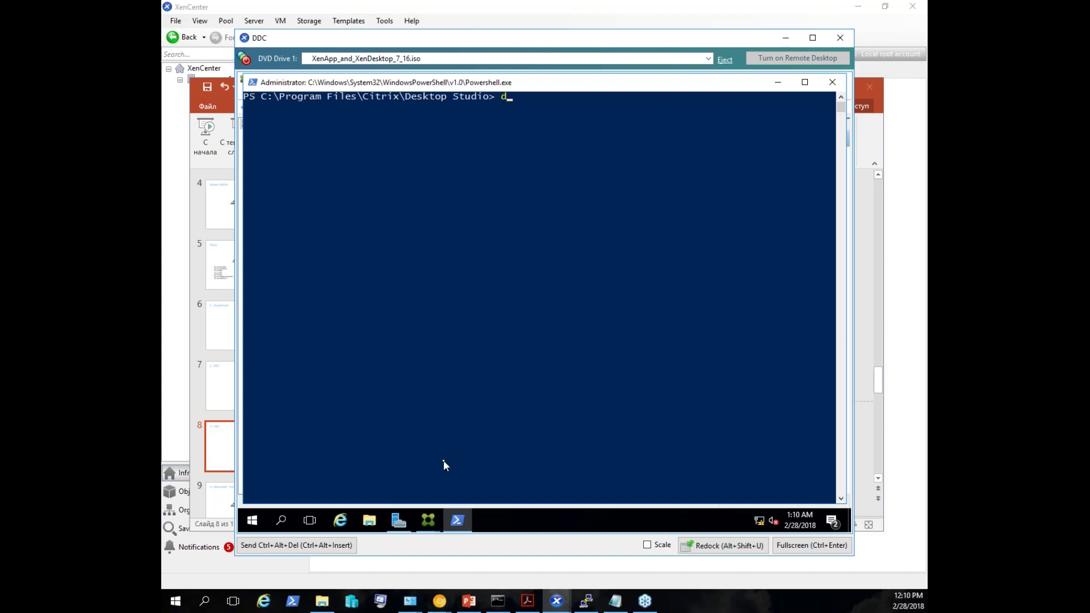
{"action": "key", "text": "BackSpace"}
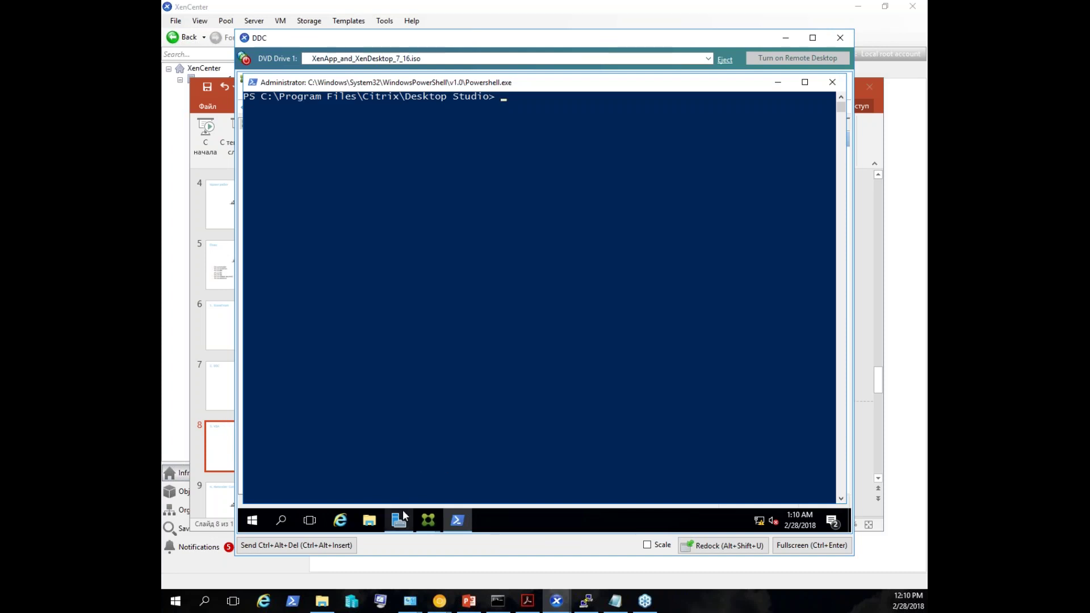
Undock the VDI console from XenCenter into its own window and focus it.
{"action": "left_click", "coordinate": [556, 603]}
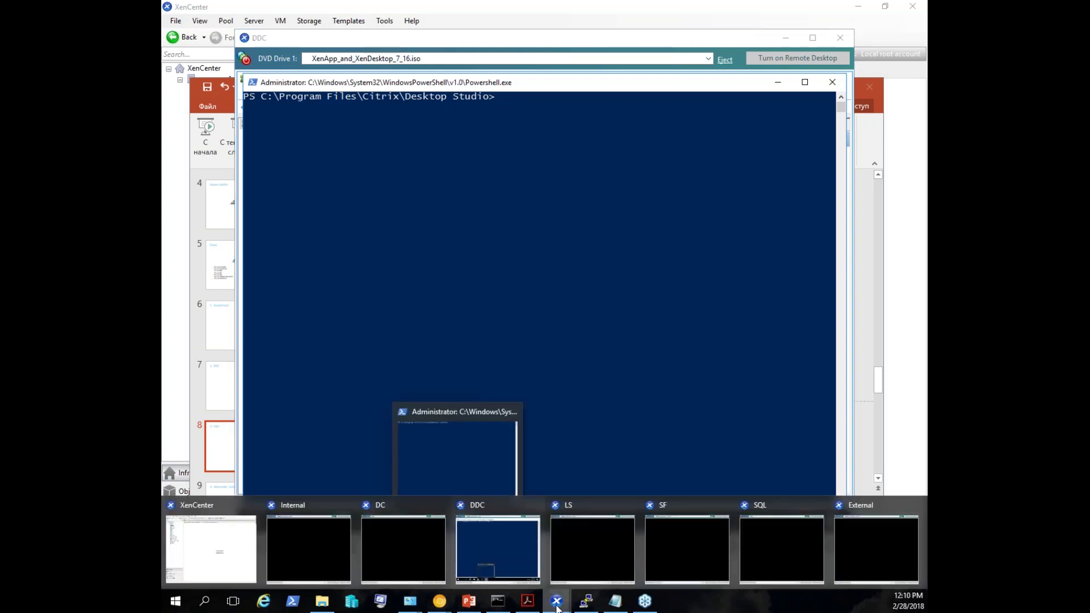
{"action": "left_click", "coordinate": [210, 549]}
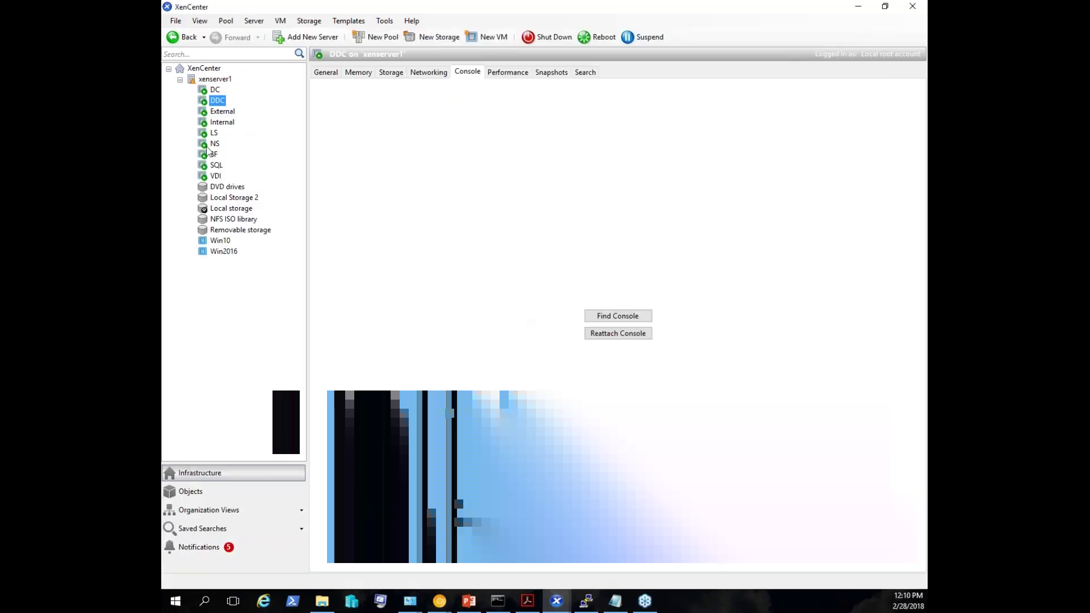
{"action": "left_click", "coordinate": [218, 176]}
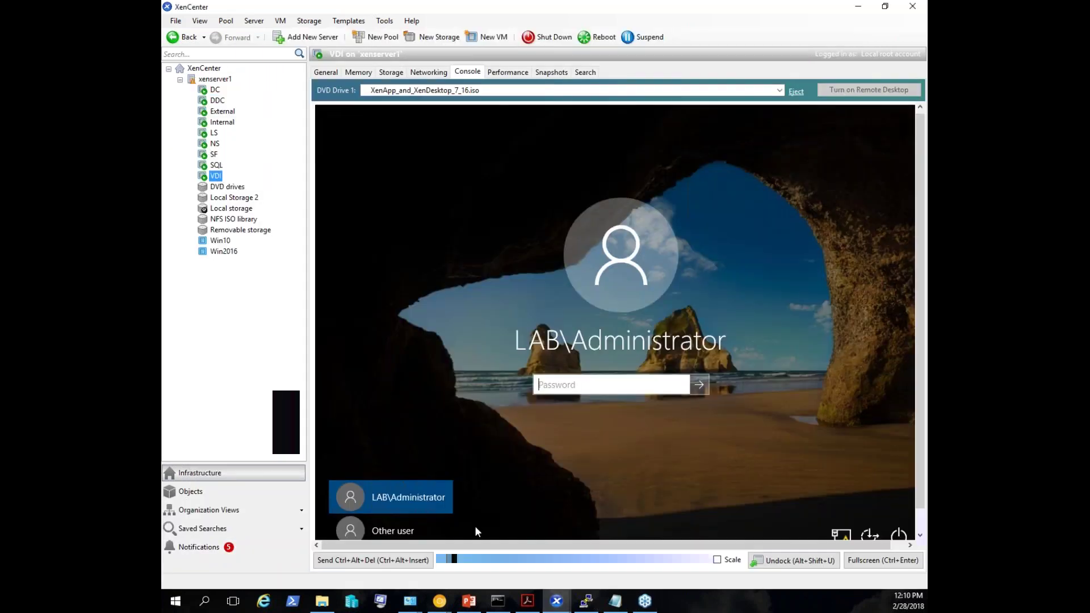
{"action": "left_click", "coordinate": [794, 561]}
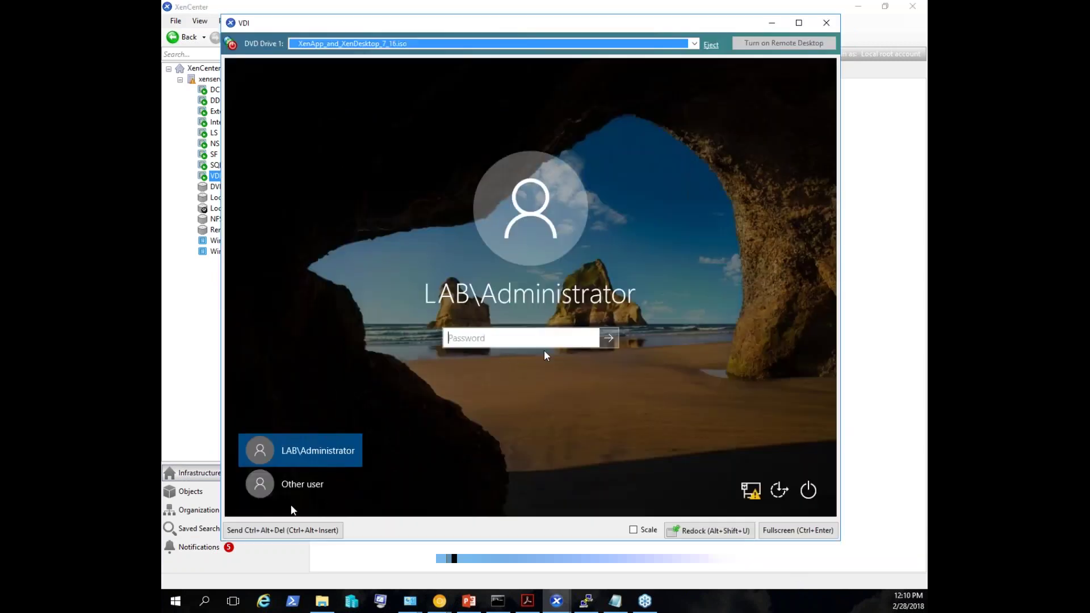
{"action": "left_click", "coordinate": [568, 358]}
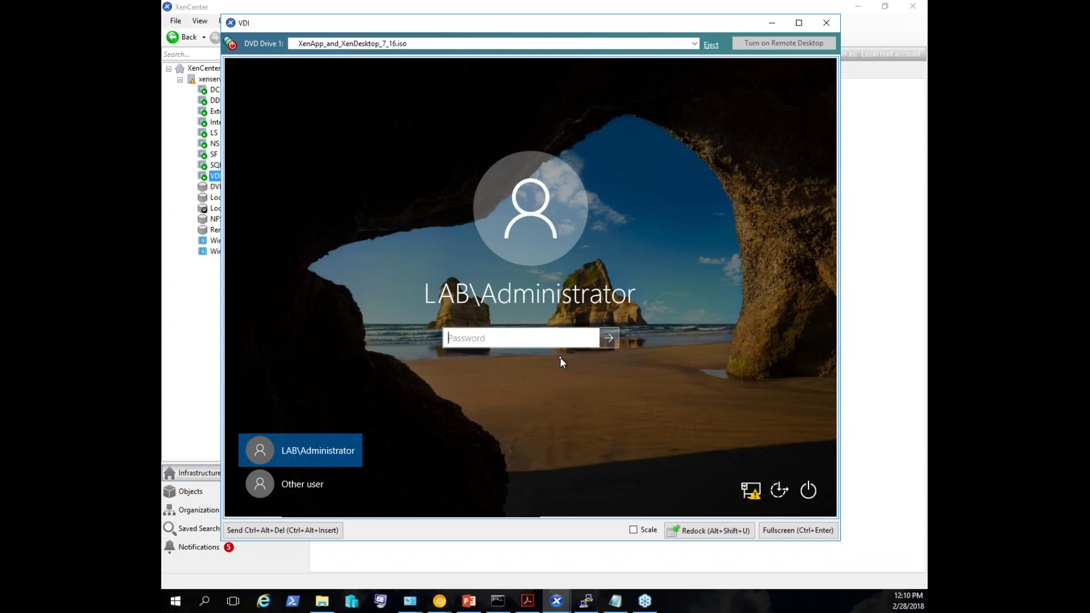
Sign in to the VDI with the administrator password and launch mmc.
{"action": "type", "text": "********"}
{"action": "key", "text": "Return"}
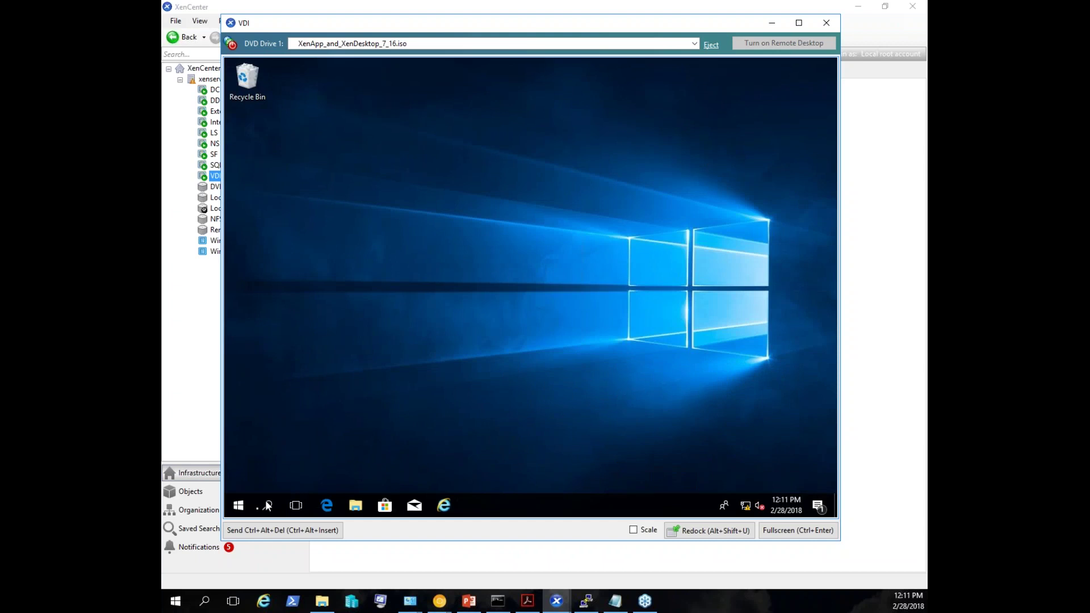
{"action": "left_click", "coordinate": [240, 505]}
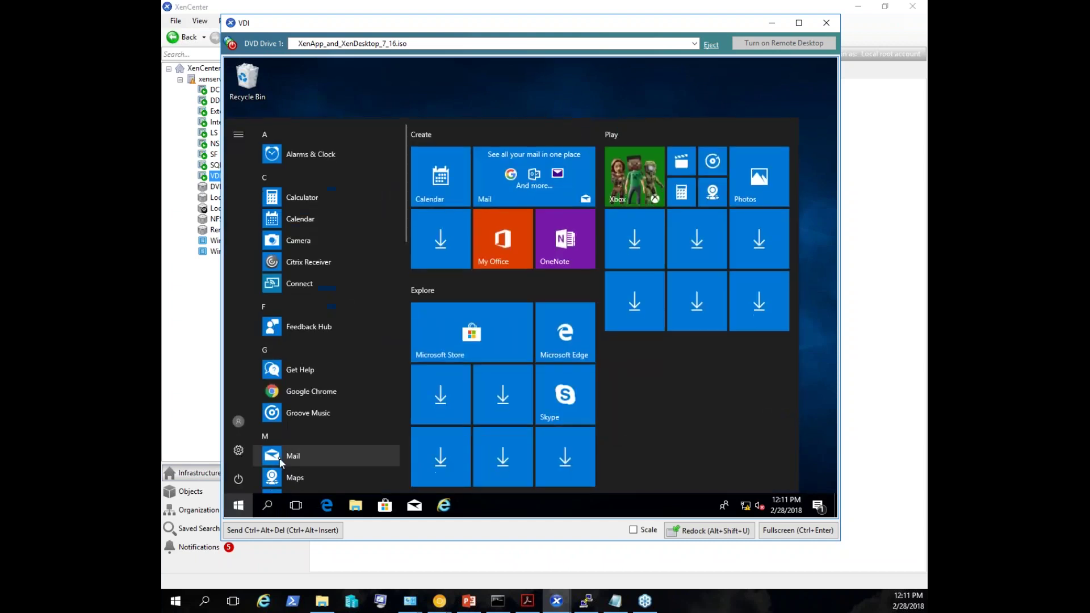
{"action": "type", "text": "nn"}
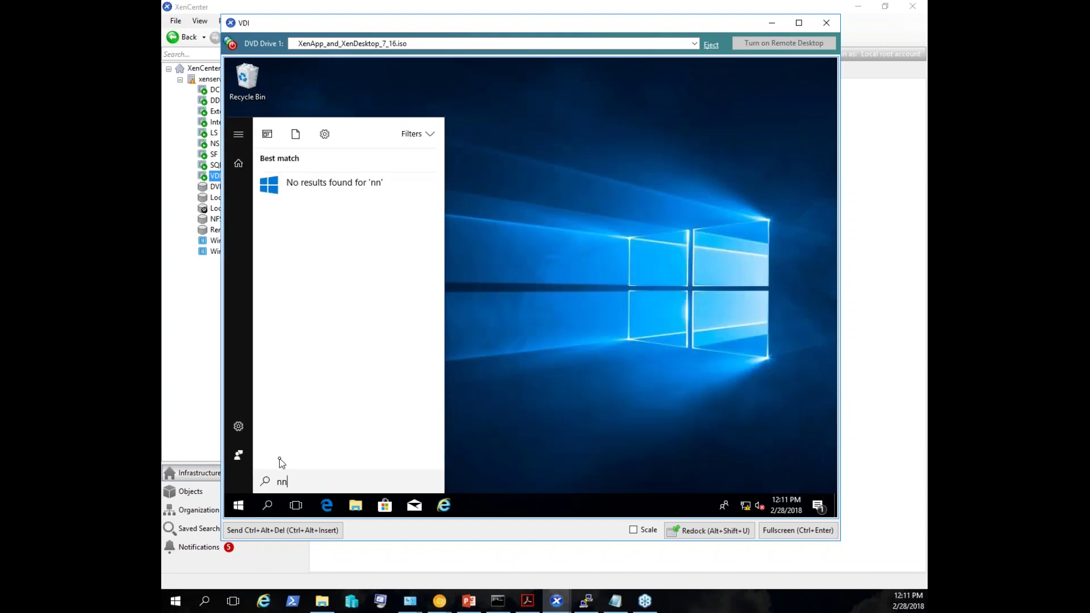
{"action": "key", "text": "BackSpace"}
{"action": "key", "text": "BackSpace"}
{"action": "type", "text": "mmc"}
{"action": "key", "text": "Return"}
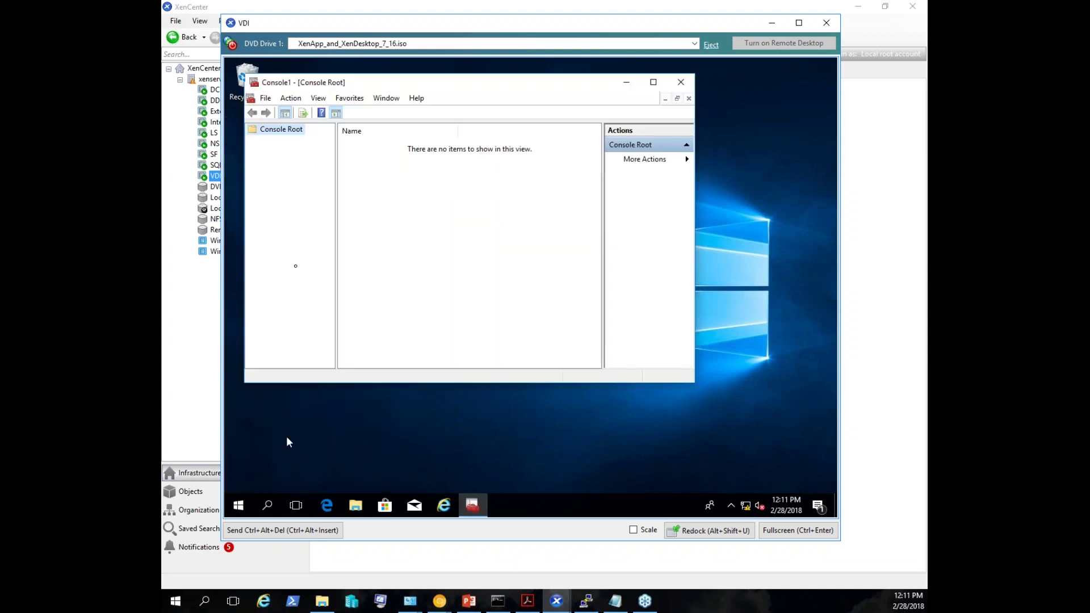
Add the Certificates snap-in for the local computer account to the console.
{"action": "left_click", "coordinate": [268, 99]}
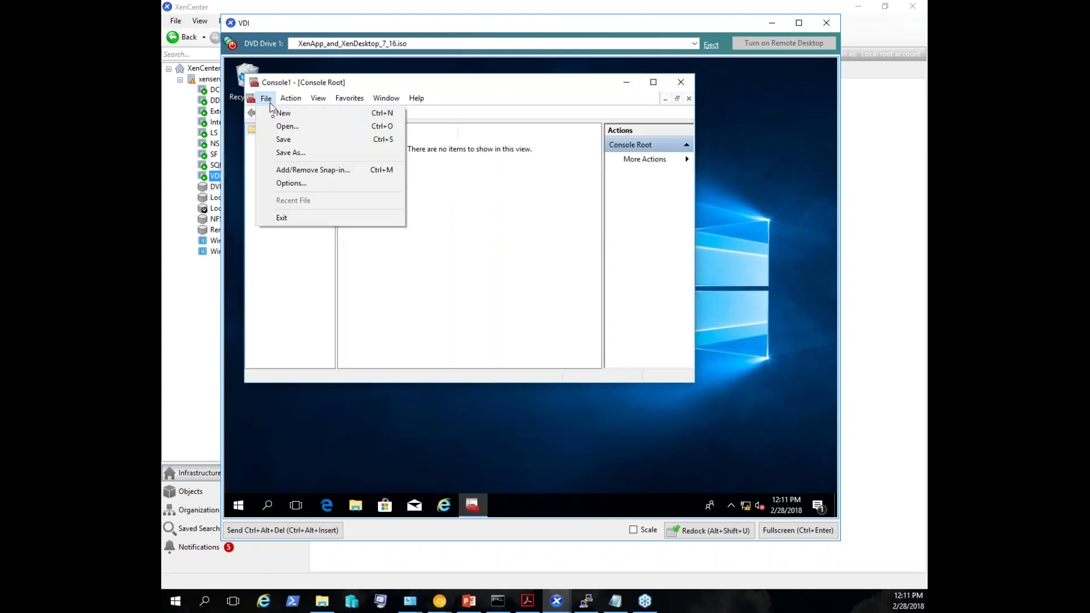
{"action": "left_click", "coordinate": [329, 169]}
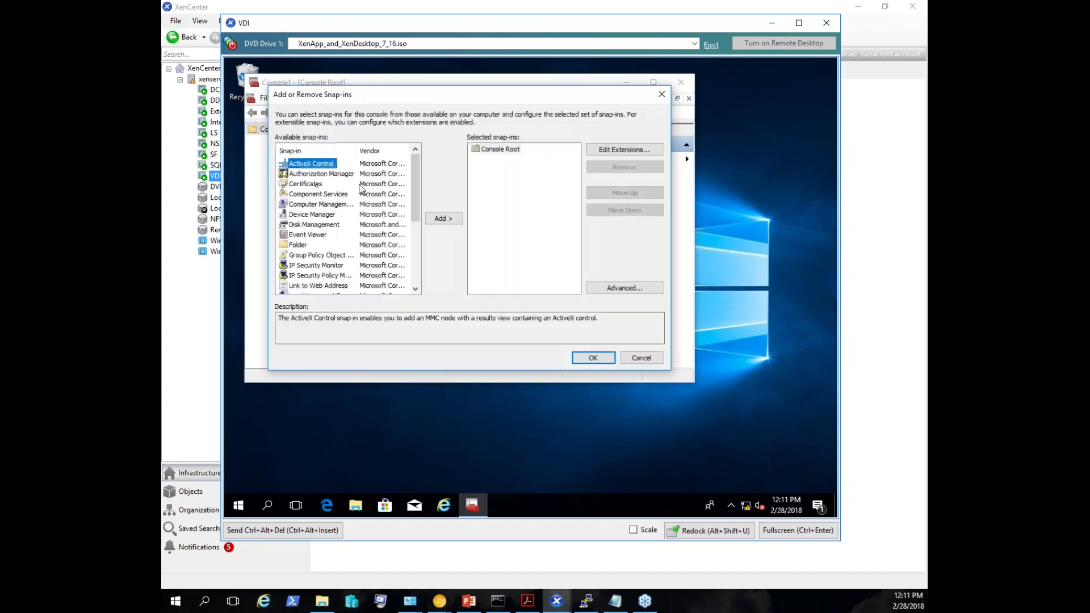
{"action": "left_click", "coordinate": [310, 185]}
{"action": "left_click", "coordinate": [444, 219]}
{"action": "left_click", "coordinate": [305, 169]}
{"action": "left_click", "coordinate": [508, 313]}
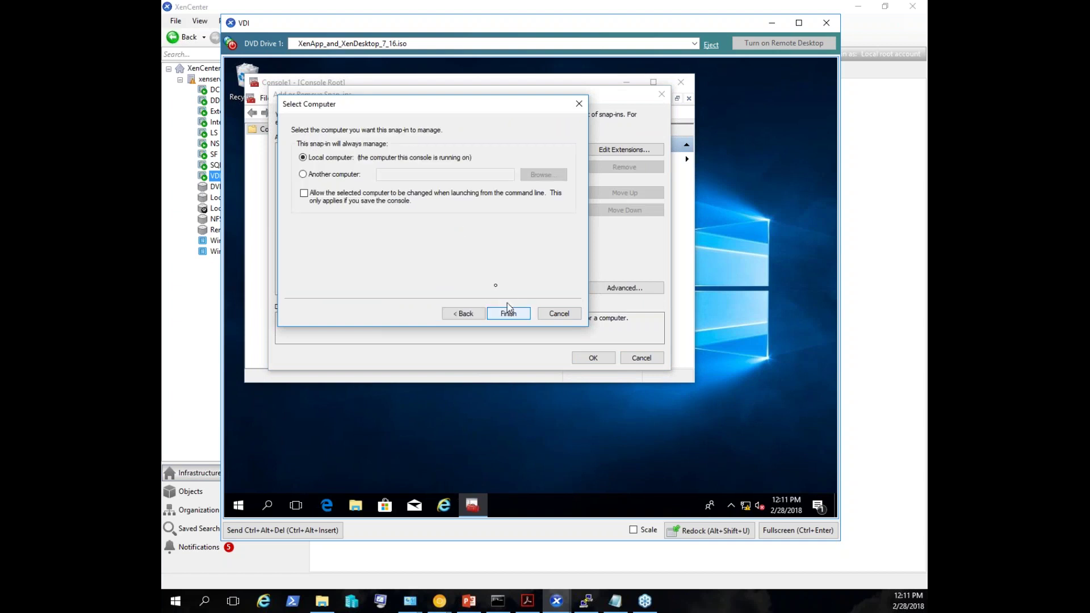
{"action": "left_click", "coordinate": [509, 313]}
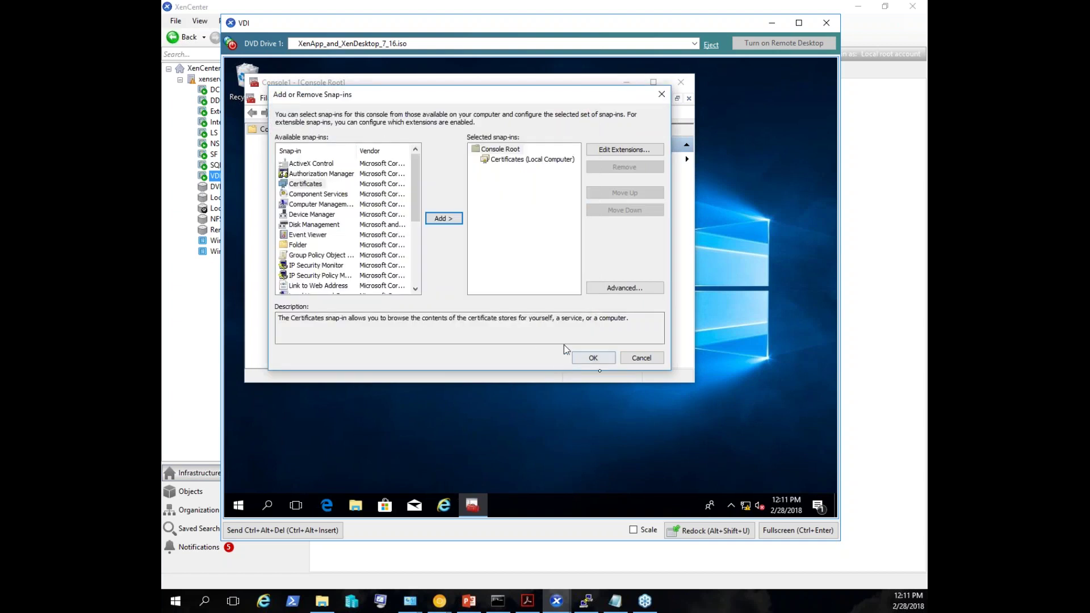
{"action": "left_click", "coordinate": [592, 359]}
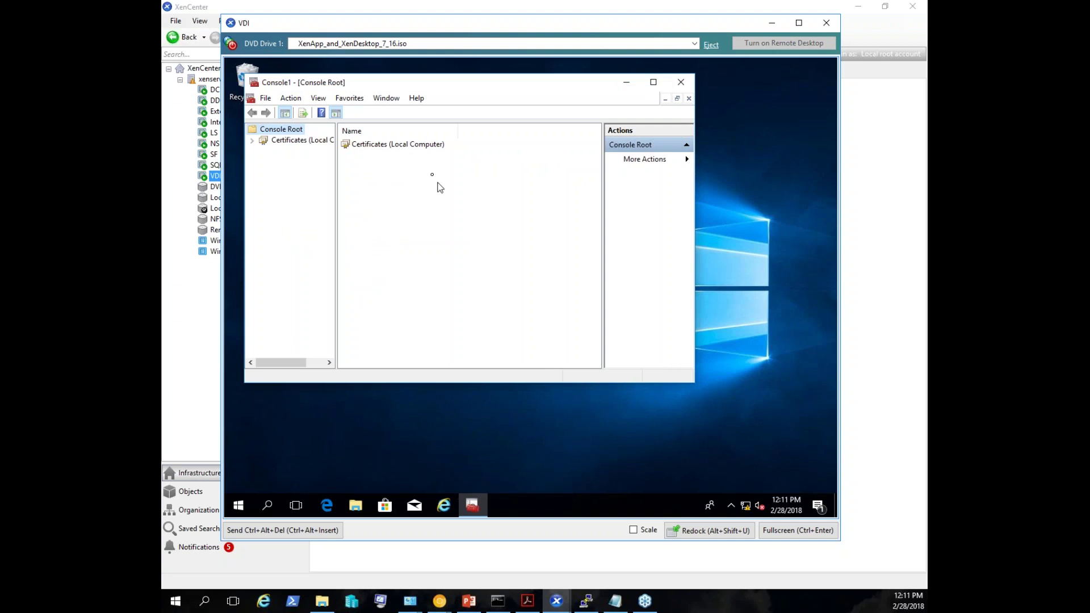
Open vdi.lab.test from the Personal certificates store and display its full Thumbprint.
{"action": "left_click", "coordinate": [252, 143]}
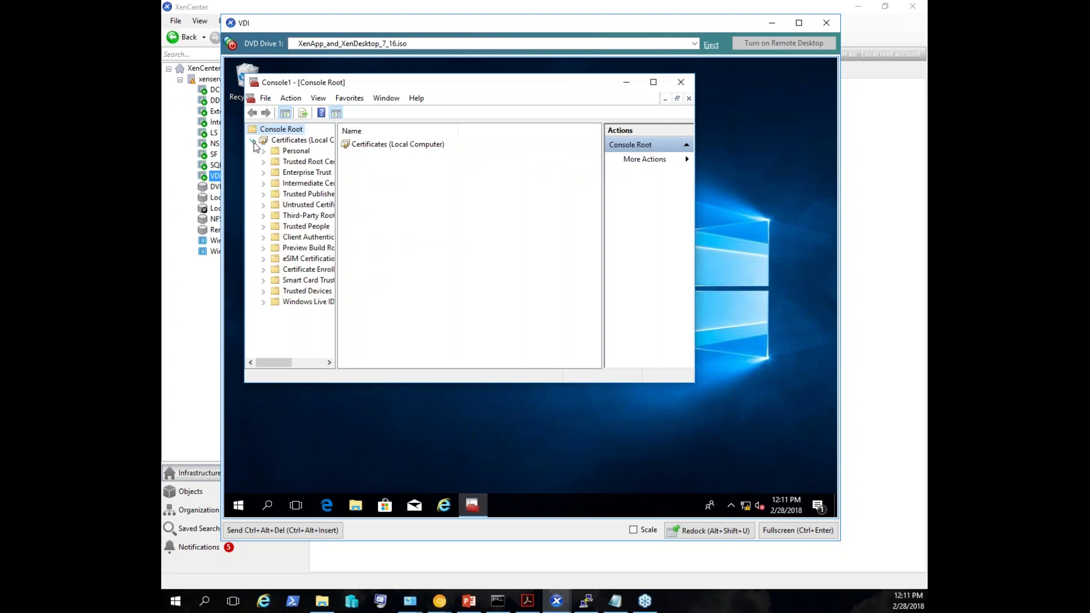
{"action": "left_click", "coordinate": [295, 151]}
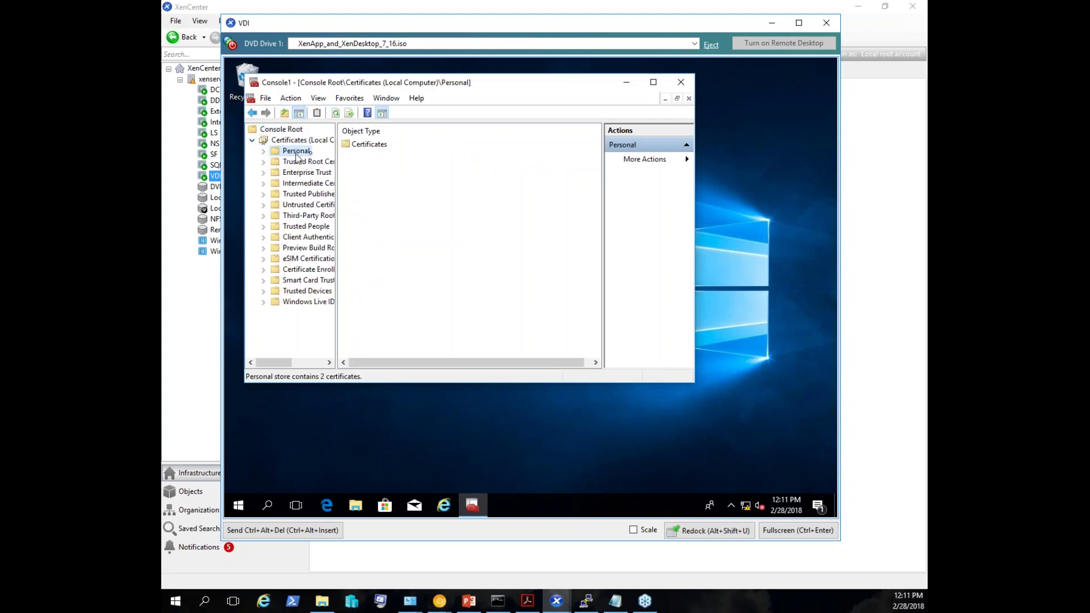
{"action": "left_click", "coordinate": [264, 151]}
{"action": "left_click", "coordinate": [322, 162]}
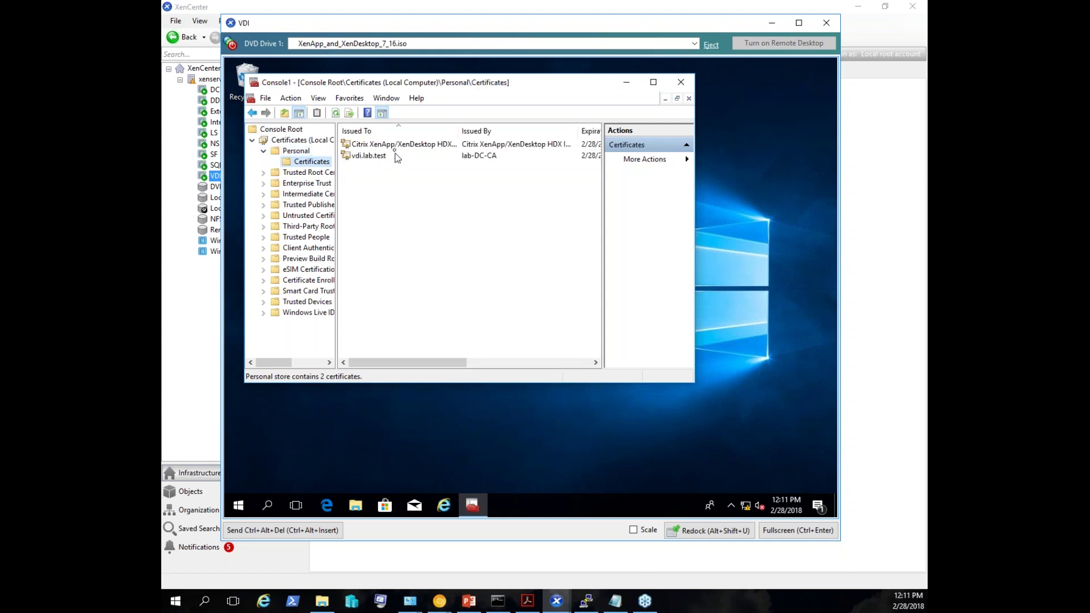
{"action": "left_click", "coordinate": [372, 158]}
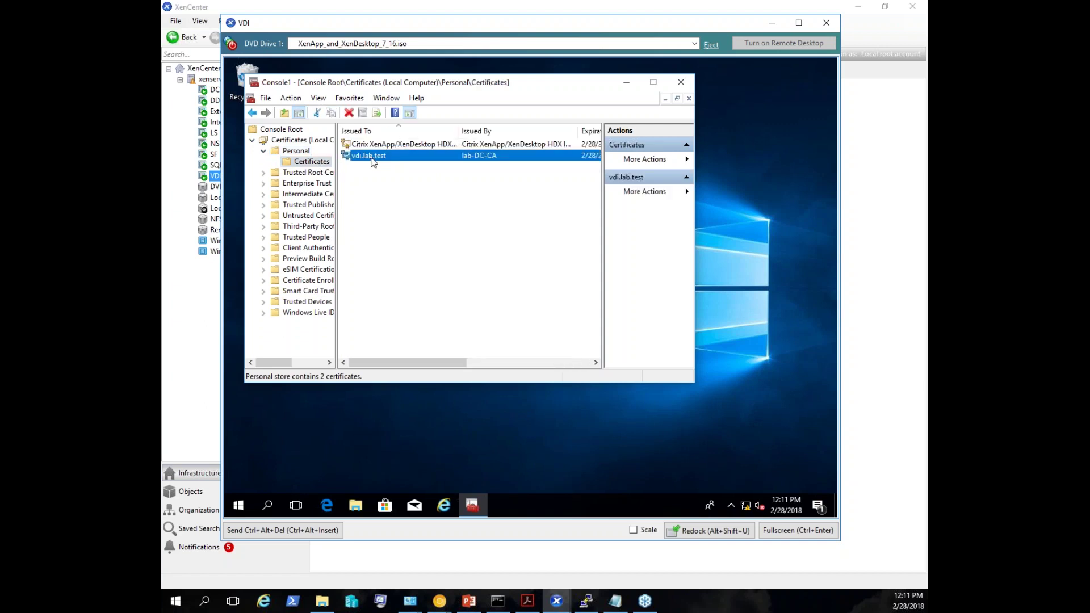
{"action": "right_click", "coordinate": [373, 161]}
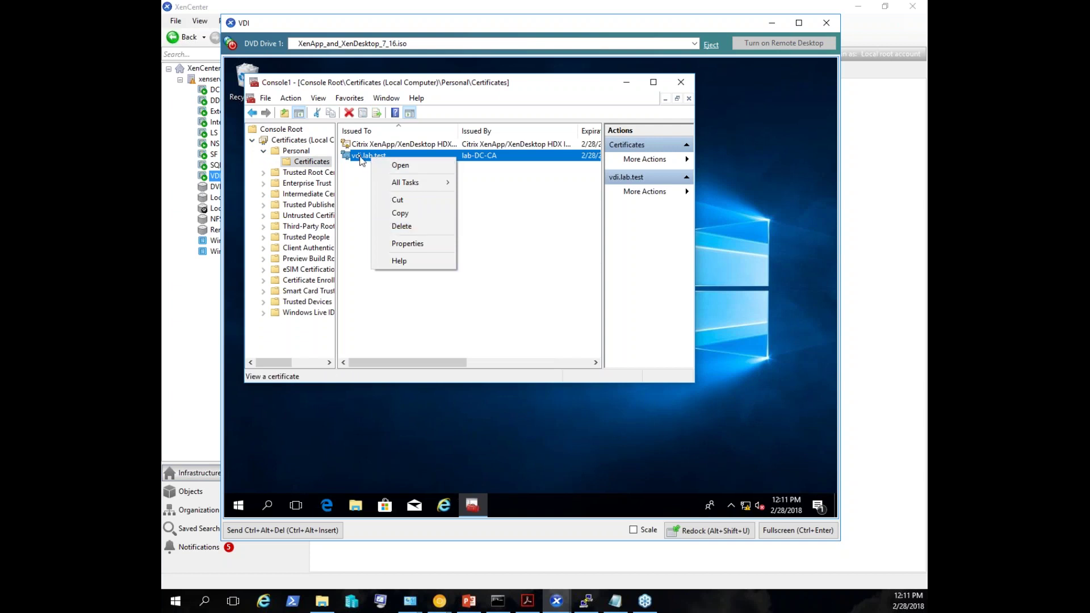
{"action": "left_click", "coordinate": [373, 165]}
{"action": "left_click", "coordinate": [307, 114]}
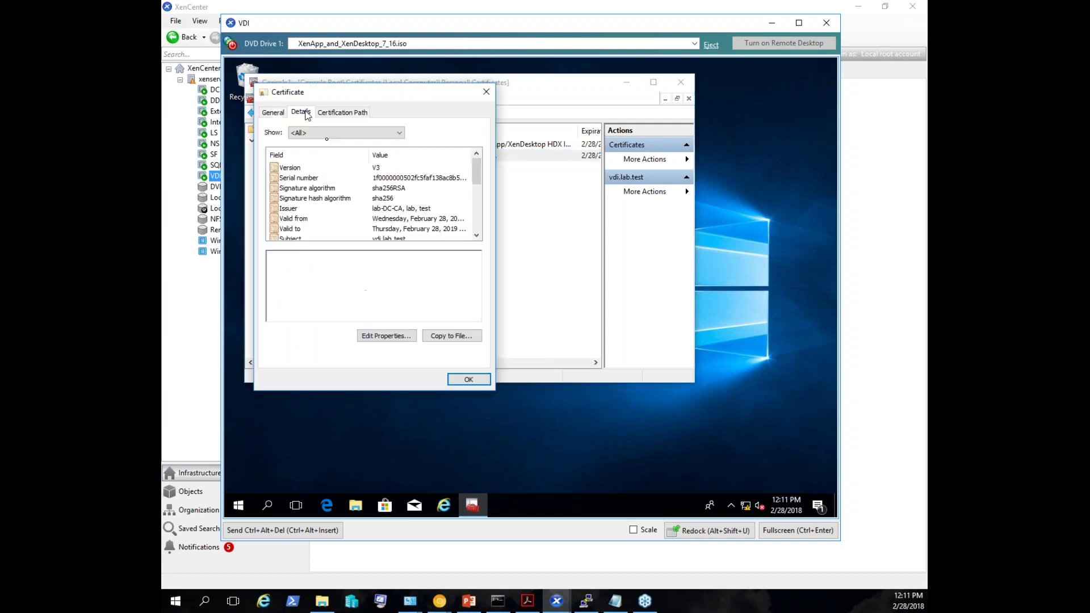
{"action": "scroll", "coordinate": [476, 195], "scroll_direction": "down", "scroll_amount": 4}
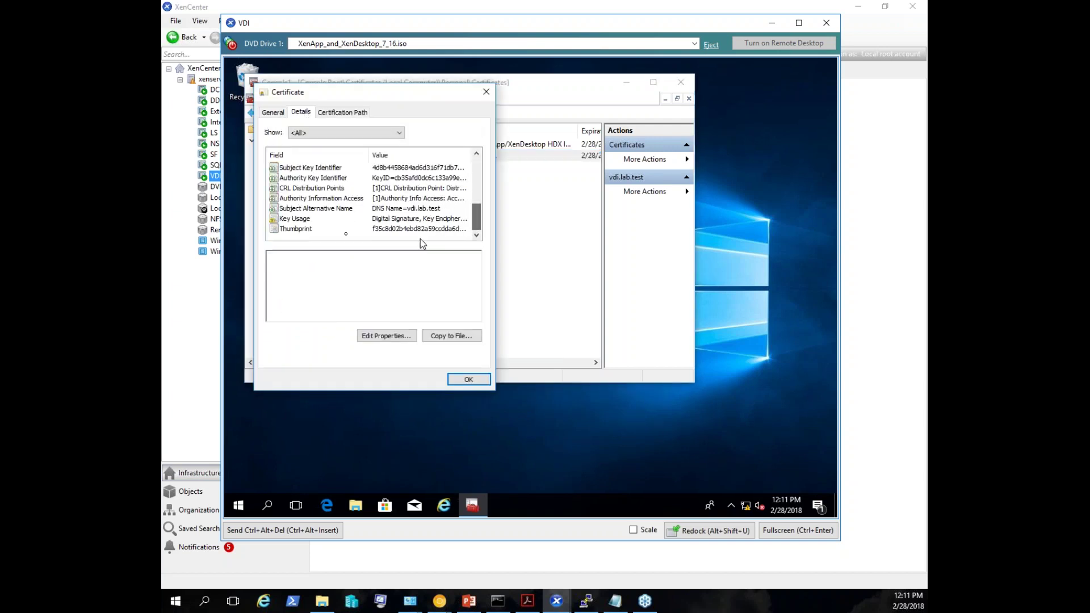
{"action": "left_click", "coordinate": [307, 229]}
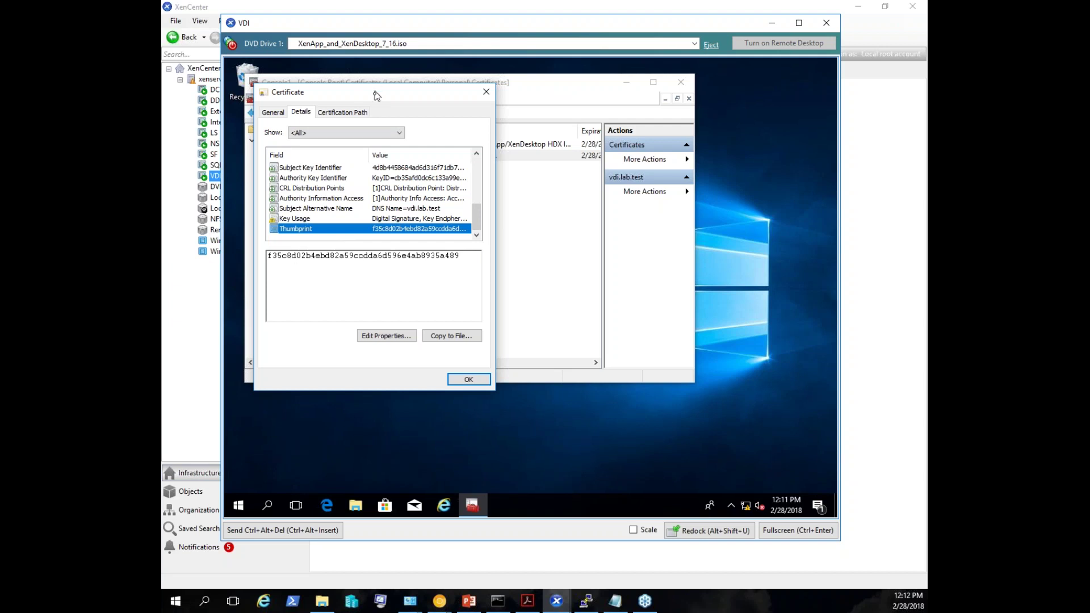
{"action": "left_click_drag", "start_coordinate": [378, 98], "coordinate": [555, 124]}
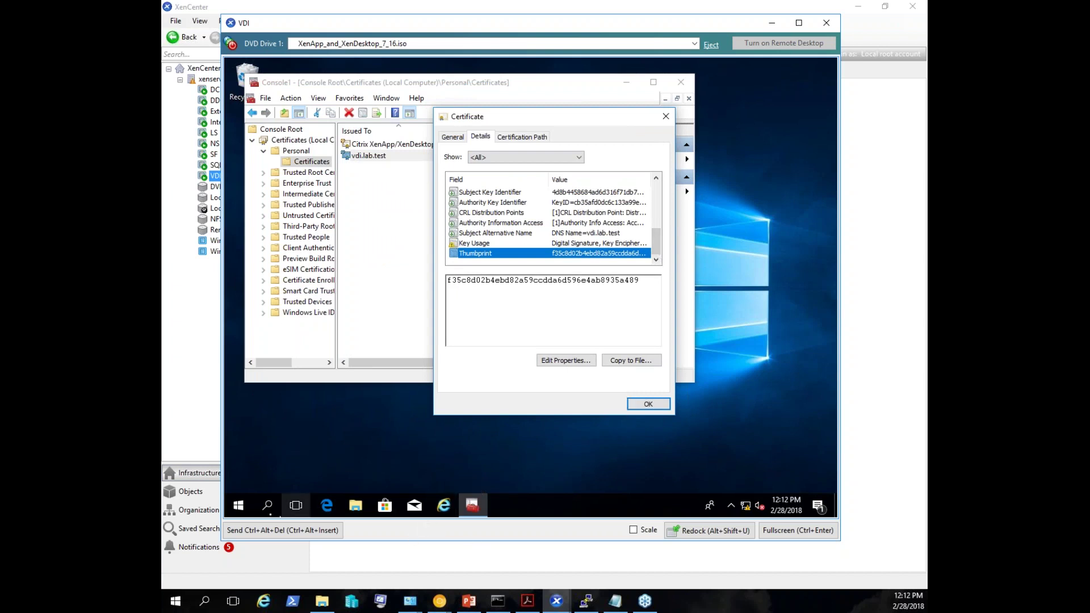
{"action": "left_click", "coordinate": [237, 508]}
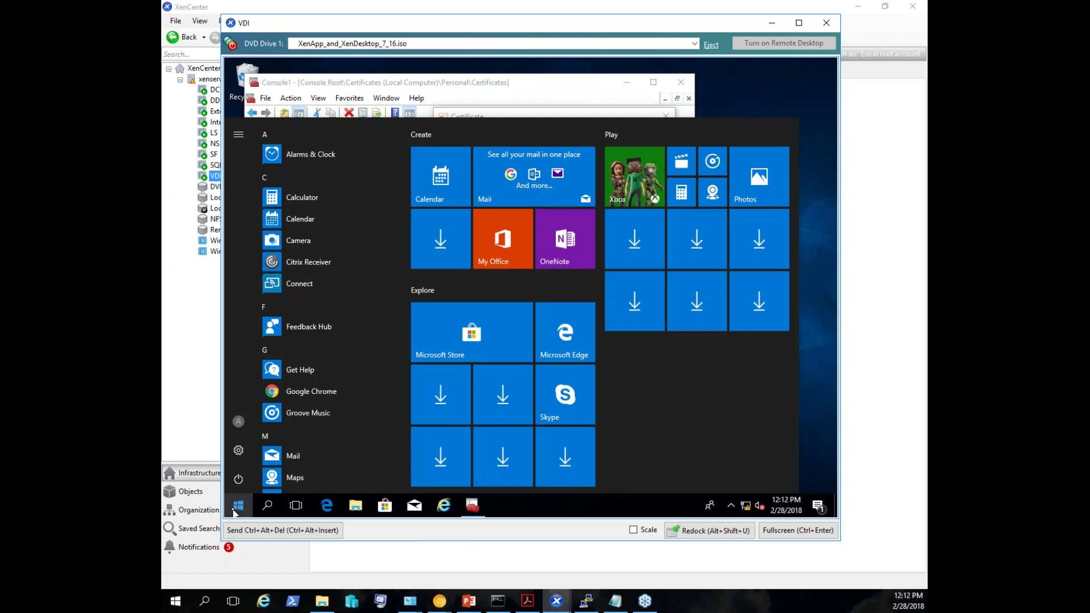
Sign out of the VDI session and refresh the DDC's PowerShell prompt.
{"action": "left_click", "coordinate": [239, 423]}
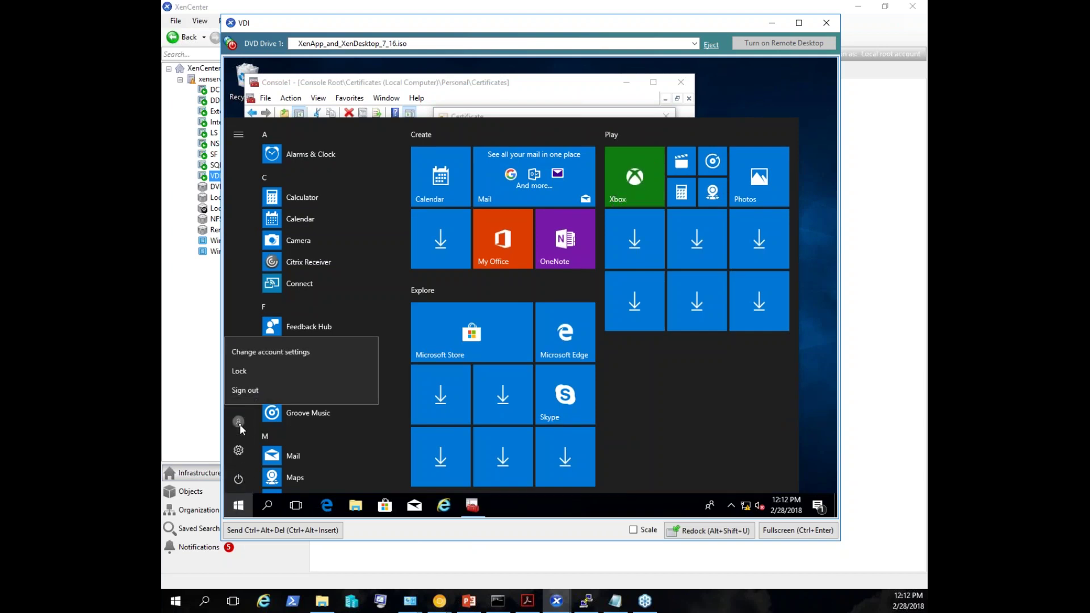
{"action": "left_click", "coordinate": [257, 392]}
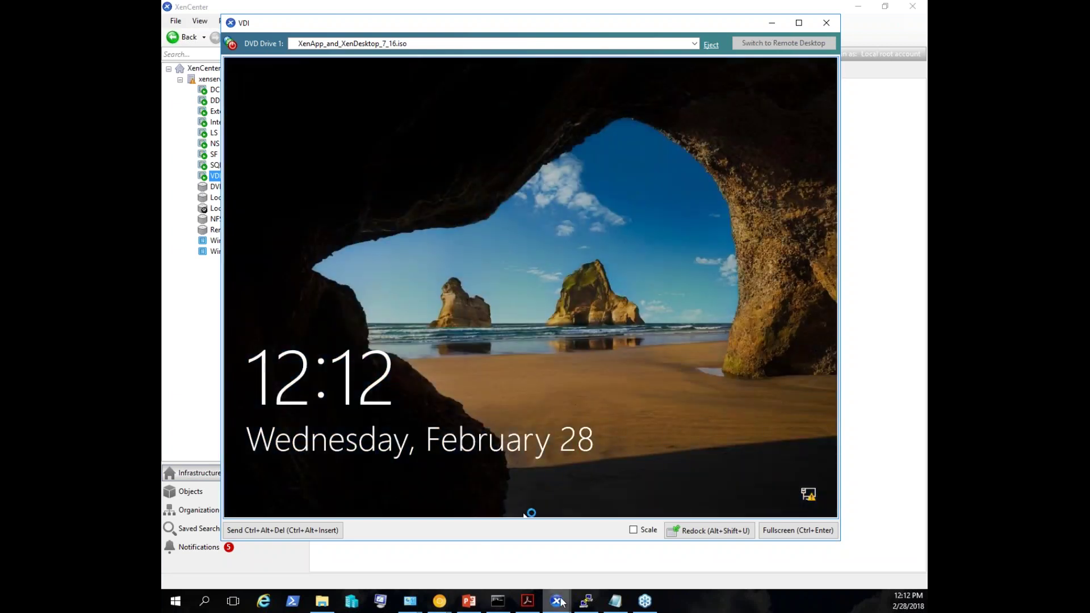
{"action": "mouse_move", "coordinate": [560, 602]}
{"action": "left_click", "coordinate": [471, 554]}
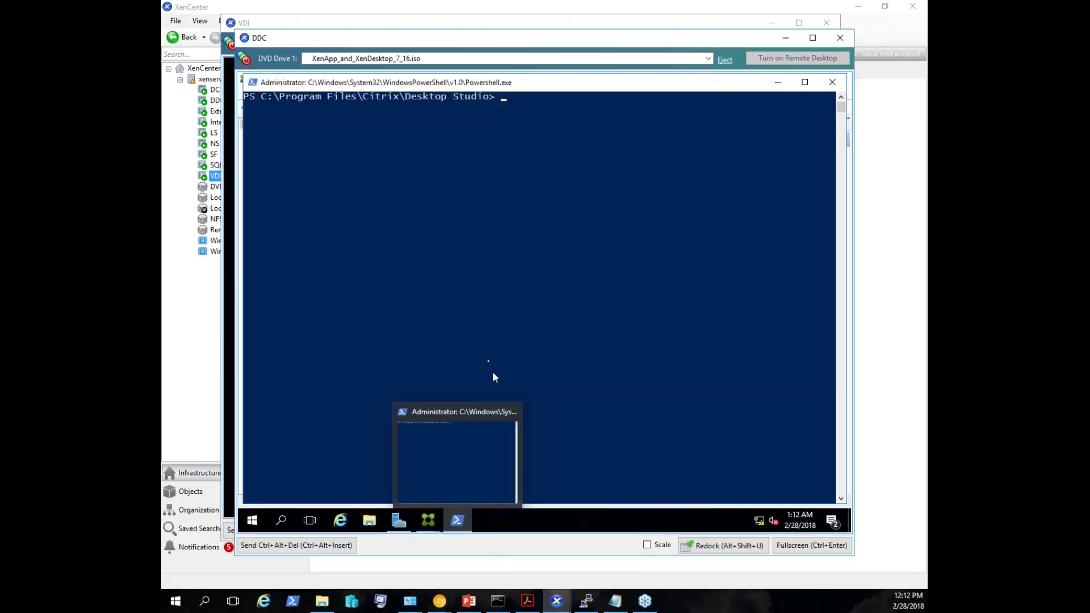
{"action": "left_click", "coordinate": [552, 192]}
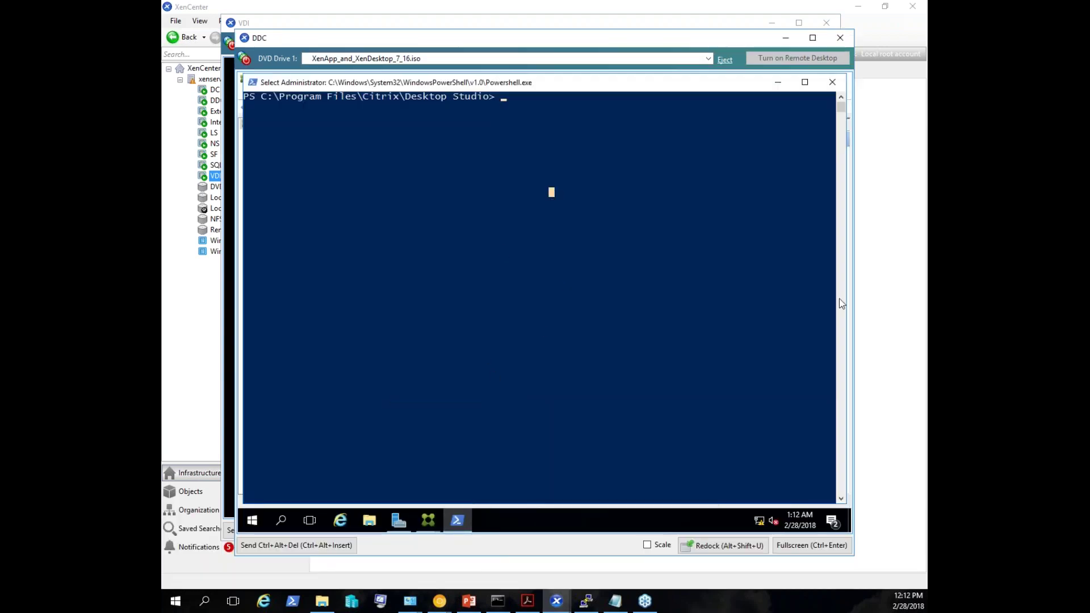
{"action": "key", "text": "Return"}
{"action": "key", "text": "Return"}
{"action": "key", "text": "Return"}
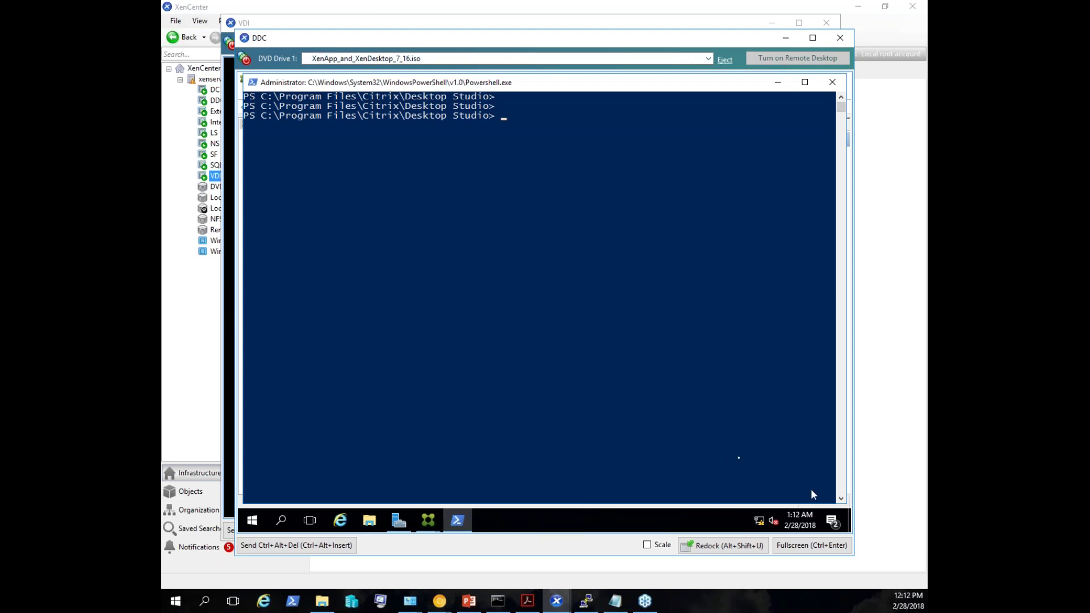
Show the Delivery Groups list in Citrix Studio, then return to PowerShell.
{"action": "left_click", "coordinate": [435, 523]}
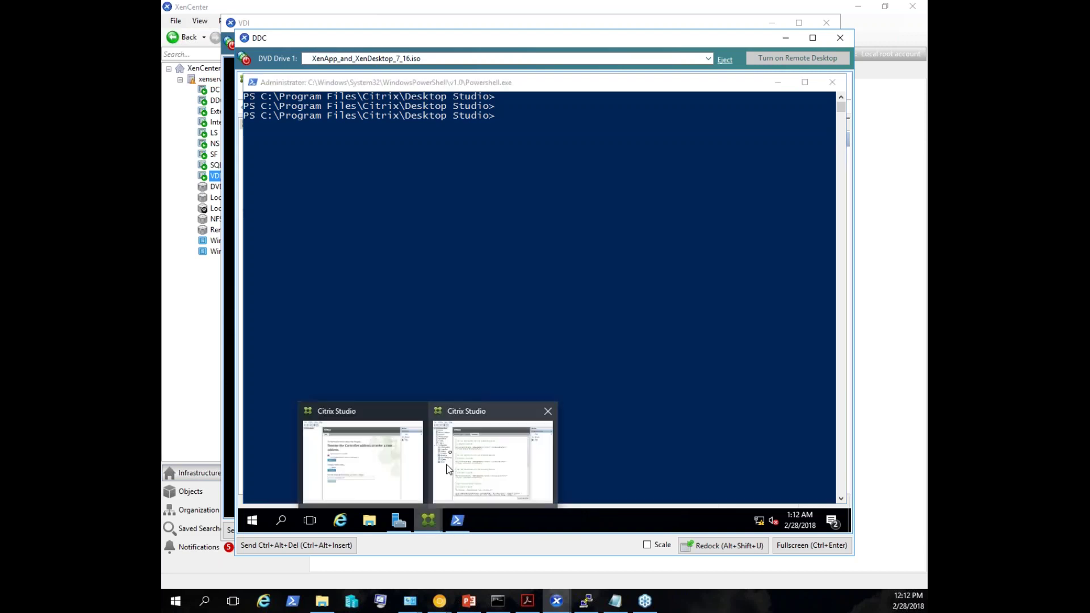
{"action": "left_click", "coordinate": [484, 453]}
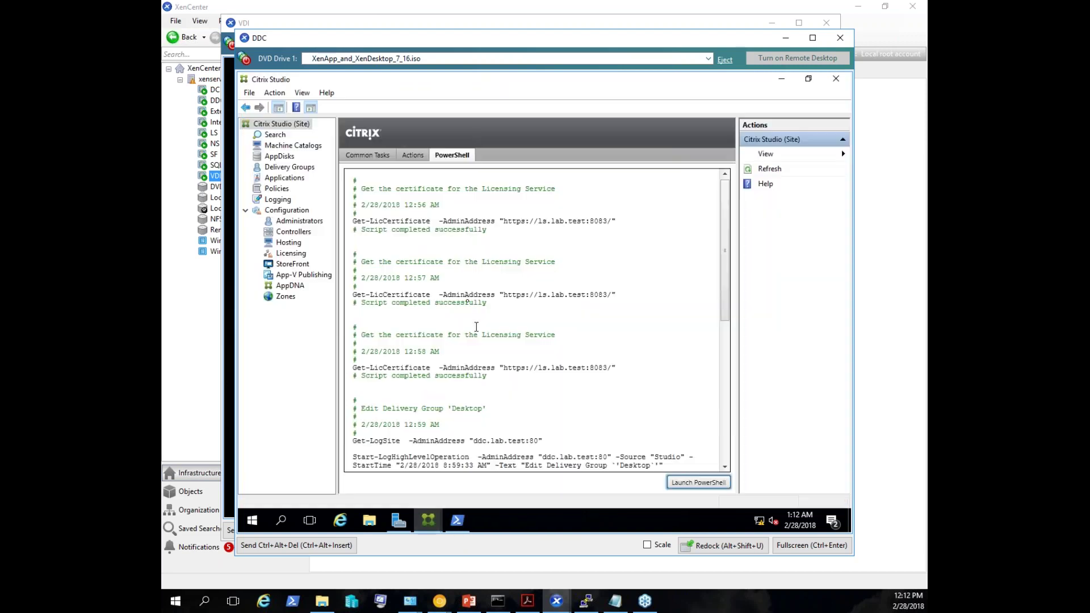
{"action": "left_click", "coordinate": [283, 169]}
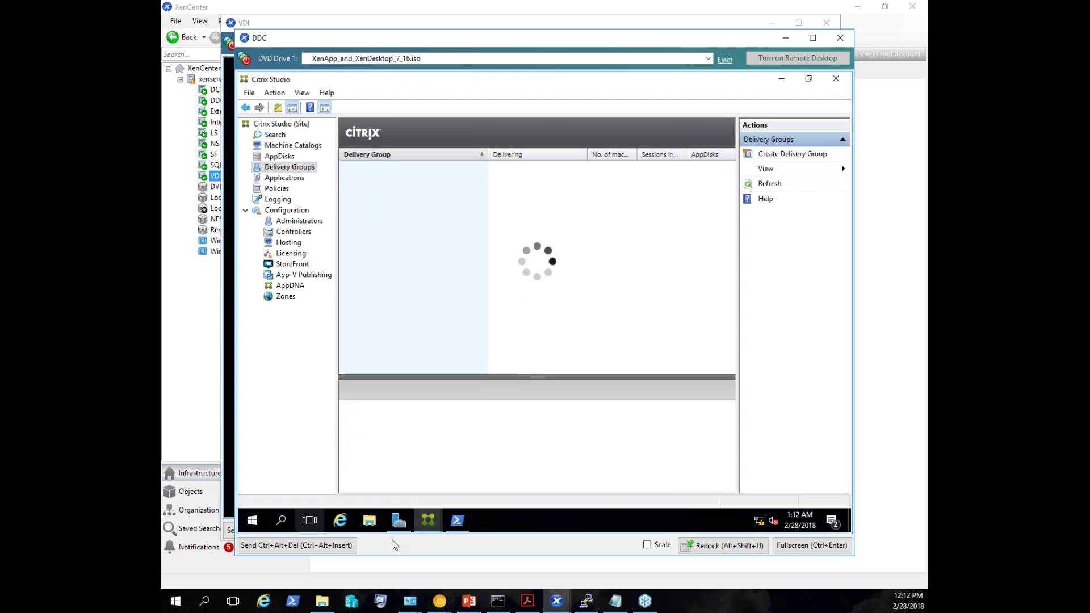
{"action": "mouse_move", "coordinate": [429, 526]}
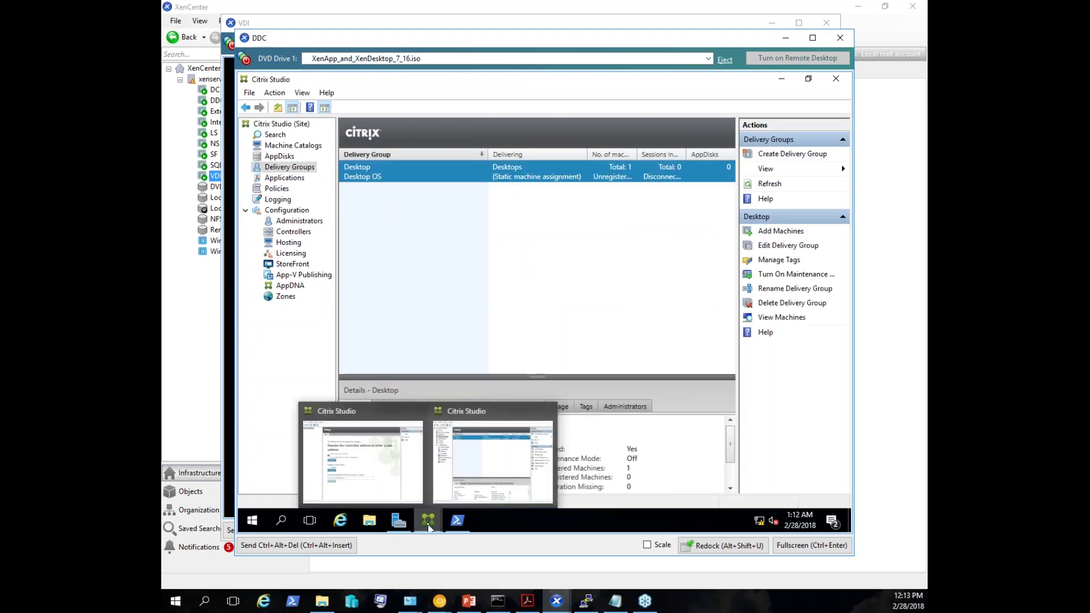
{"action": "left_click", "coordinate": [458, 520]}
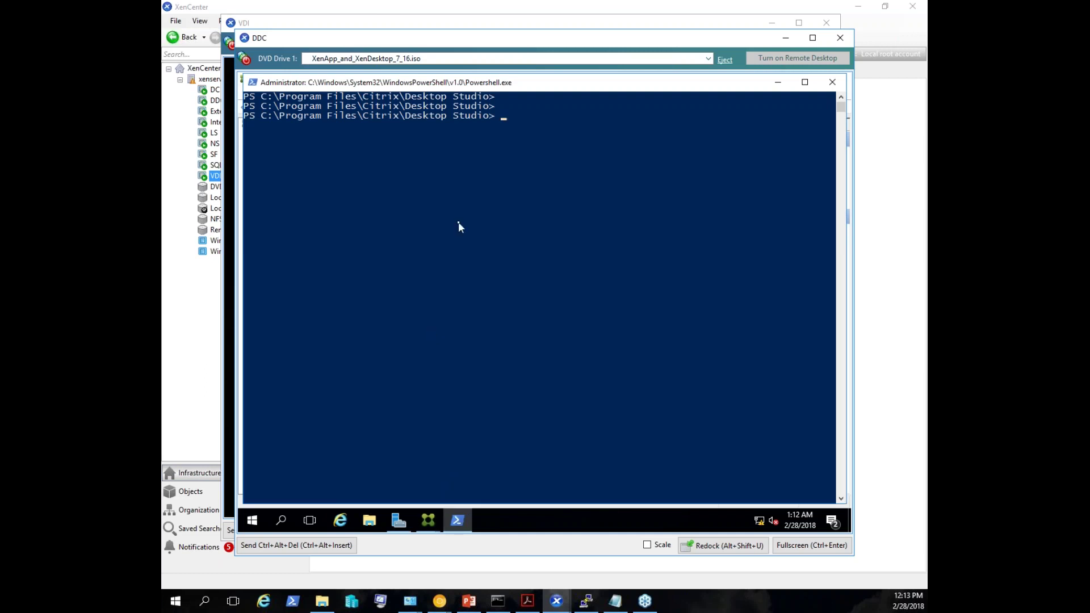
List the access policy rules of the "Desktop" group with Get-BrokerAccessPolicyRule -DesktopGroupName.
{"action": "type", "text": "get-bro"}
{"action": "key", "text": "Tab"}
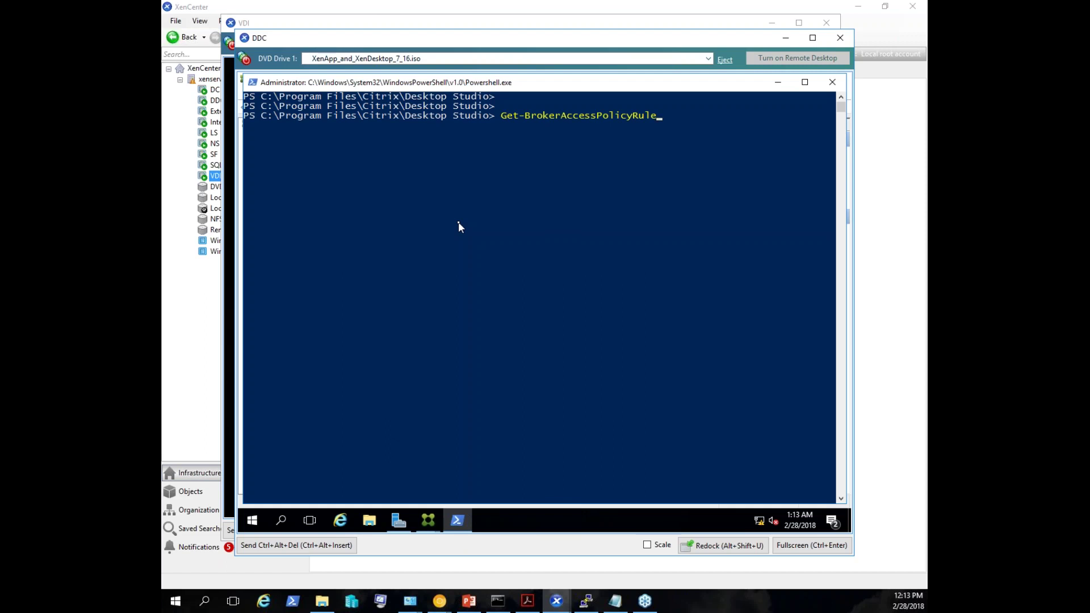
{"action": "type", "text": "-De"}
{"action": "key", "text": "Tab"}
{"action": "key", "text": "Tab"}
{"action": "type", "text": "\"Des"}
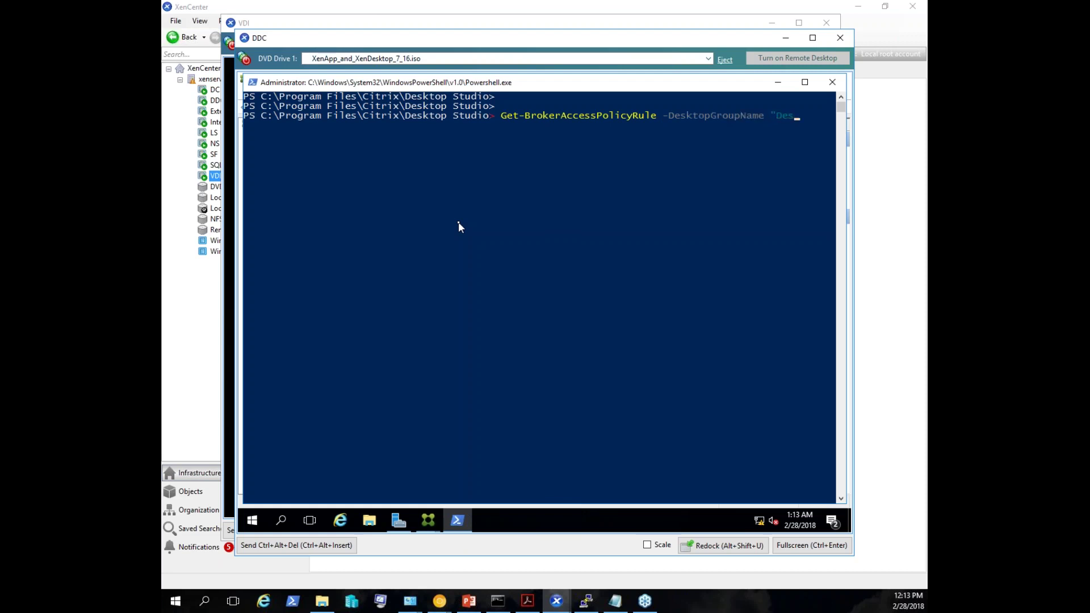
{"action": "type", "text": "ktop"}
{"action": "key", "text": "Return"}
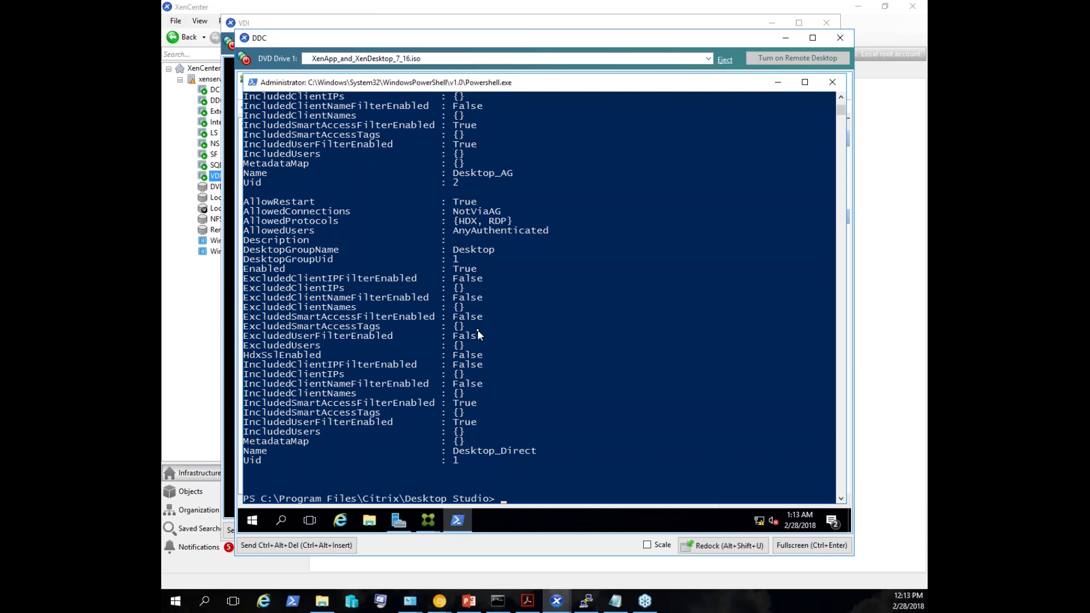
Pipe those rules into Set-BrokerAccessPolicyRule -HdxSslEnabled $true, then rerun the query to verify.
{"action": "key", "text": "Up"}
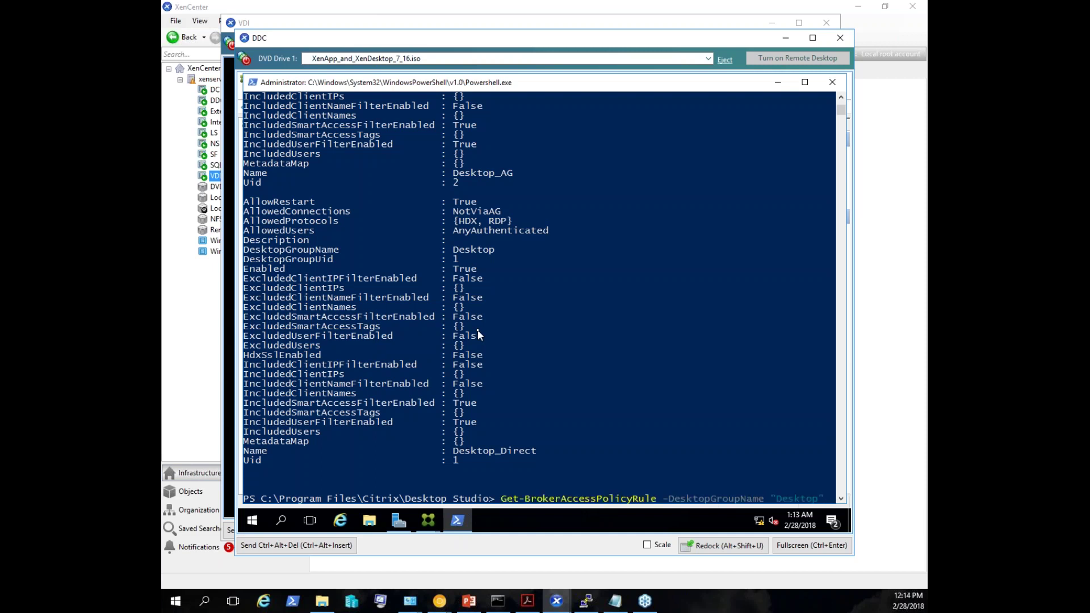
{"action": "key", "text": "Return"}
{"action": "type", "text": "set-bro"}
{"action": "key", "text": "Tab"}
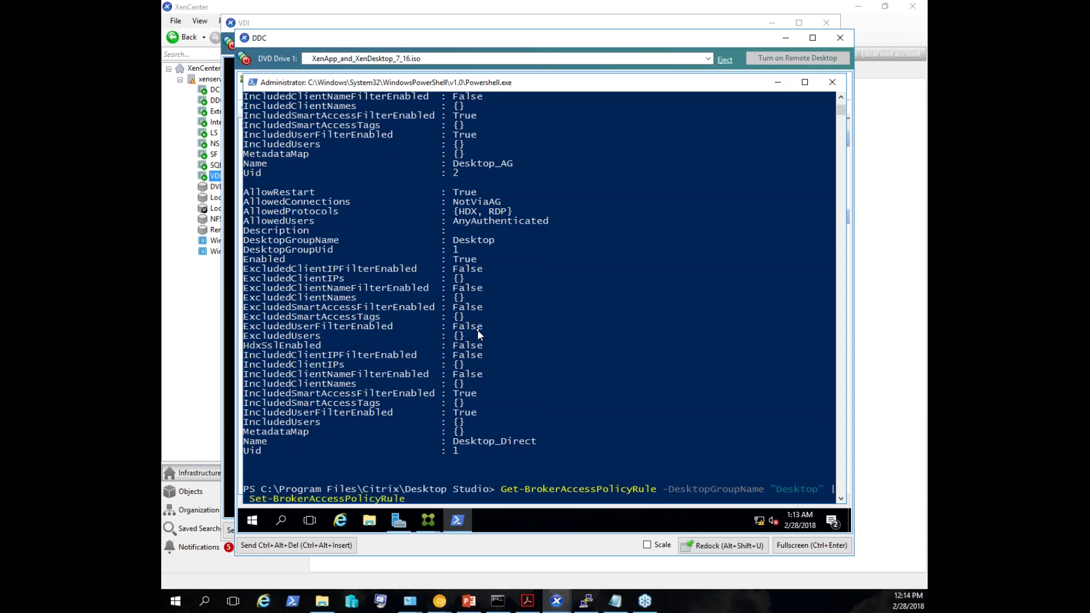
{"action": "type", "text": "-d"}
{"action": "key", "text": "BackSpace"}
{"action": "type", "text": "h"}
{"action": "key", "text": "Tab"}
{"action": "type", "text": "$true"}
{"action": "key", "text": "Return"}
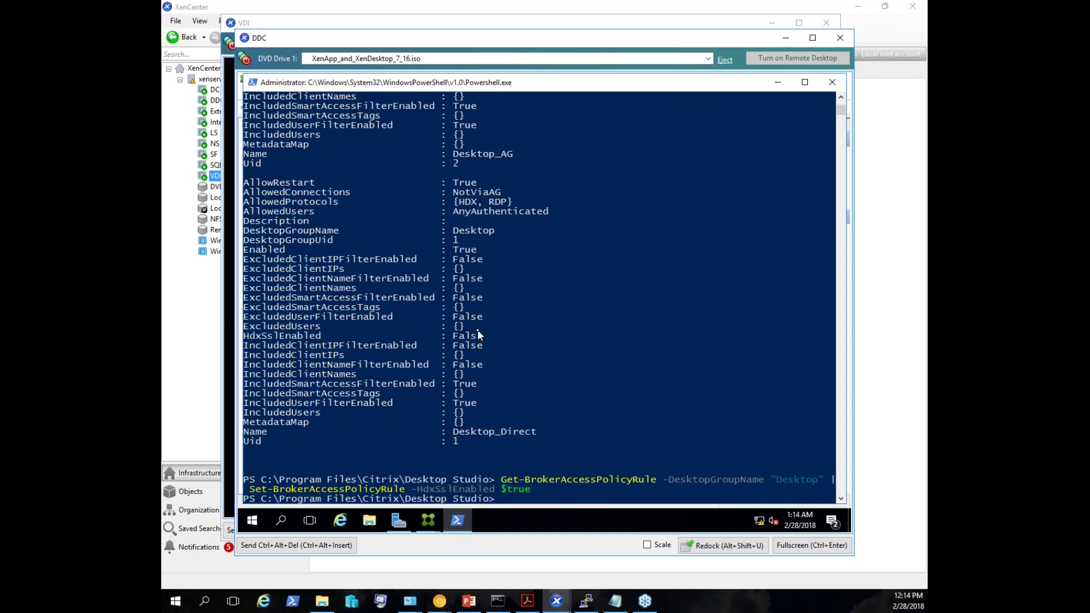
{"action": "key", "text": "Up"}
{"action": "key", "text": "Up"}
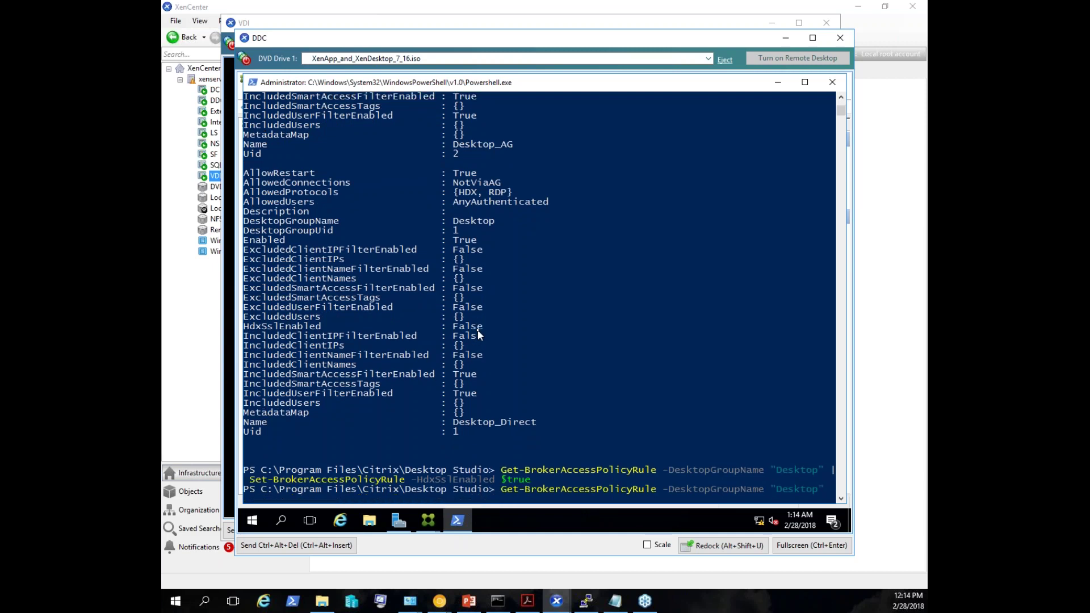
{"action": "key", "text": "Return"}
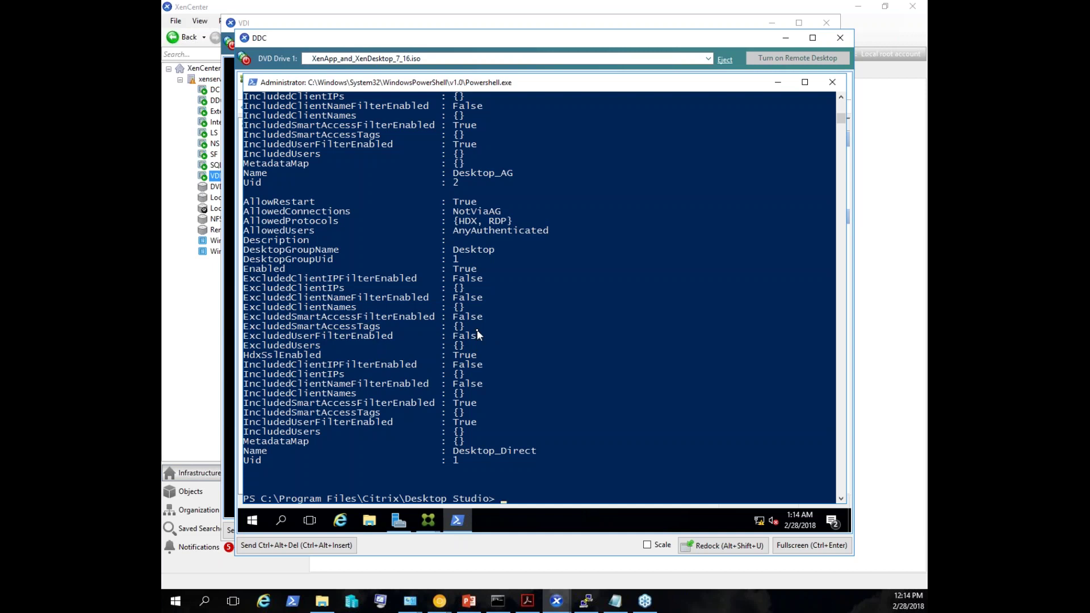
Run Set-BrokerSite -DnsResolutionEnabled $true on the DDC to enable site DNS resolution.
{"action": "type", "text": "set-bro"}
{"action": "key", "text": "Tab"}
{"action": "key", "text": "Tab"}
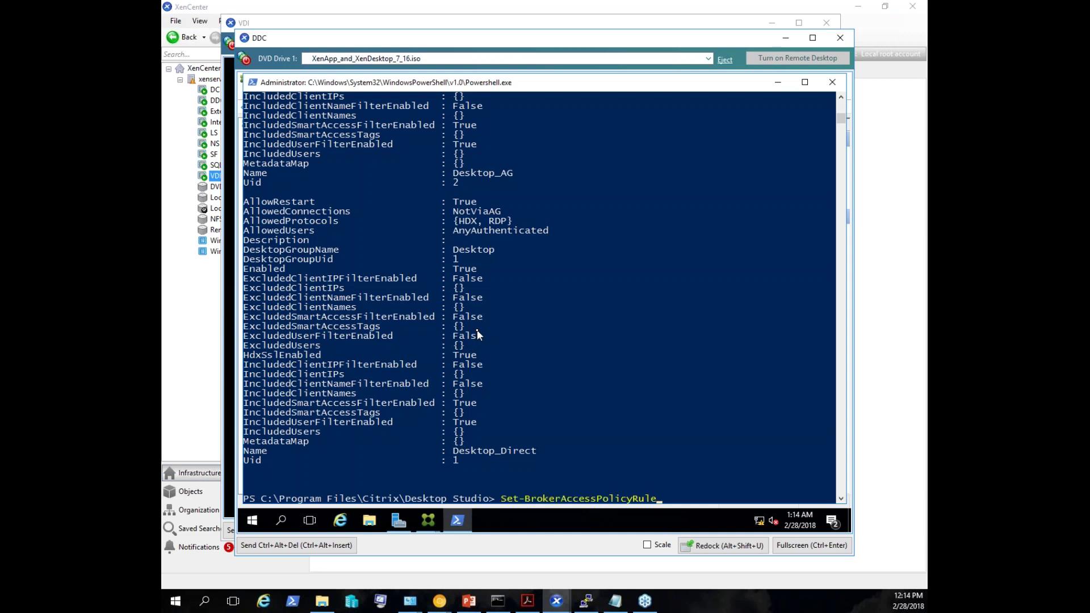
{"action": "key", "text": "Tab"}
{"action": "key", "text": "Tab"}
{"action": "key", "text": "Tab"}
{"action": "key", "text": "Tab"}
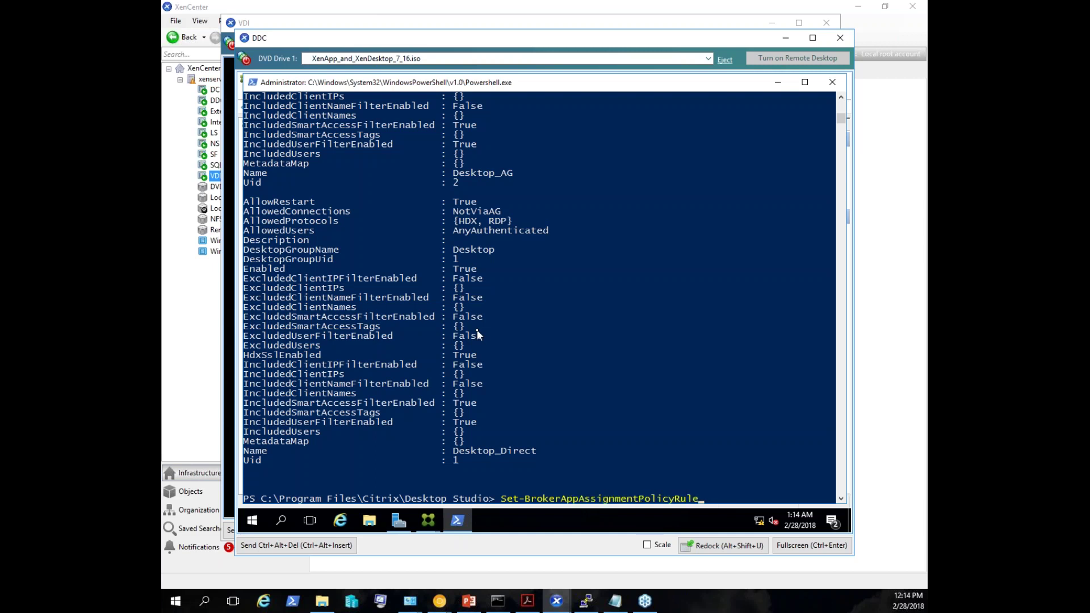
{"action": "key", "text": "Tab"}
{"action": "key", "text": "BackSpace"}
{"action": "key", "text": "BackSpace"}
{"action": "key", "text": "BackSpace"}
{"action": "key", "text": "BackSpace"}
{"action": "key", "text": "BackSpace"}
{"action": "key", "text": "BackSpace"}
{"action": "key", "text": "BackSpace"}
{"action": "key", "text": "BackSpace"}
{"action": "key", "text": "BackSpace"}
{"action": "key", "text": "BackSpace"}
{"action": "key", "text": "BackSpace"}
{"action": "key", "text": "BackSpace"}
{"action": "key", "text": "BackSpace"}
{"action": "key", "text": "BackSpace"}
{"action": "key", "text": "BackSpace"}
{"action": "key", "text": "BackSpace"}
{"action": "key", "text": "BackSpace"}
{"action": "key", "text": "BackSpace"}
{"action": "key", "text": "BackSpace"}
{"action": "key", "text": "BackSpace"}
{"action": "key", "text": "BackSpace"}
{"action": "key", "text": "BackSpace"}
{"action": "key", "text": "BackSpace"}
{"action": "key", "text": "BackSpace"}
{"action": "type", "text": "site"}
{"action": "key", "text": "Tab"}
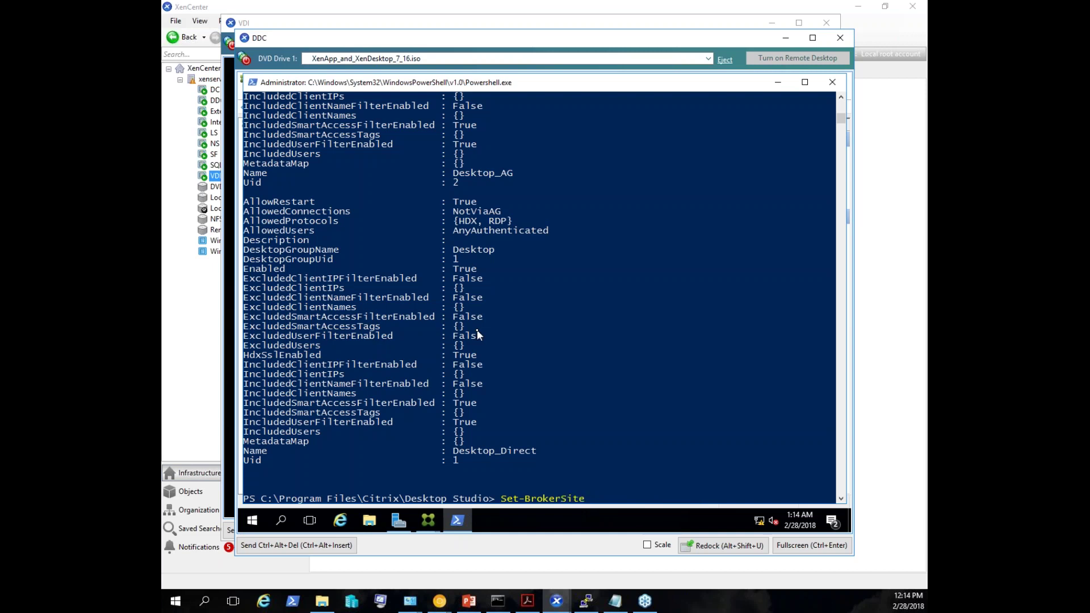
{"action": "type", "text": "-DefaultMinimumFunctionalLevel"}
{"action": "key", "text": "Tab"}
{"action": "key", "text": "Tab"}
{"action": "type", "text": "$t"}
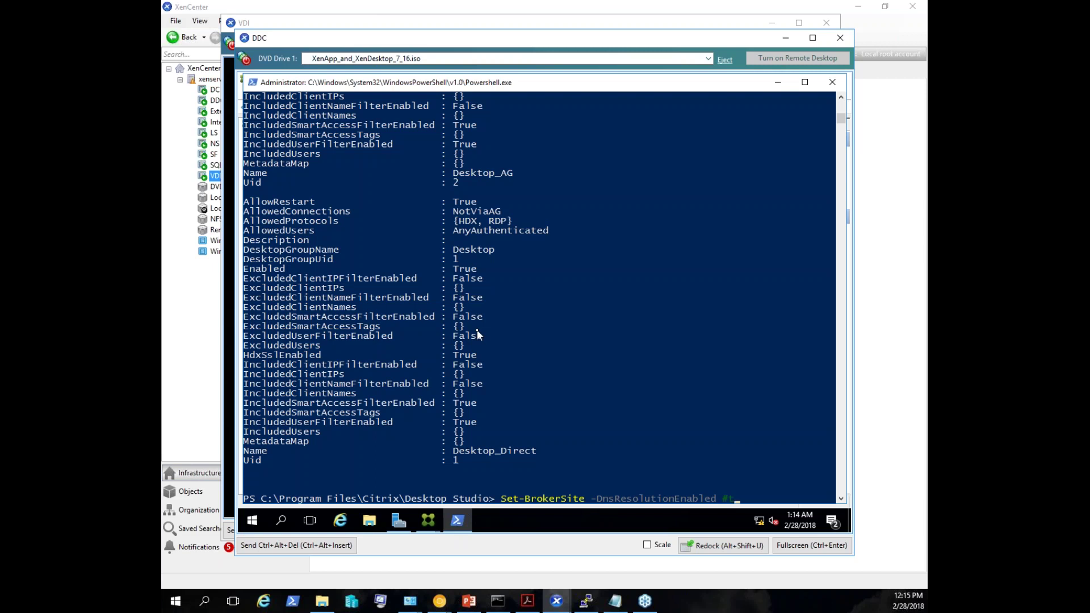
{"action": "type", "text": "rue"}
{"action": "key", "text": "BackSpace"}
{"action": "key", "text": "BackSpace"}
{"action": "key", "text": "BackSpace"}
{"action": "key", "text": "BackSpace"}
{"action": "key", "text": "BackSpace"}
{"action": "type", "text": "$true"}
{"action": "key", "text": "Return"}
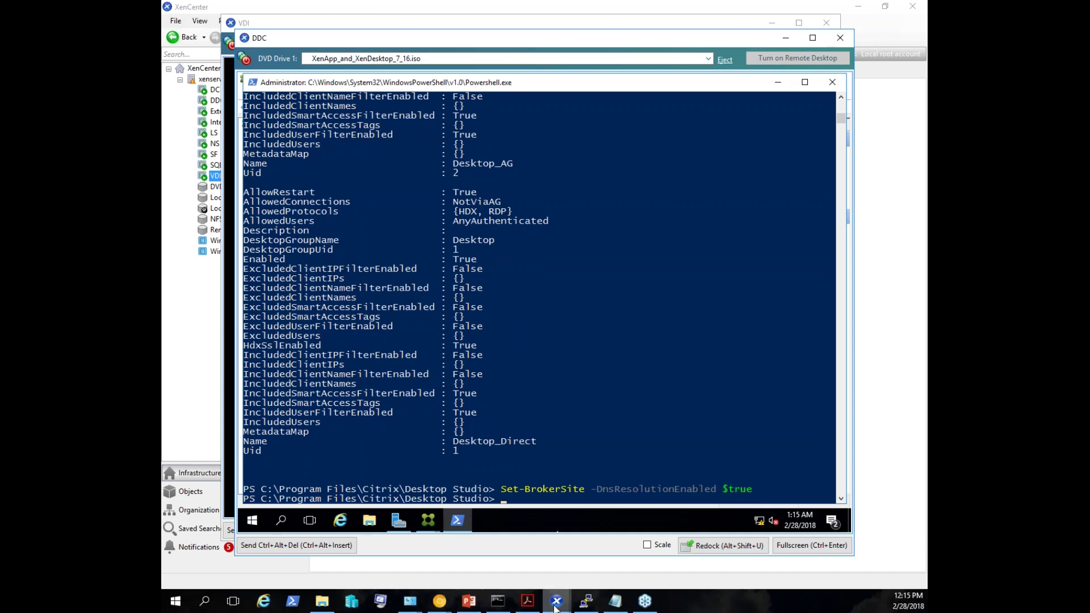
Unlock the Internal VM by entering the account password after one failed attempt.
{"action": "mouse_move", "coordinate": [556, 608]}
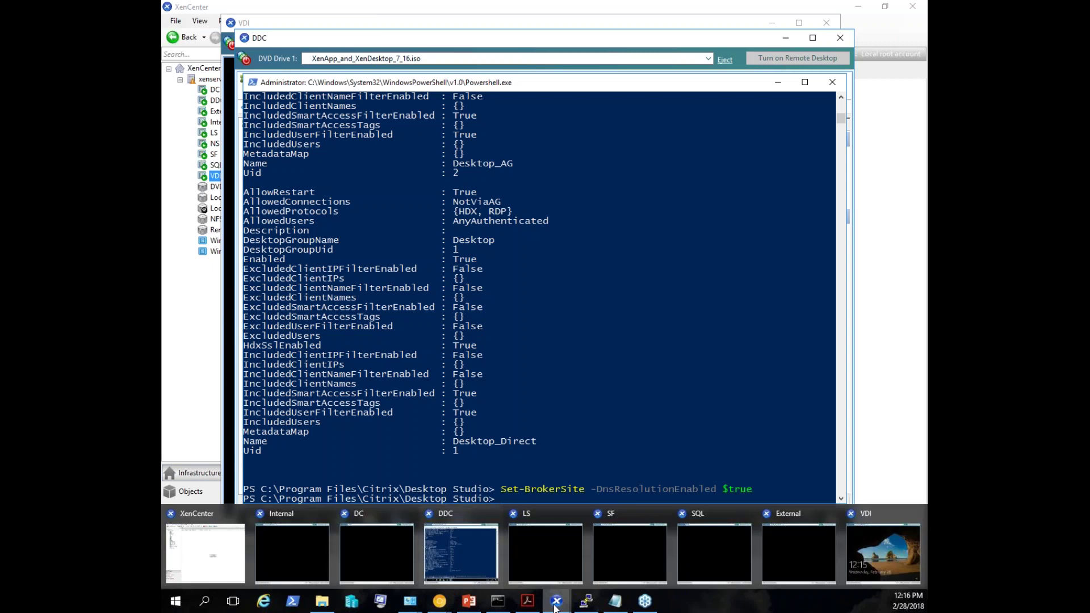
{"action": "left_click", "coordinate": [310, 560]}
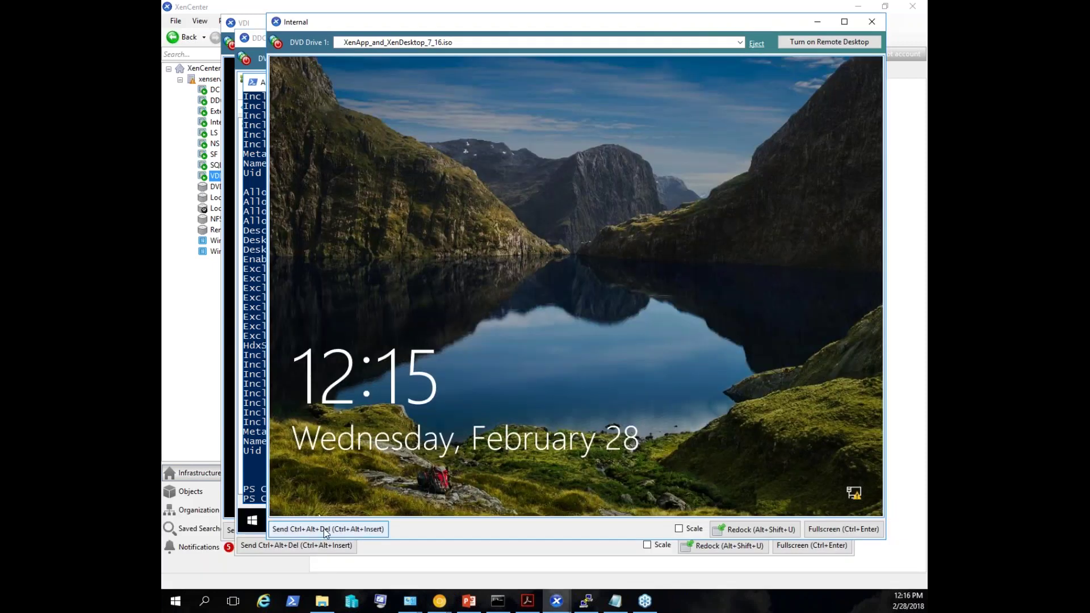
{"action": "left_click", "coordinate": [324, 530]}
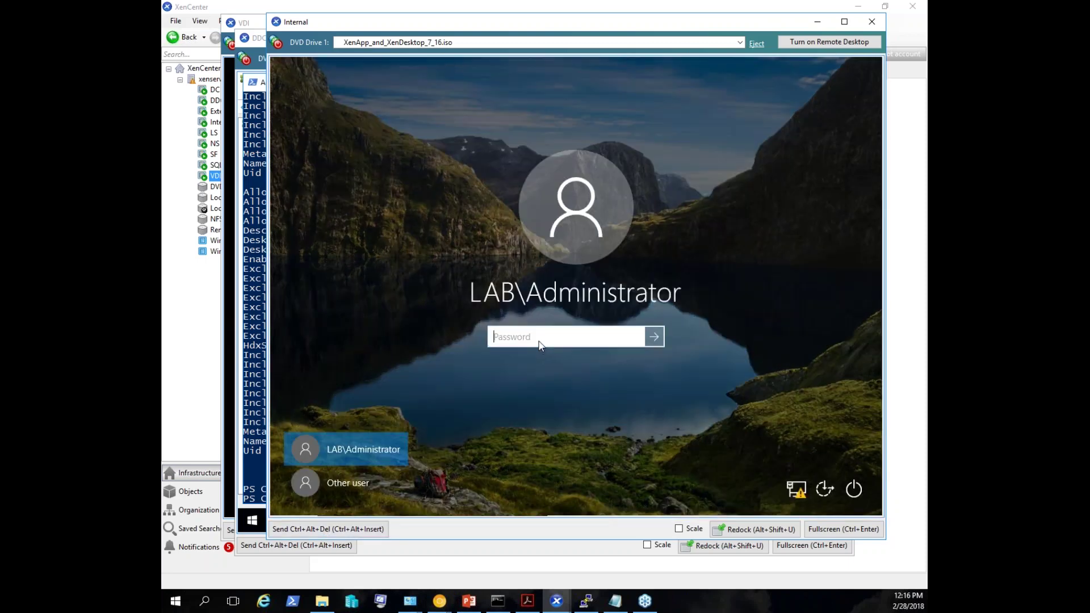
{"action": "key", "text": "Return"}
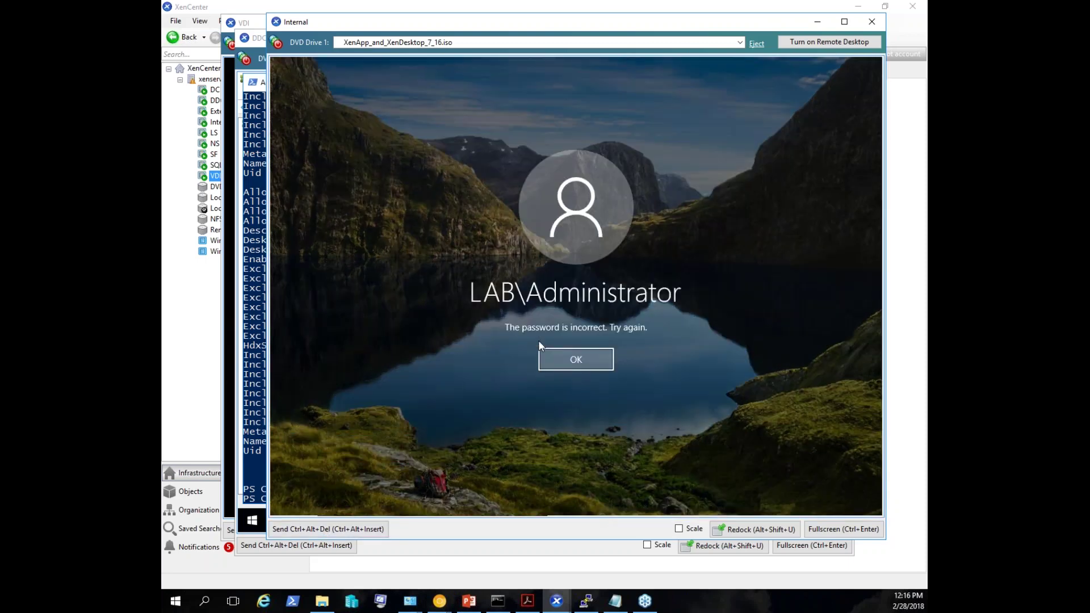
{"action": "left_click", "coordinate": [540, 350]}
{"action": "type", "text": "******"}
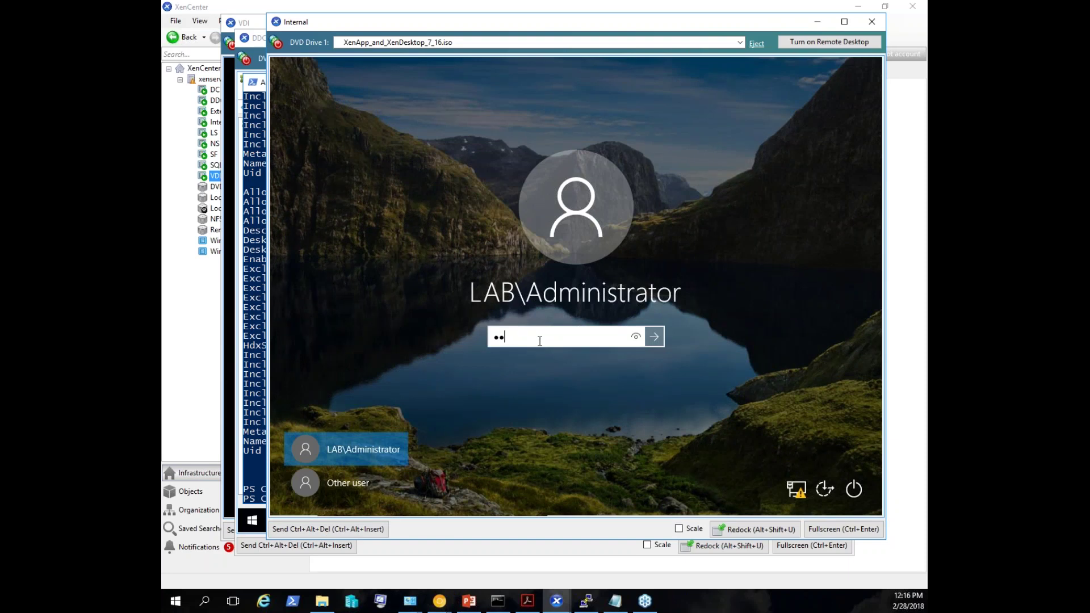
{"action": "key", "text": "BackSpace"}
{"action": "key", "text": "BackSpace"}
{"action": "key", "text": "BackSpace"}
{"action": "key", "text": "BackSpace"}
{"action": "key", "text": "BackSpace"}
{"action": "key", "text": "BackSpace"}
{"action": "type", "text": "**********"}
{"action": "key", "text": "Return"}
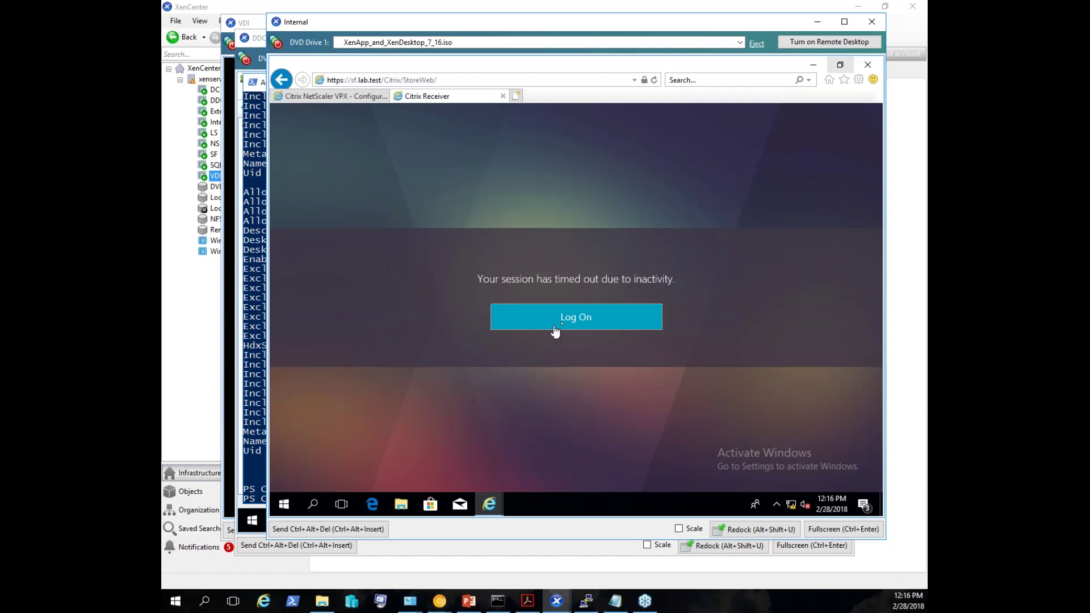
Sign in to Citrix StoreFront as the lab domain administrator with its password.
{"action": "left_click", "coordinate": [565, 327]}
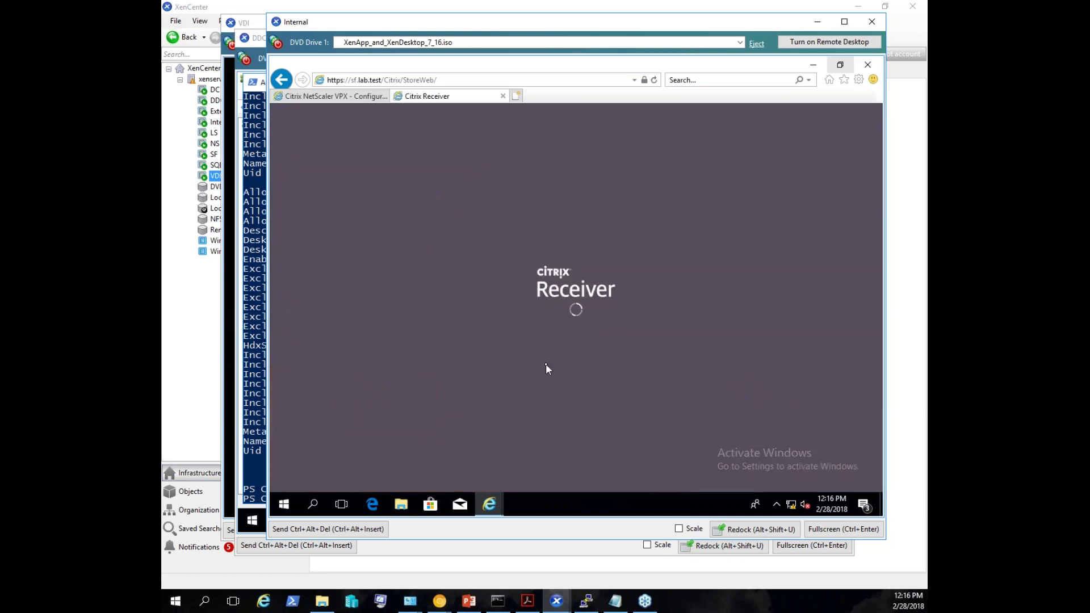
{"action": "type", "text": "lab\\"}
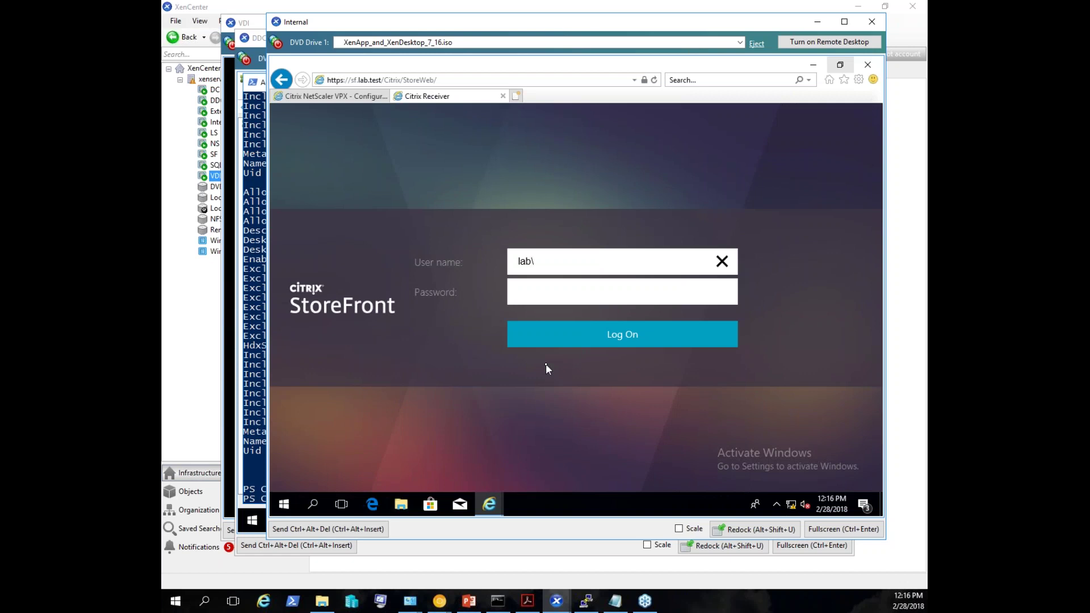
{"action": "type", "text": "administrator"}
{"action": "key", "text": "Tab"}
{"action": "type", "text": "•••••••••"}
{"action": "key", "text": "Return"}
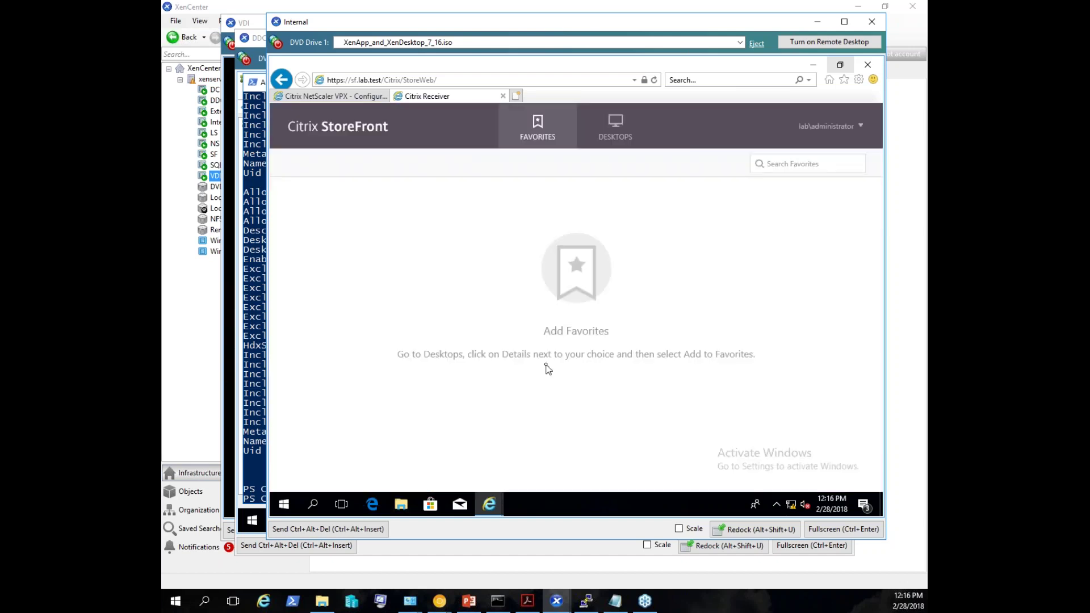
Launch the VDI desktop from StoreFront's Desktops tab and open the downloaded .ica file.
{"action": "left_click", "coordinate": [618, 128]}
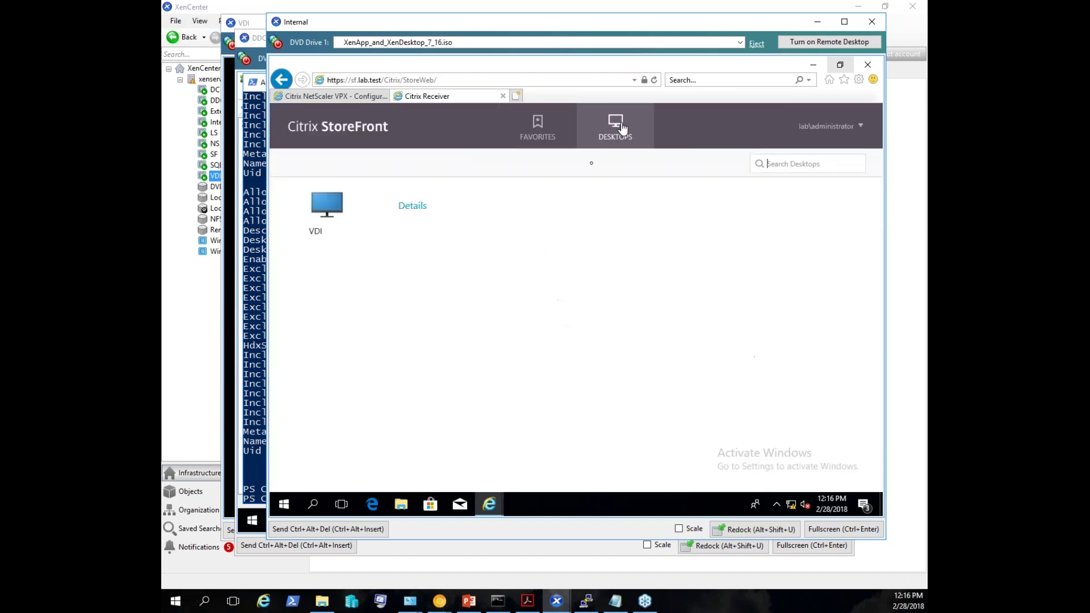
{"action": "left_click", "coordinate": [335, 212]}
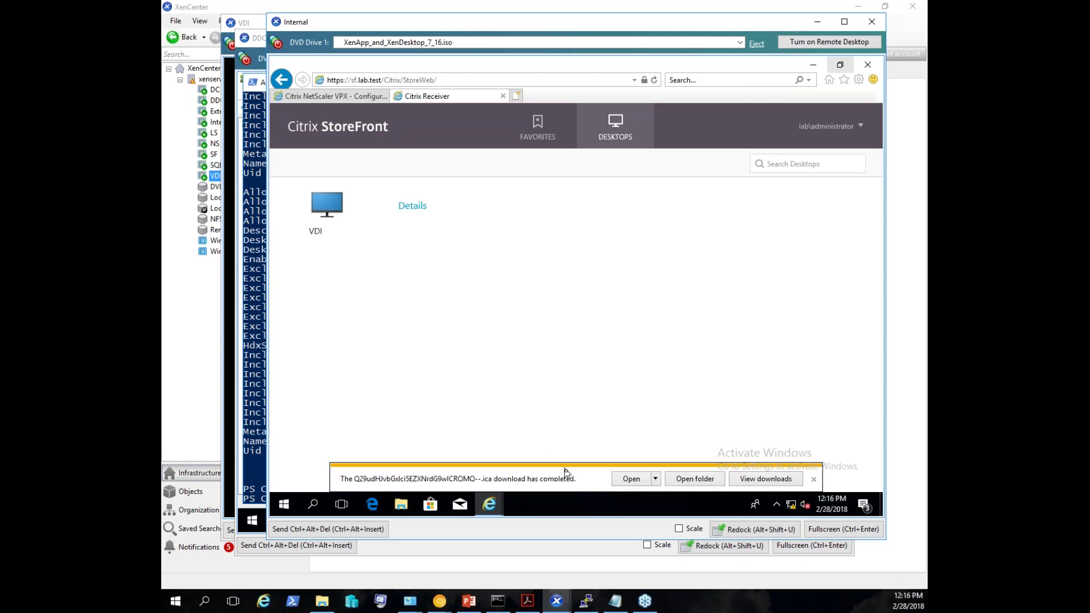
{"action": "left_click", "coordinate": [631, 478]}
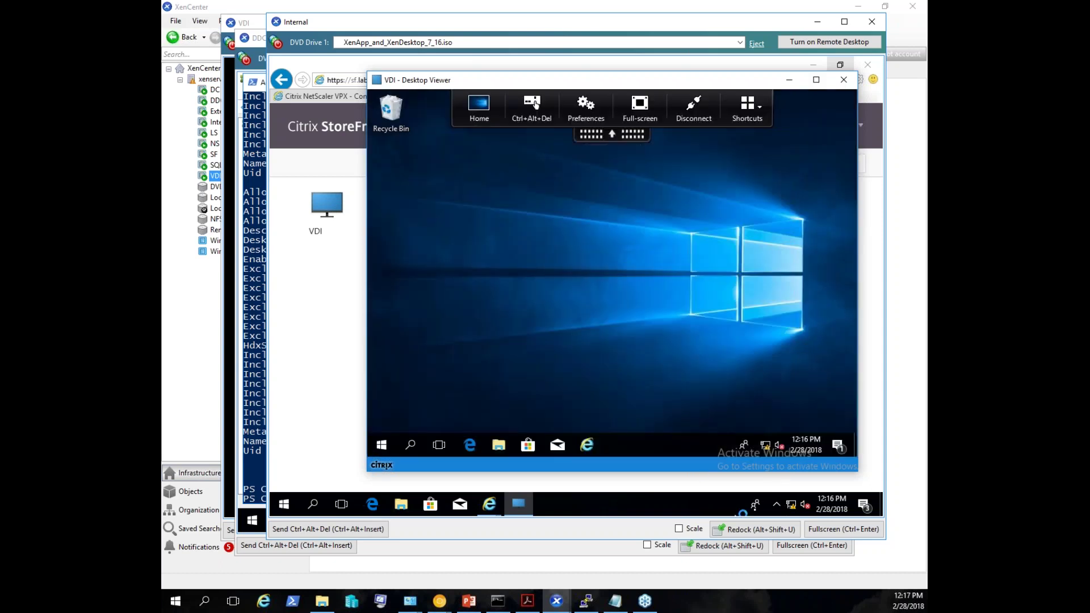
{"action": "left_click", "coordinate": [777, 505]}
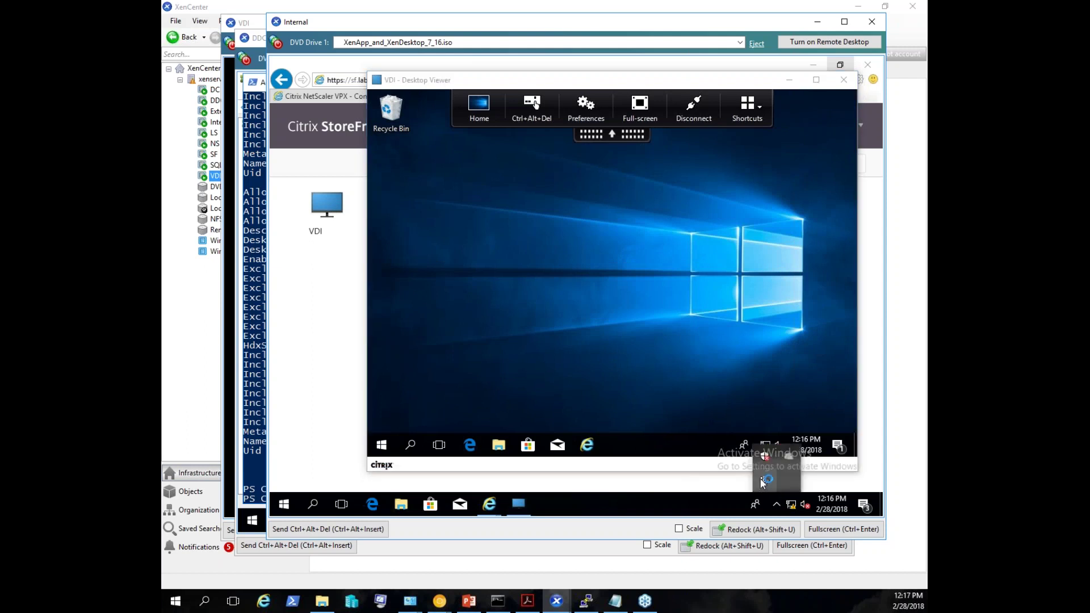
{"action": "right_click", "coordinate": [764, 479]}
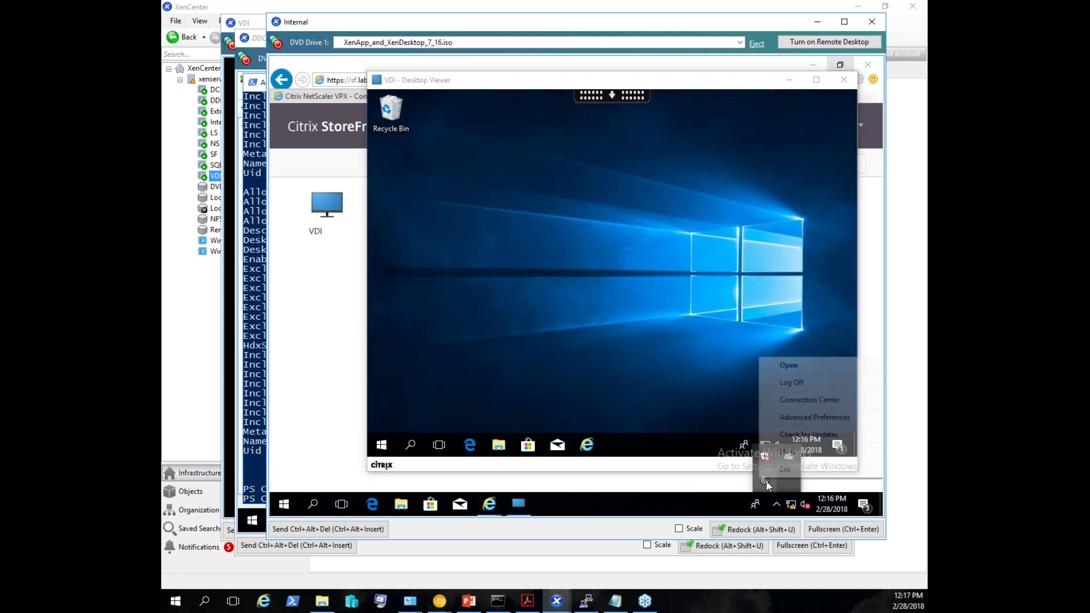
{"action": "left_click", "coordinate": [809, 400]}
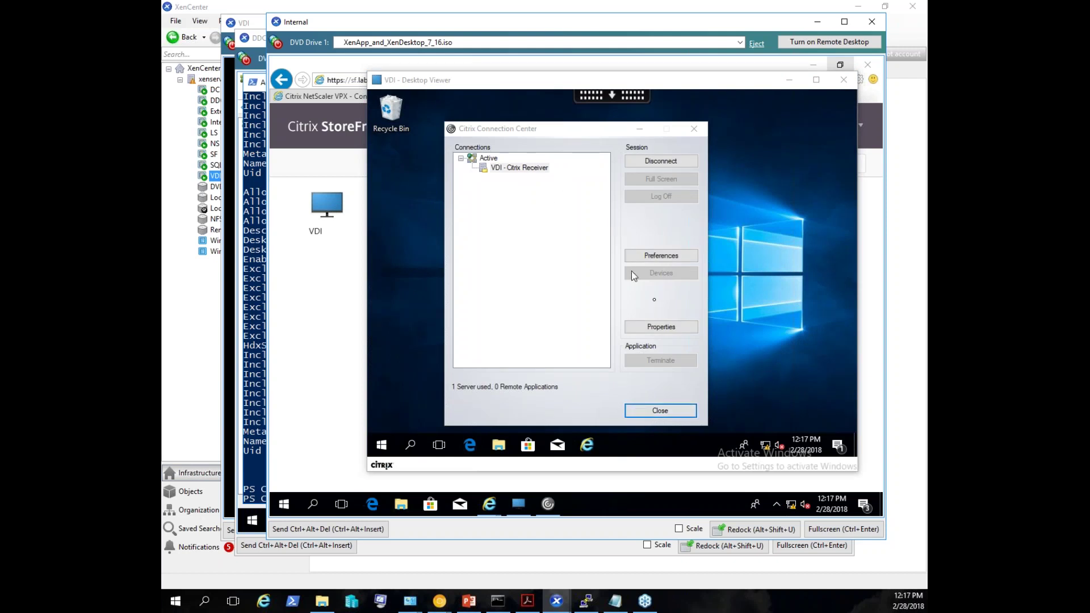
{"action": "left_click", "coordinate": [665, 327]}
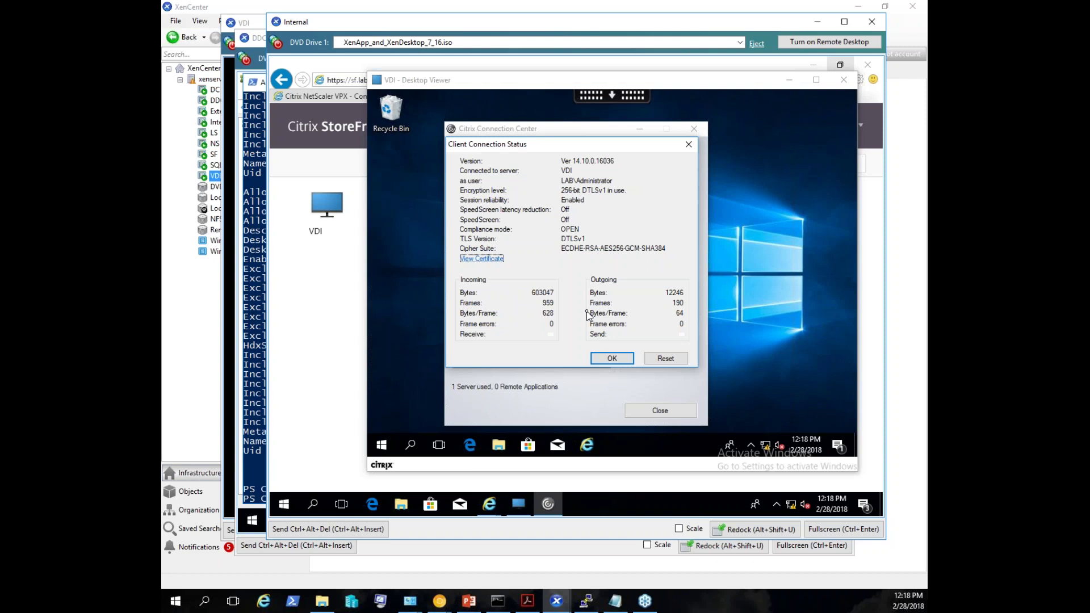
{"action": "left_click", "coordinate": [613, 358]}
{"action": "left_click", "coordinate": [633, 413]}
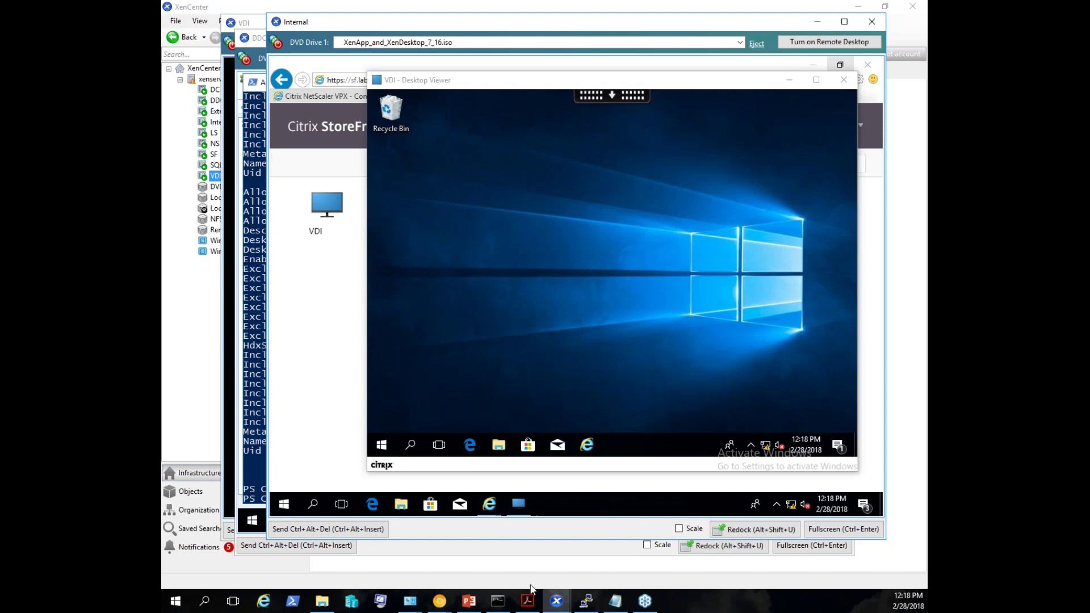
Sign in to the DC, declining Remote Desktop, and maximize Group Policy Management Editor.
{"action": "left_click", "coordinate": [556, 603]}
{"action": "left_click", "coordinate": [400, 565]}
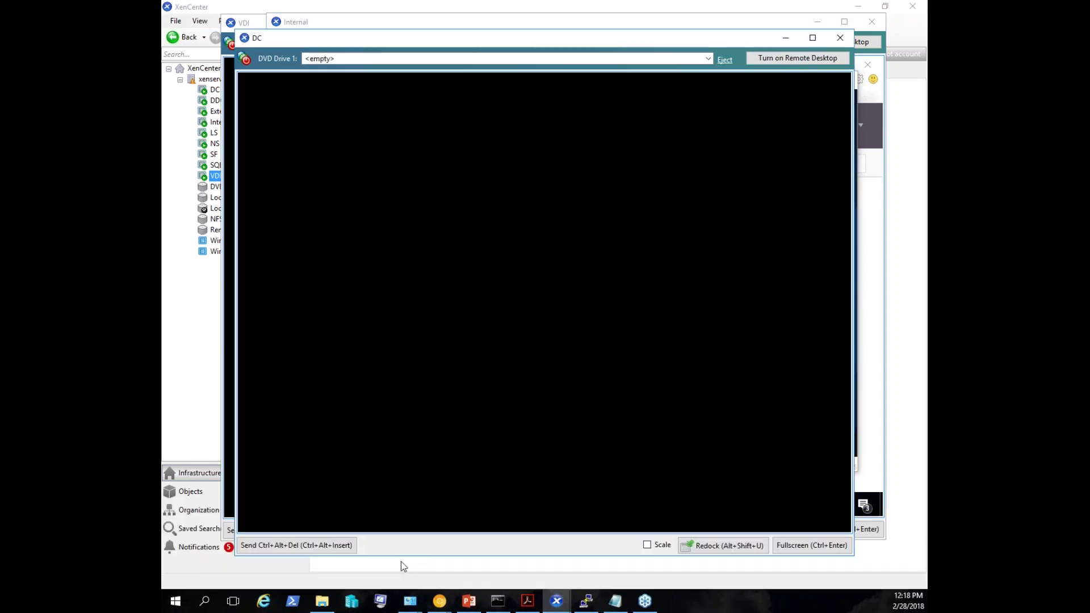
{"action": "left_click", "coordinate": [289, 547]}
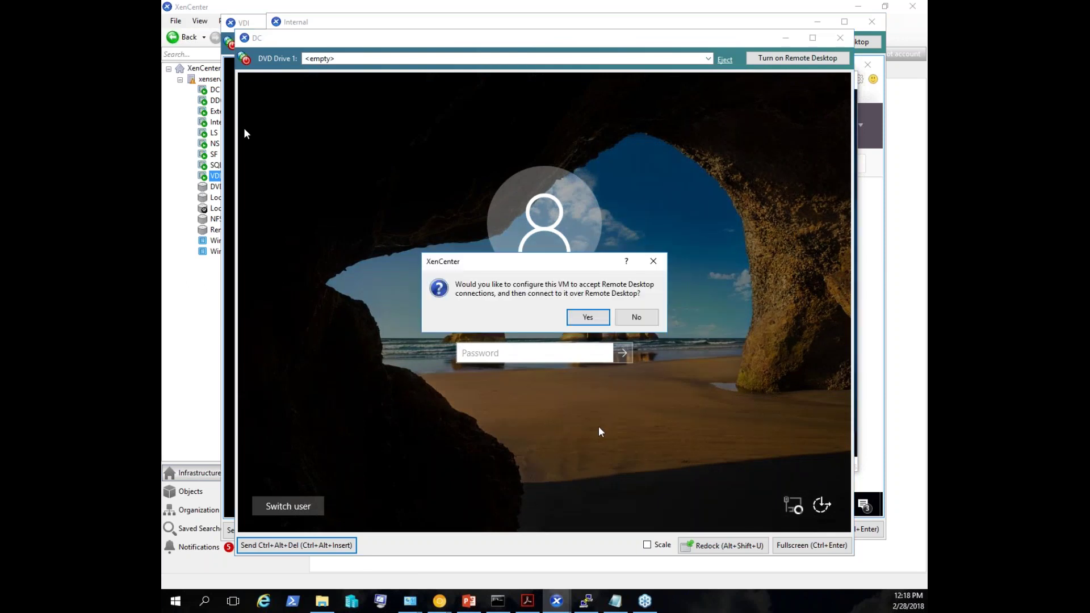
{"action": "left_click", "coordinate": [637, 316]}
{"action": "left_click", "coordinate": [547, 353]}
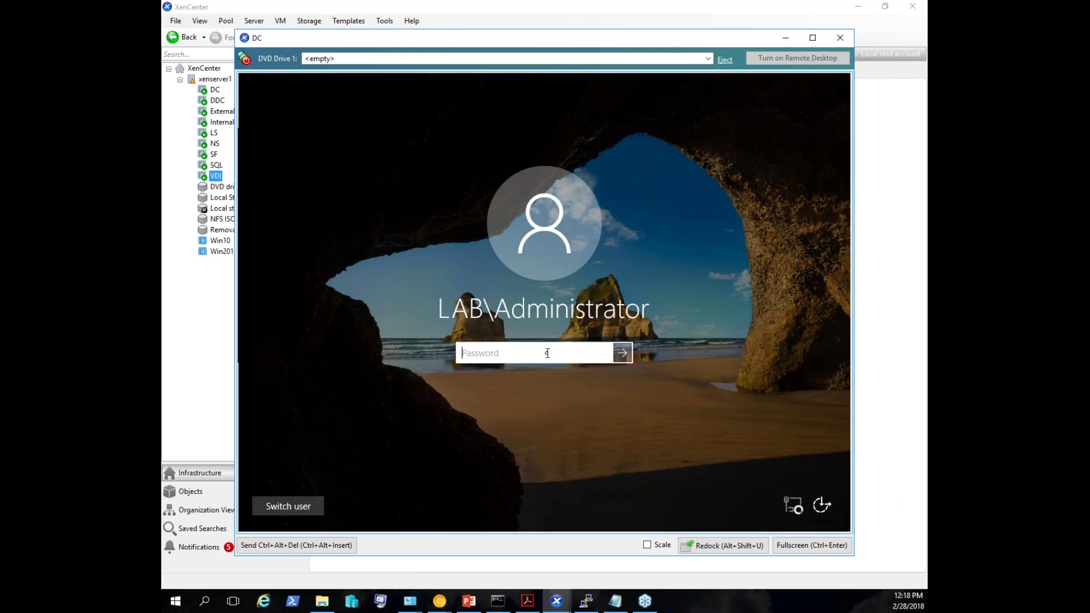
{"action": "key", "text": "Return"}
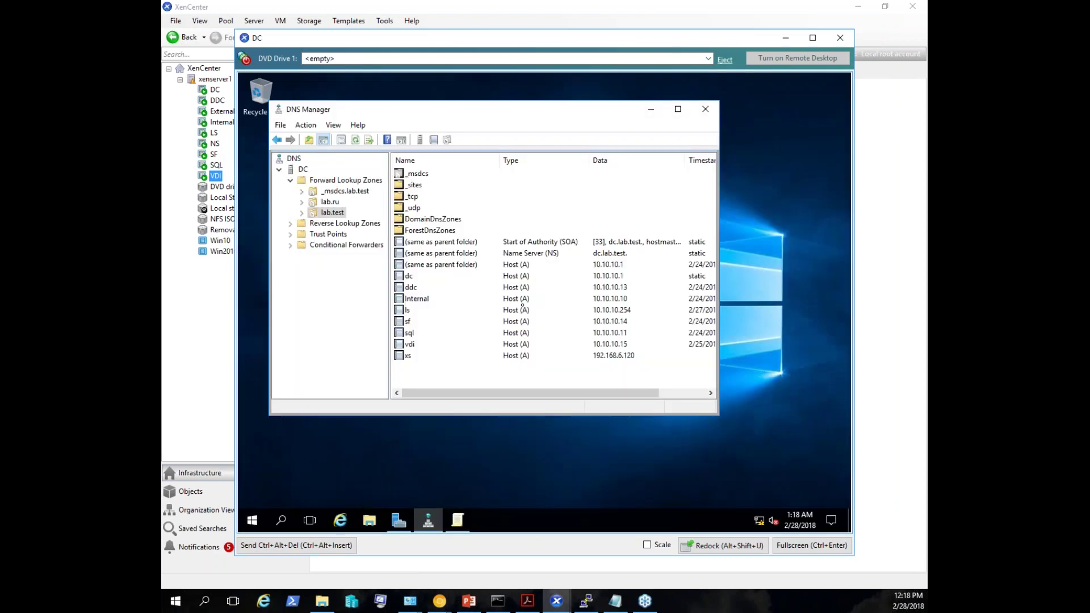
{"action": "left_click", "coordinate": [458, 520]}
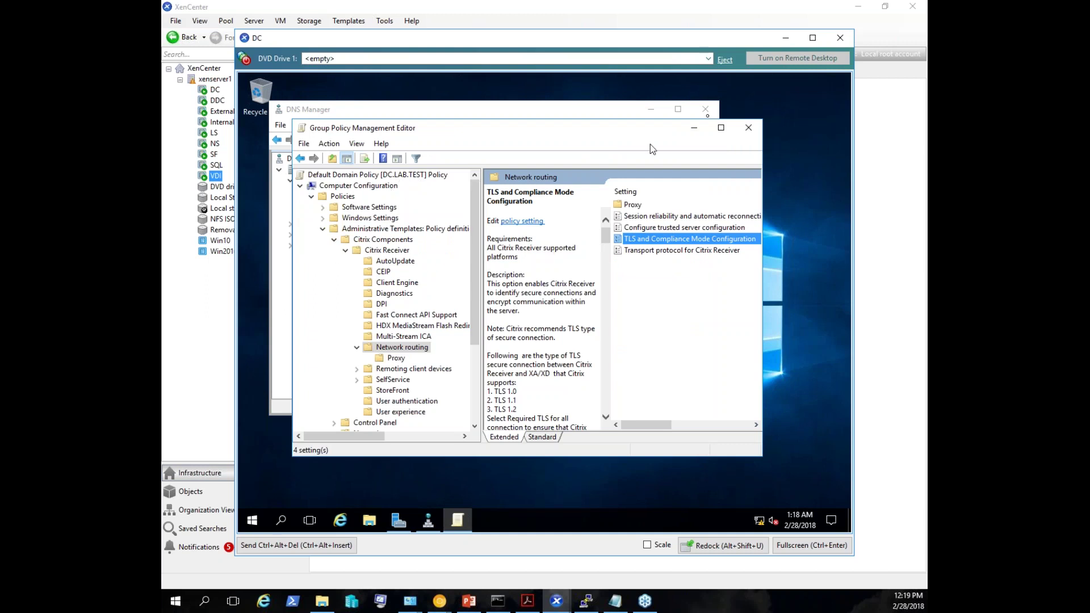
{"action": "left_click", "coordinate": [721, 128]}
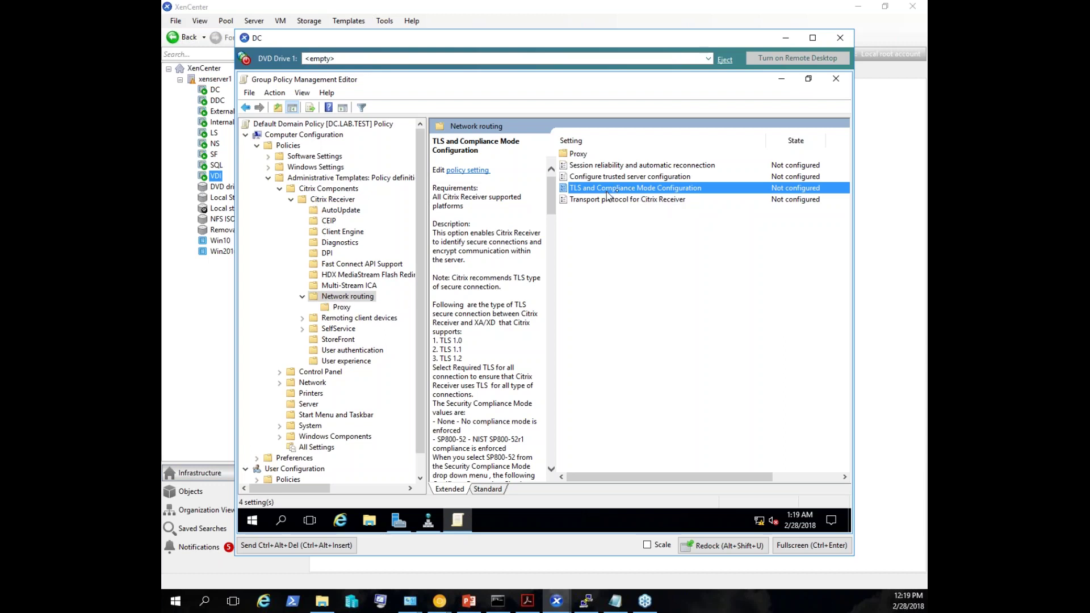
Review the TLS and Compliance Mode Configuration options, leave it Not Configured, and cancel.
{"action": "double_click", "coordinate": [656, 192]}
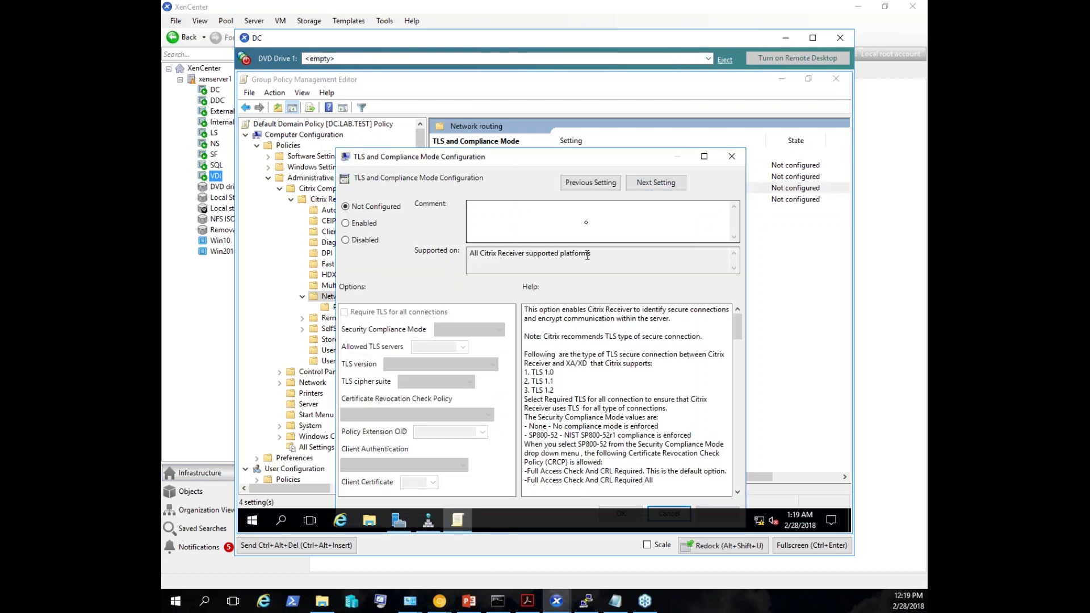
{"action": "left_click_drag", "start_coordinate": [550, 160], "coordinate": [539, 100]}
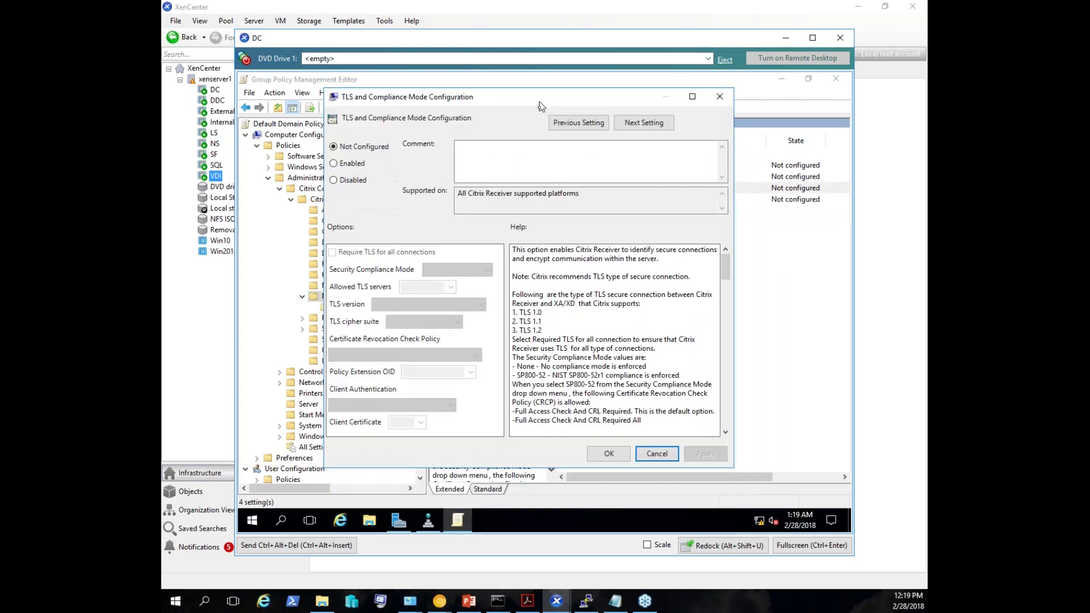
{"action": "left_click", "coordinate": [359, 166]}
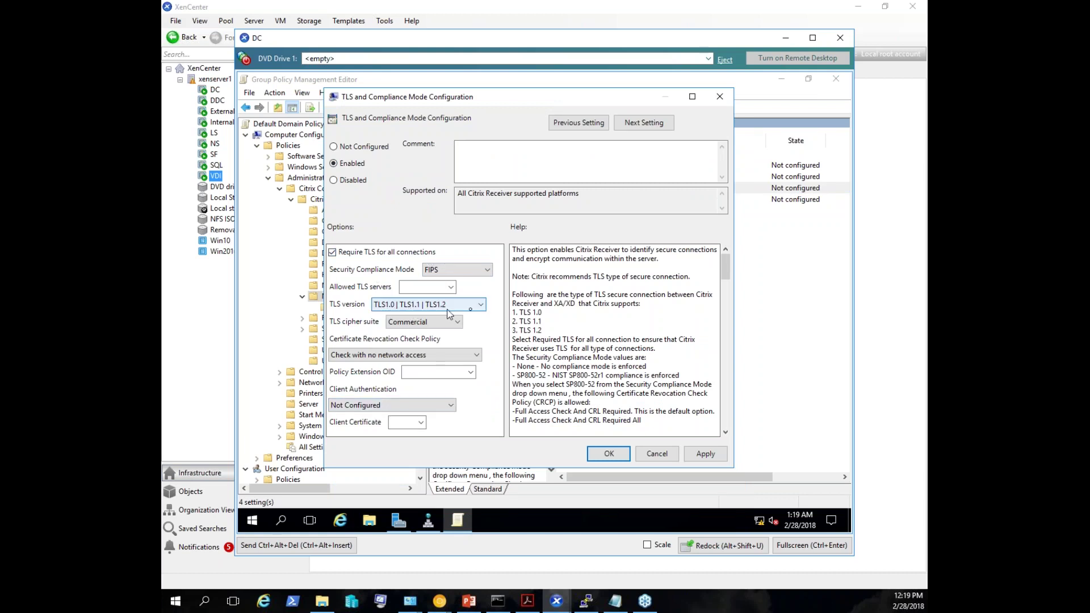
{"action": "left_click", "coordinate": [480, 307]}
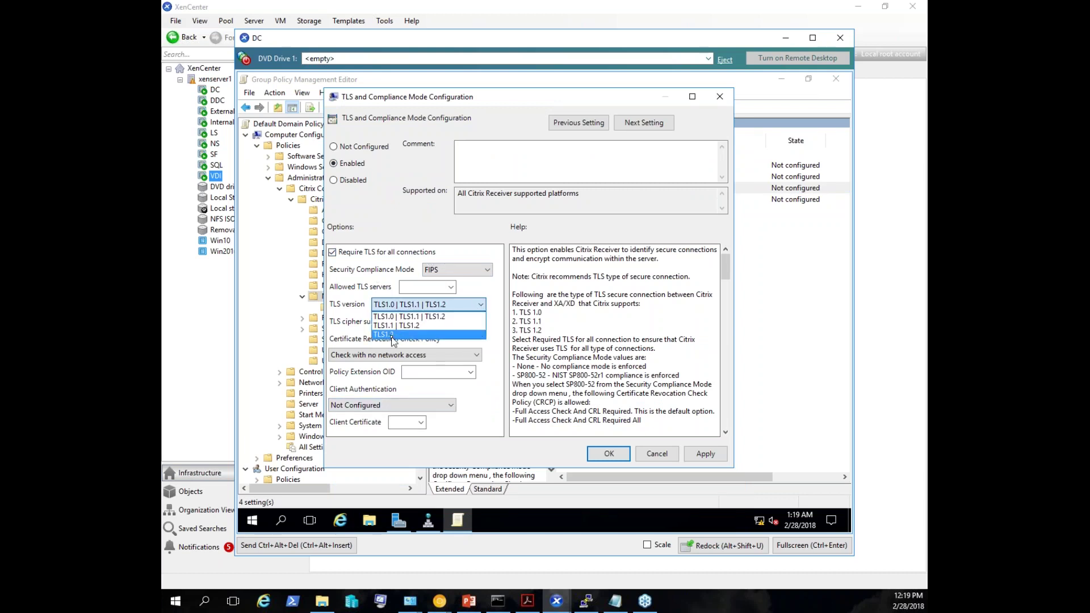
{"action": "left_click", "coordinate": [454, 305]}
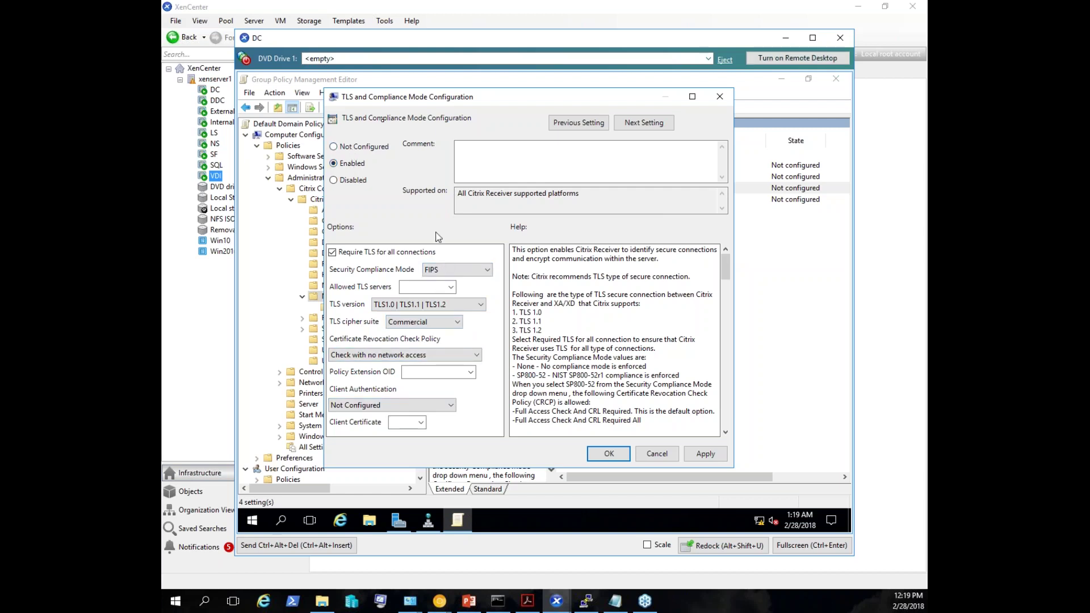
{"action": "left_click", "coordinate": [334, 147]}
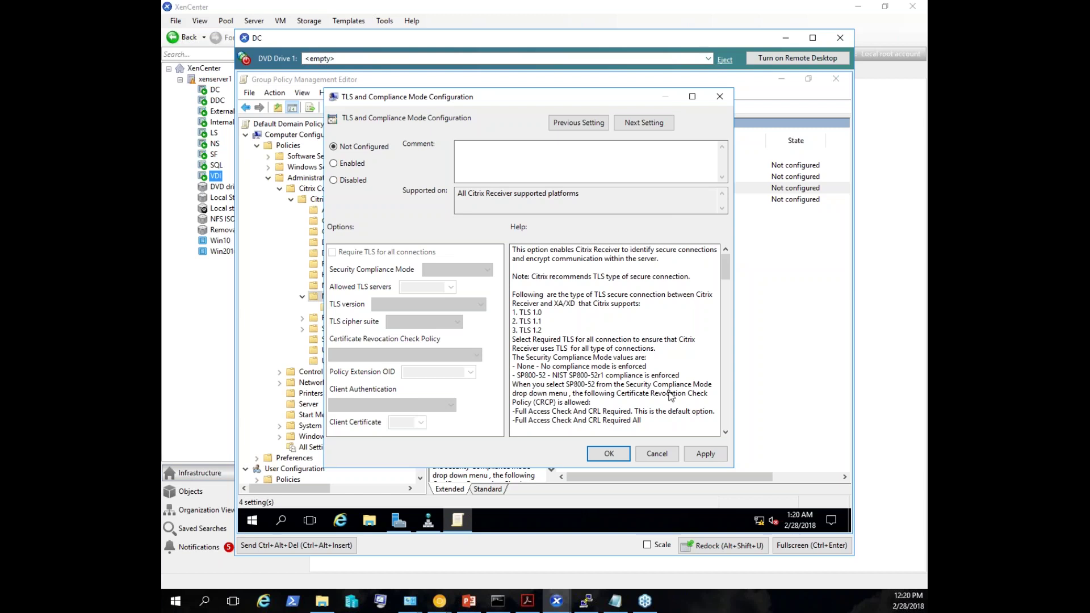
{"action": "left_click", "coordinate": [657, 454]}
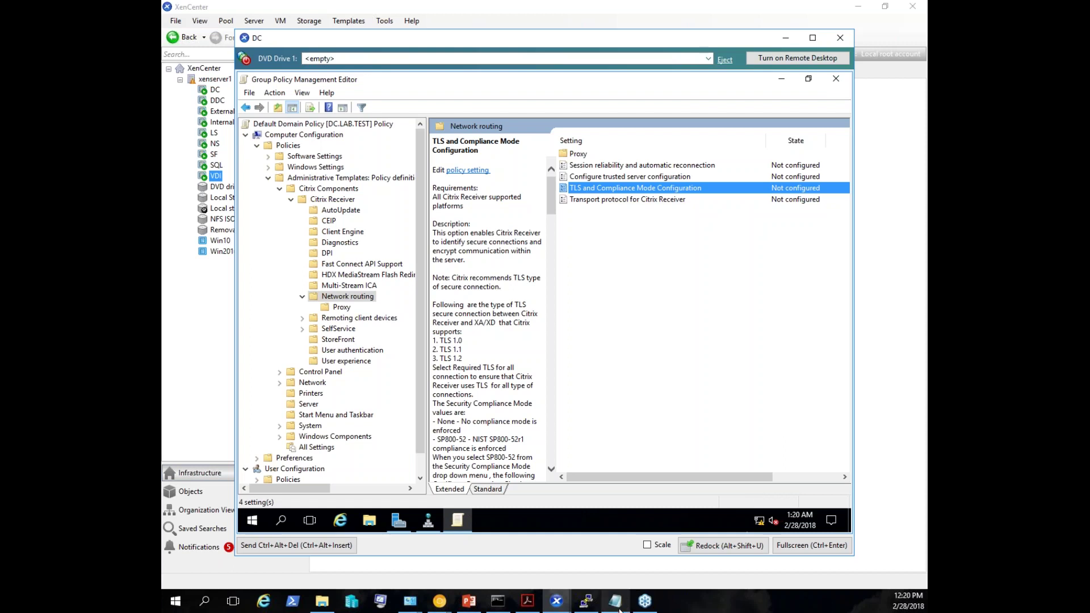
{"action": "mouse_move", "coordinate": [620, 610]}
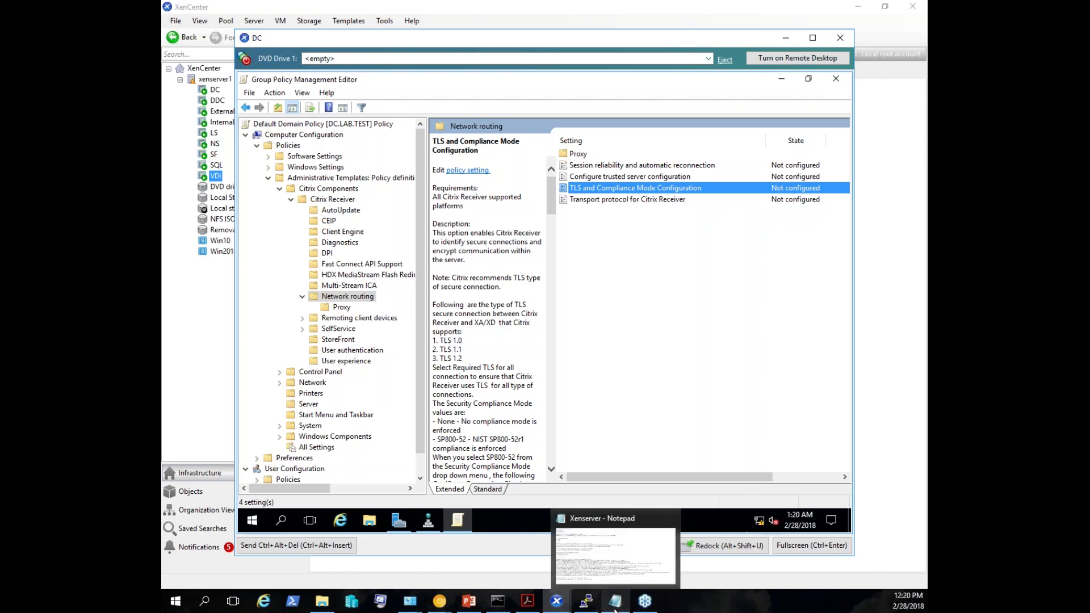
{"action": "mouse_move", "coordinate": [561, 611]}
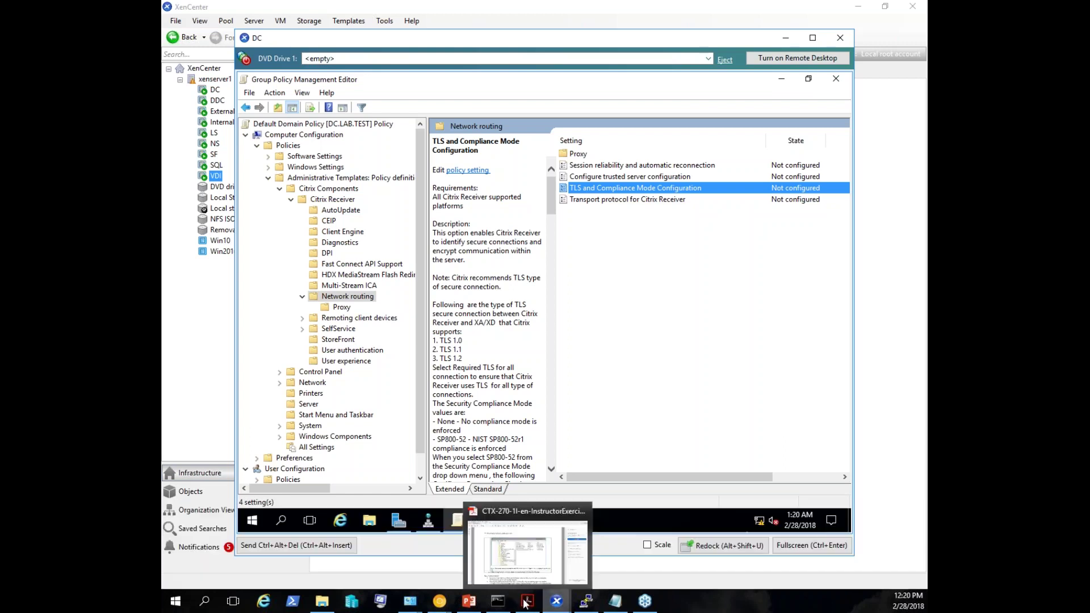
Start the slide show from the current slide with the Pen ink tool.
{"action": "left_click", "coordinate": [465, 601]}
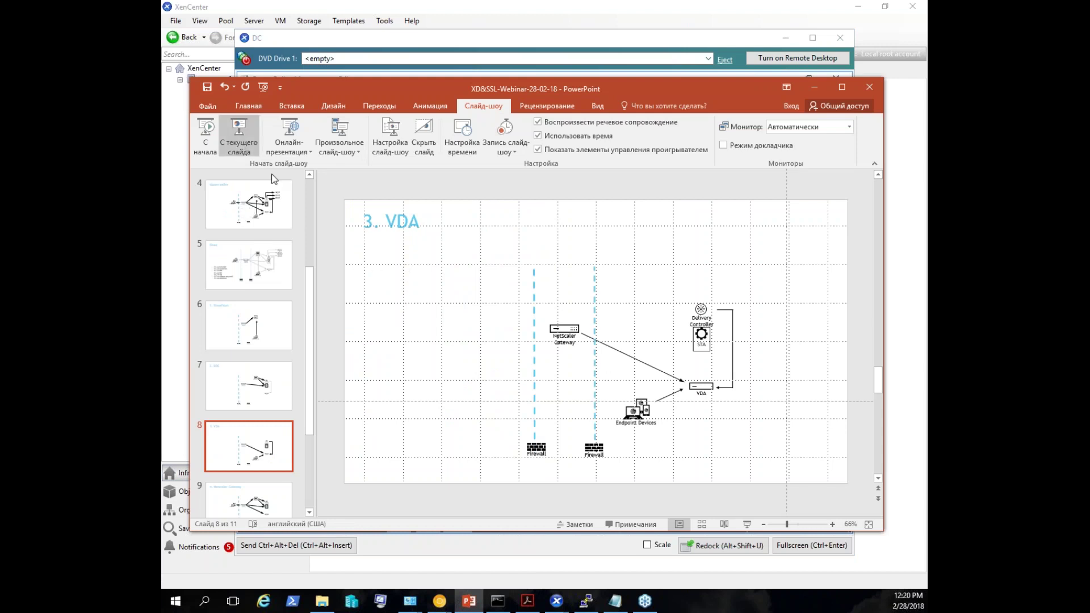
{"action": "left_click", "coordinate": [239, 136]}
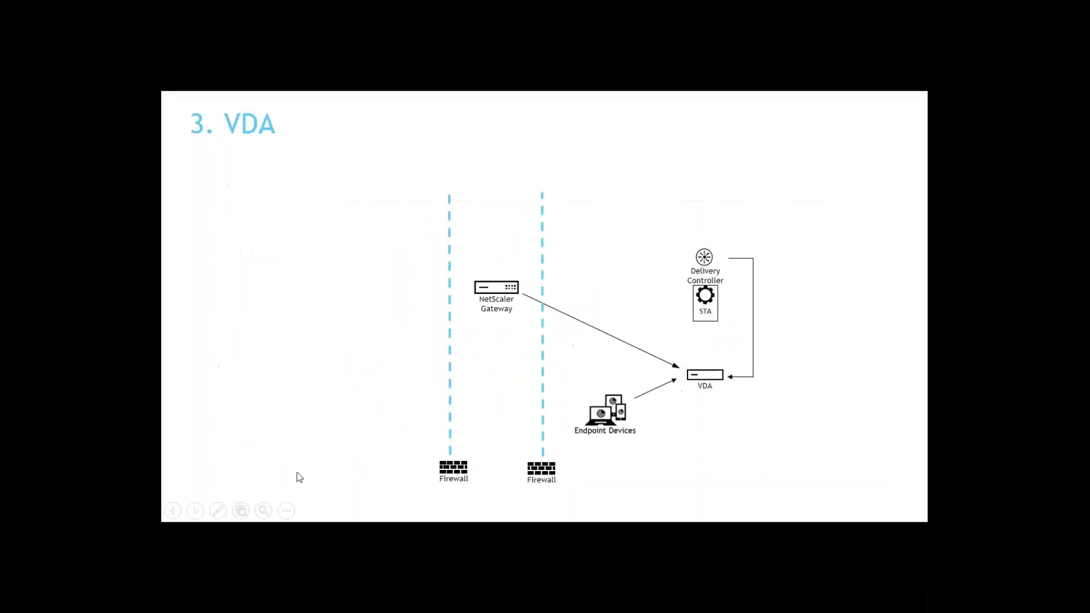
{"action": "left_click", "coordinate": [219, 512]}
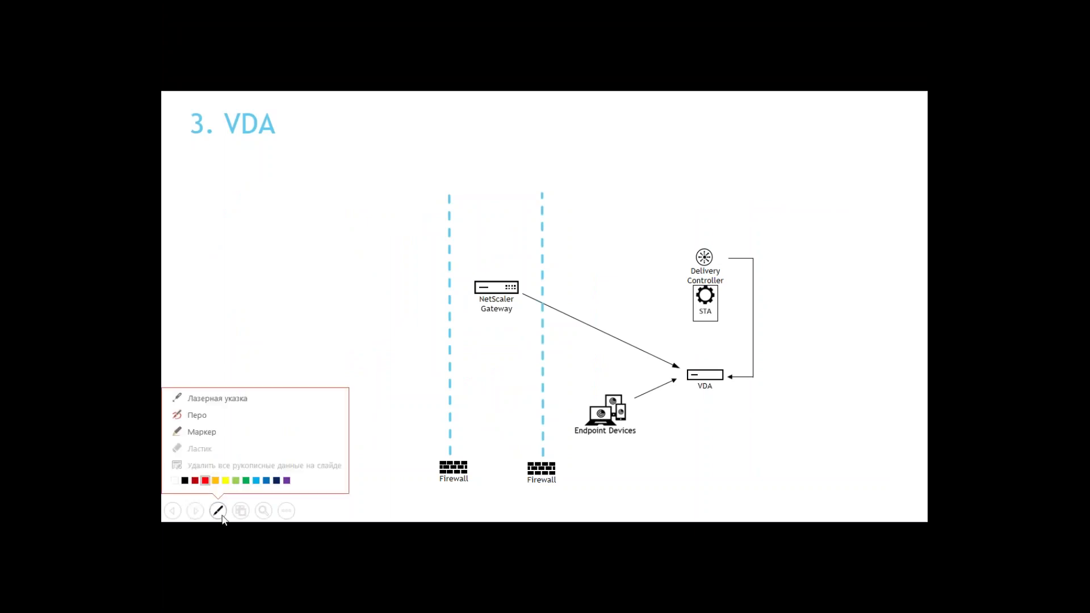
{"action": "left_click", "coordinate": [202, 418]}
Circle the NetScaler Gateway in red ink, then end the show without keeping the ink.
{"action": "left_click_drag", "start_coordinate": [678, 352], "coordinate": [687, 354]}
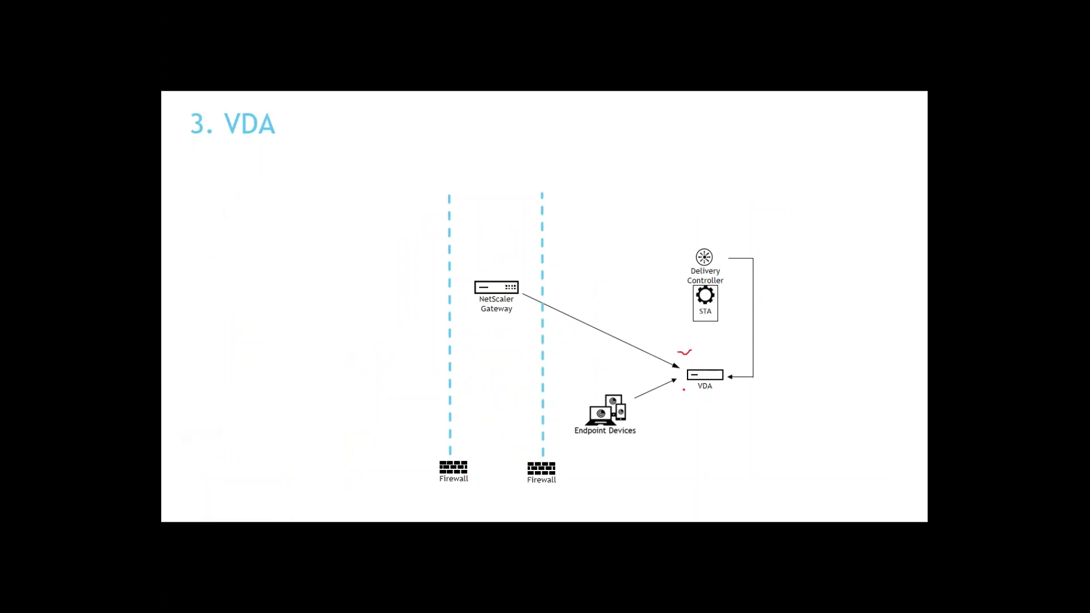
{"action": "key", "text": "Right"}
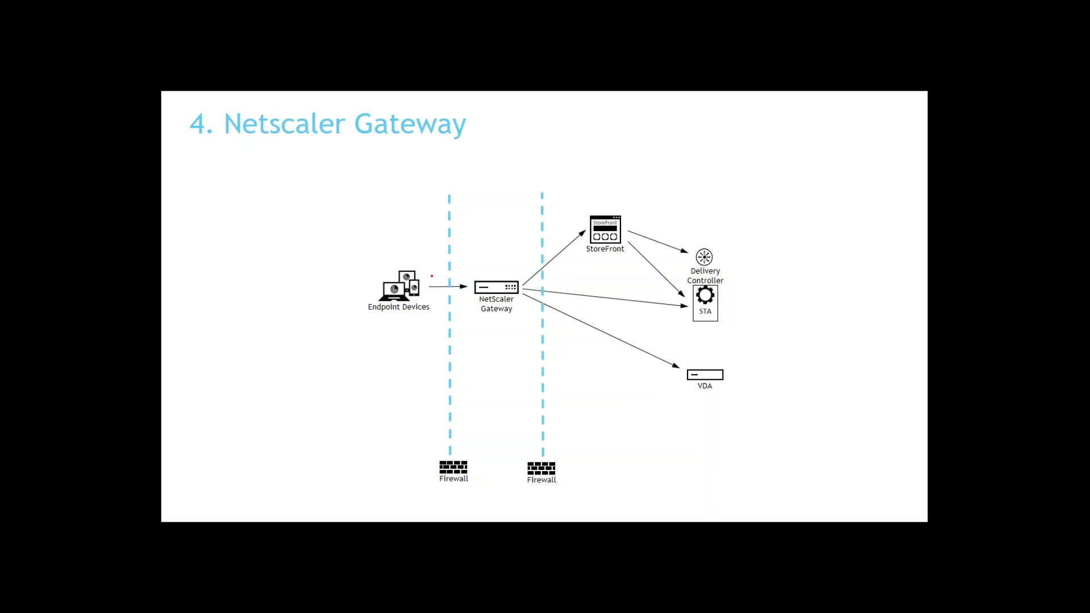
{"action": "mouse_move", "coordinate": [480, 265]}
{"action": "left_mouse_down"}
{"action": "mouse_move", "coordinate": [459, 304]}
{"action": "mouse_move", "coordinate": [498, 284]}
{"action": "mouse_move", "coordinate": [476, 267]}
{"action": "left_mouse_up"}
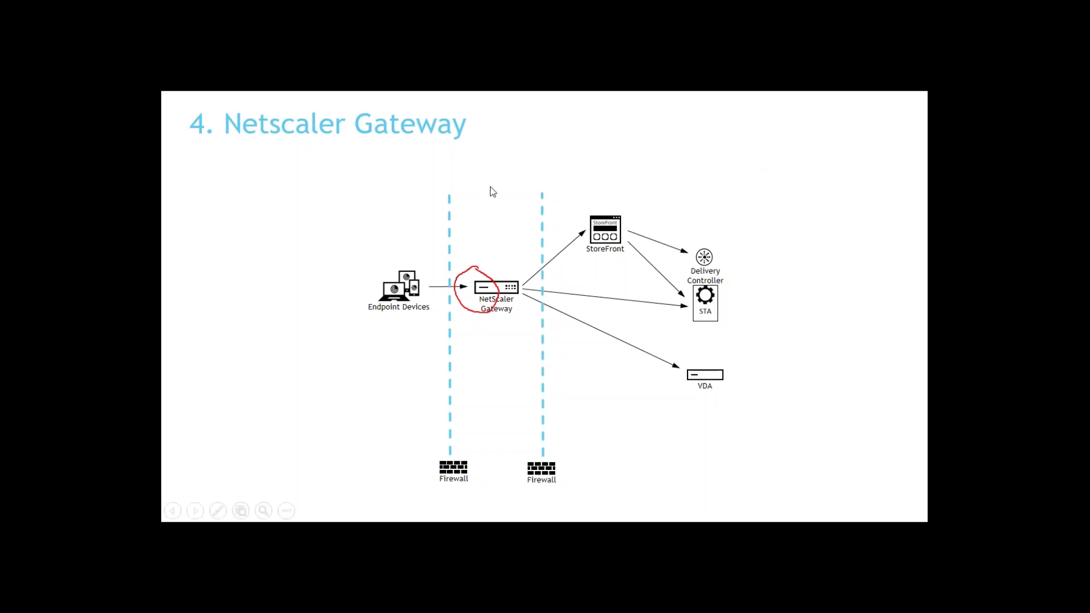
{"action": "left_click", "coordinate": [541, 271]}
{"action": "key", "text": "Left"}
{"action": "key", "text": "Escape"}
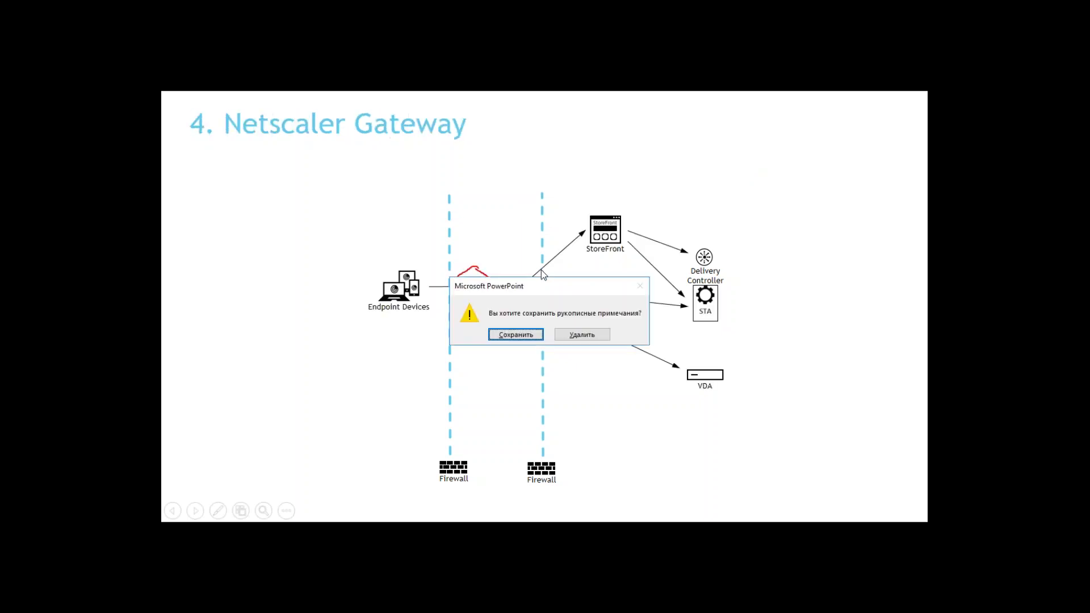
{"action": "left_click", "coordinate": [584, 335]}
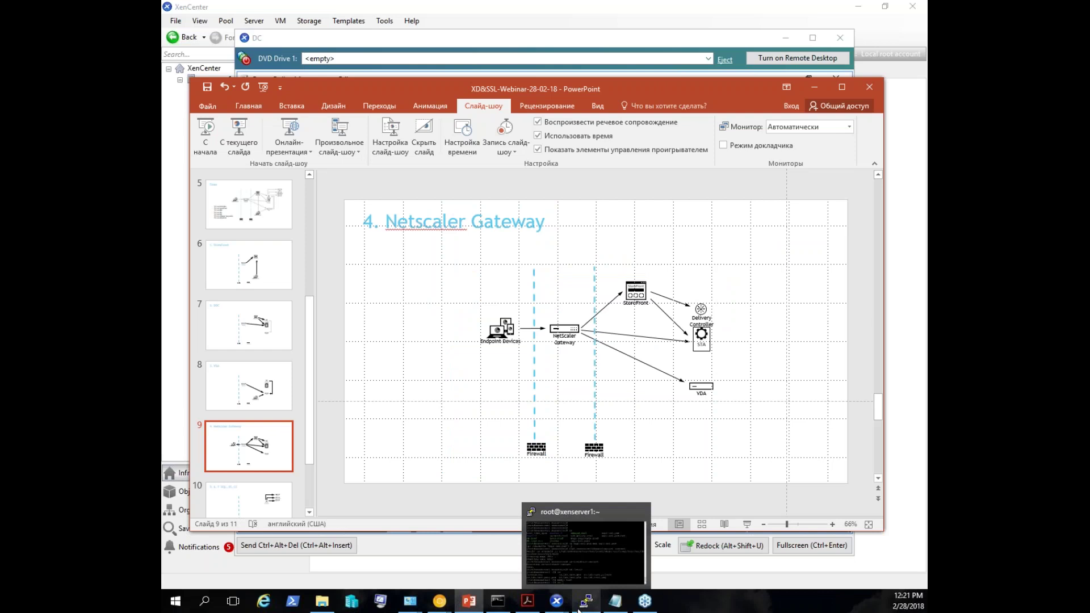
Switch to the NetScaler VPX tab on the Internal VM and acknowledge the expired-session error.
{"action": "mouse_move", "coordinate": [498, 605]}
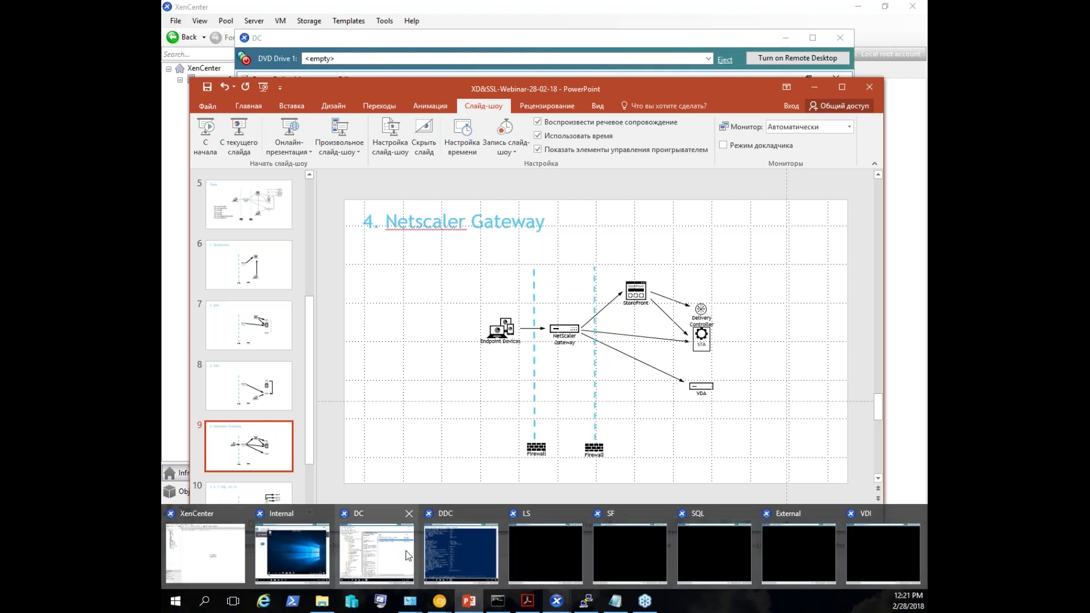
{"action": "left_click", "coordinate": [287, 553]}
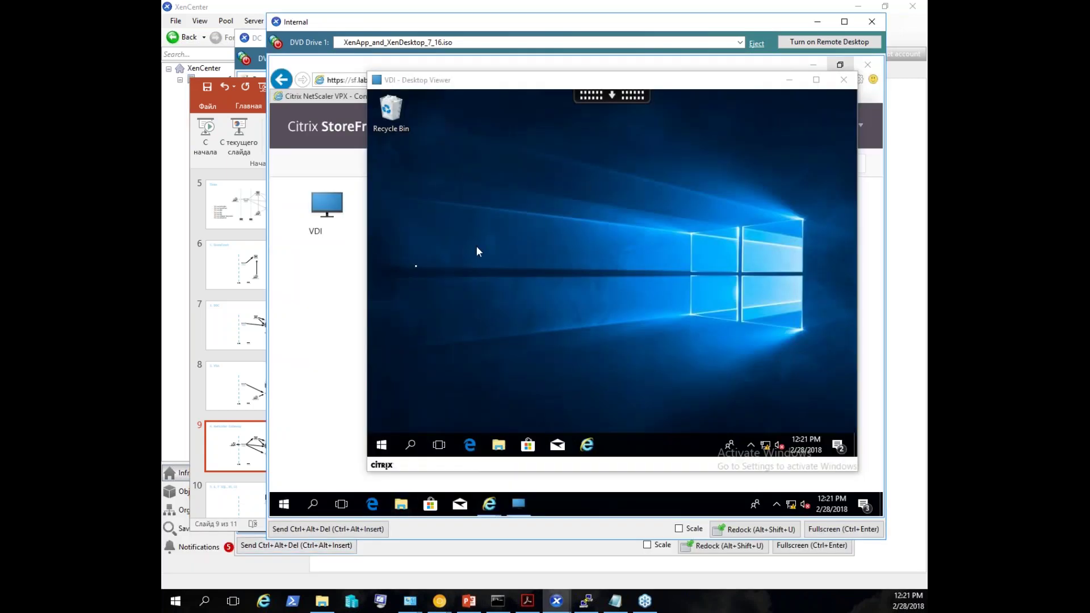
{"action": "left_click", "coordinate": [326, 96]}
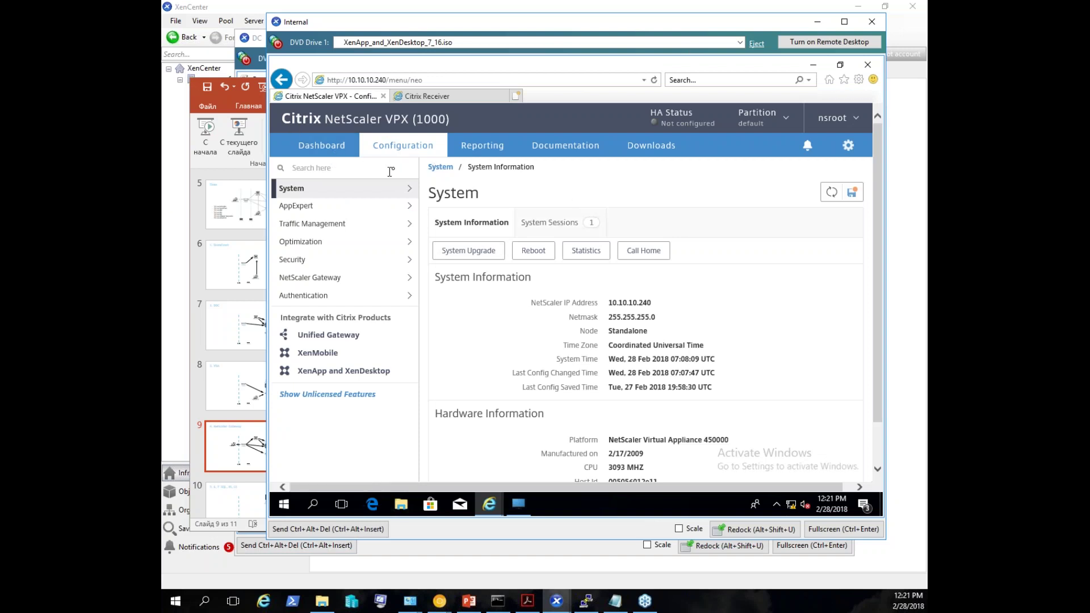
{"action": "left_click", "coordinate": [307, 192]}
{"action": "left_click", "coordinate": [573, 322]}
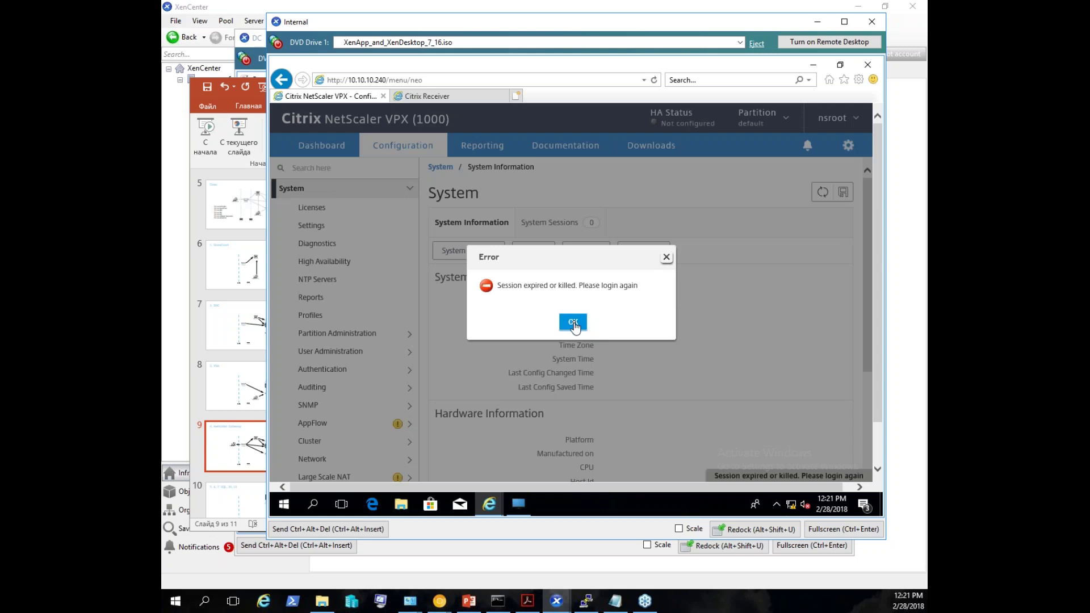
Log back in to the NetScaler management console as nsroot.
{"action": "type", "text": "nst"}
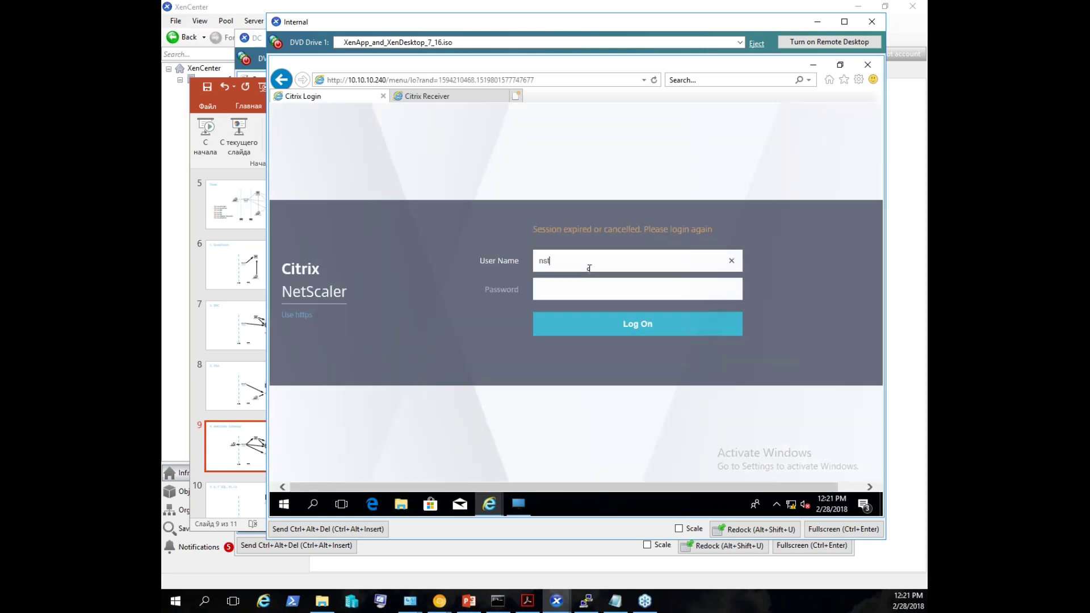
{"action": "key", "text": "BackSpace"}
{"action": "type", "text": "root"}
{"action": "key", "text": "Tab"}
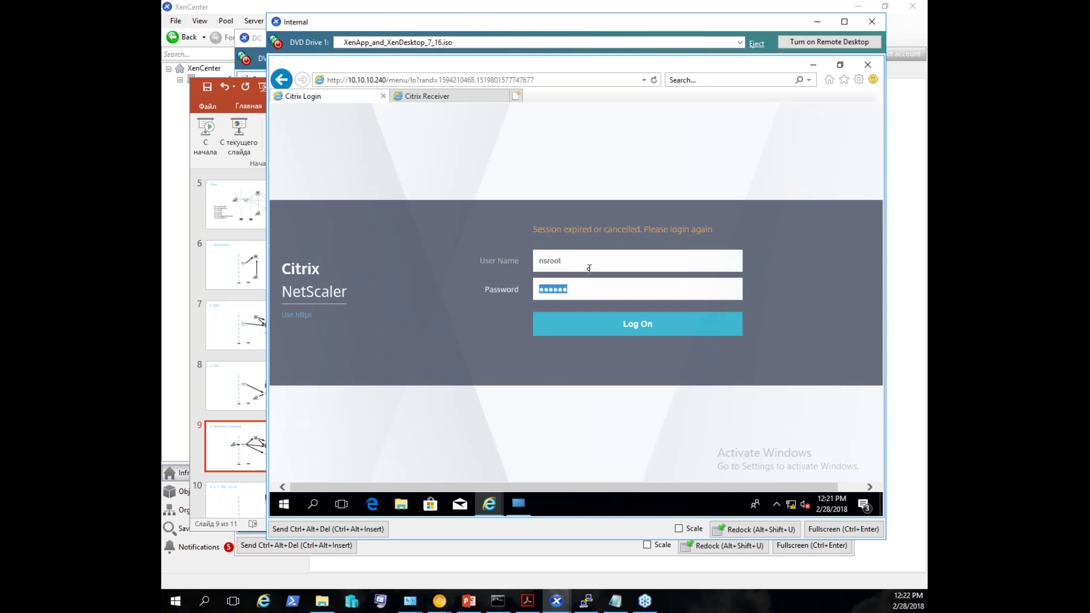
{"action": "left_click", "coordinate": [615, 329]}
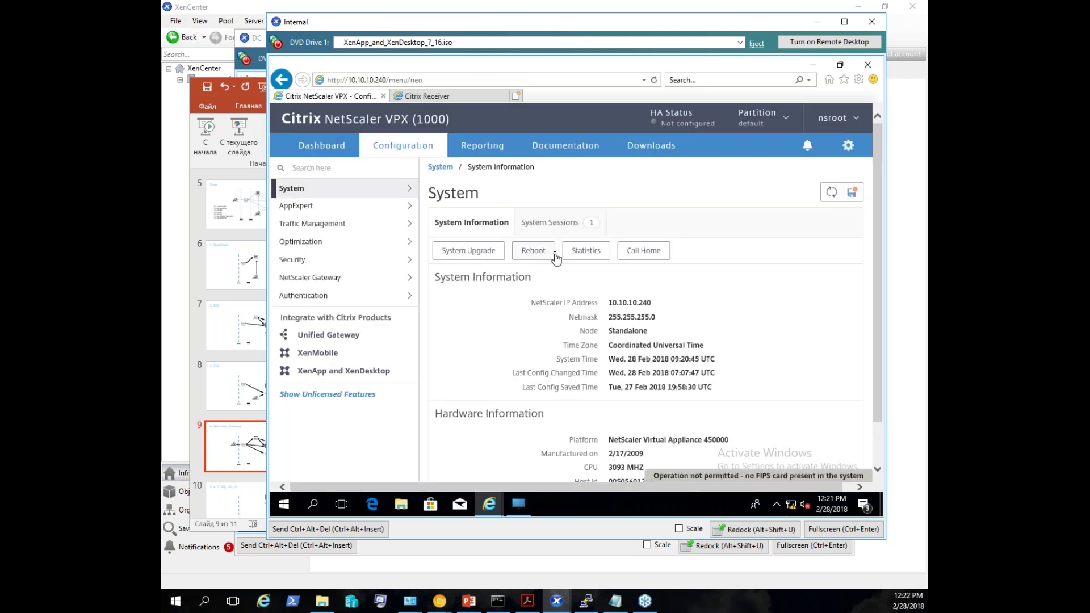
Go to NetScaler Gateway Virtual Servers and start a new gateway virtual server on port 443.
{"action": "left_click", "coordinate": [312, 224]}
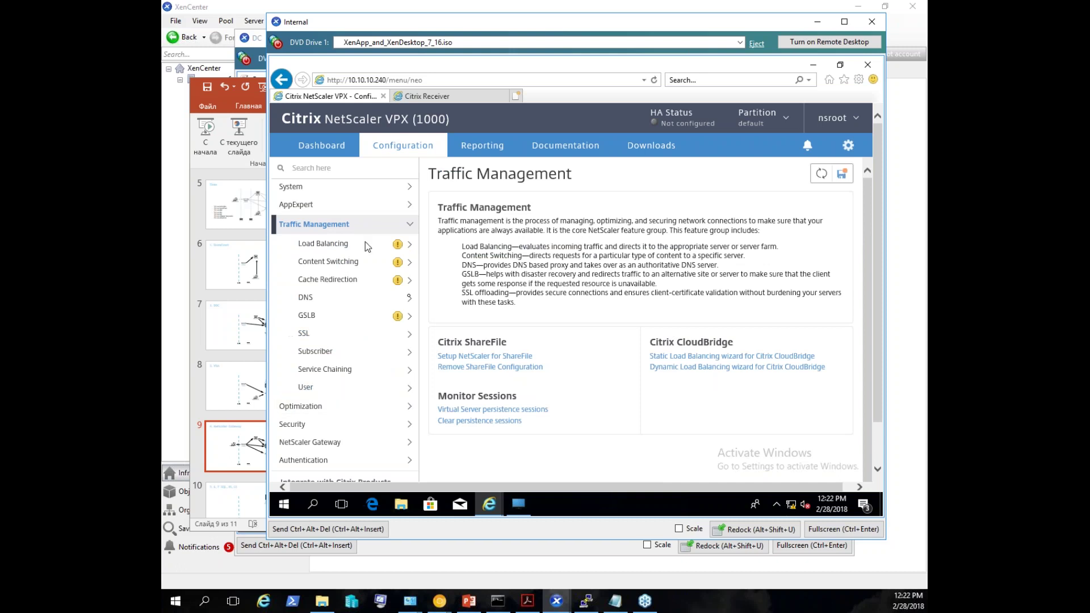
{"action": "scroll", "coordinate": [866, 316], "scroll_direction": "down", "scroll_amount": 1}
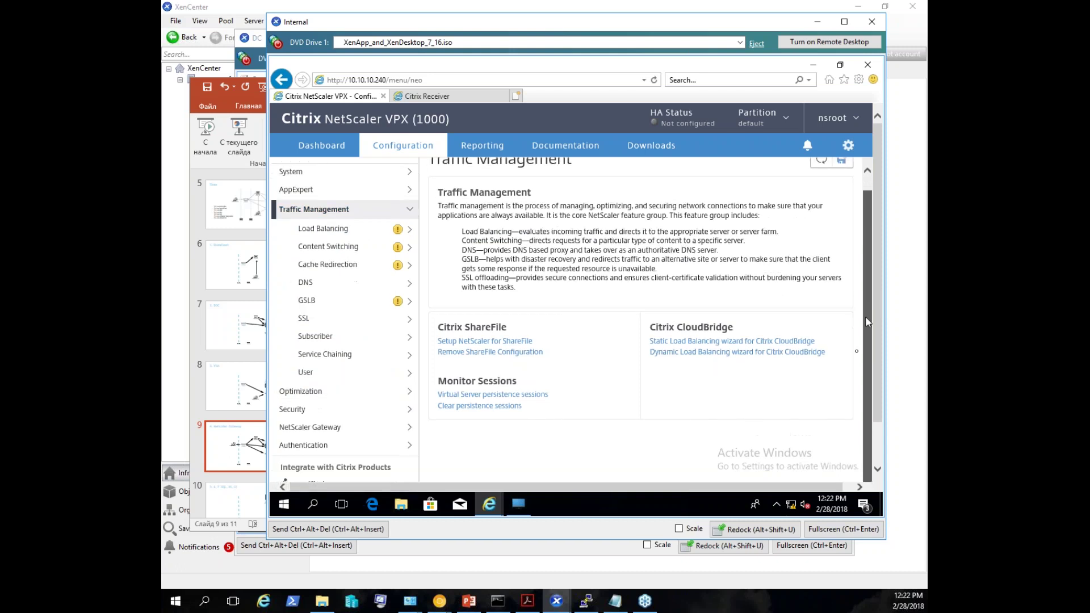
{"action": "left_click", "coordinate": [313, 408]}
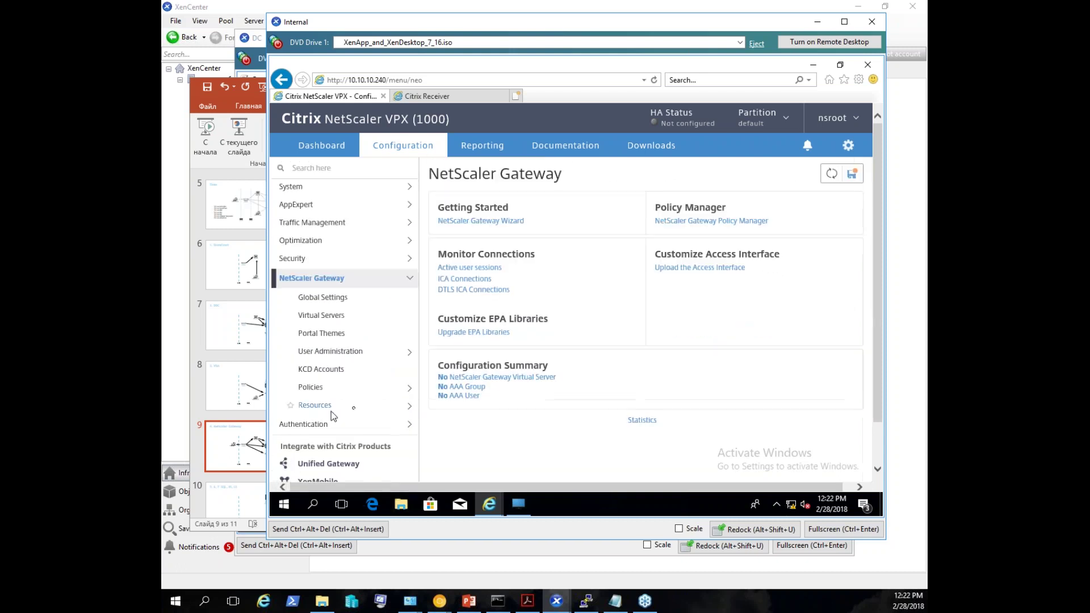
{"action": "left_click", "coordinate": [338, 319]}
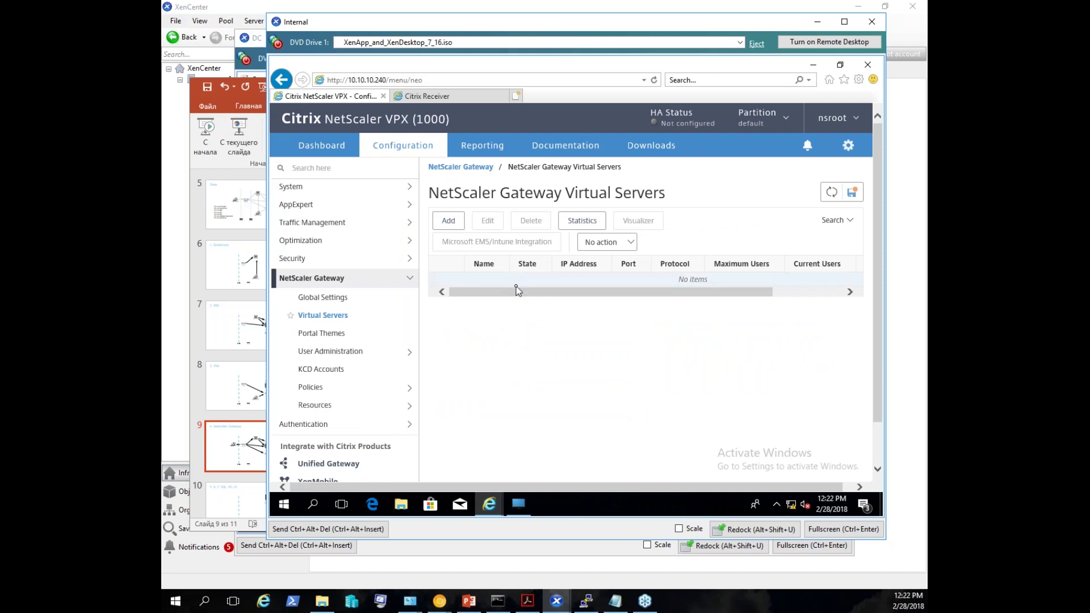
{"action": "left_click", "coordinate": [448, 220]}
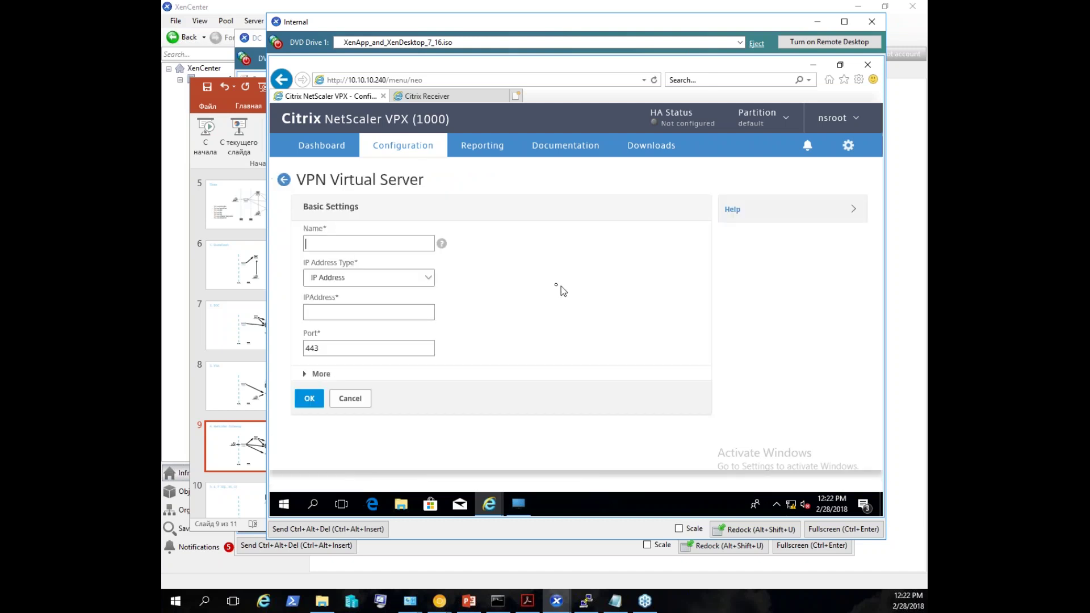
Create gateway virtual server gw.lab.ru at 10.10.10.242, port 443.
{"action": "left_click", "coordinate": [380, 246]}
{"action": "type", "text": "g"}
{"action": "type", "text": "w."}
{"action": "type", "text": "lab.ru"}
{"action": "type", "text": "10"}
{"action": "type", "text": ".10.10.2"}
{"action": "type", "text": "4"}
{"action": "type", "text": "2"}
{"action": "left_click", "coordinate": [309, 400]}
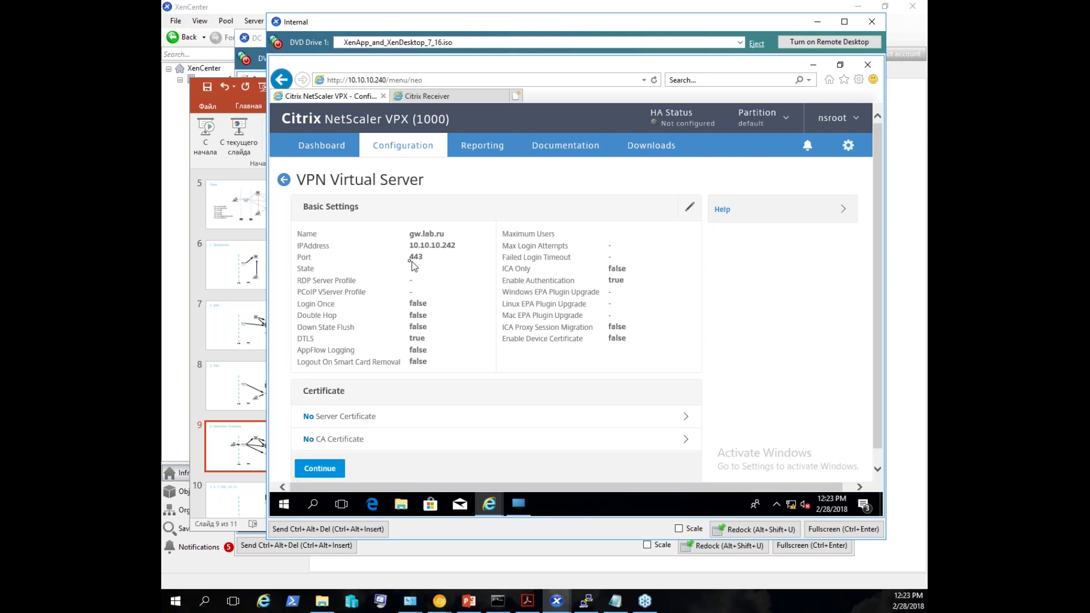
Bind gw.certificate as the server certificate of the gw.lab.ru virtual server.
{"action": "left_click", "coordinate": [362, 418]}
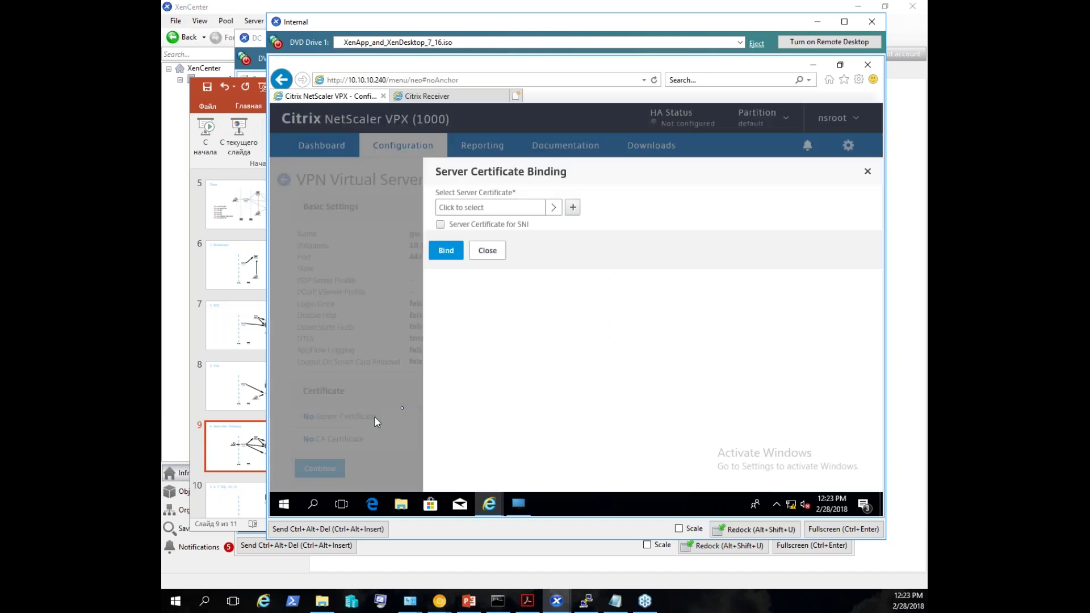
{"action": "left_click", "coordinate": [548, 206]}
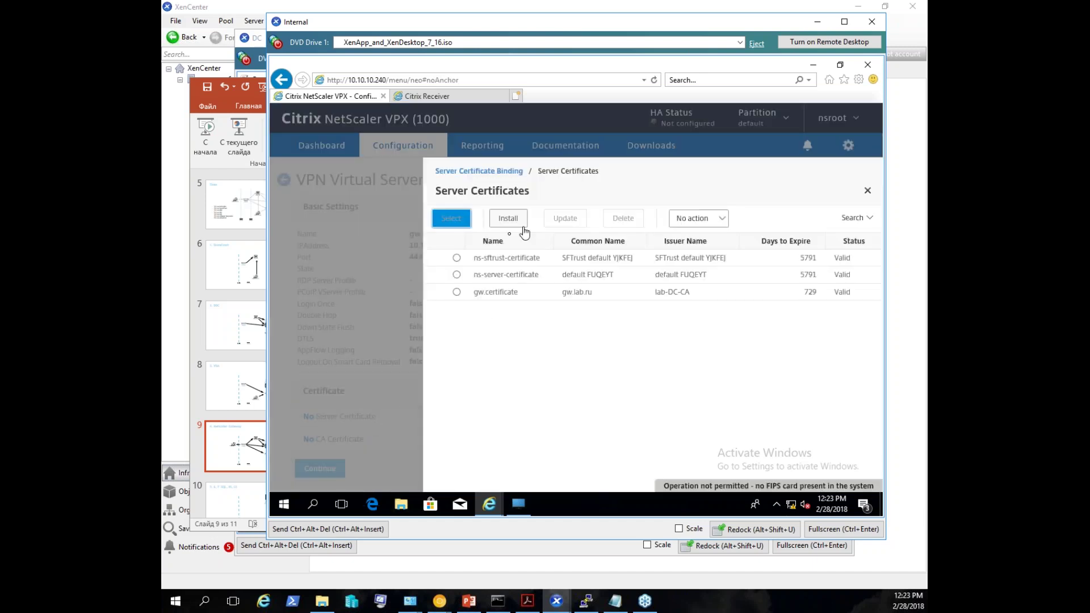
{"action": "left_click", "coordinate": [457, 292]}
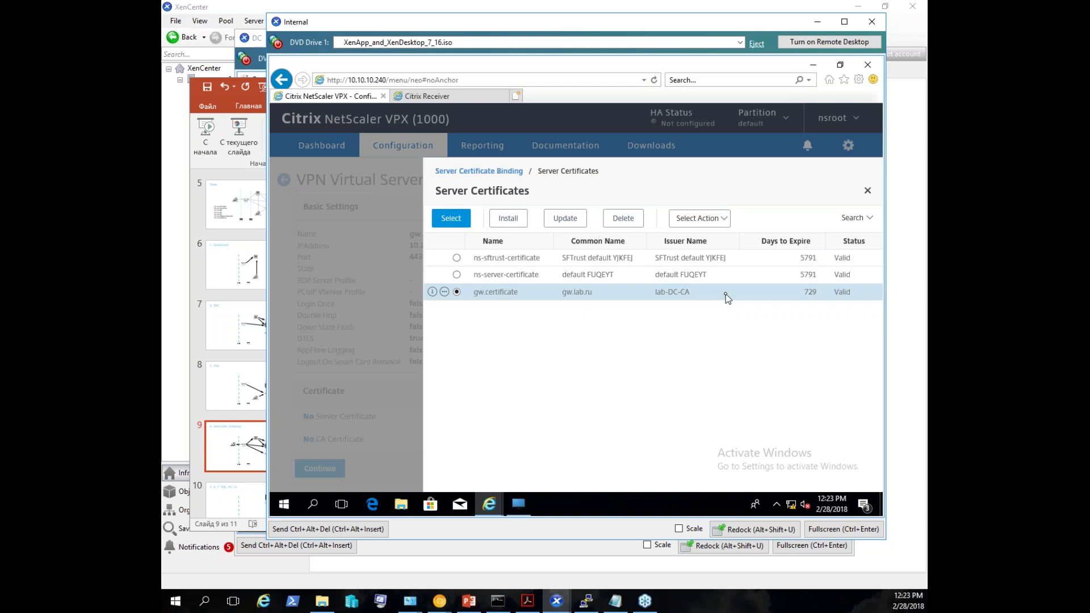
{"action": "left_click", "coordinate": [448, 220]}
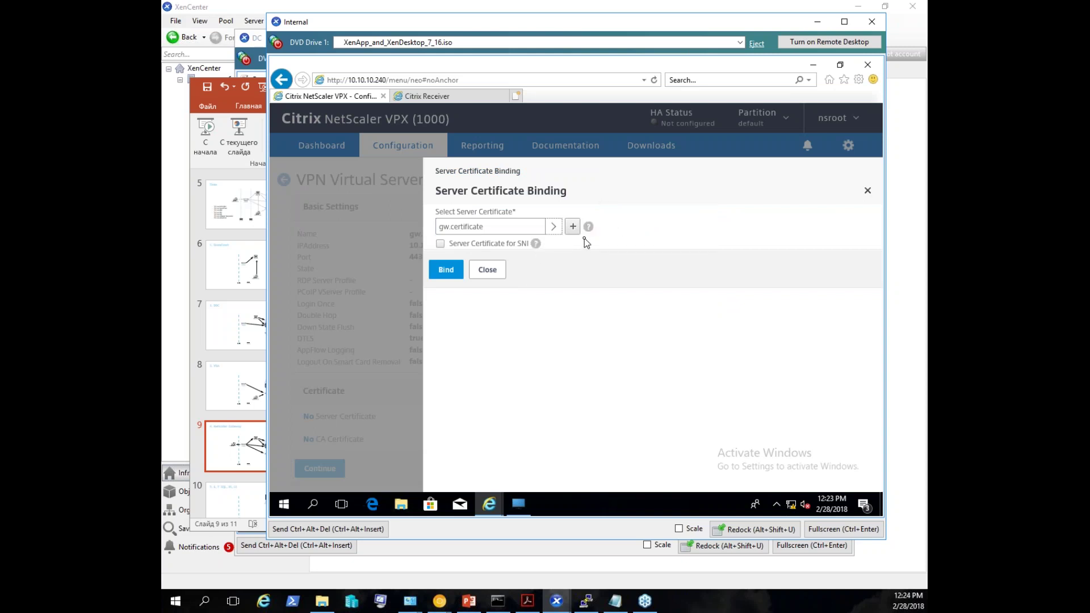
{"action": "left_click", "coordinate": [448, 274]}
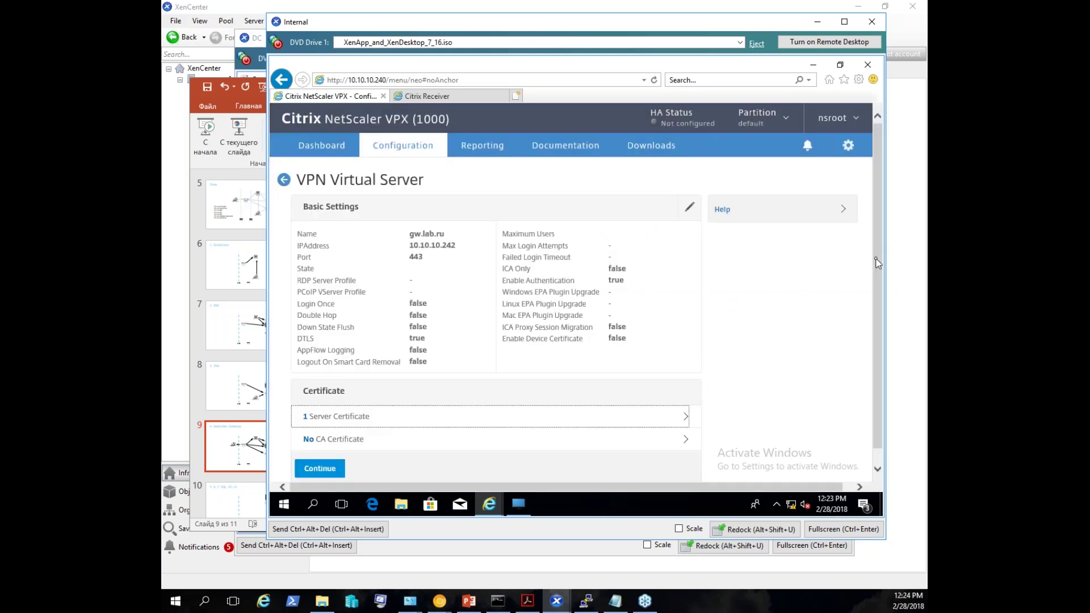
Bind the existing Ldap policy as gw.lab.ru's primary LDAP basic authentication.
{"action": "scroll", "coordinate": [874, 284], "scroll_direction": "down", "scroll_amount": 1}
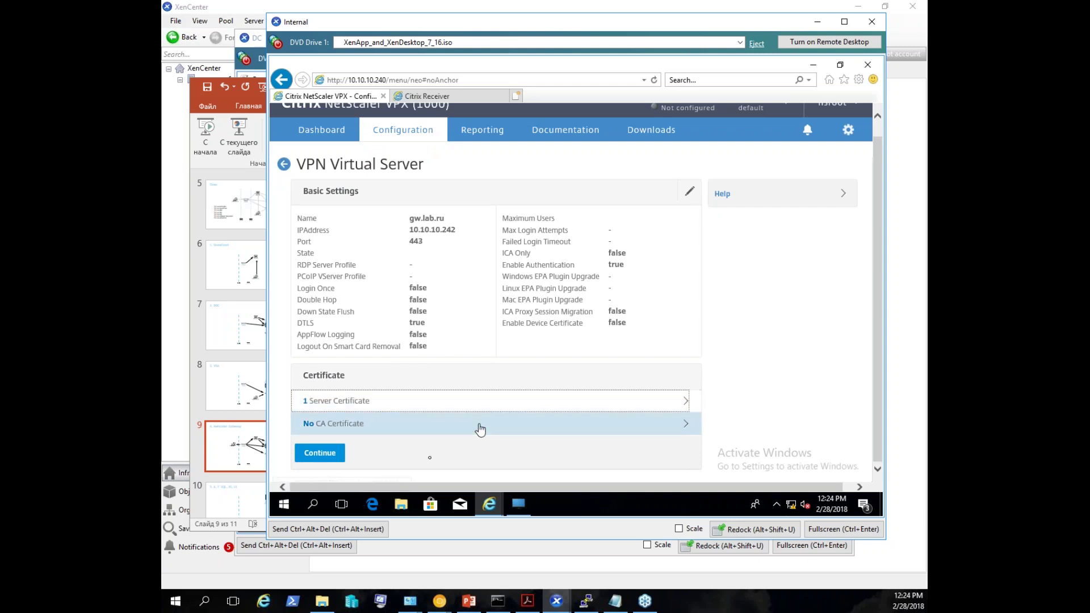
{"action": "left_click", "coordinate": [331, 456]}
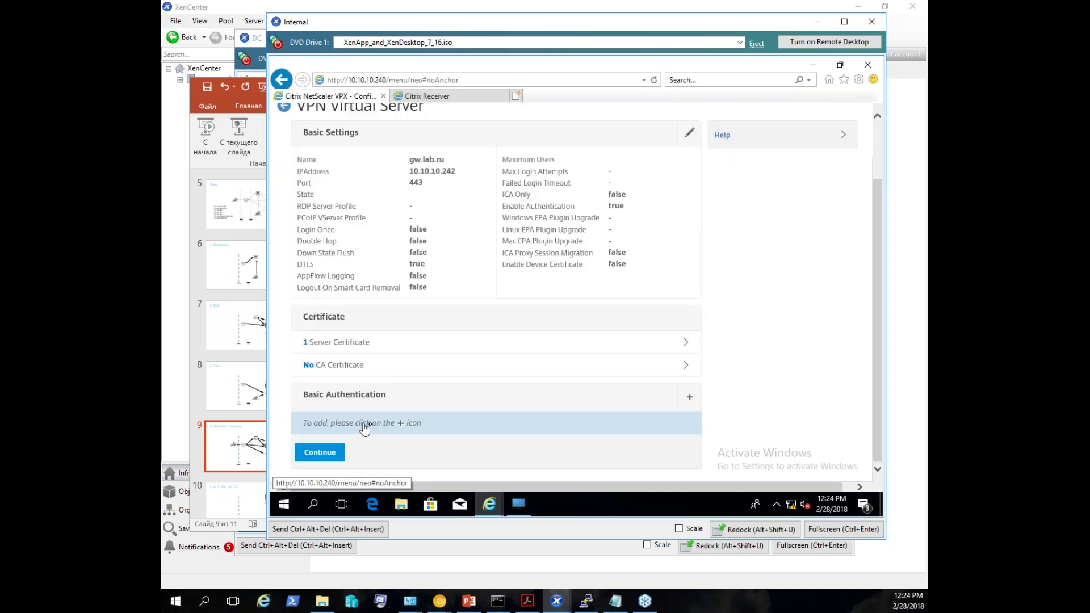
{"action": "left_click", "coordinate": [691, 398]}
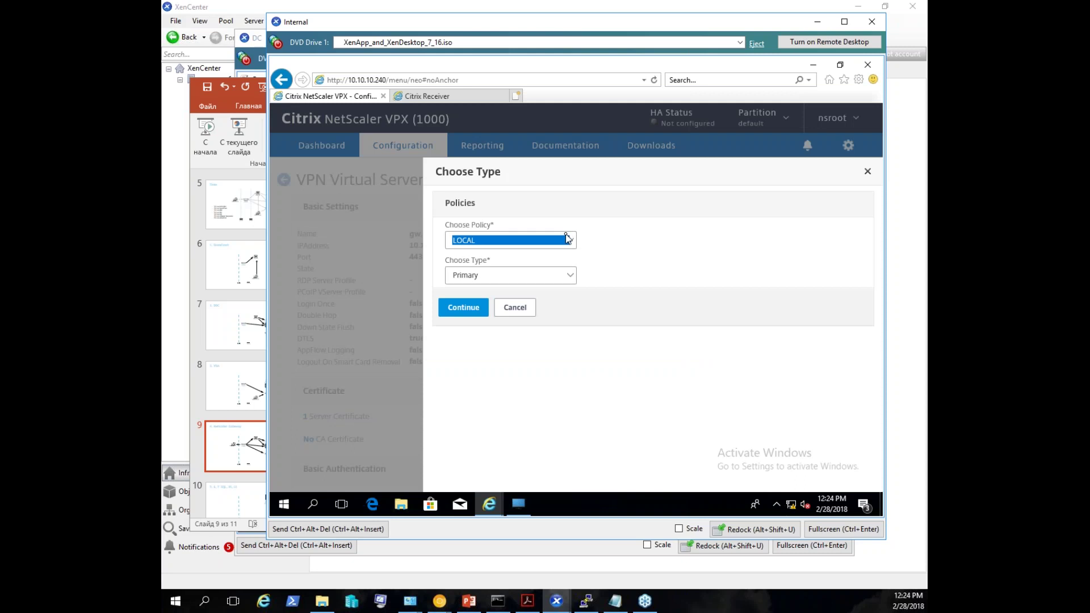
{"action": "left_click", "coordinate": [569, 243]}
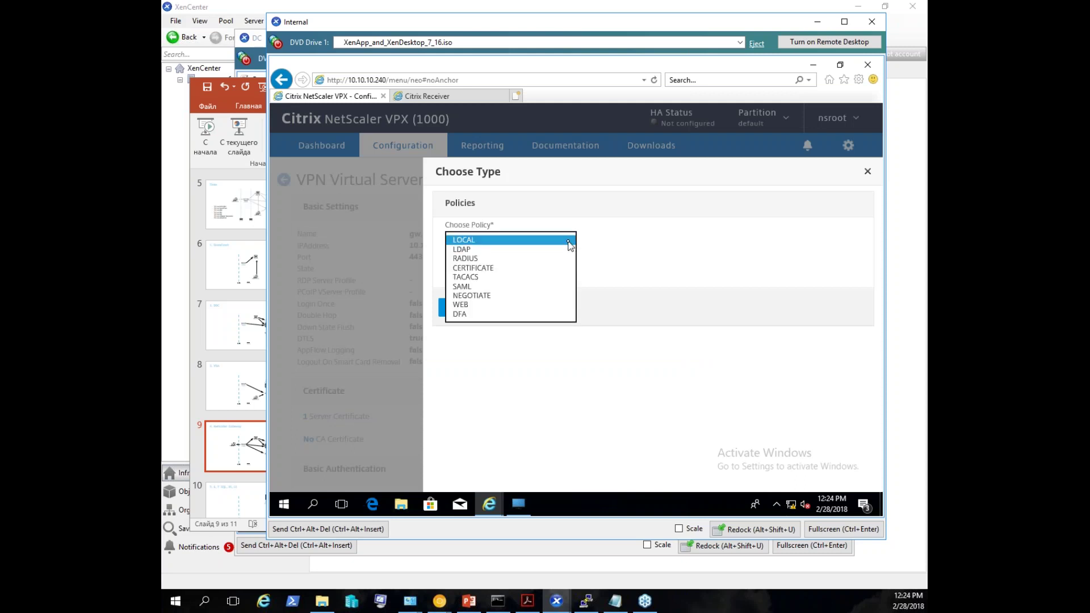
{"action": "left_click", "coordinate": [543, 250]}
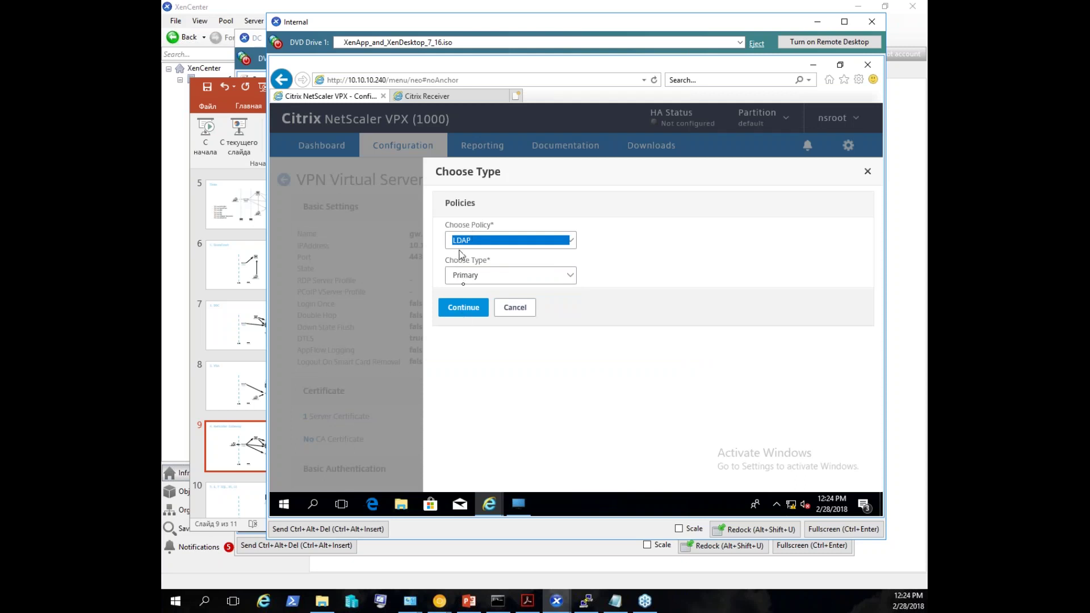
{"action": "left_click", "coordinate": [465, 310]}
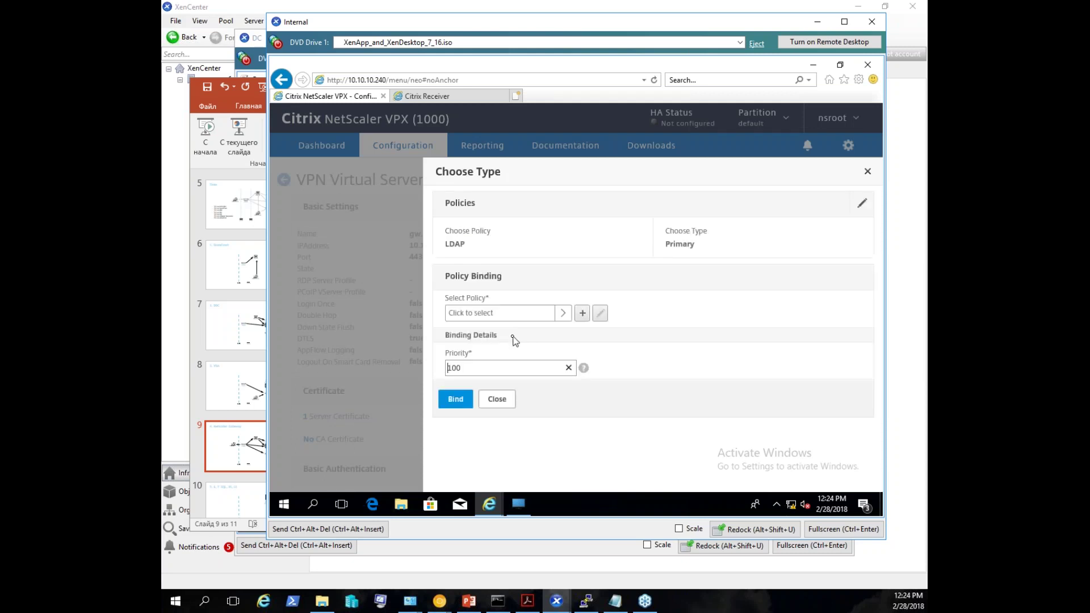
{"action": "left_click", "coordinate": [563, 314]}
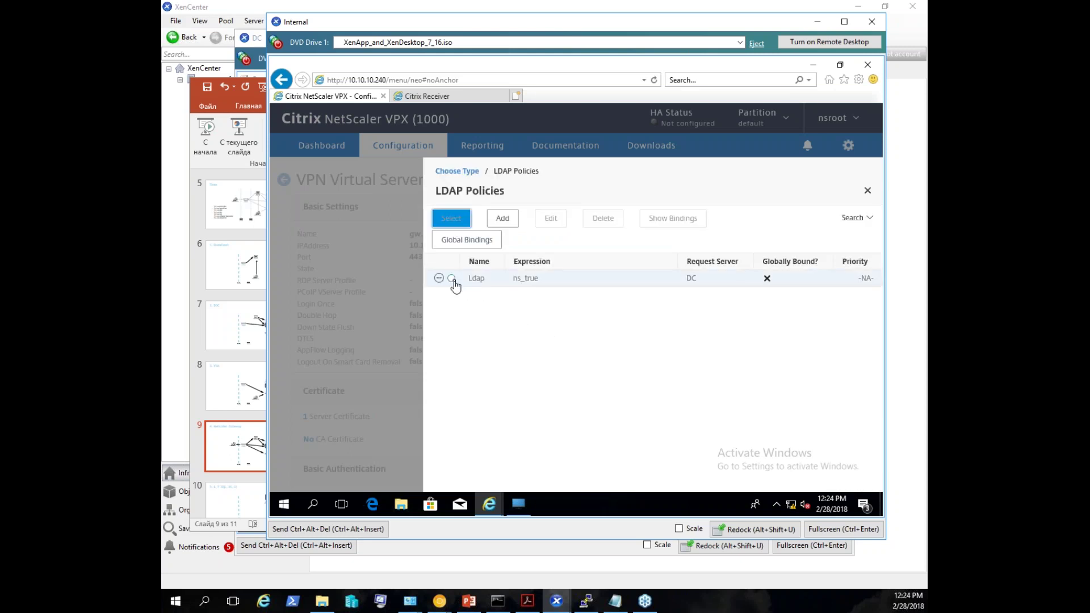
{"action": "left_click", "coordinate": [452, 278]}
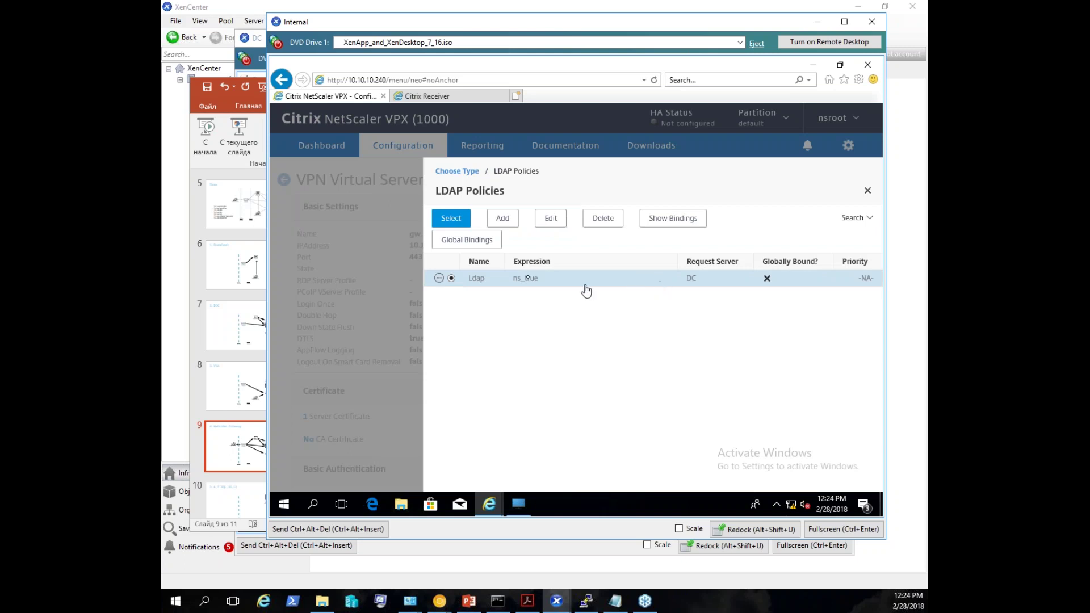
{"action": "left_click", "coordinate": [450, 220]}
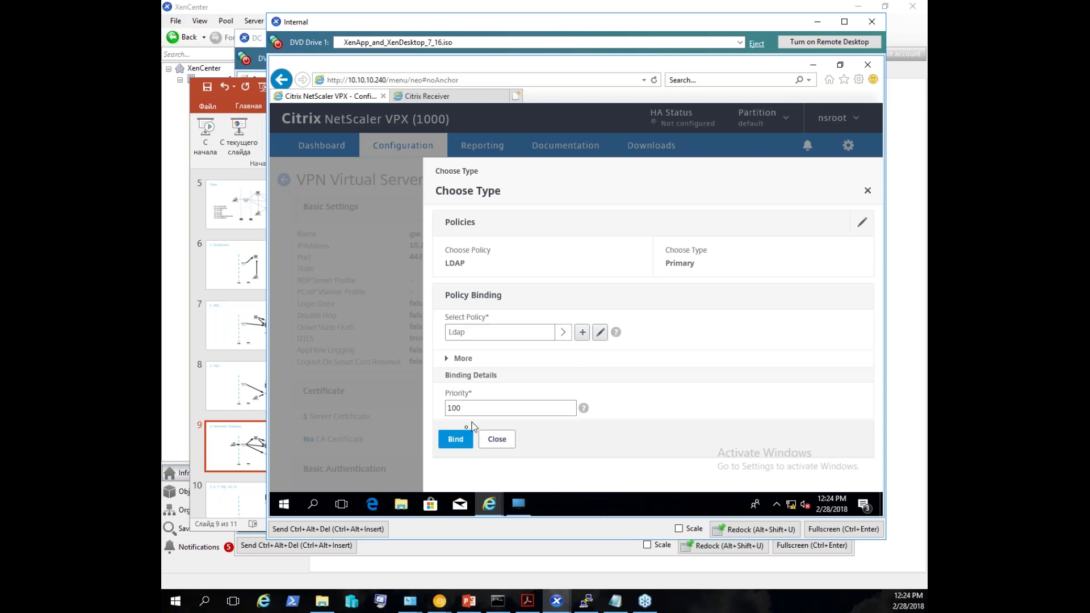
{"action": "left_click", "coordinate": [461, 443]}
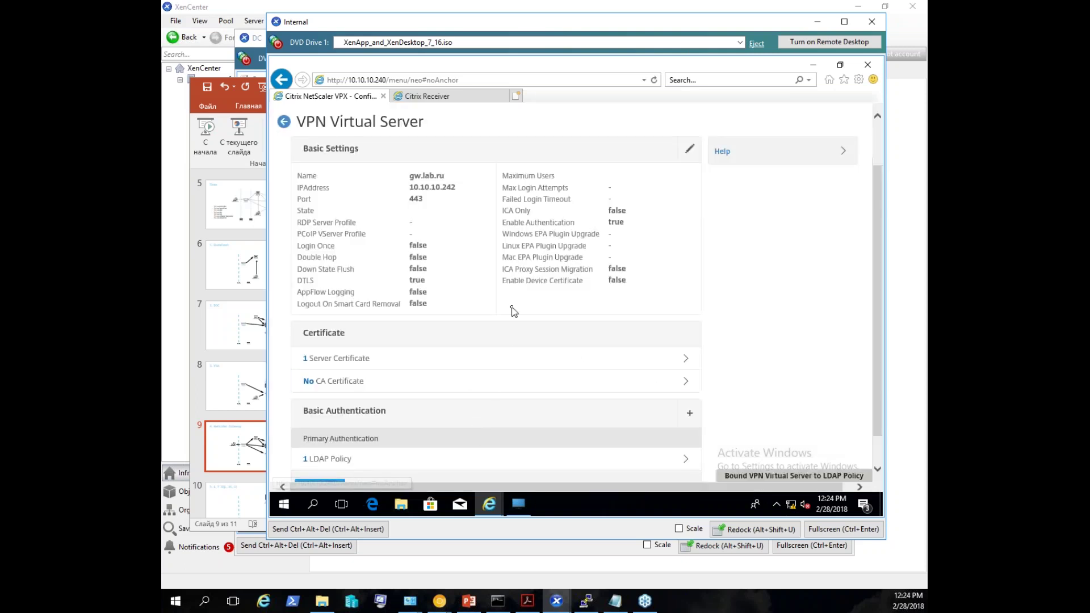
Confirm the basic authentication and authentication settings to continue.
{"action": "scroll", "coordinate": [516, 309], "scroll_direction": "down", "scroll_amount": 1}
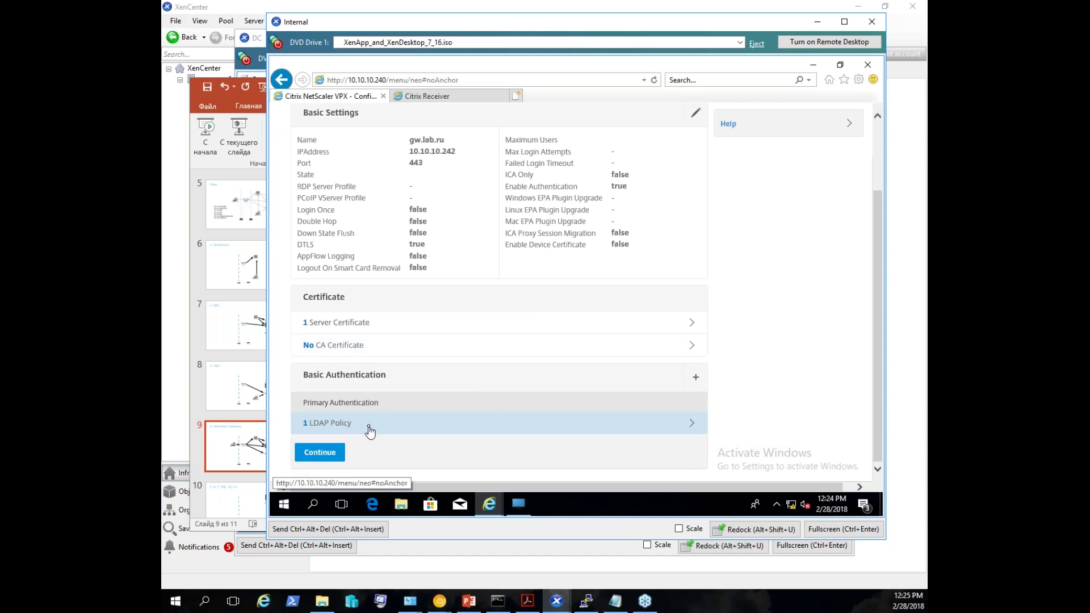
{"action": "left_click", "coordinate": [320, 452]}
{"action": "scroll", "coordinate": [440, 397], "scroll_direction": "down", "scroll_amount": 3}
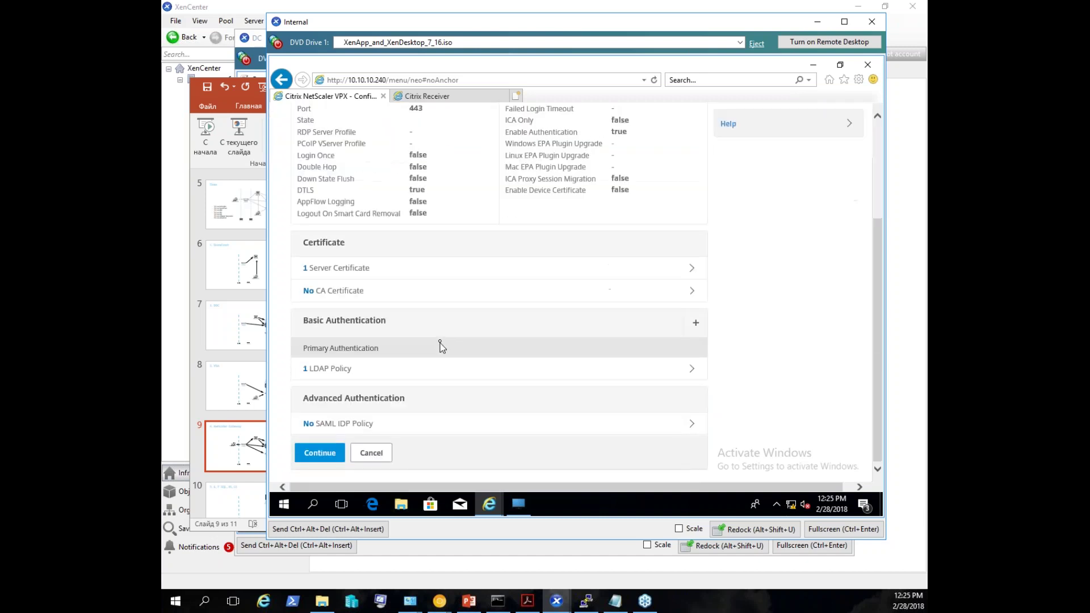
{"action": "scroll", "coordinate": [584, 342], "scroll_direction": "down", "scroll_amount": 3}
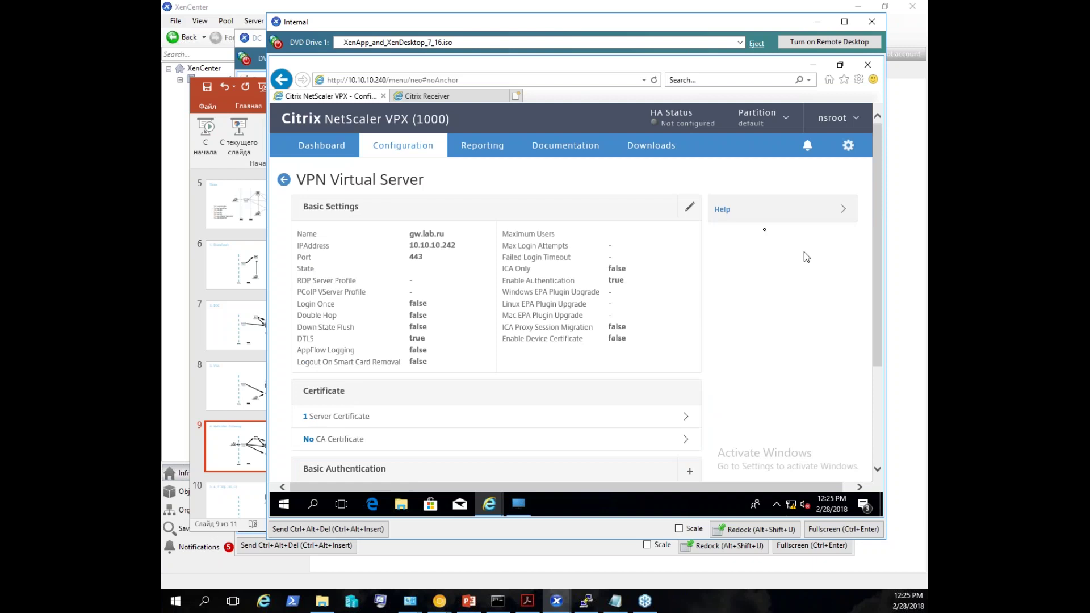
{"action": "scroll", "coordinate": [609, 335], "scroll_direction": "down", "scroll_amount": 3}
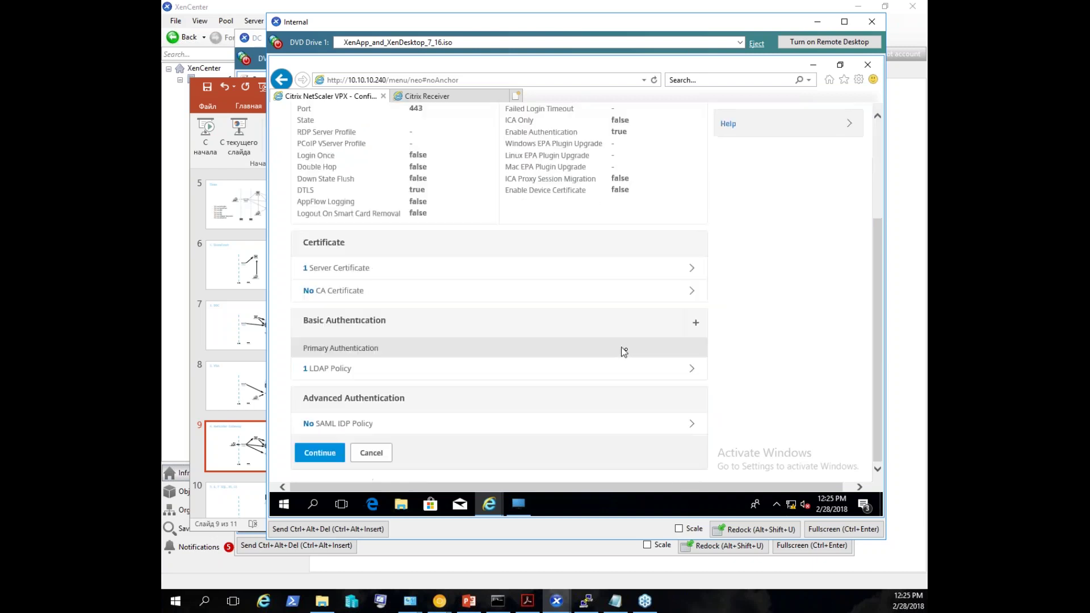
{"action": "left_click", "coordinate": [316, 453]}
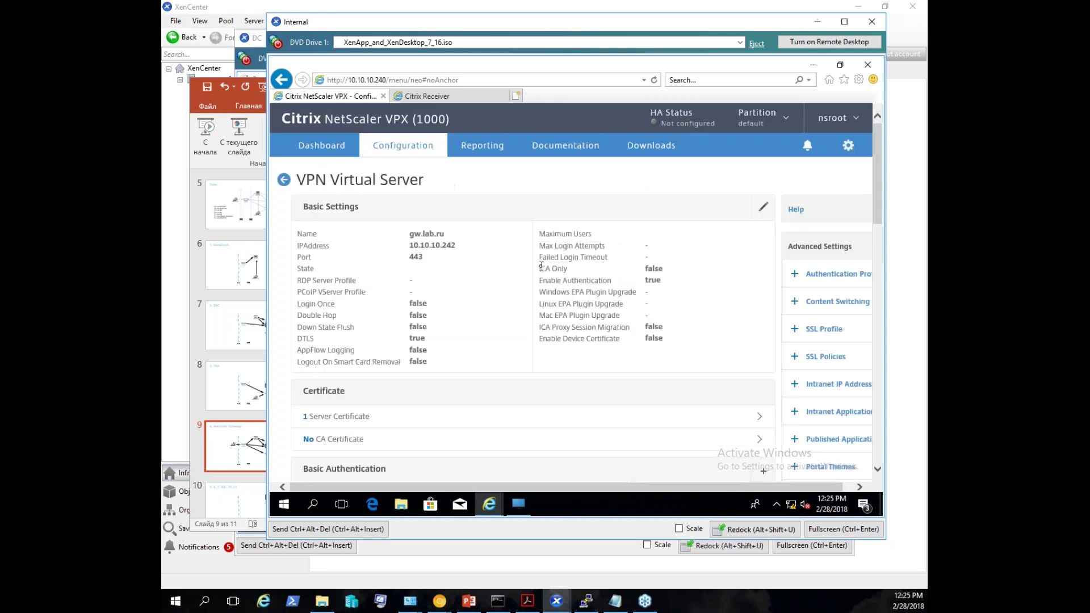
{"action": "scroll", "coordinate": [708, 253], "scroll_direction": "down", "scroll_amount": 5}
{"action": "scroll", "coordinate": [725, 248], "scroll_direction": "up", "scroll_amount": 5}
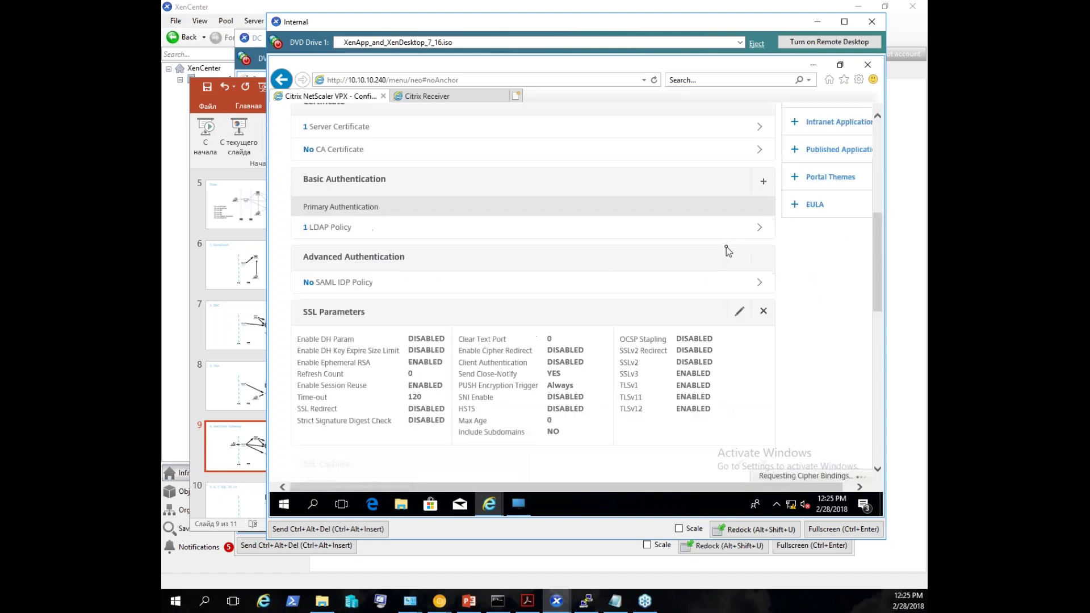
{"action": "scroll", "coordinate": [785, 285], "scroll_direction": "down", "scroll_amount": 3}
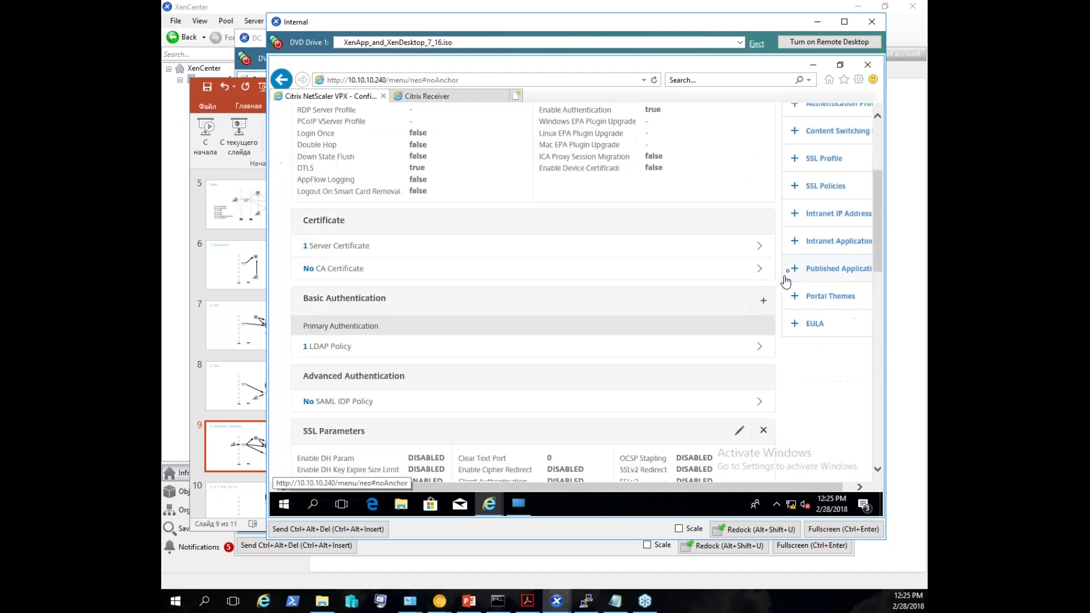
Add the Published Applications section, glancing at the NetScaler Gateway diagram slide.
{"action": "left_click", "coordinate": [830, 270]}
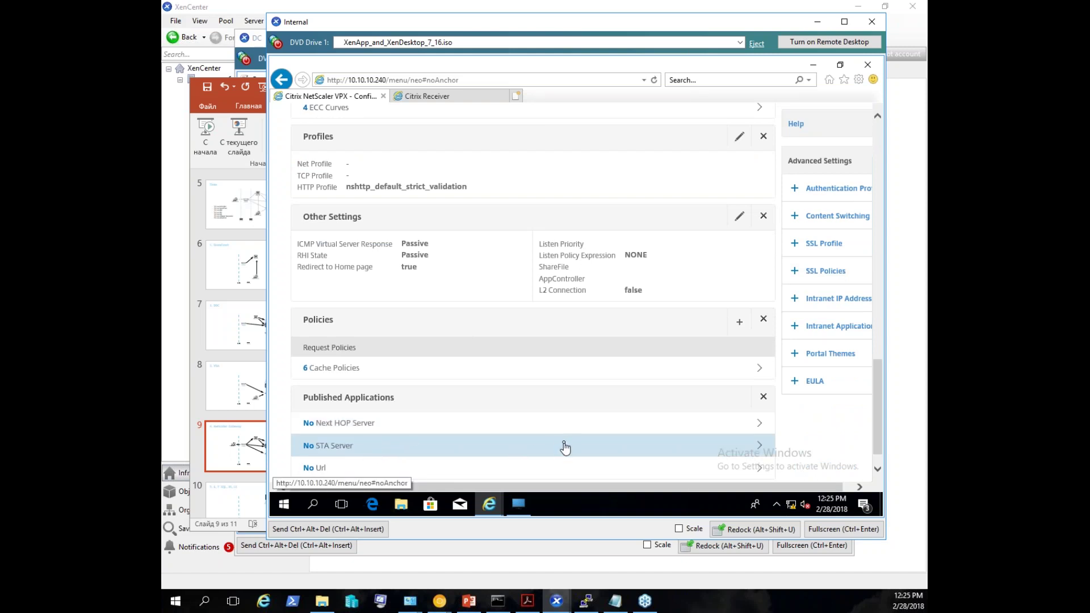
{"action": "left_click", "coordinate": [198, 218]}
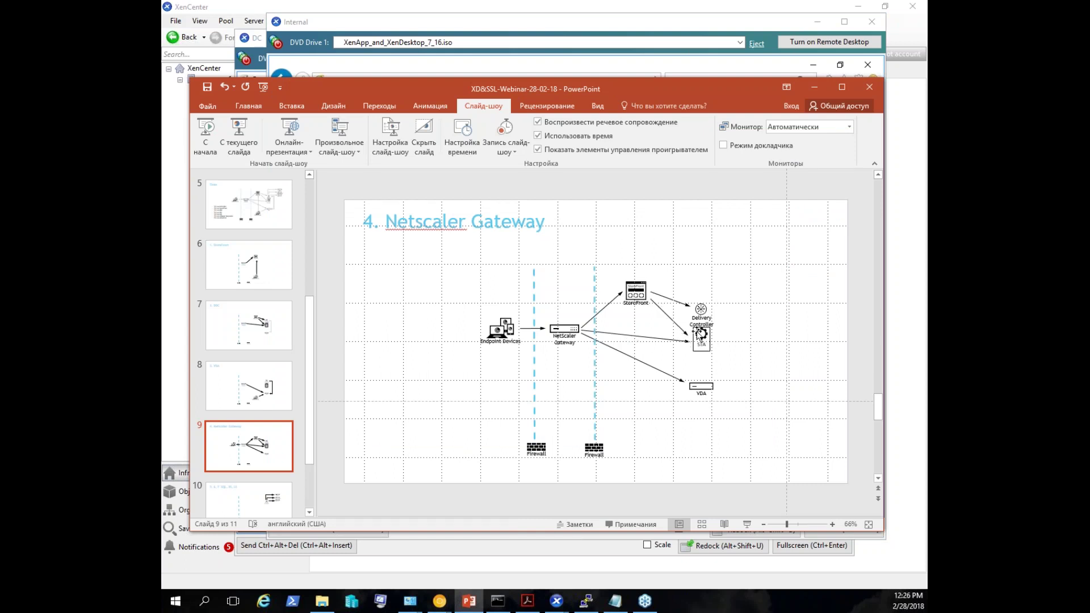
{"action": "left_click", "coordinate": [467, 22]}
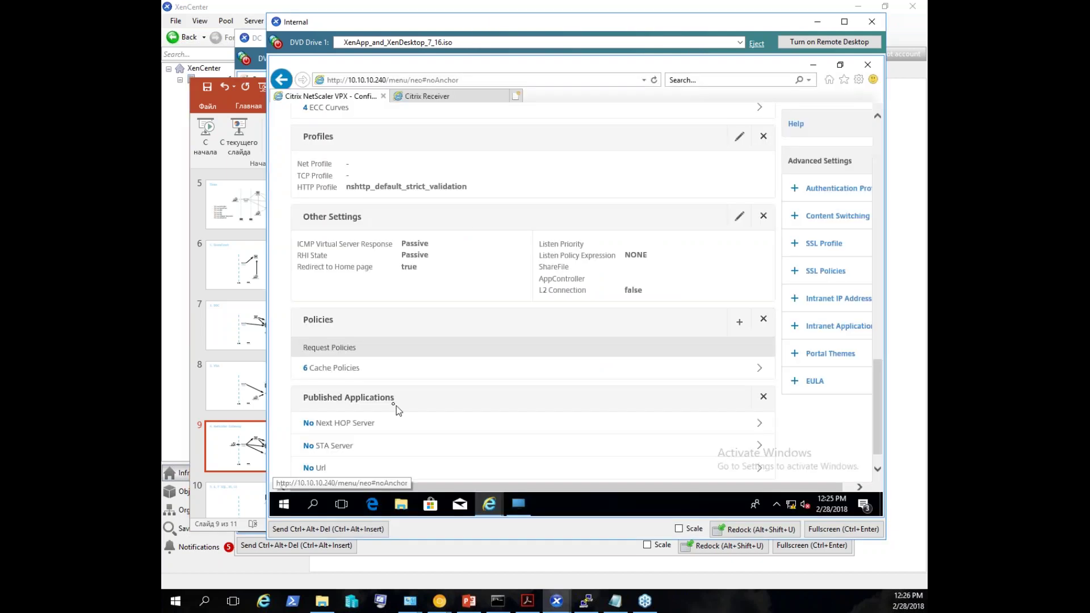
{"action": "left_click", "coordinate": [353, 446]}
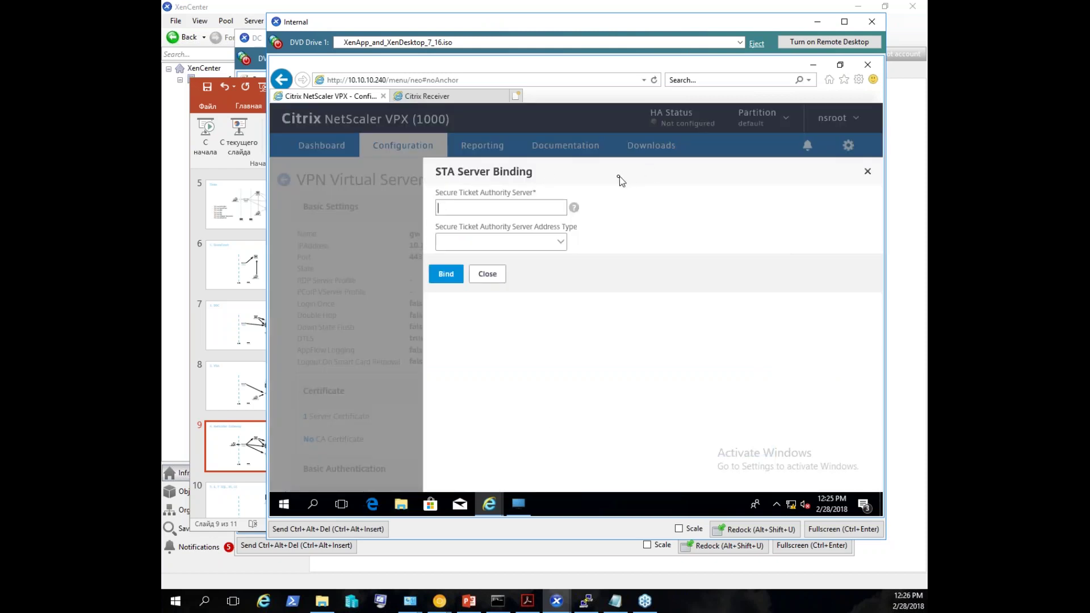
{"action": "type", "text": "ht"}
{"action": "type", "text": "ddc.lab.tes"}
{"action": "left_click", "coordinate": [535, 243]}
{"action": "left_click", "coordinate": [494, 256]}
{"action": "left_click", "coordinate": [446, 275]}
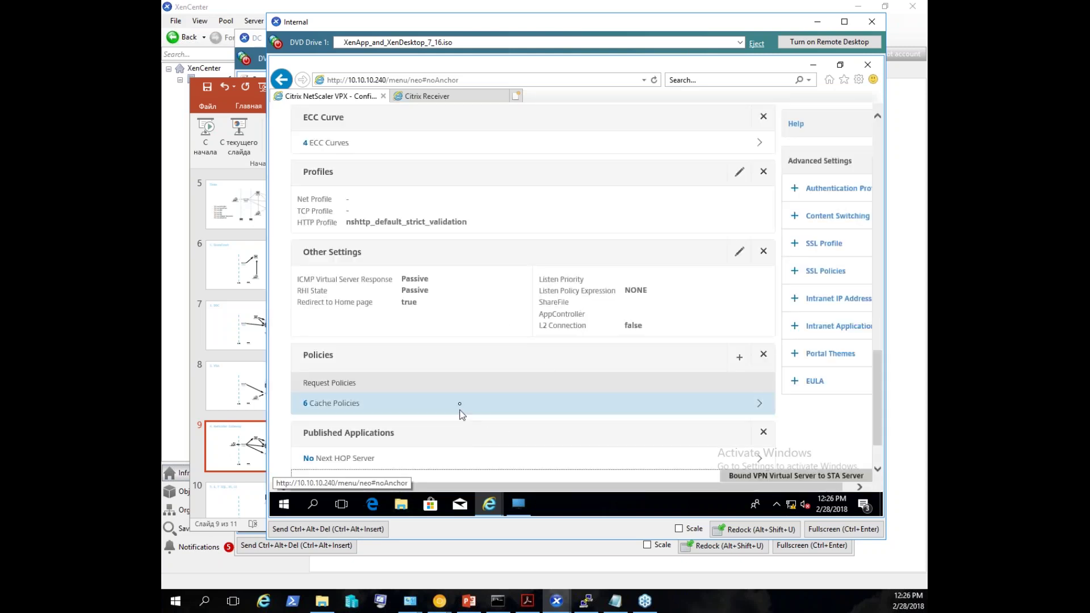
{"action": "scroll", "coordinate": [458, 414], "scroll_direction": "down", "scroll_amount": 1}
{"action": "left_click", "coordinate": [623, 421]}
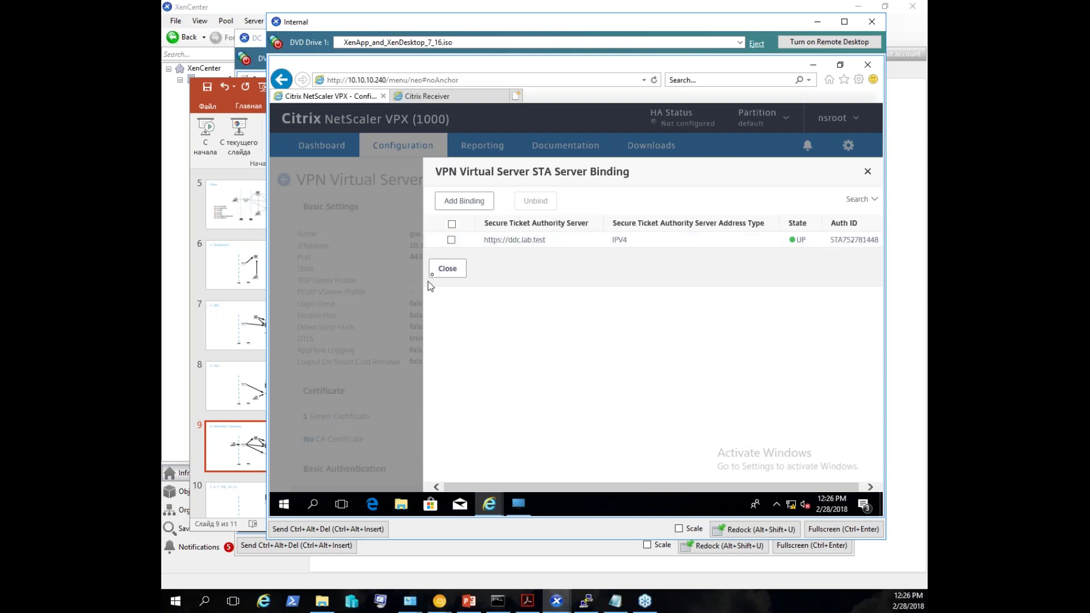
{"action": "left_click", "coordinate": [448, 273]}
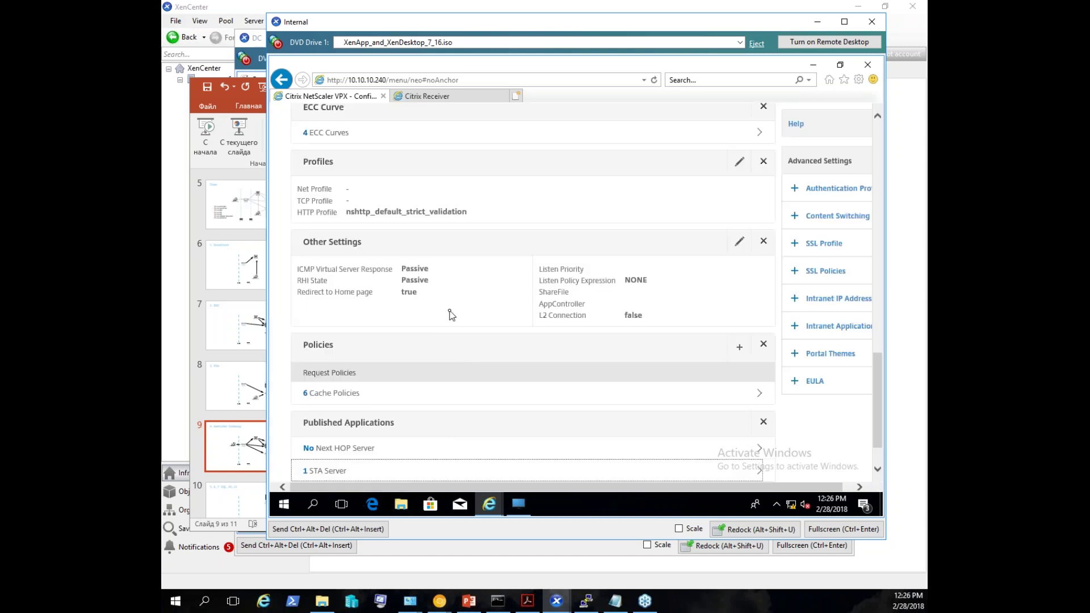
{"action": "scroll", "coordinate": [448, 312], "scroll_direction": "down", "scroll_amount": 1}
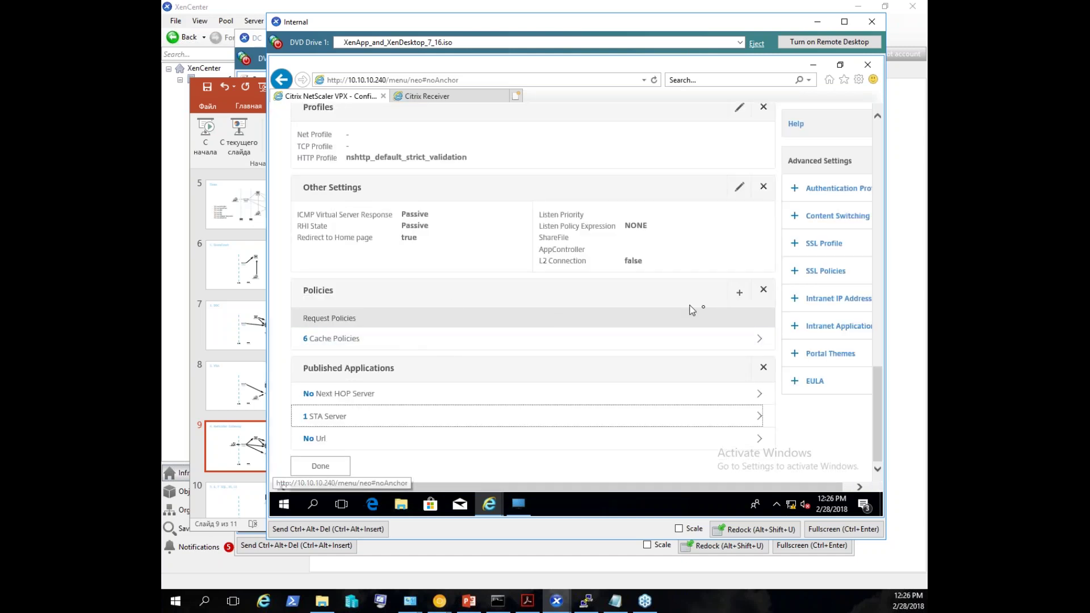
Choose the existing 192.168.6.125_443_POL session request policy for binding.
{"action": "left_click", "coordinate": [739, 292]}
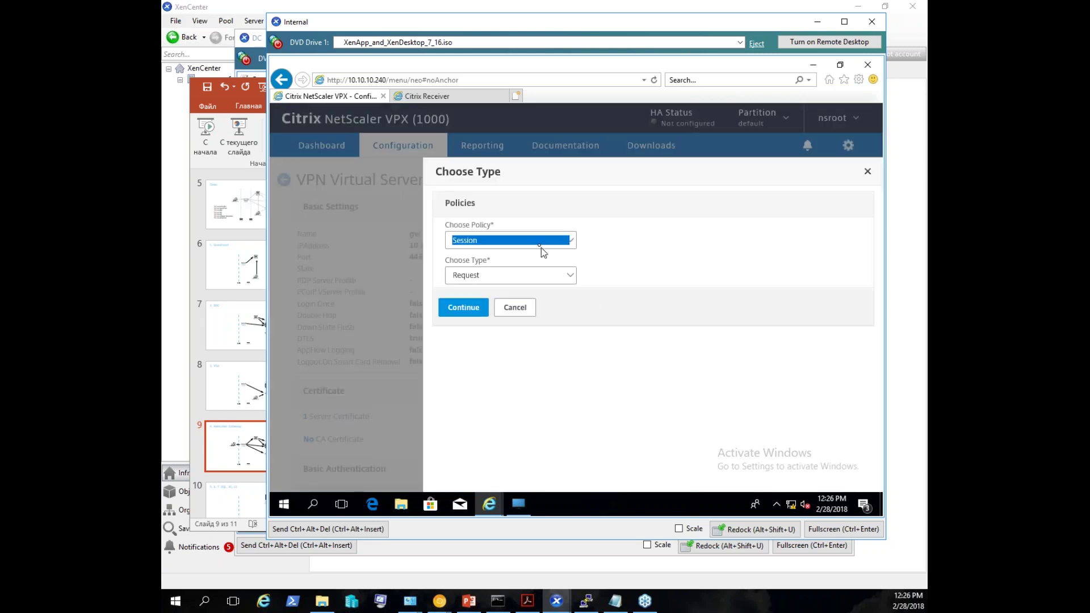
{"action": "left_click", "coordinate": [476, 309]}
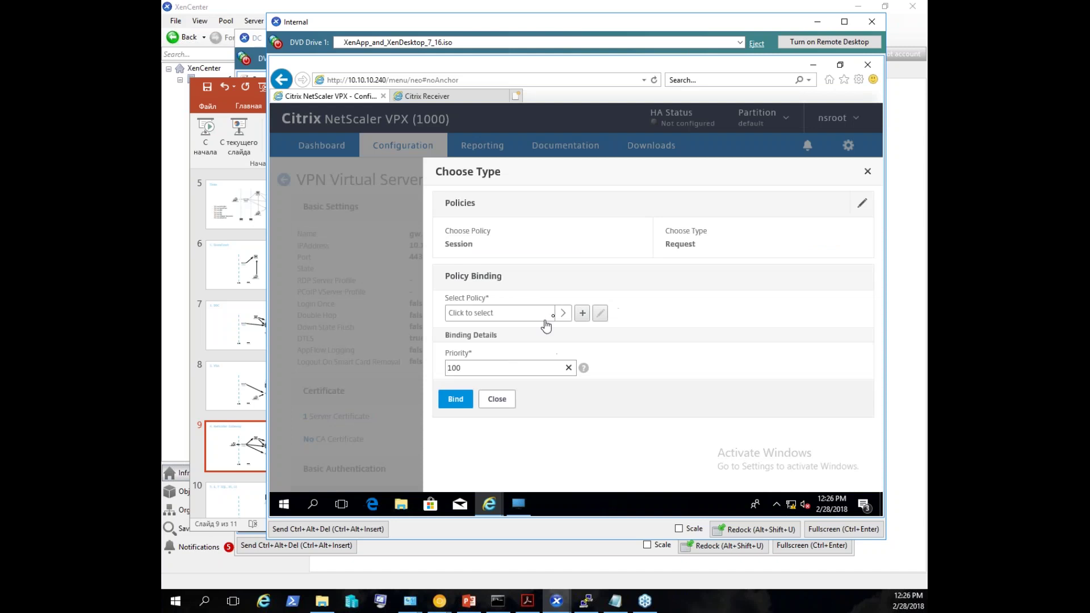
{"action": "left_click", "coordinate": [564, 314]}
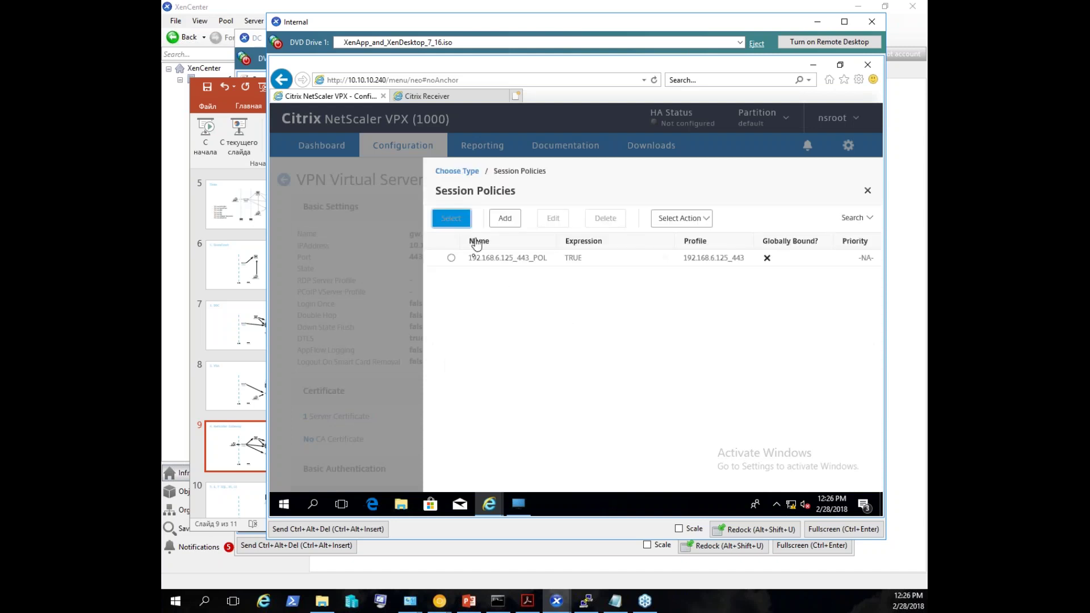
{"action": "left_click", "coordinate": [452, 258]}
{"action": "left_click", "coordinate": [451, 218]}
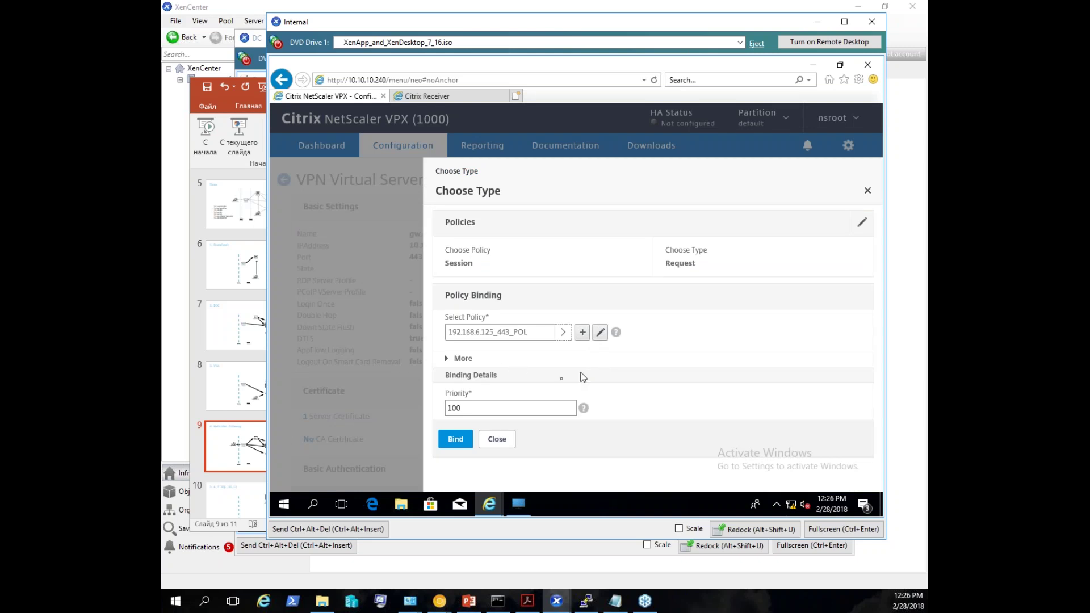
Review the policy's session profile tabs unchanged, then save and bind it to gw.lab.ru.
{"action": "left_click", "coordinate": [600, 335]}
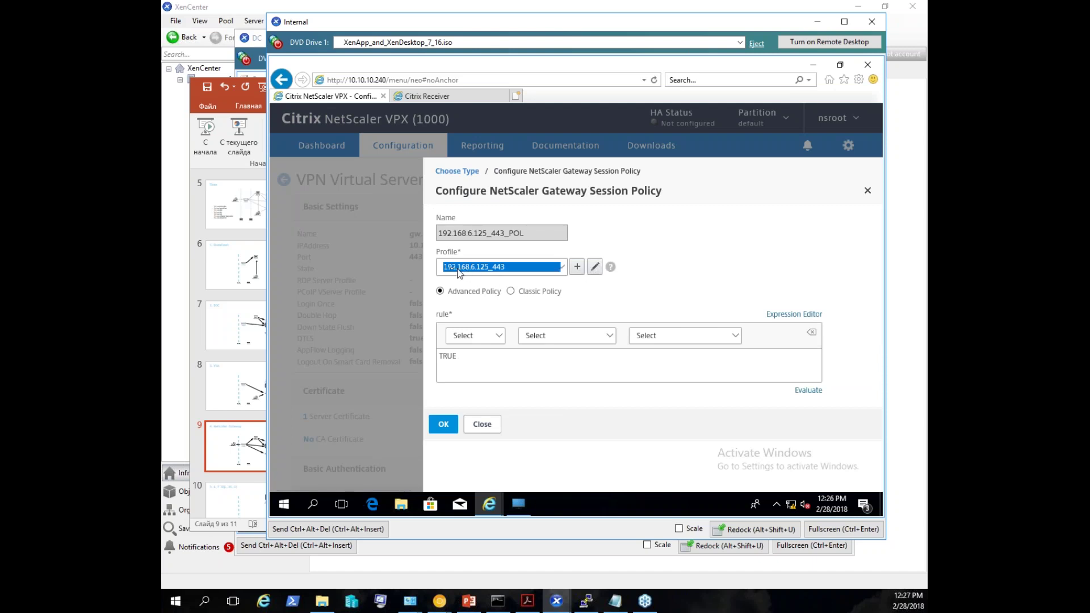
{"action": "left_click", "coordinate": [596, 297]}
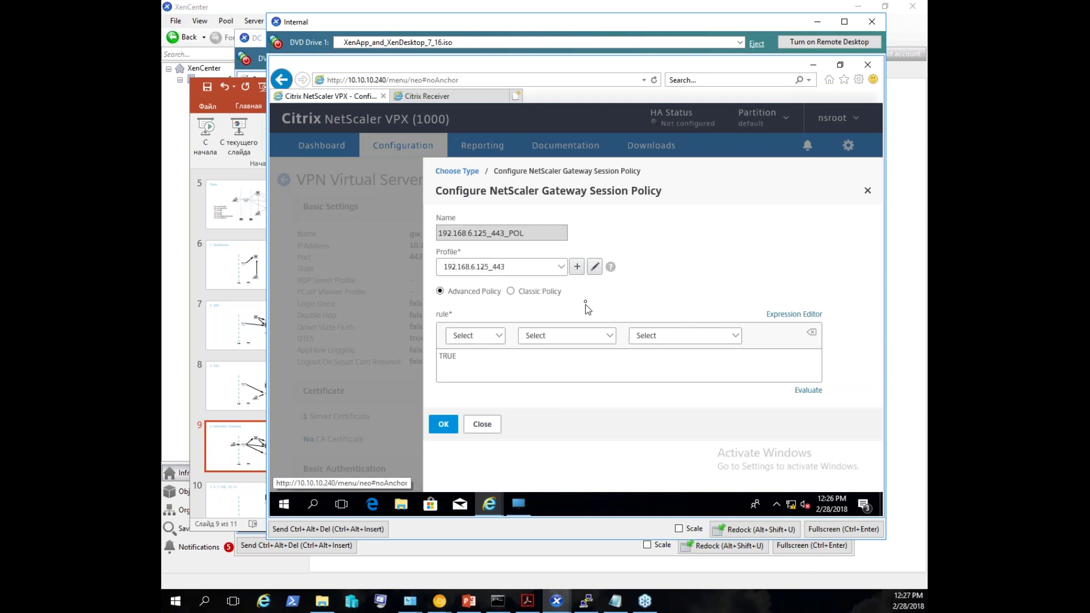
{"action": "left_click", "coordinate": [594, 267]}
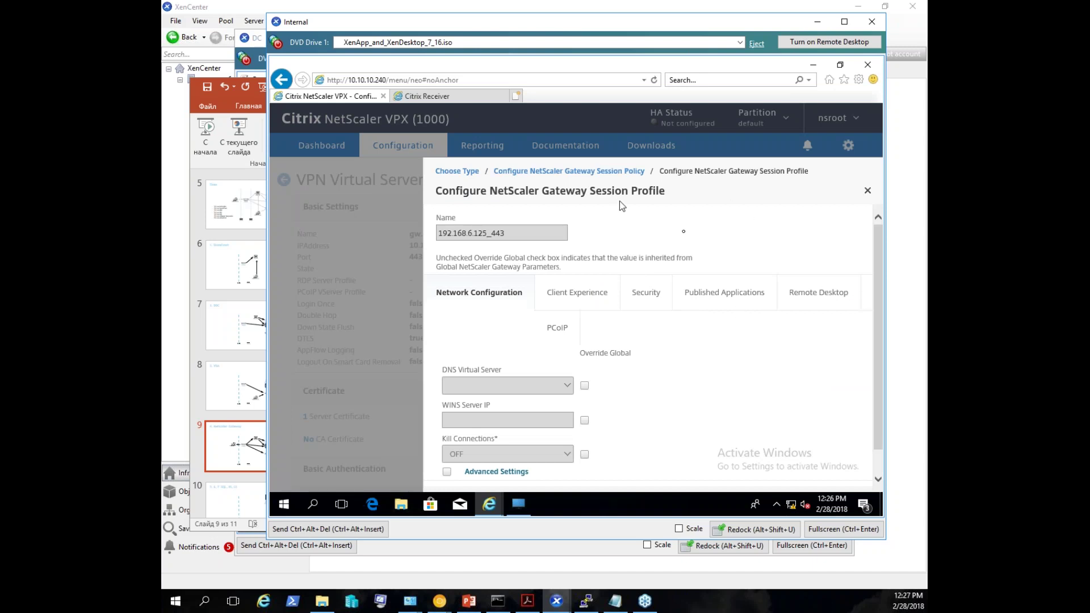
{"action": "scroll", "coordinate": [881, 303], "scroll_direction": "down", "scroll_amount": 1}
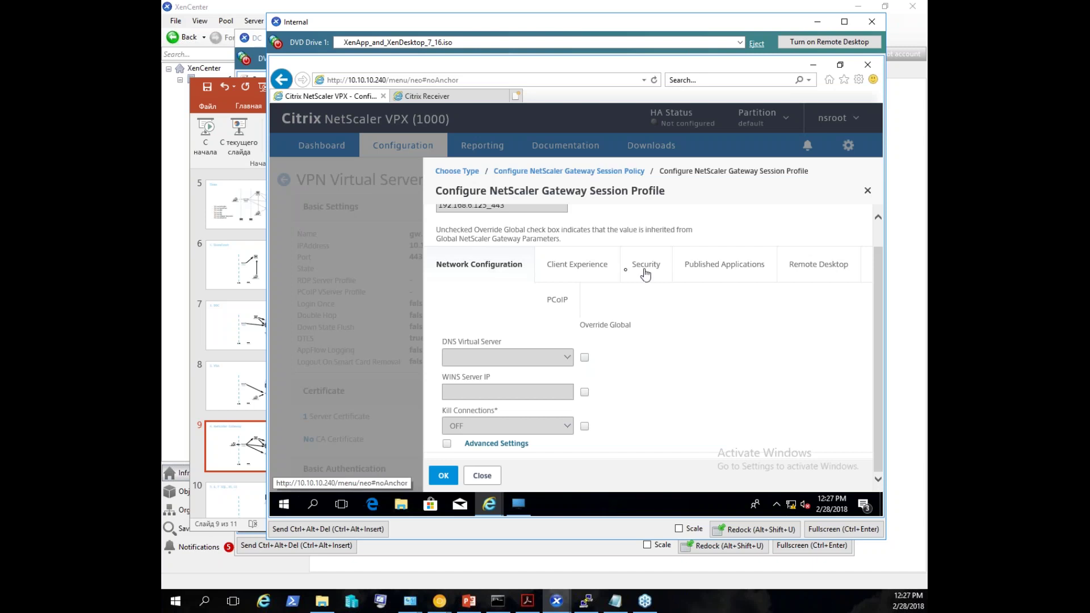
{"action": "left_click", "coordinate": [580, 275]}
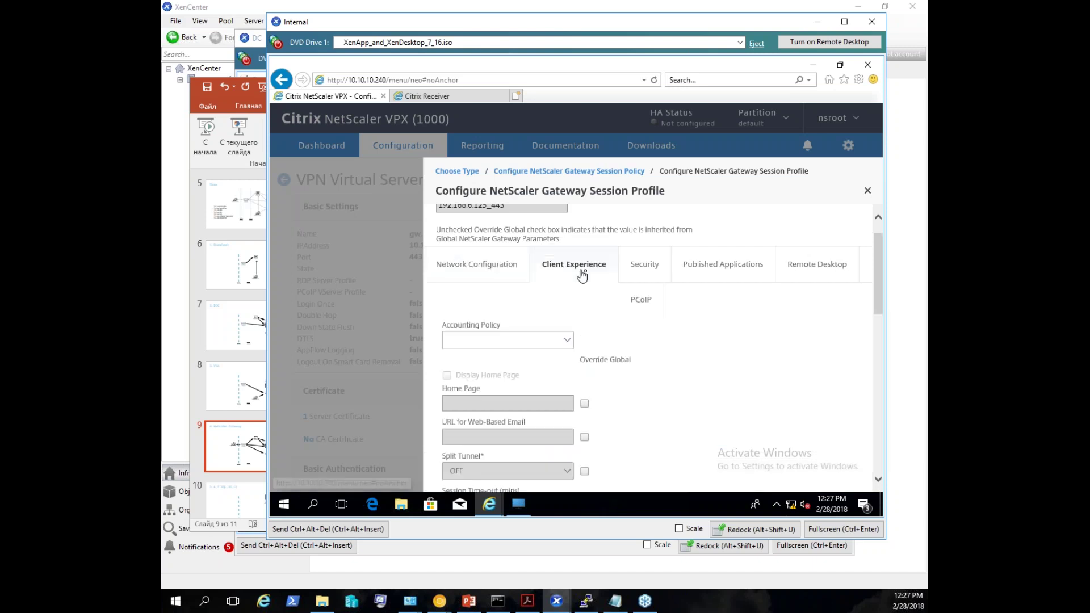
{"action": "left_click", "coordinate": [646, 265]}
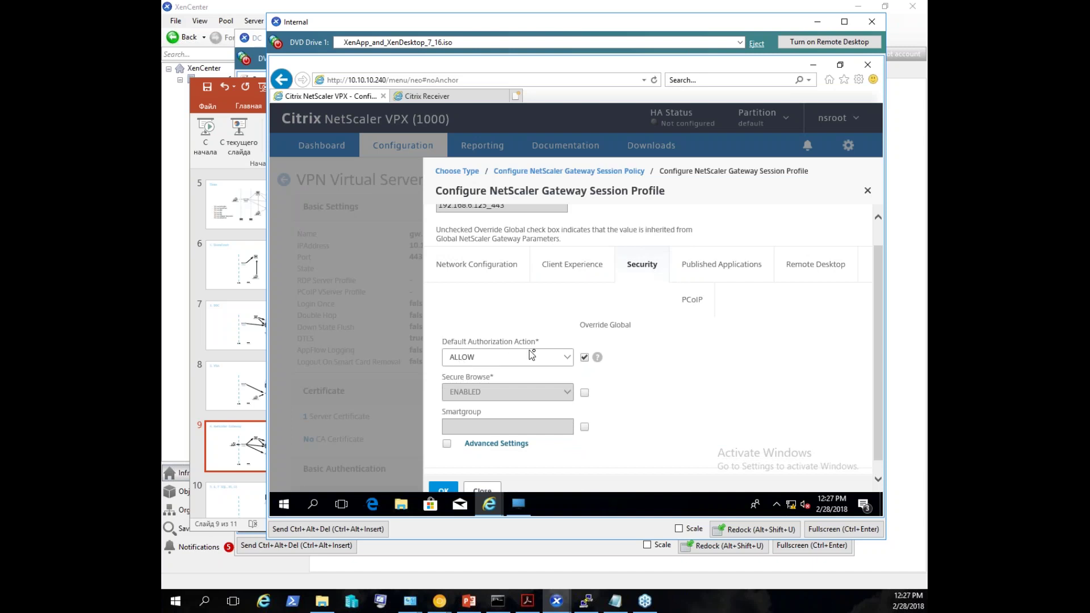
{"action": "left_click", "coordinate": [713, 272]}
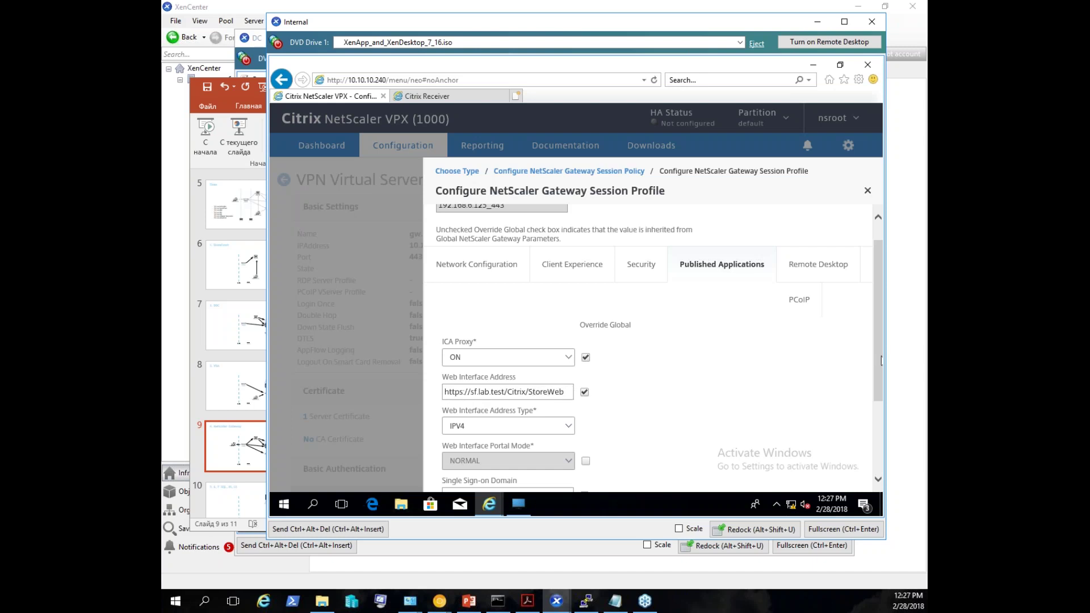
{"action": "scroll", "coordinate": [881, 361], "scroll_direction": "down", "scroll_amount": 1}
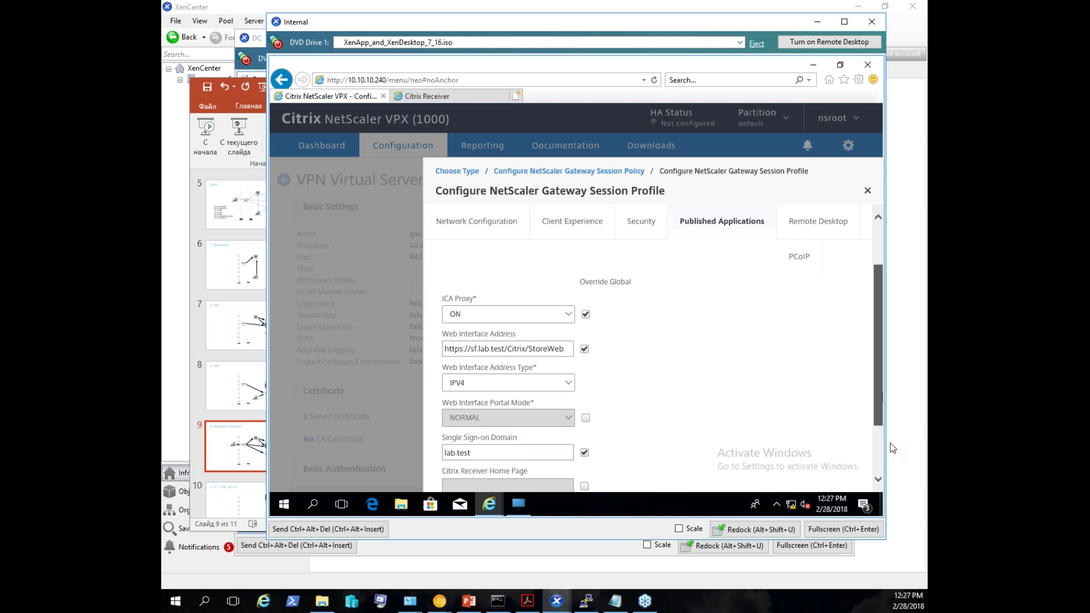
{"action": "left_click", "coordinate": [868, 192]}
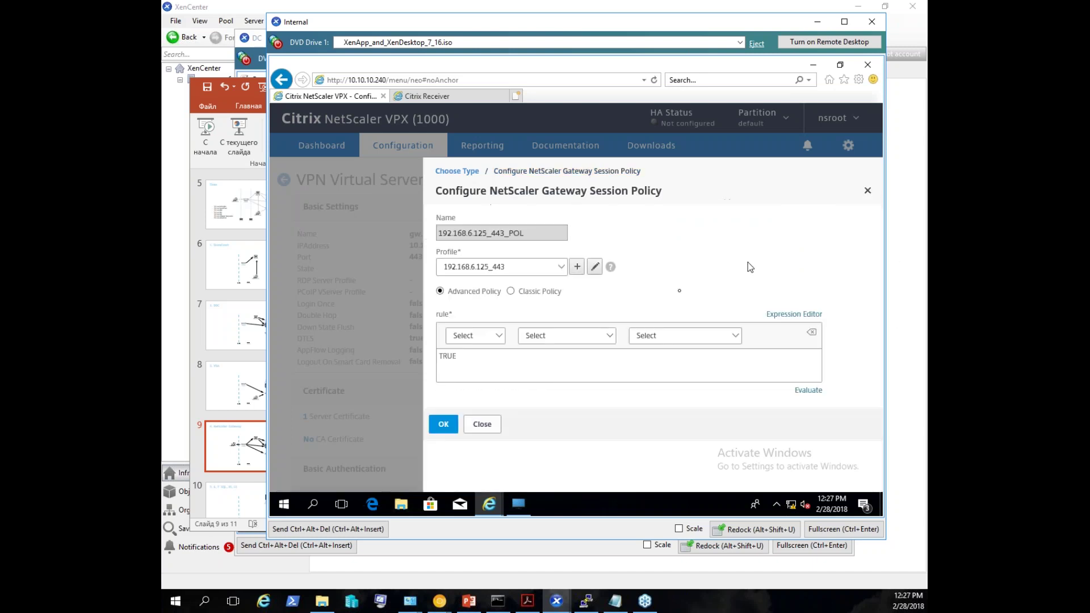
{"action": "left_click", "coordinate": [451, 426]}
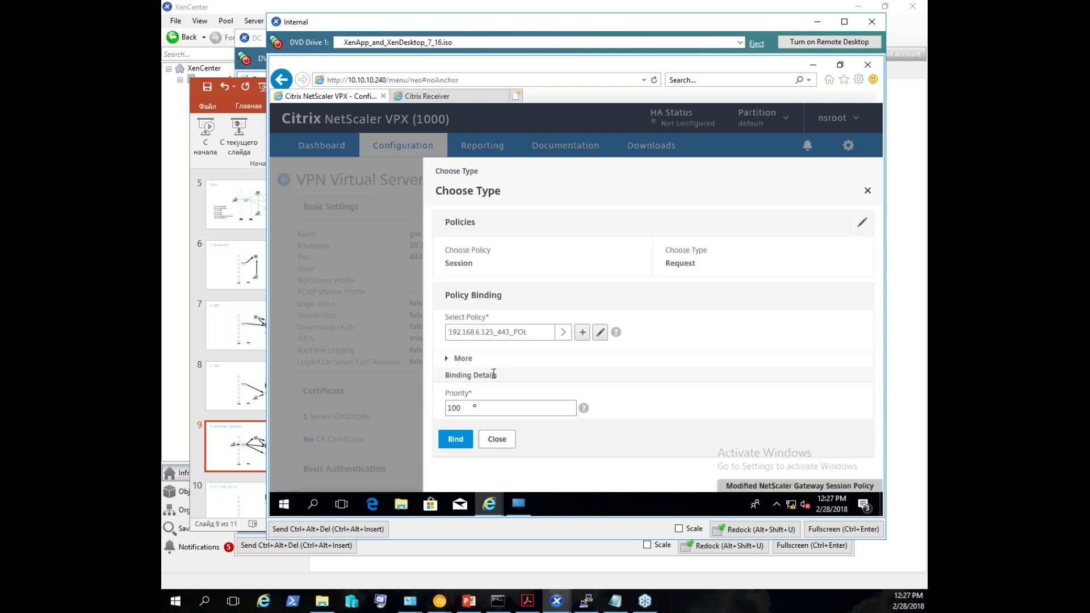
{"action": "left_click", "coordinate": [457, 440]}
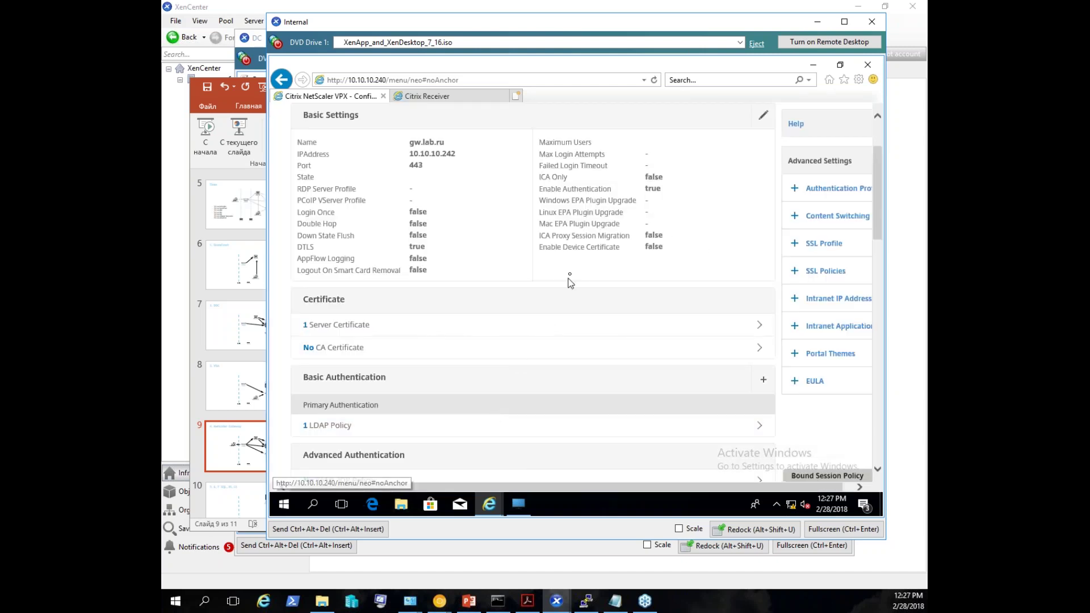
Uncheck SSLv3 in gw.lab.ru's SSL parameters, save, and finish editing the virtual server.
{"action": "scroll", "coordinate": [420, 364], "scroll_direction": "down", "scroll_amount": 3}
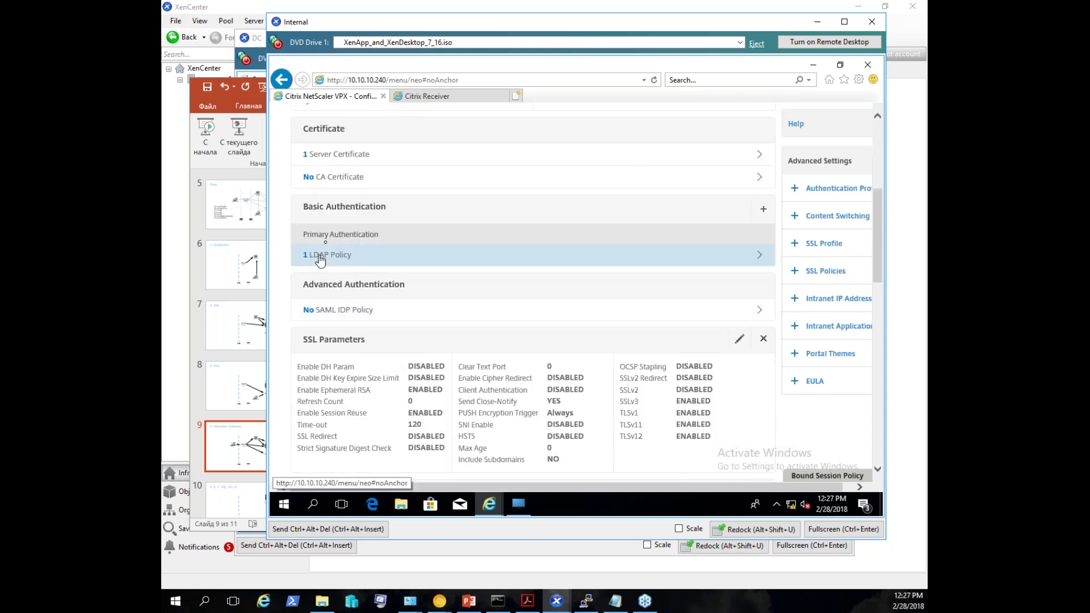
{"action": "scroll", "coordinate": [388, 297], "scroll_direction": "down", "scroll_amount": 4}
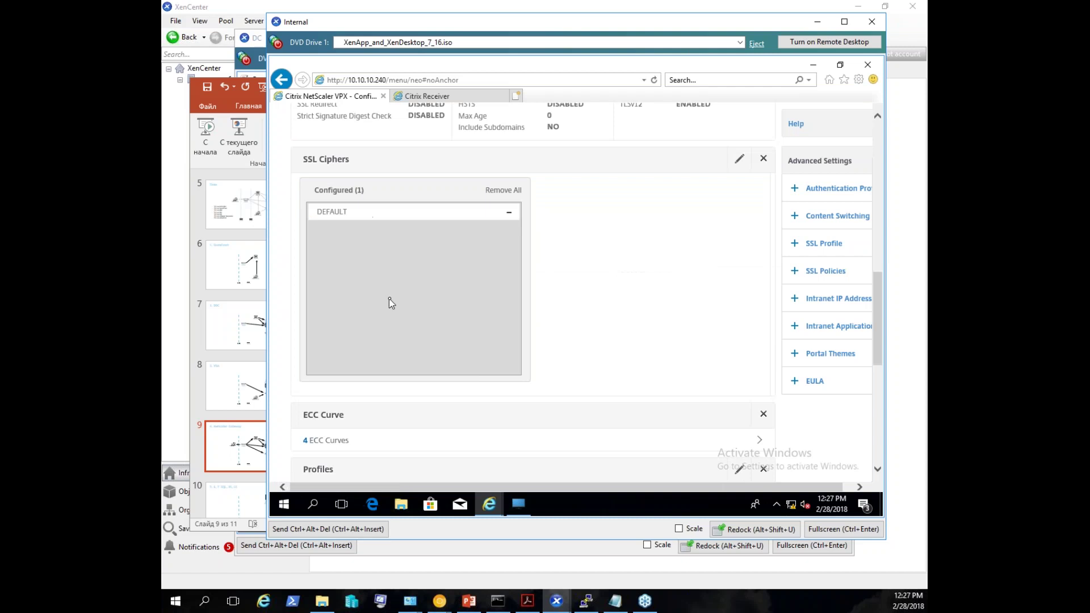
{"action": "scroll", "coordinate": [471, 423], "scroll_direction": "down", "scroll_amount": 4}
{"action": "scroll", "coordinate": [500, 431], "scroll_direction": "down", "scroll_amount": 3}
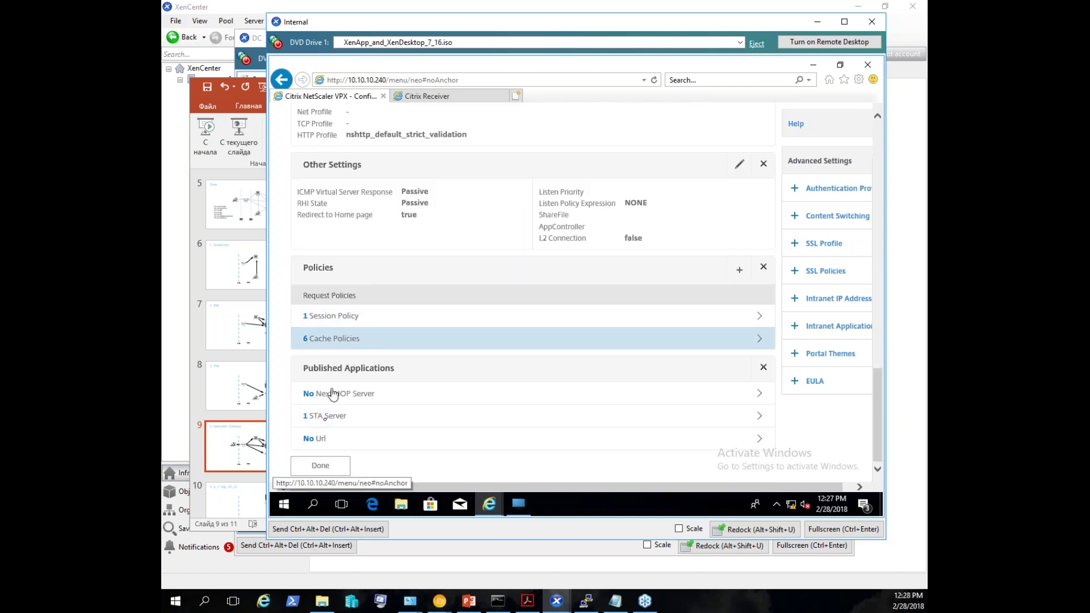
{"action": "scroll", "coordinate": [493, 335], "scroll_direction": "up", "scroll_amount": 1}
{"action": "scroll", "coordinate": [535, 306], "scroll_direction": "up", "scroll_amount": 10}
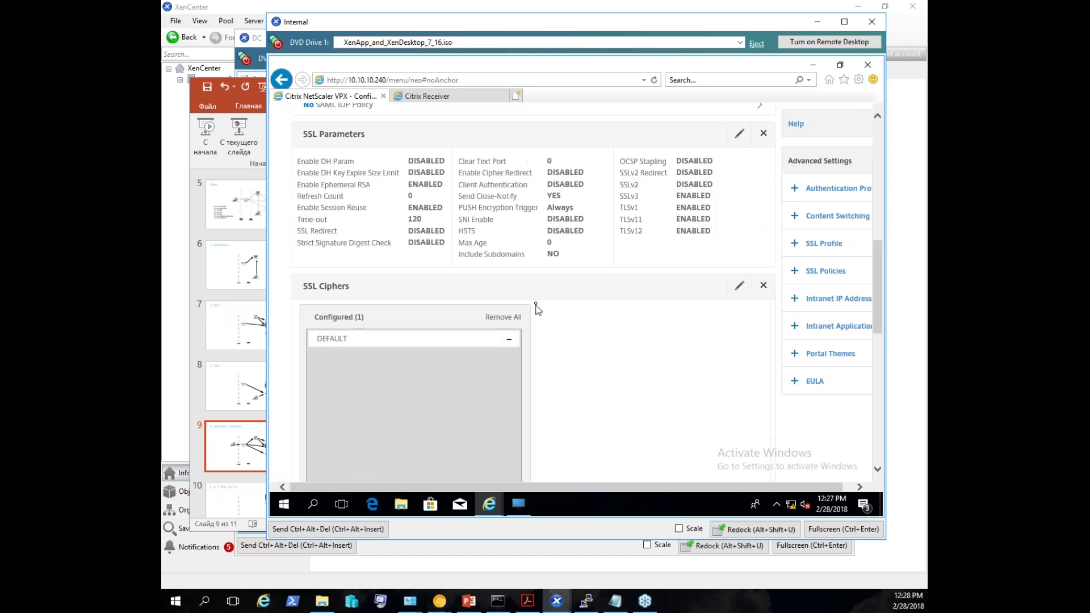
{"action": "scroll", "coordinate": [555, 258], "scroll_direction": "down", "scroll_amount": 3}
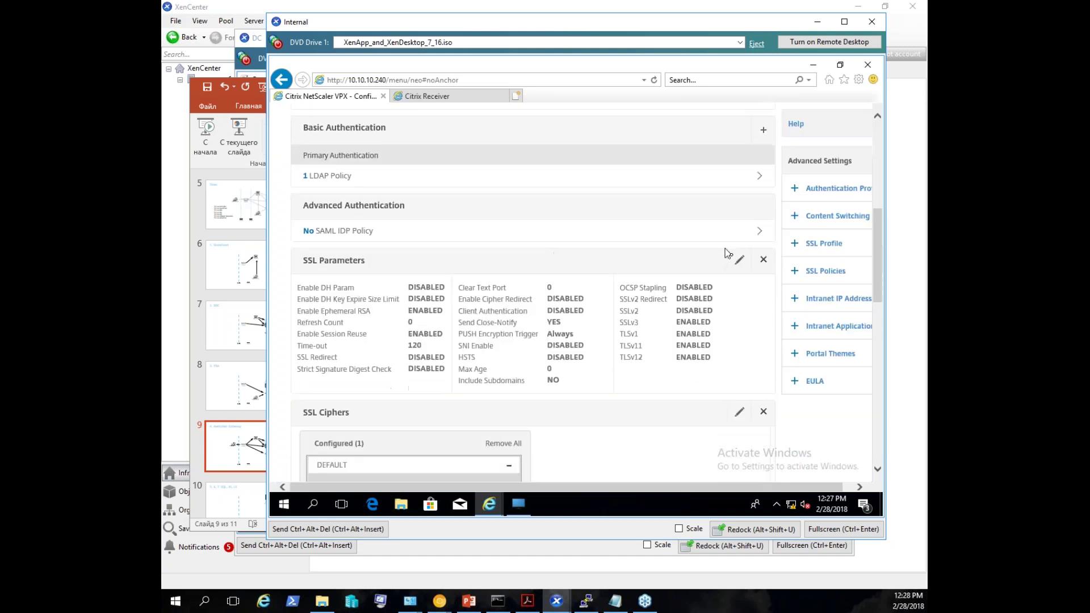
{"action": "left_click", "coordinate": [739, 262]}
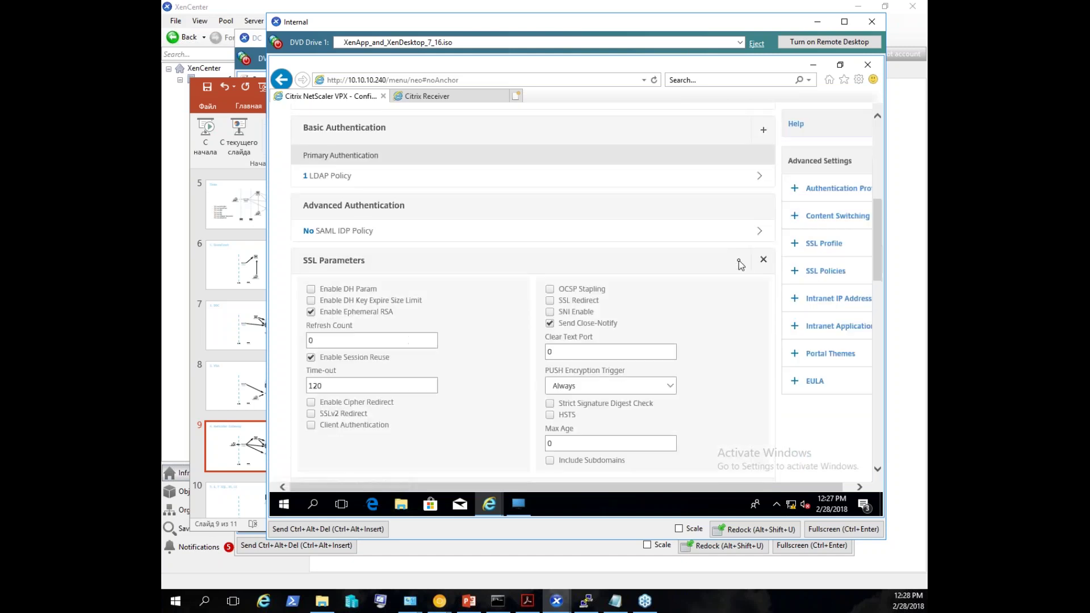
{"action": "scroll", "coordinate": [677, 247], "scroll_direction": "down", "scroll_amount": 3}
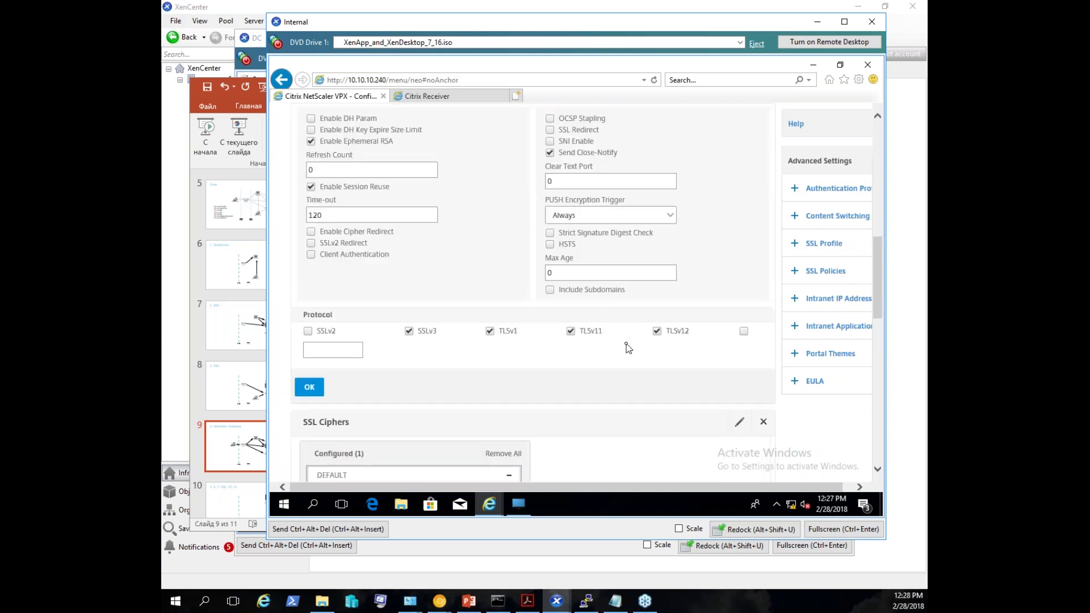
{"action": "left_click", "coordinate": [409, 331]}
{"action": "mouse_move", "coordinate": [524, 331]}
{"action": "mouse_move", "coordinate": [695, 331]}
{"action": "left_click", "coordinate": [318, 390]}
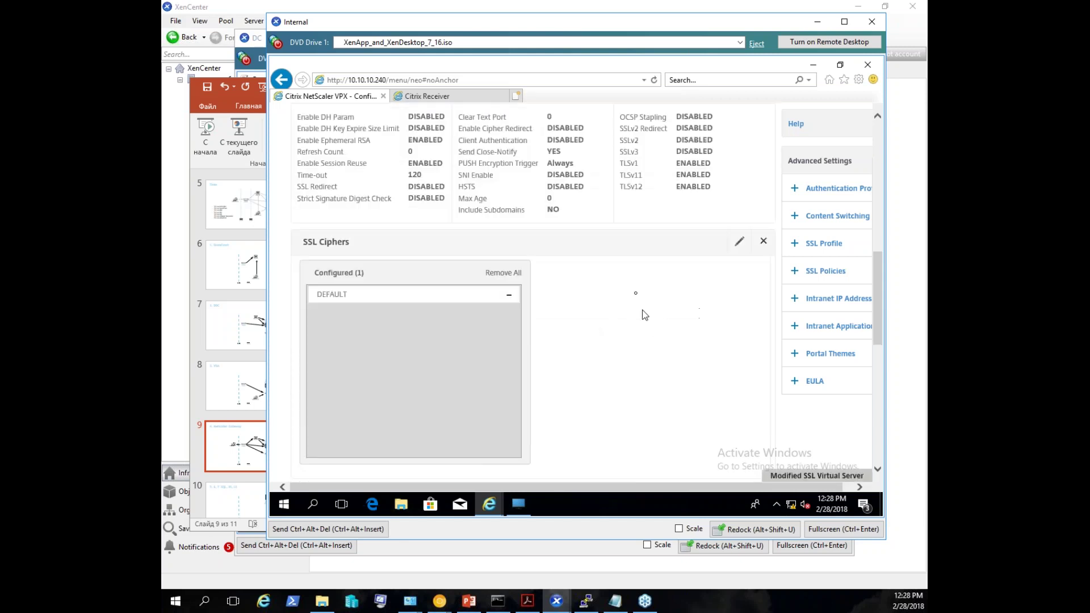
{"action": "scroll", "coordinate": [676, 283], "scroll_direction": "down", "scroll_amount": 10}
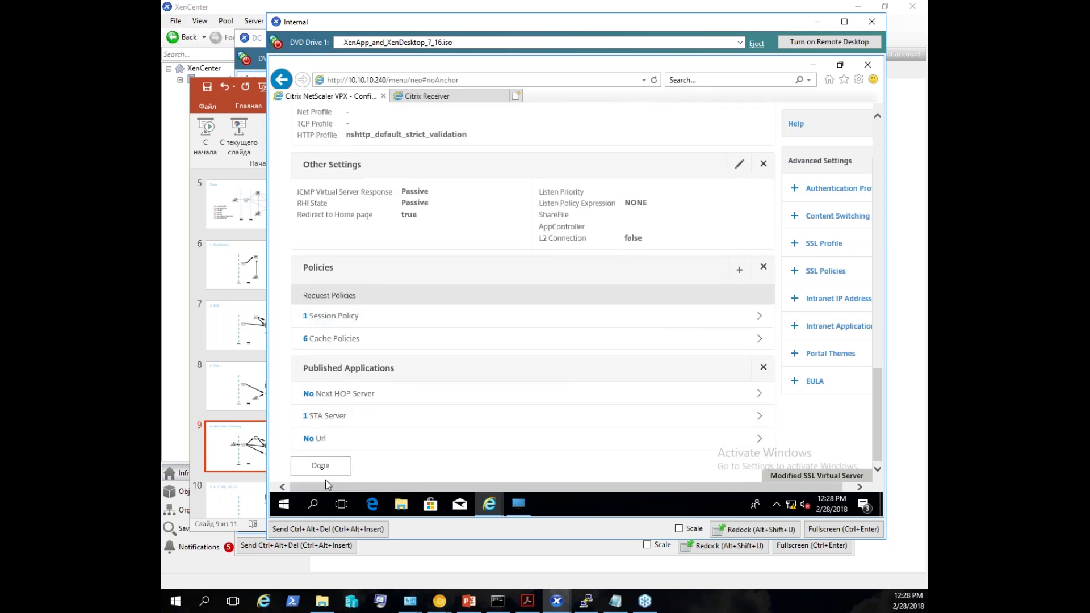
{"action": "left_click", "coordinate": [321, 466]}
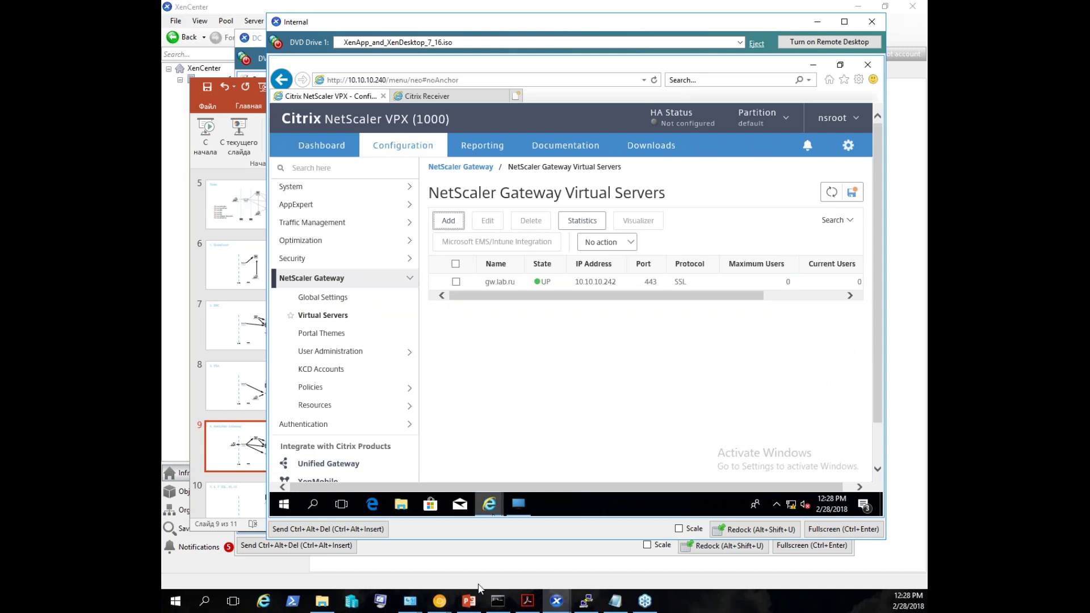
{"action": "mouse_move", "coordinate": [557, 606]}
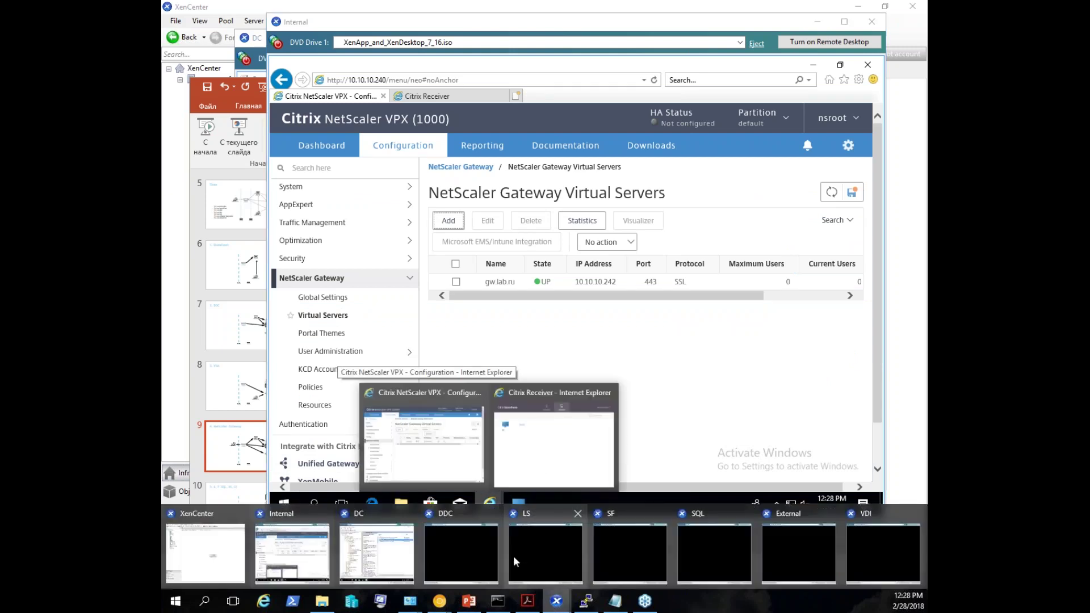
{"action": "left_click", "coordinate": [789, 544]}
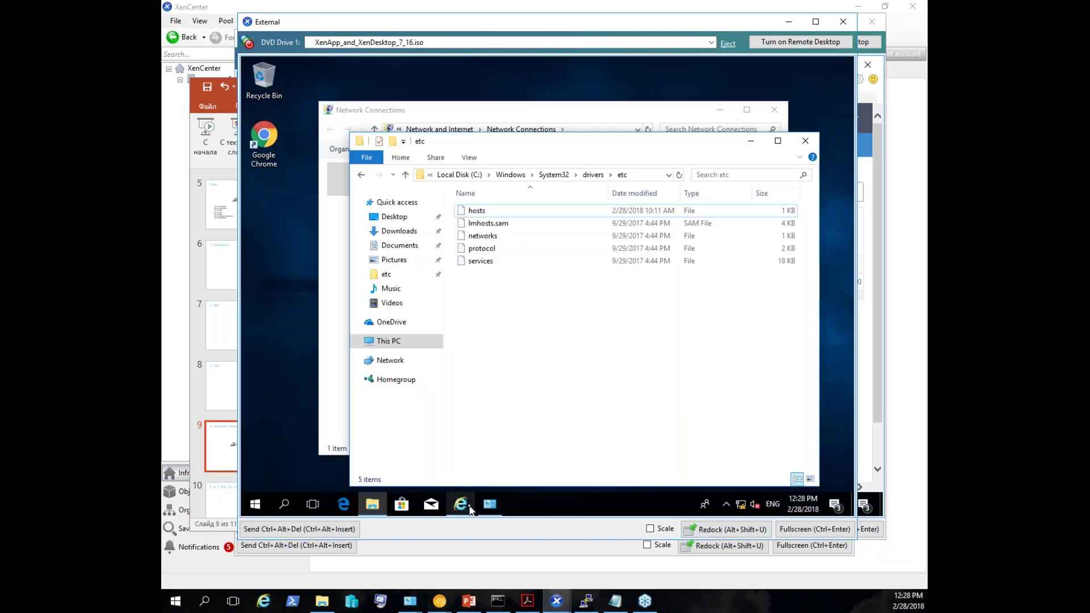
{"action": "mouse_move", "coordinate": [469, 509]}
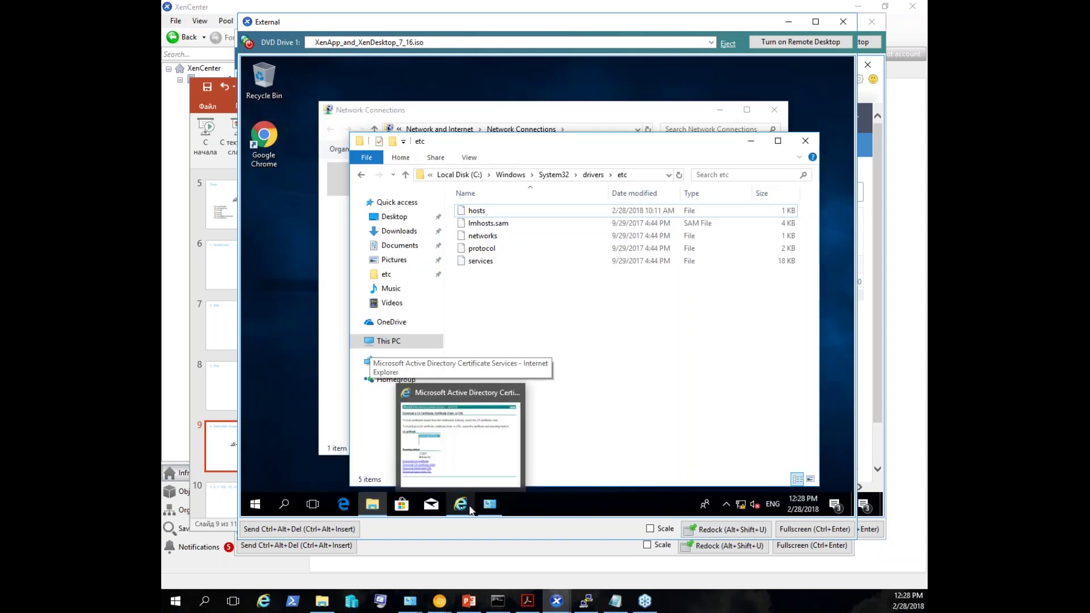
{"action": "left_click", "coordinate": [469, 509]}
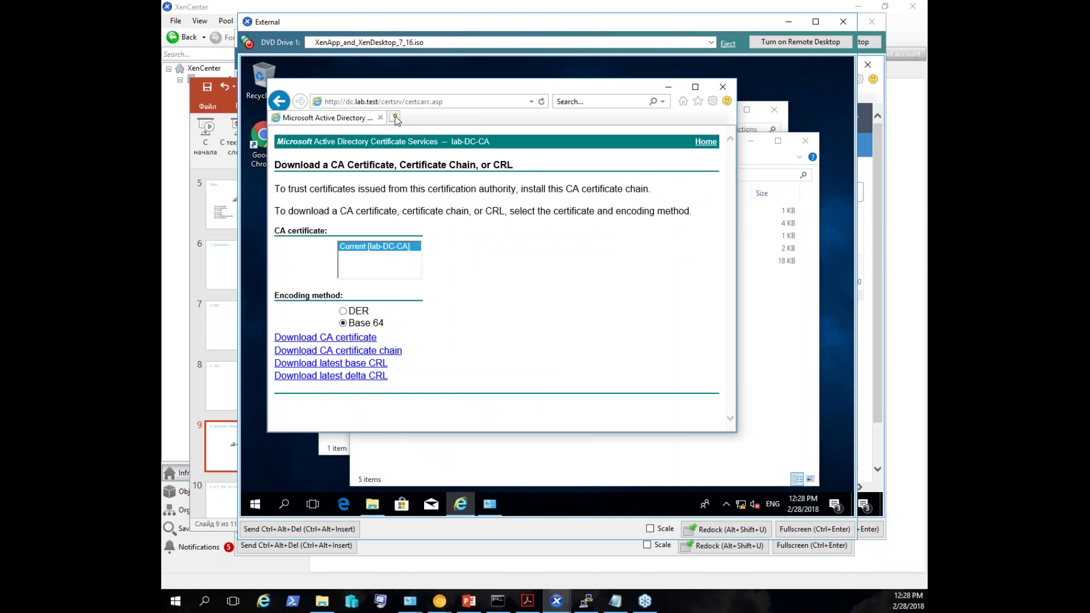
{"action": "left_click", "coordinate": [395, 118]}
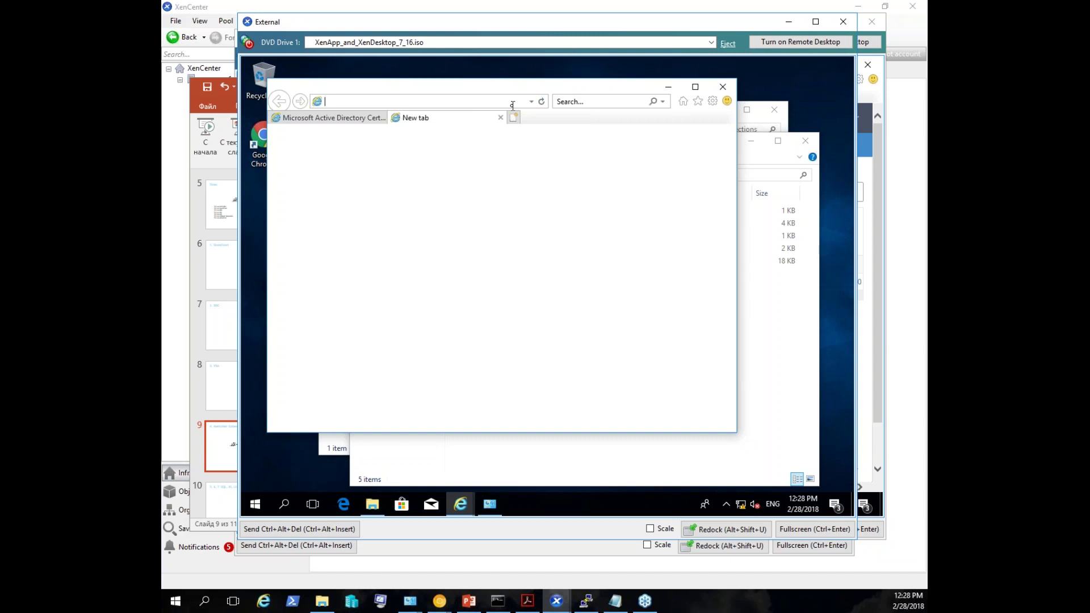
{"action": "type", "text": "htt"}
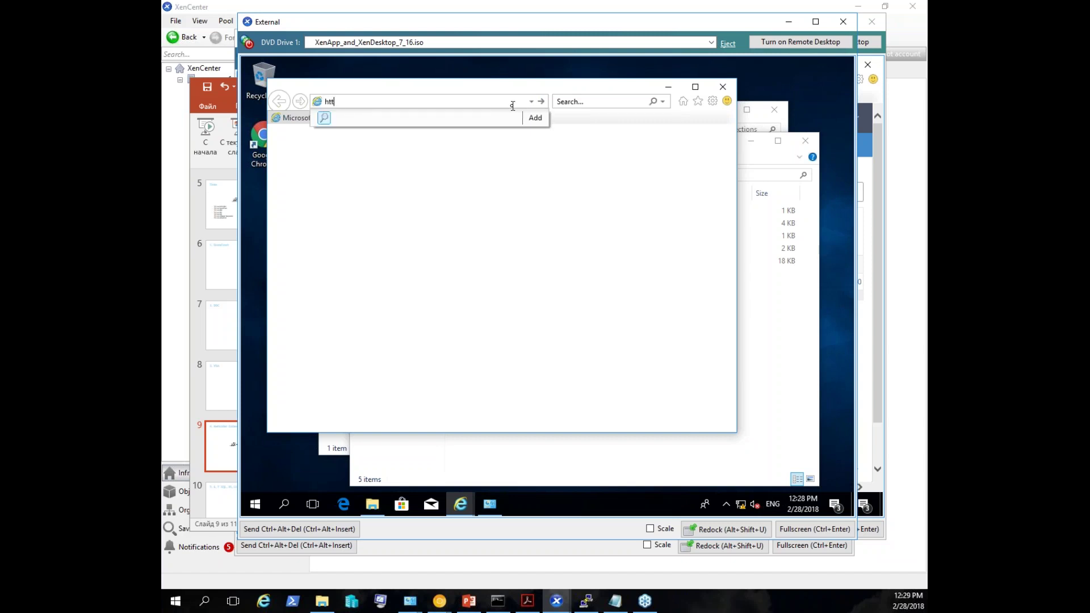
{"action": "type", "text": "ps://gw.lab.ru"}
{"action": "key", "text": "Return"}
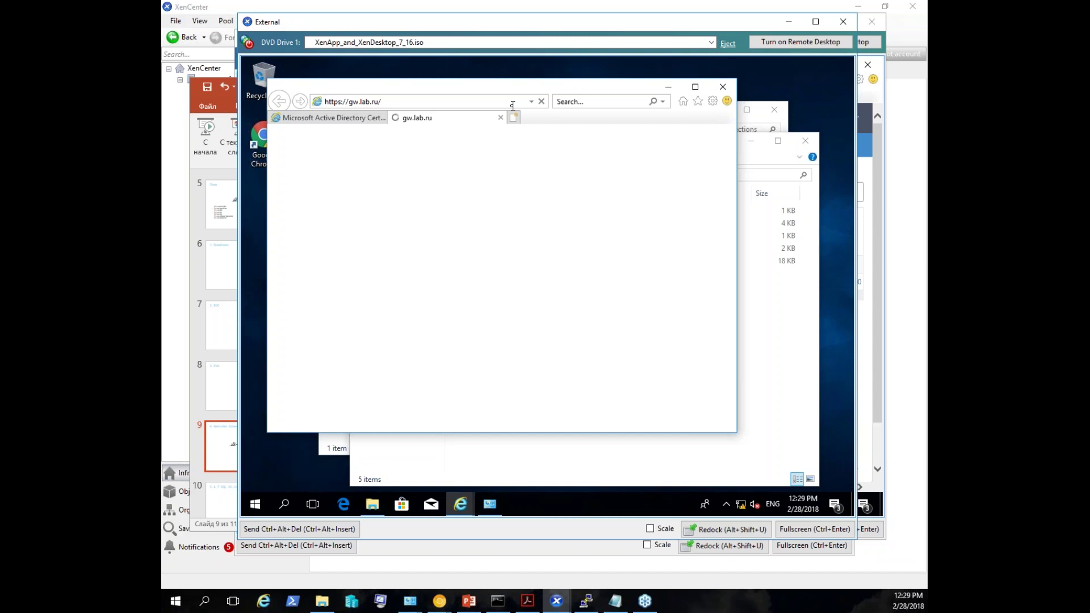
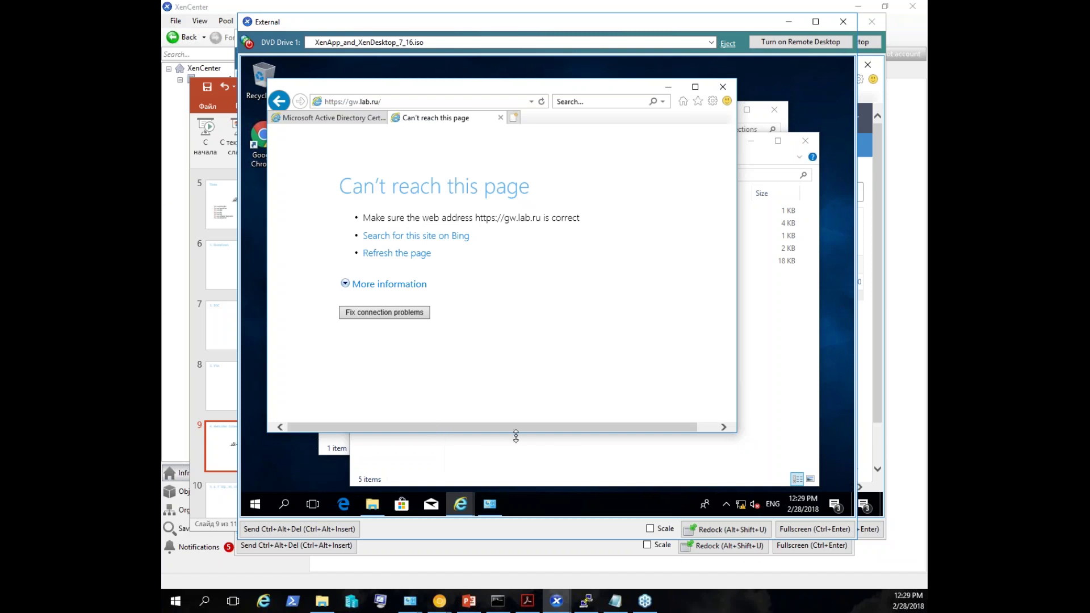
Switch to the SF server's console, decline Remote Desktop, and sign in with the account password.
{"action": "left_click", "coordinate": [557, 600]}
{"action": "left_click", "coordinate": [631, 554]}
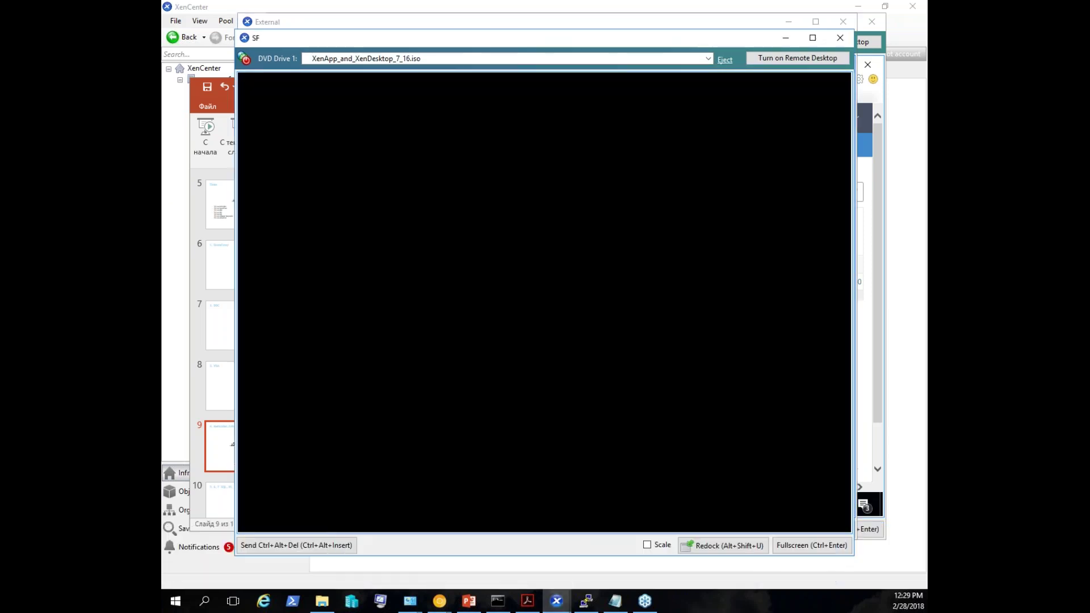
{"action": "key", "text": "ctrl+alt+Insert"}
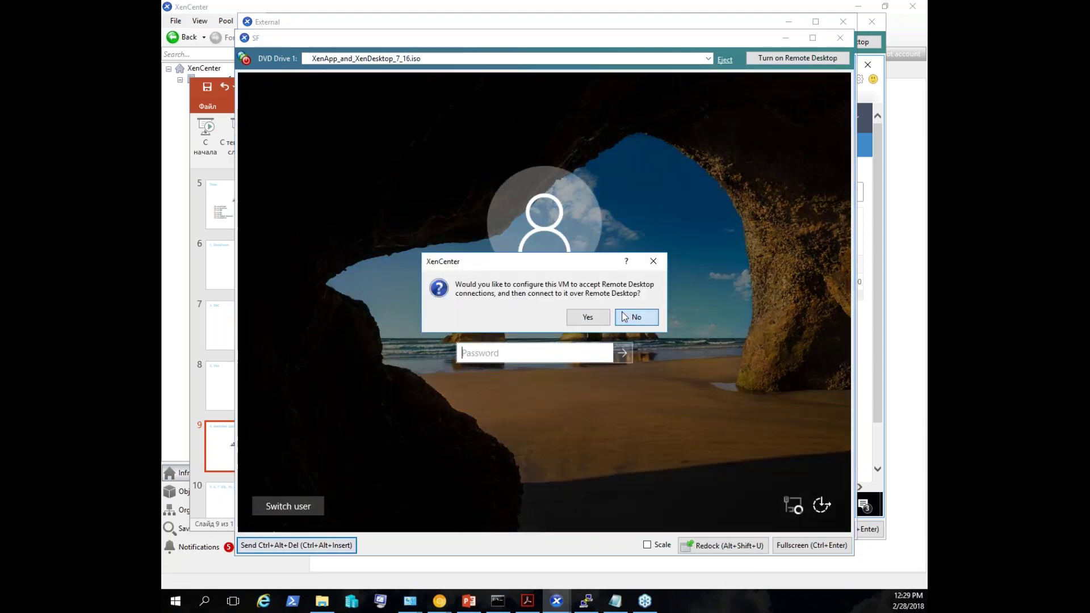
{"action": "left_click", "coordinate": [637, 317]}
{"action": "type", "text": "********"}
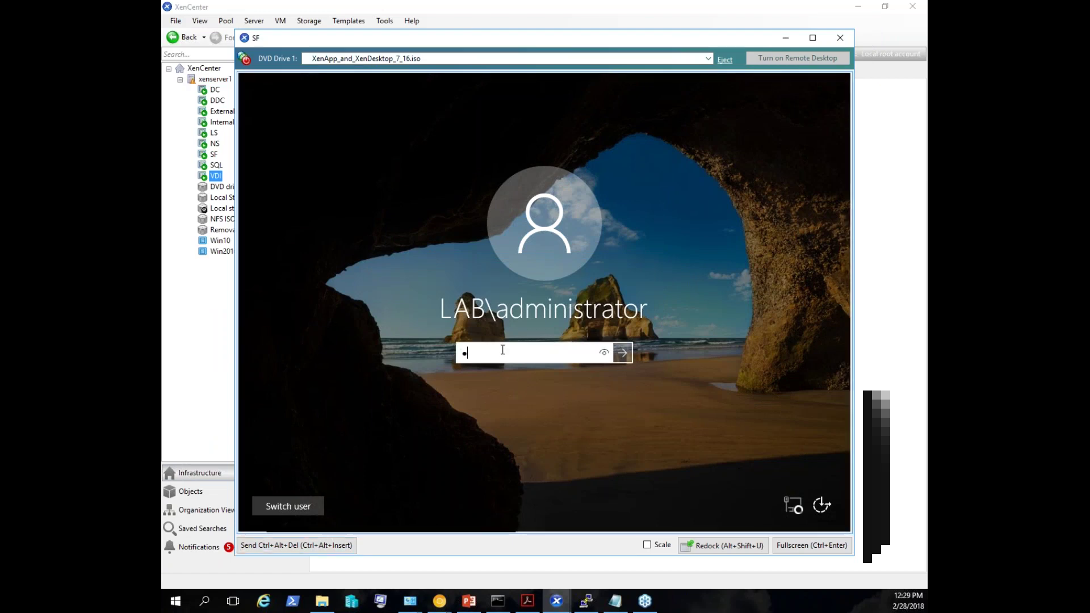
{"action": "key", "text": "Return"}
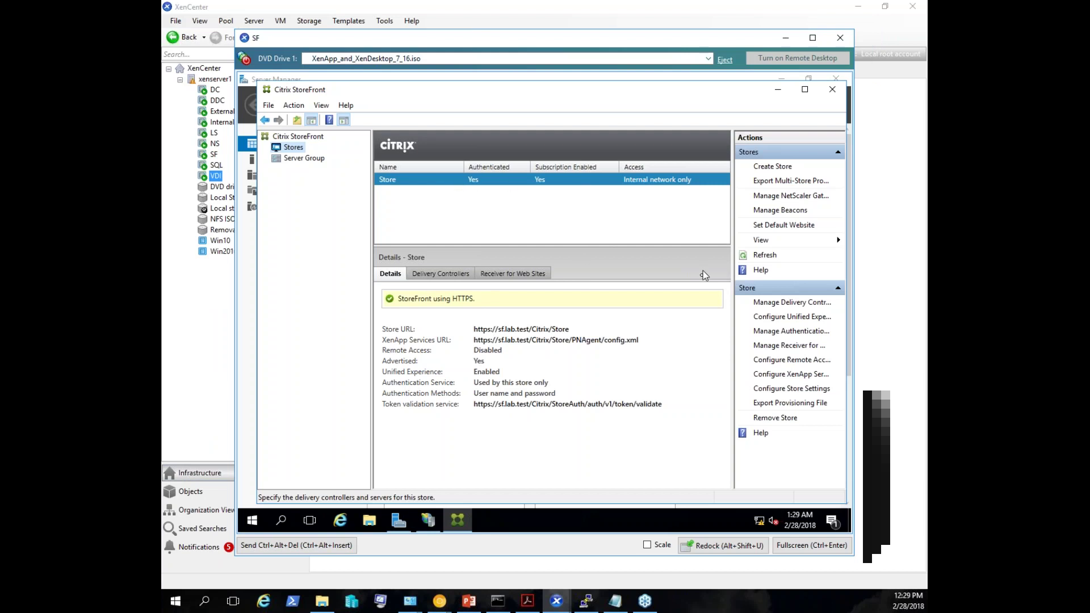
Add Pass-through from NetScaler Gateway to the Store's authentication methods.
{"action": "left_click", "coordinate": [805, 331]}
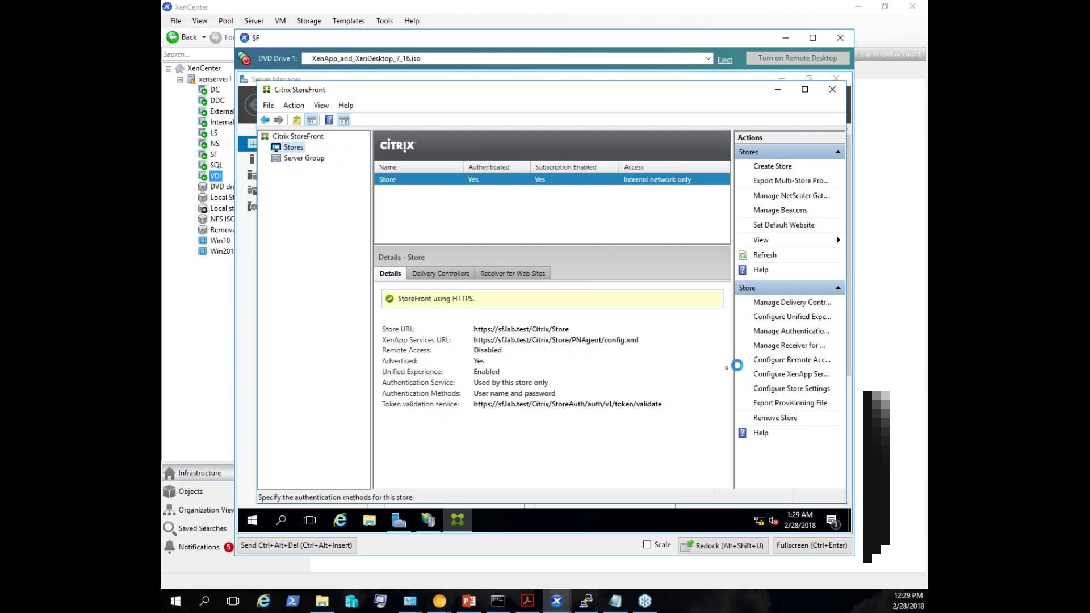
{"action": "left_click", "coordinate": [411, 331]}
{"action": "left_click", "coordinate": [632, 403]}
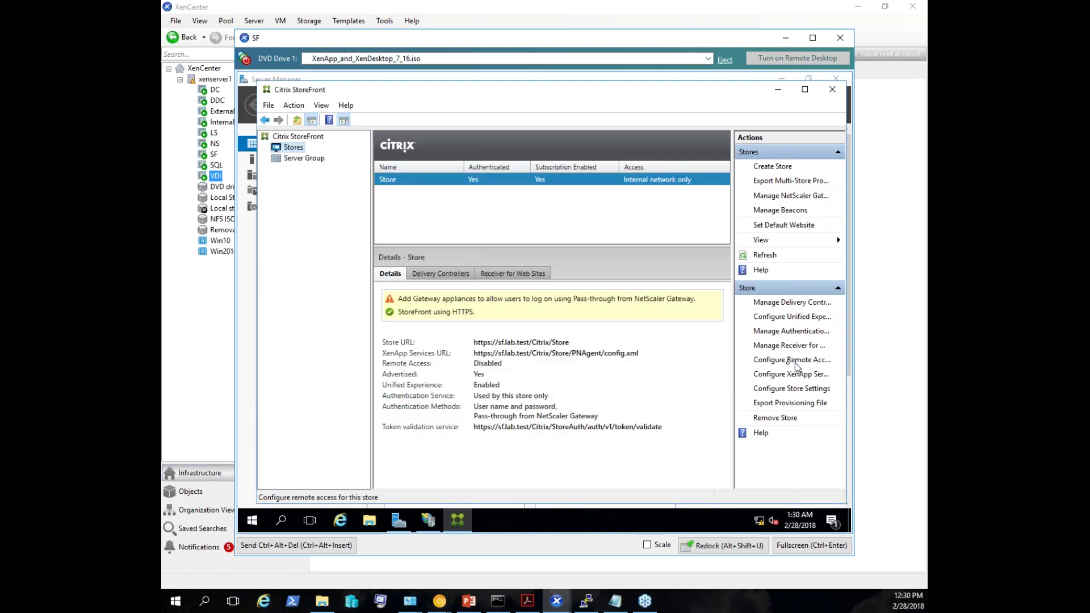
Enable remote access for the Store and start adding a NetScaler Gateway appliance.
{"action": "left_click", "coordinate": [789, 364]}
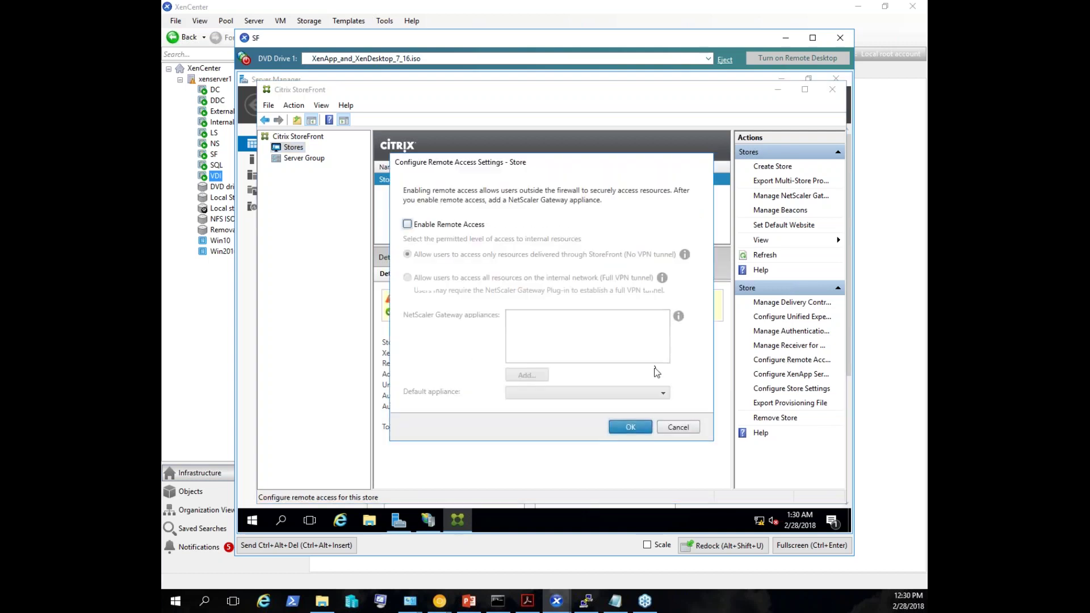
{"action": "left_click", "coordinate": [445, 225]}
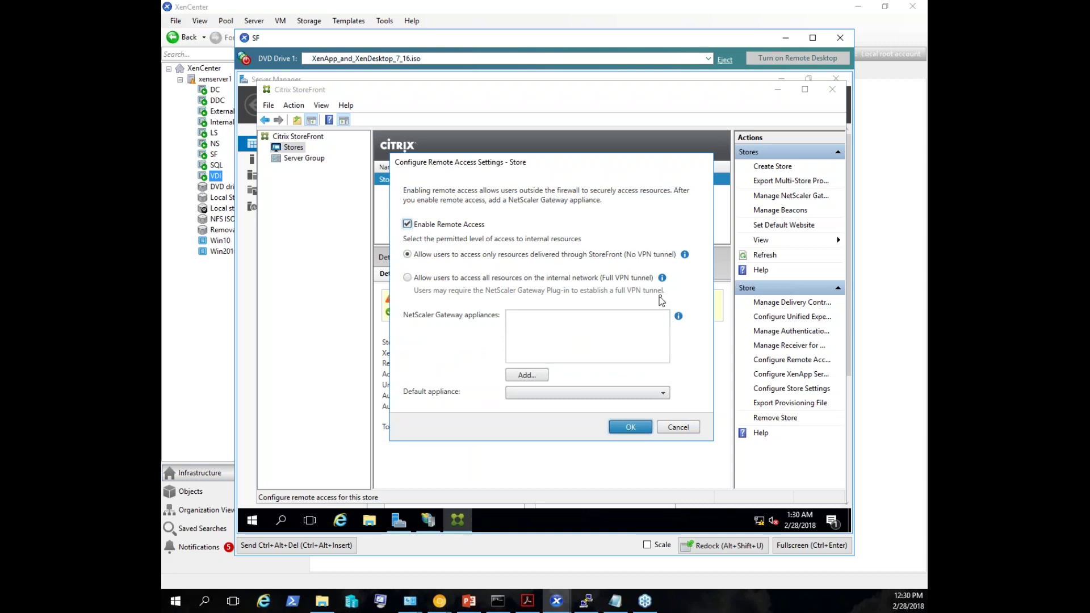
{"action": "left_click", "coordinate": [534, 379]}
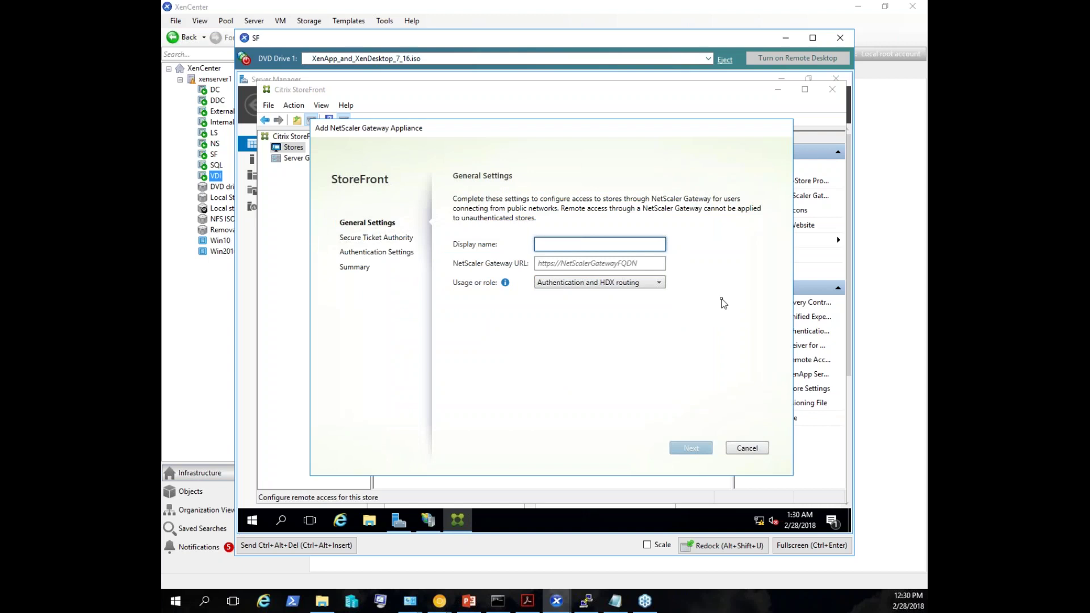
{"action": "type", "text": "gw"}
{"action": "left_click", "coordinate": [604, 264]}
{"action": "type", "text": "h"}
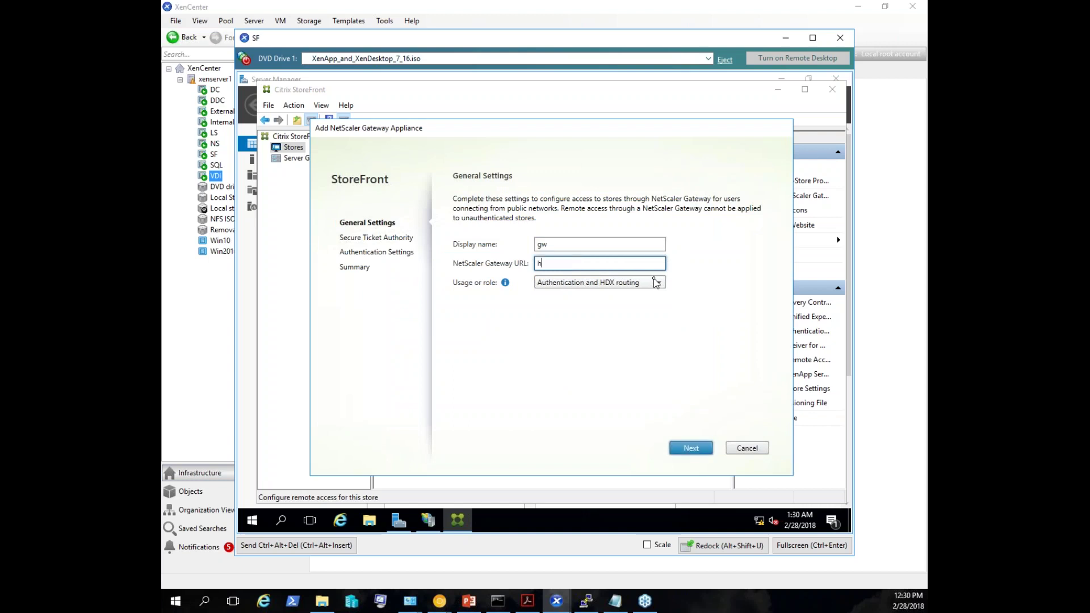
{"action": "type", "text": "ttps://gw.lab.ru"}
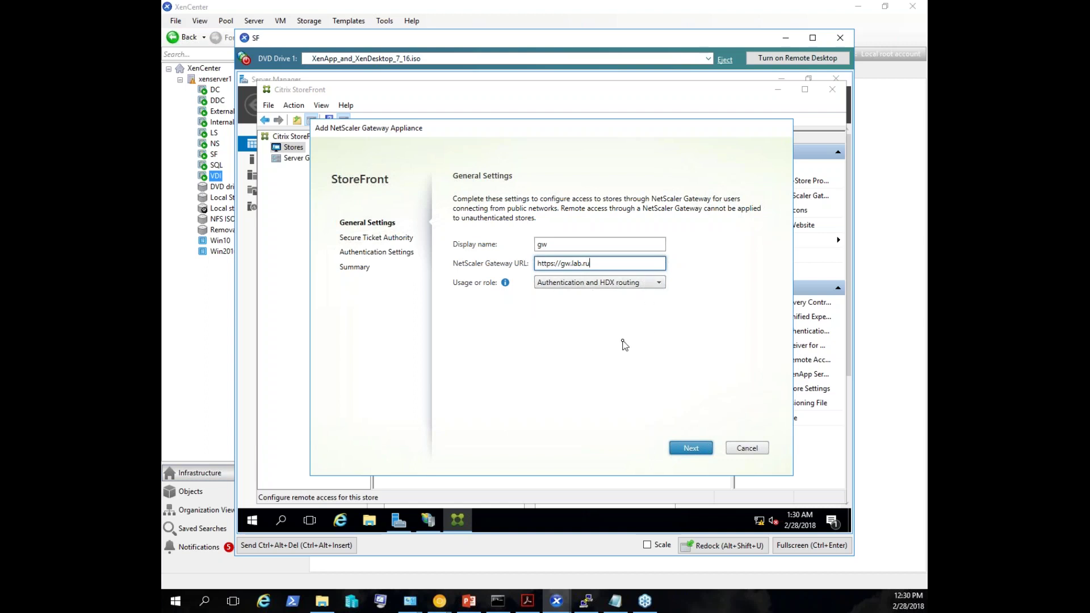
{"action": "left_click", "coordinate": [693, 451]}
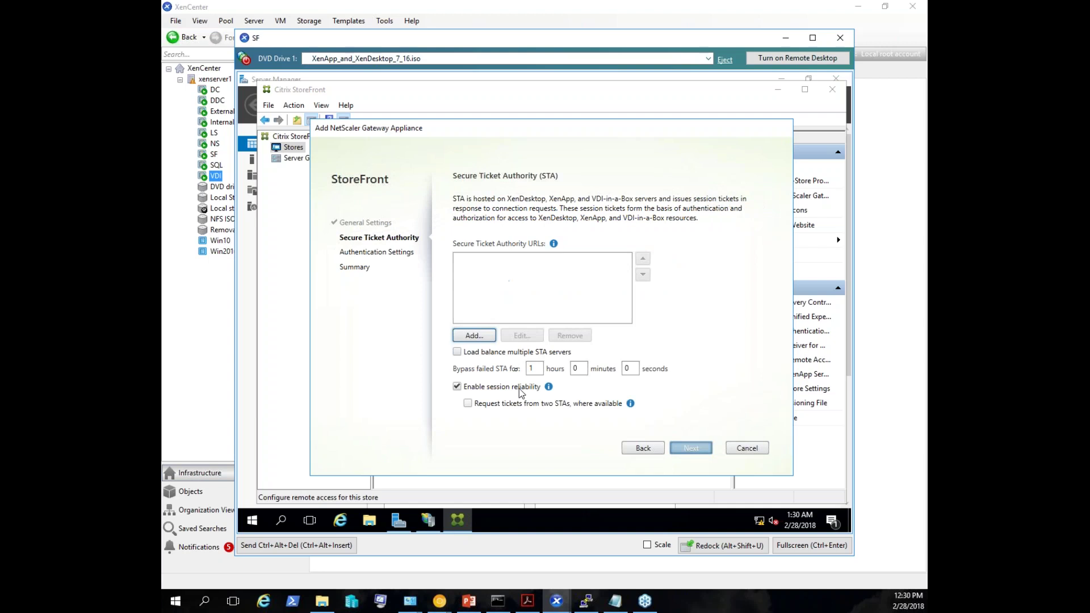
{"action": "left_click", "coordinate": [486, 335]}
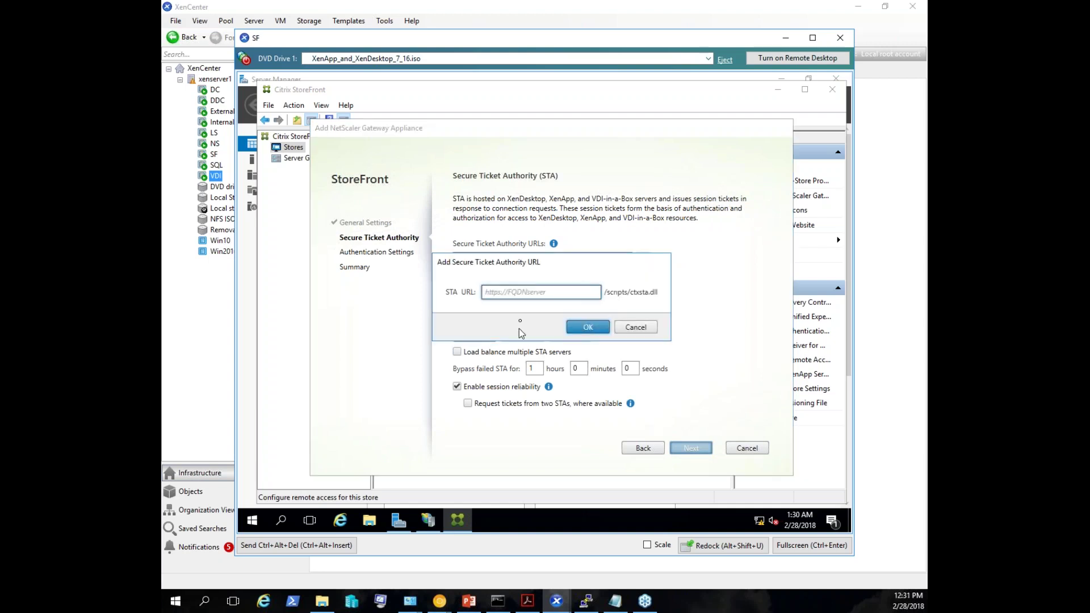
{"action": "type", "text": "https://ddc.lab.test"}
{"action": "left_click", "coordinate": [588, 328]}
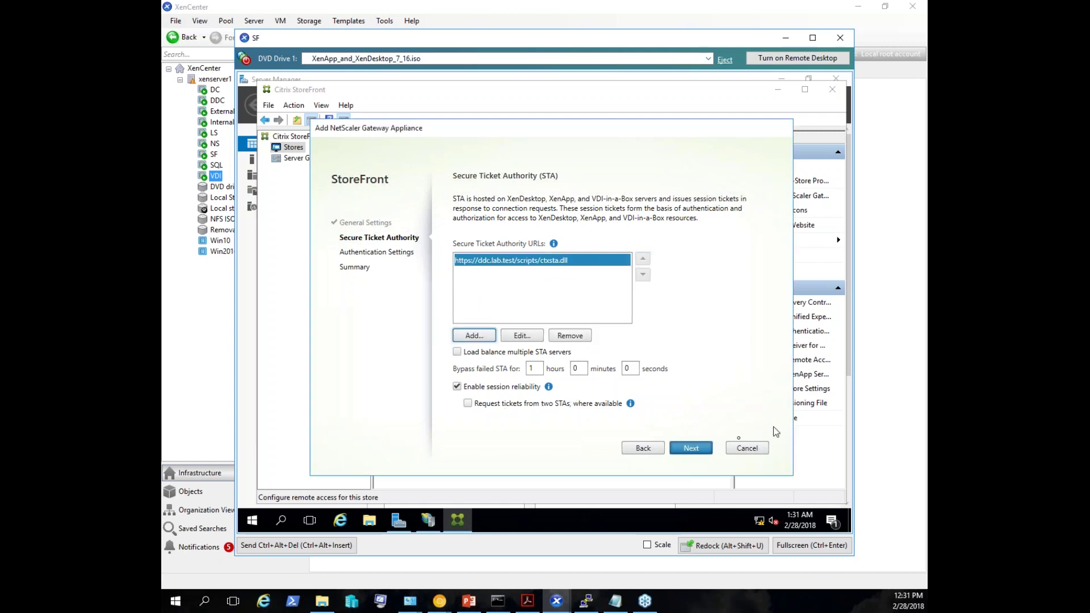
{"action": "left_click", "coordinate": [691, 448]}
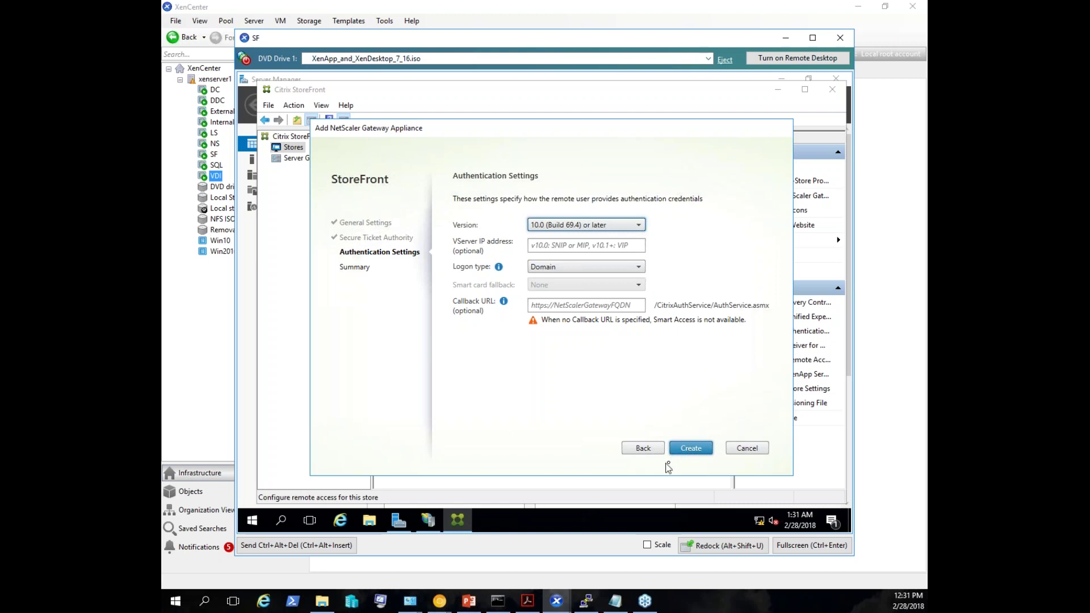
Create gateway gw, finish the wizard, and apply the remote access settings.
{"action": "left_click", "coordinate": [694, 448]}
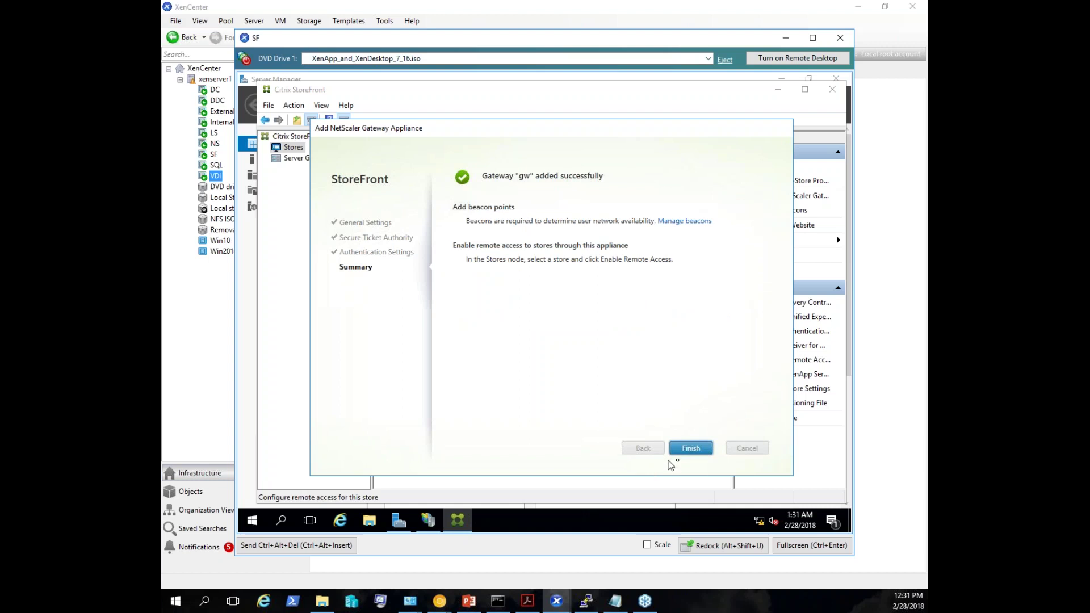
{"action": "left_click", "coordinate": [684, 450]}
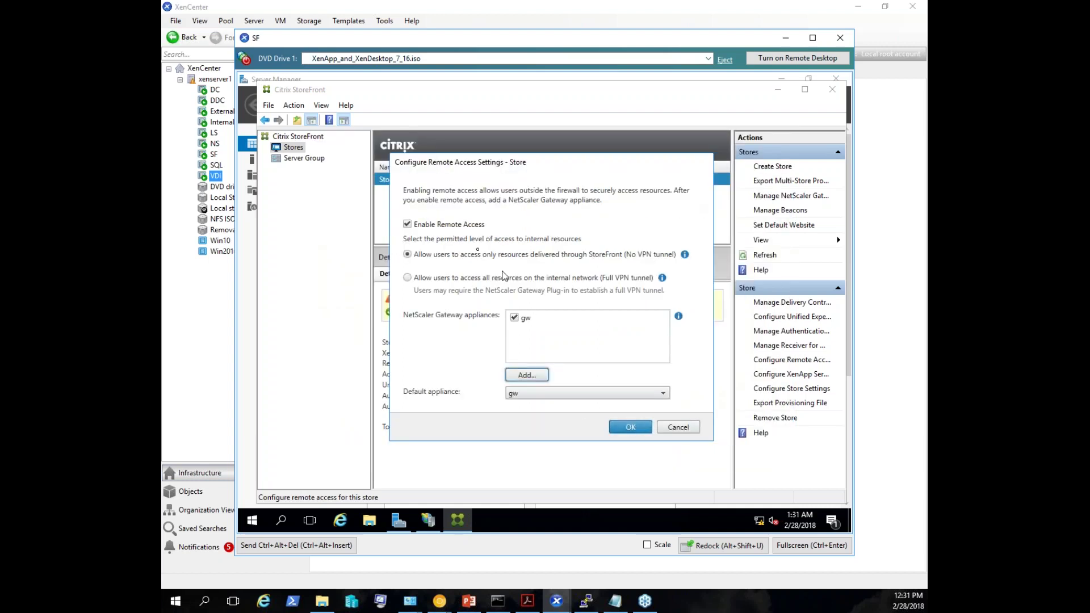
{"action": "left_click", "coordinate": [629, 427]}
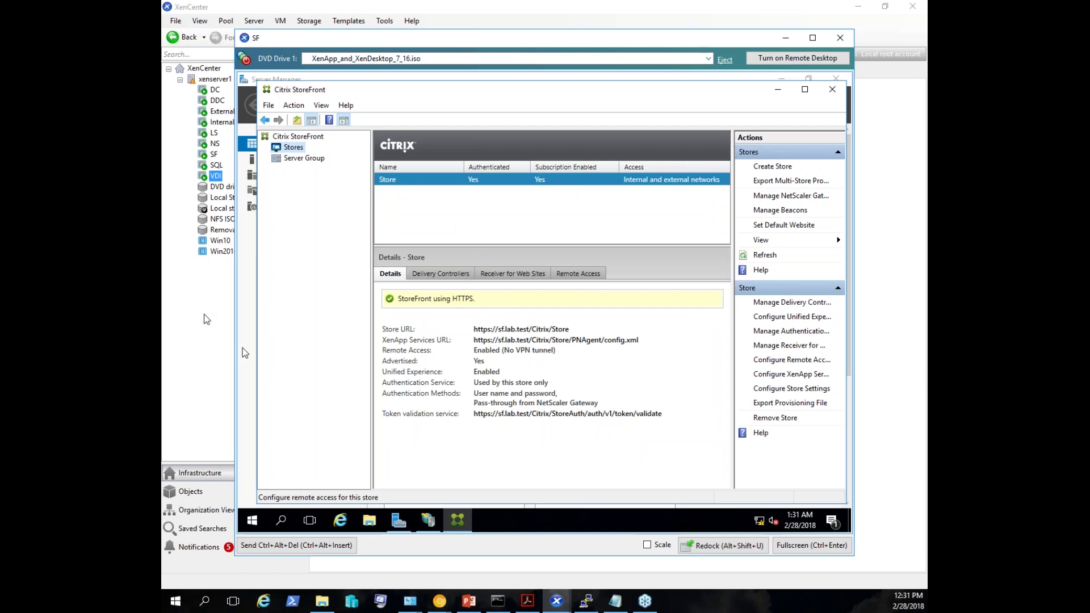
{"action": "left_click", "coordinate": [206, 320]}
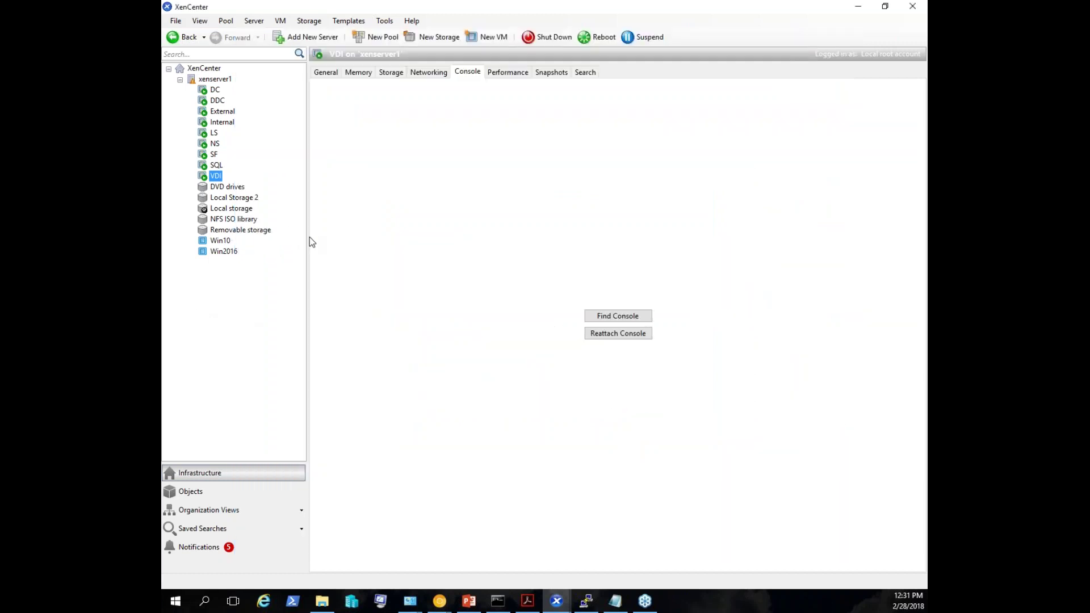
On the External VM, open Command Prompt and ping 10.10.10.242.
{"action": "left_click", "coordinate": [556, 601]}
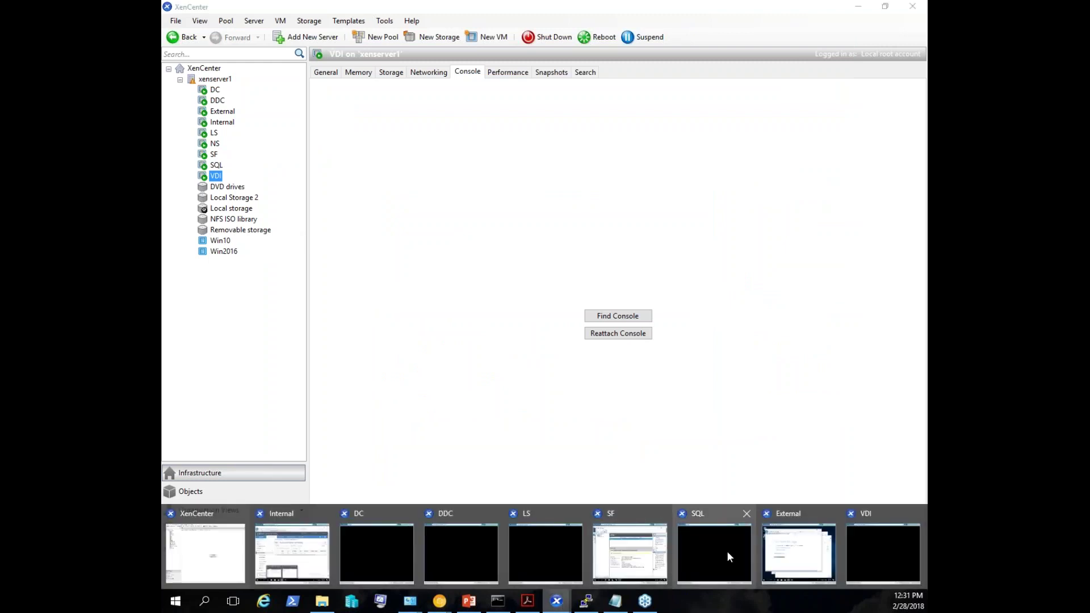
{"action": "left_click", "coordinate": [804, 546]}
{"action": "left_click", "coordinate": [255, 503]}
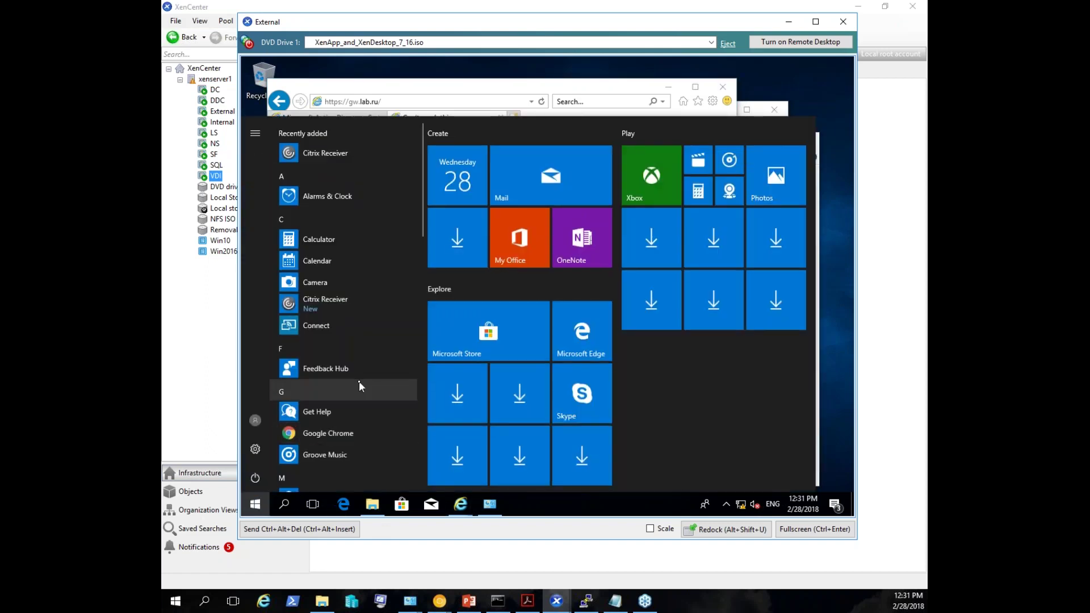
{"action": "type", "text": "cmd"}
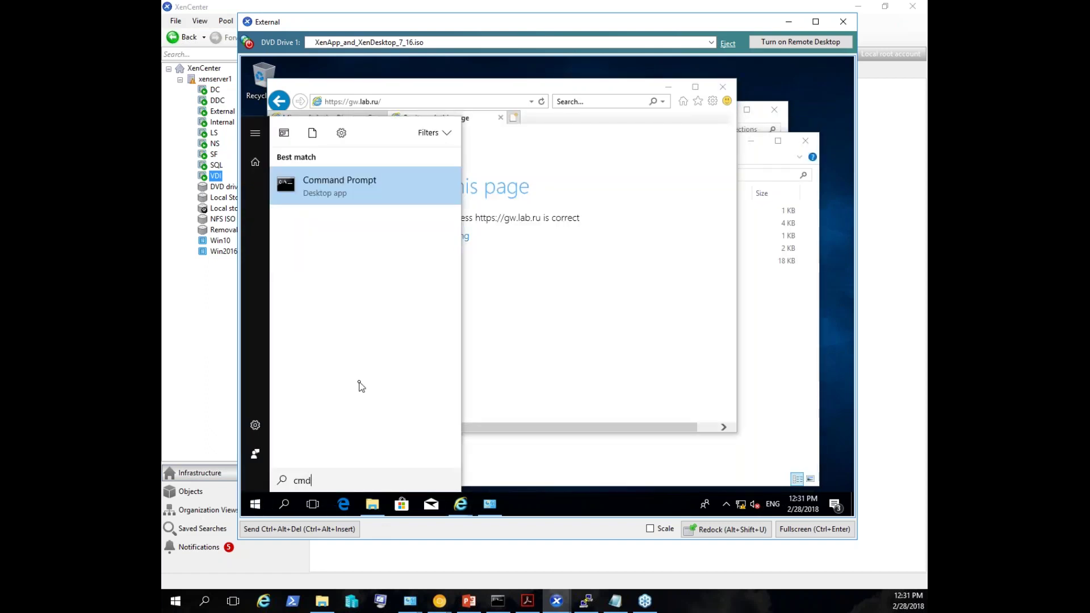
{"action": "key", "text": "Return"}
{"action": "type", "text": "ping 10."}
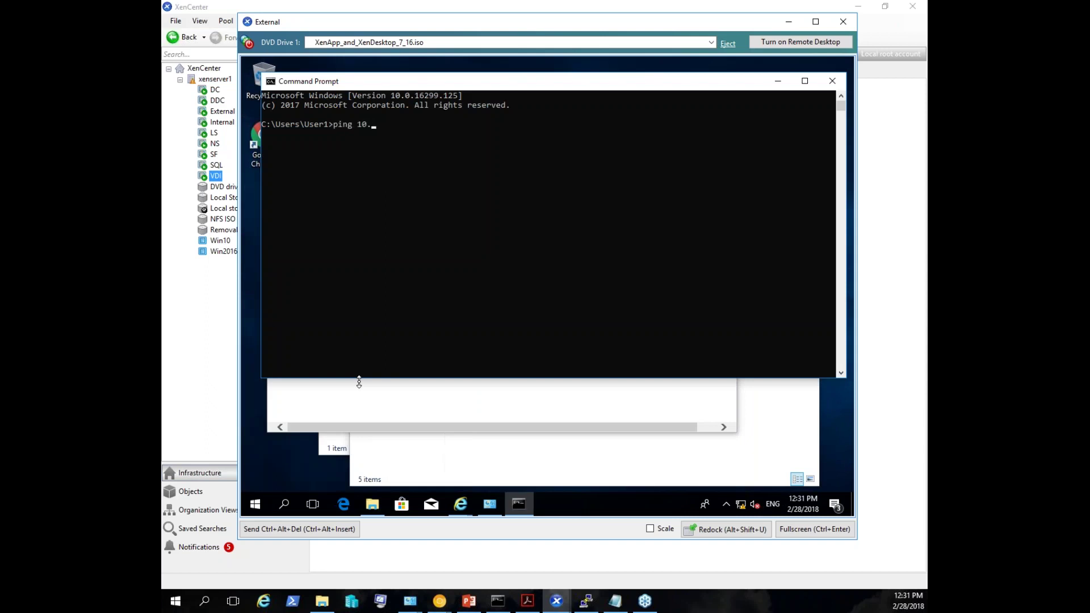
{"action": "type", "text": "10.10.242"}
{"action": "key", "text": "Return"}
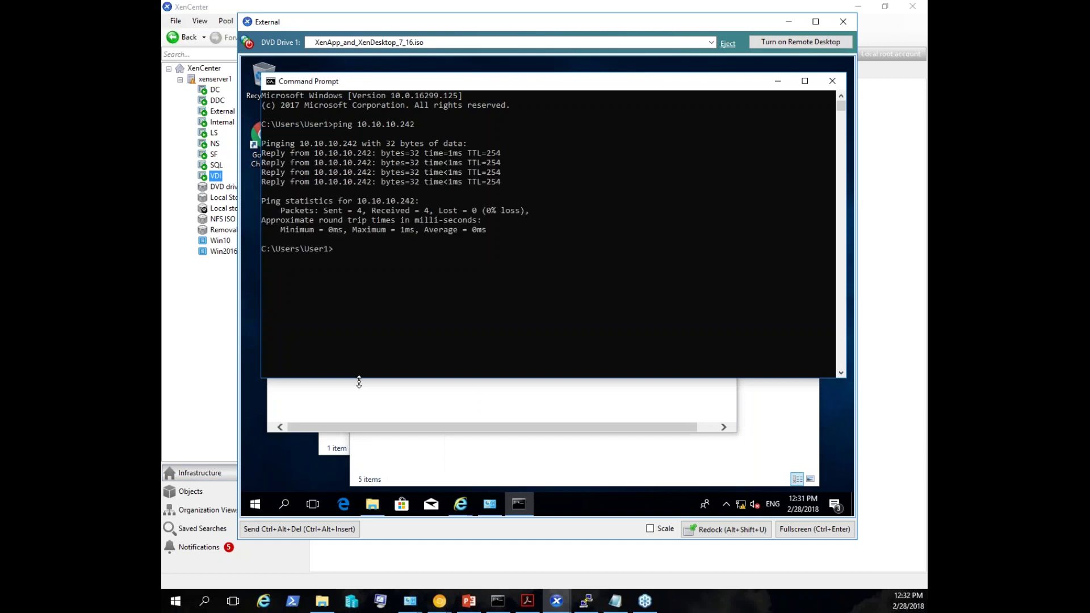
Check the 'Can't reach this page' browser window, then return to Command Prompt.
{"action": "left_click", "coordinate": [461, 503]}
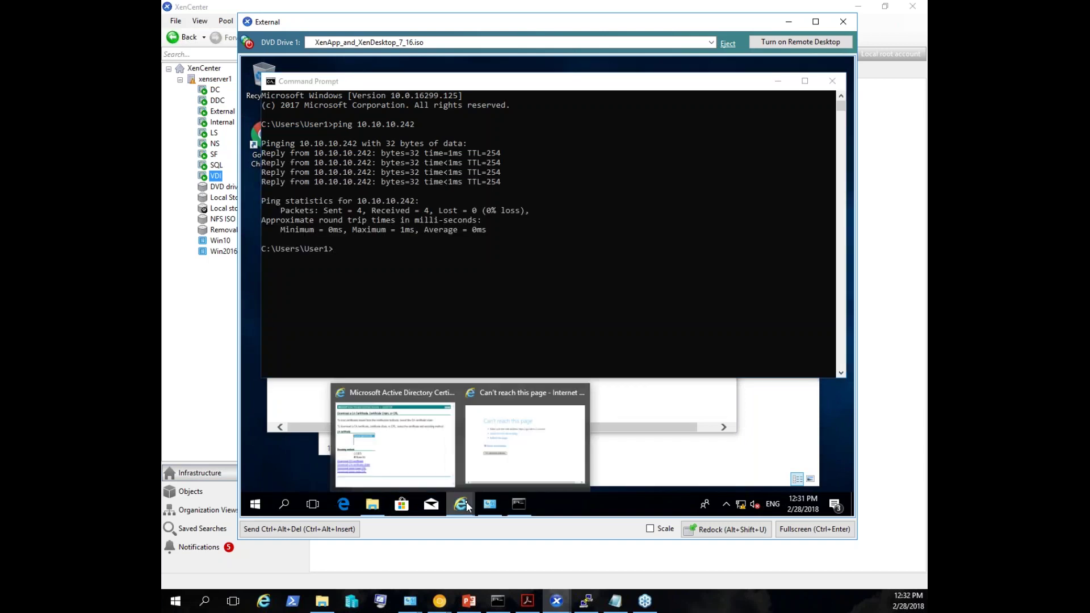
{"action": "left_click", "coordinate": [500, 433]}
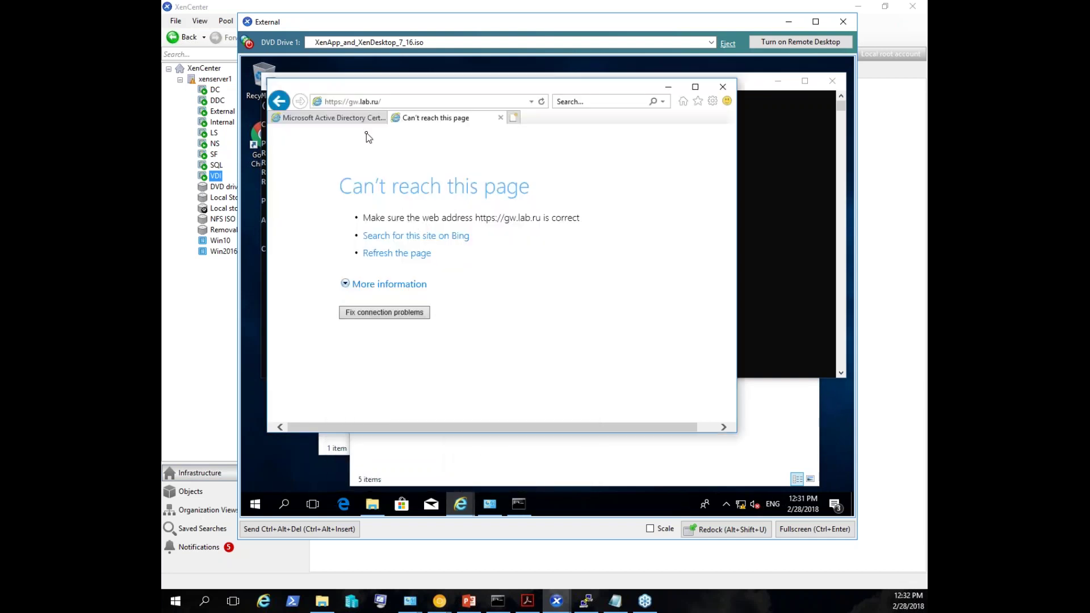
{"action": "left_click", "coordinate": [801, 290]}
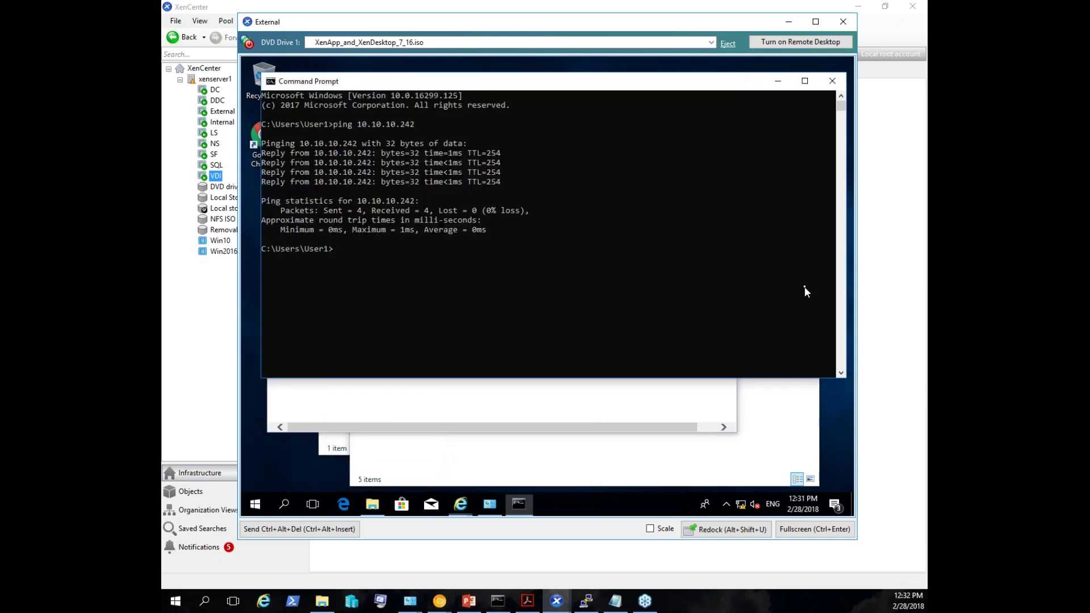
Ping gw.lab.ru, flush the DNS cache with ipconfig /flushdns, and ping it again.
{"action": "type", "text": "ping gw.lab.ru"}
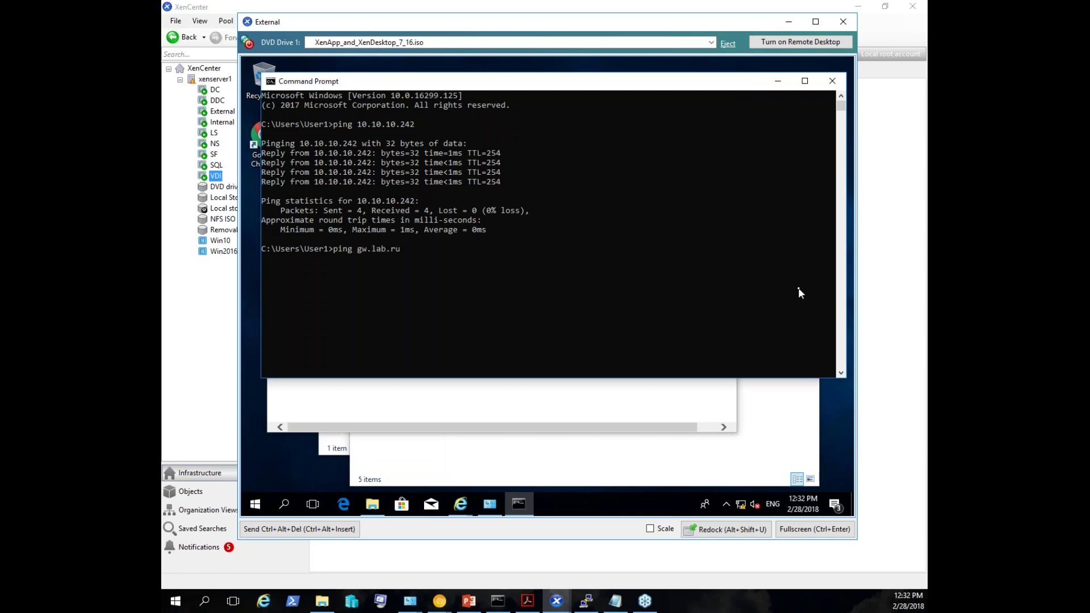
{"action": "key", "text": "Return"}
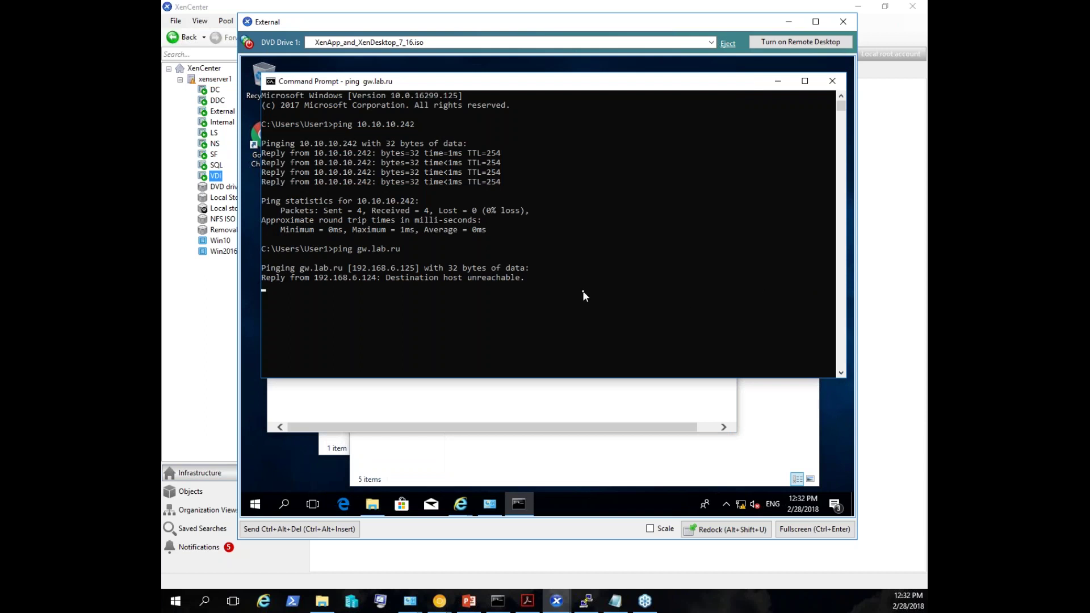
{"action": "key", "text": "ctrl+c"}
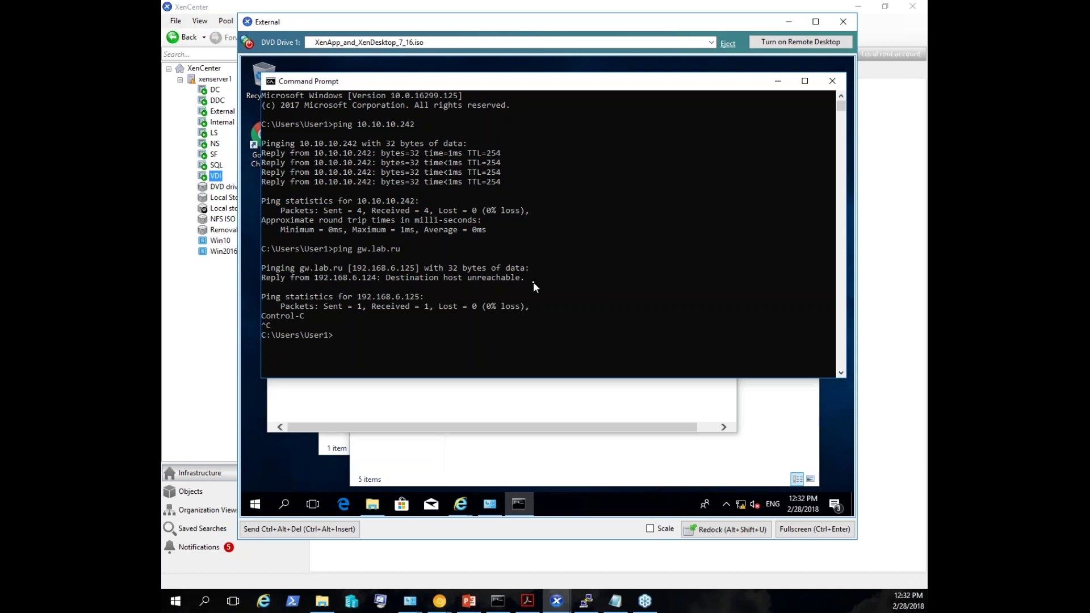
{"action": "type", "text": "ipconfig /flushdns"}
{"action": "key", "text": "Return"}
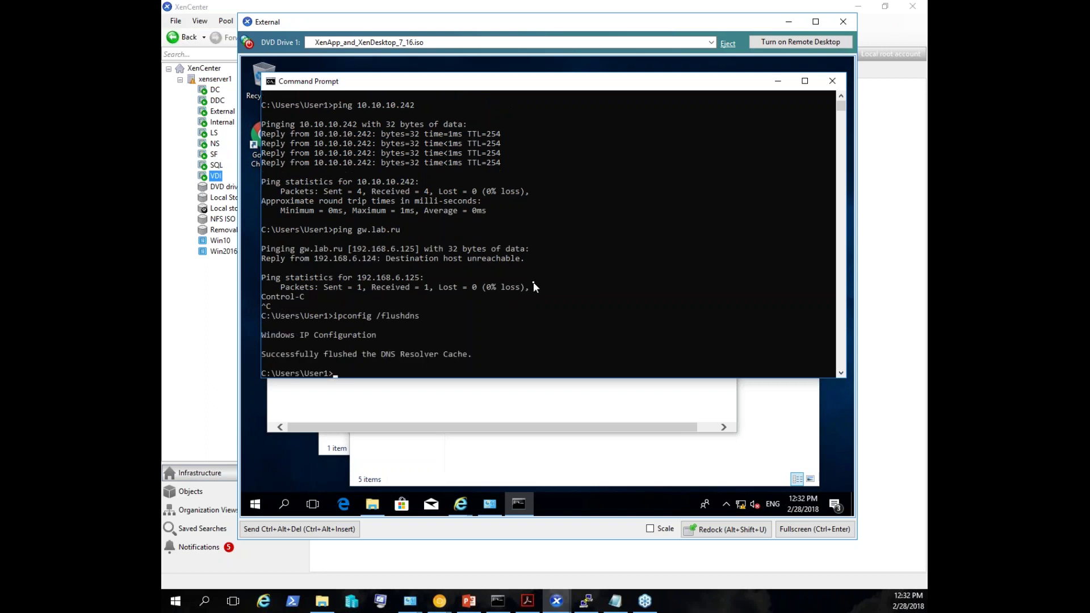
{"action": "key", "text": "Up"}
{"action": "key", "text": "Up"}
{"action": "key", "text": "Return"}
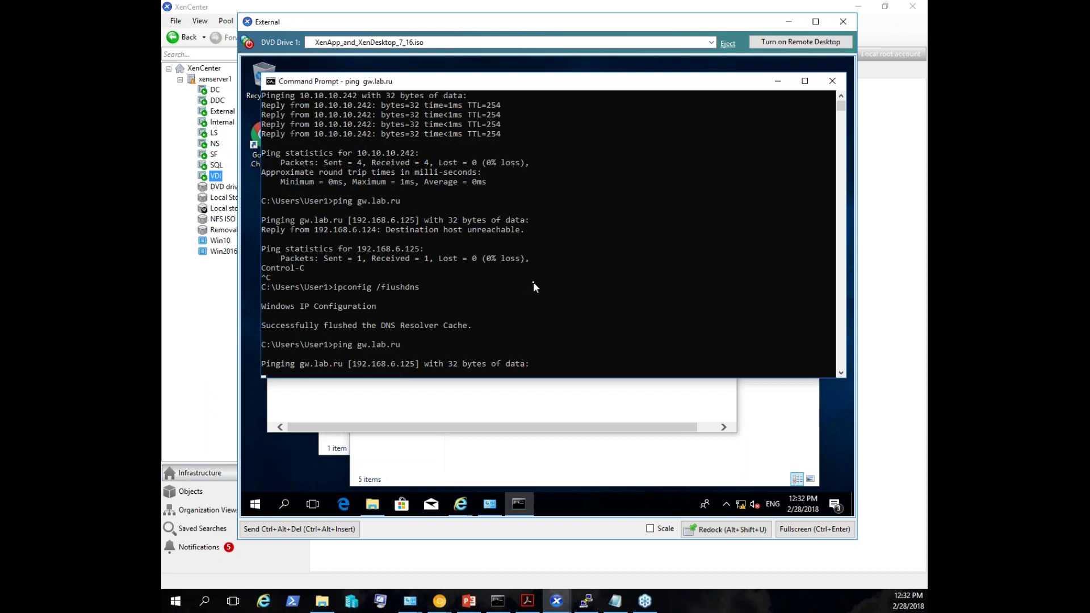
{"action": "key", "text": "ctrl+c"}
Flush the DNS cache once more using command history.
{"action": "type", "text": "ping 10.10.10.242"}
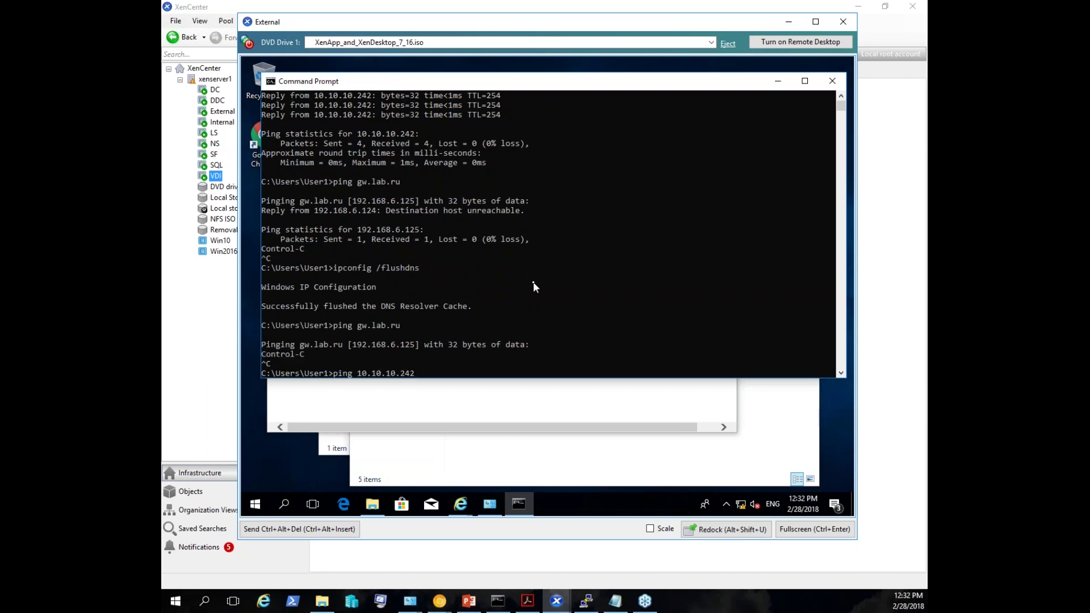
{"action": "key", "text": "Up"}
{"action": "key", "text": "Down"}
{"action": "key", "text": "Up"}
{"action": "key", "text": "Up"}
{"action": "key", "text": "Return"}
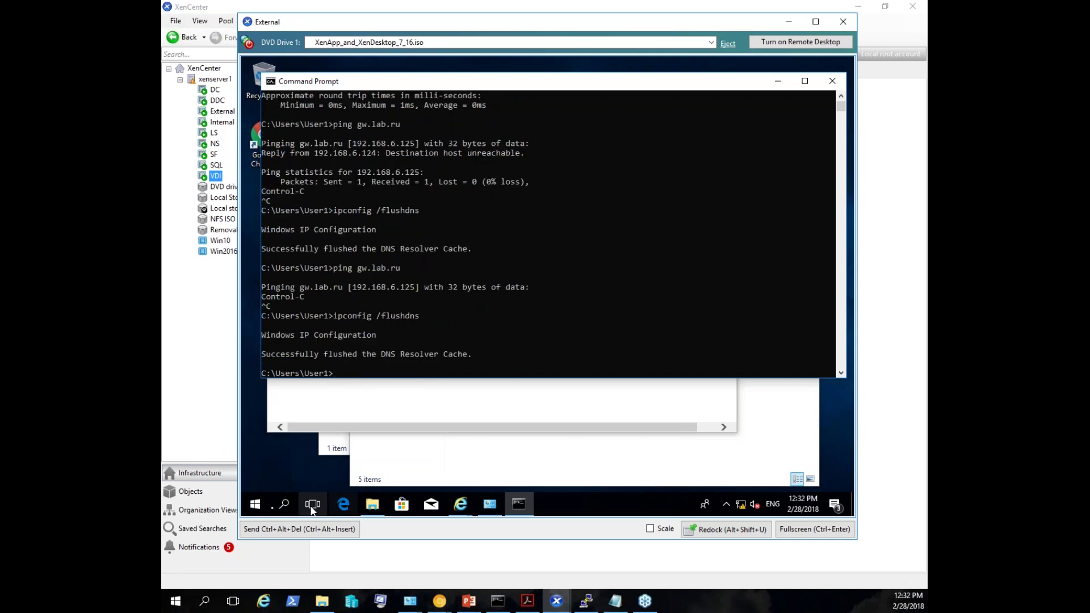
Search the Start menu for Notepad and bring up its launch options.
{"action": "left_click", "coordinate": [257, 509]}
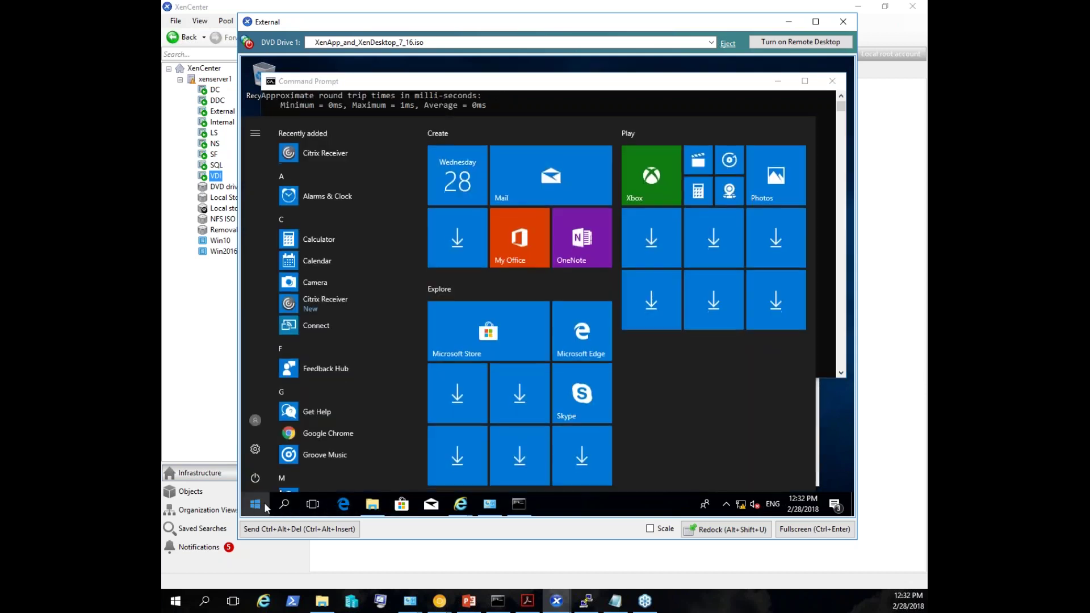
{"action": "type", "text": "note"}
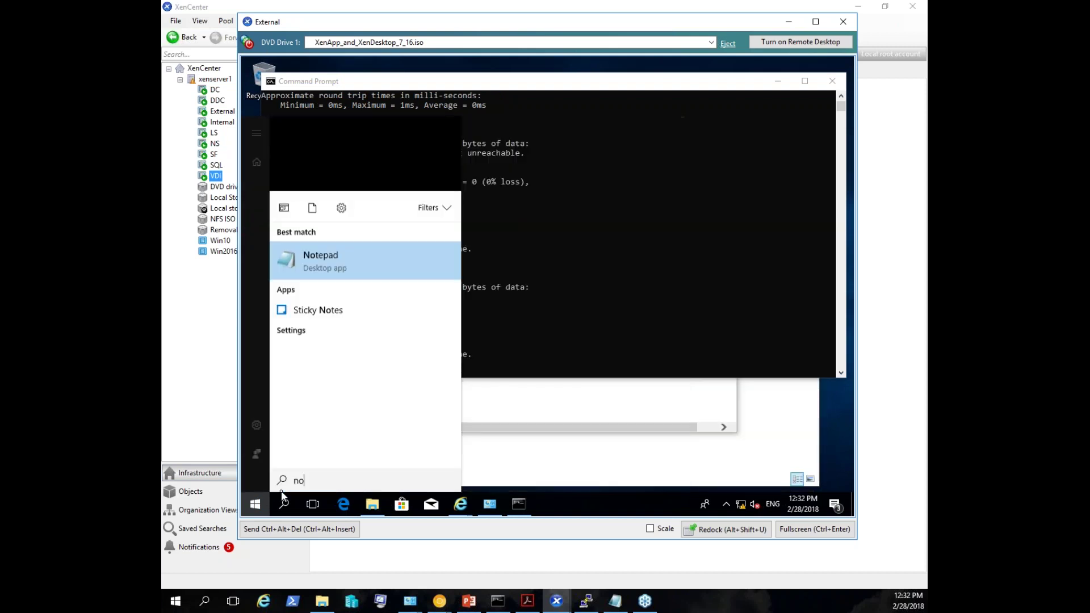
{"action": "right_click", "coordinate": [324, 192]}
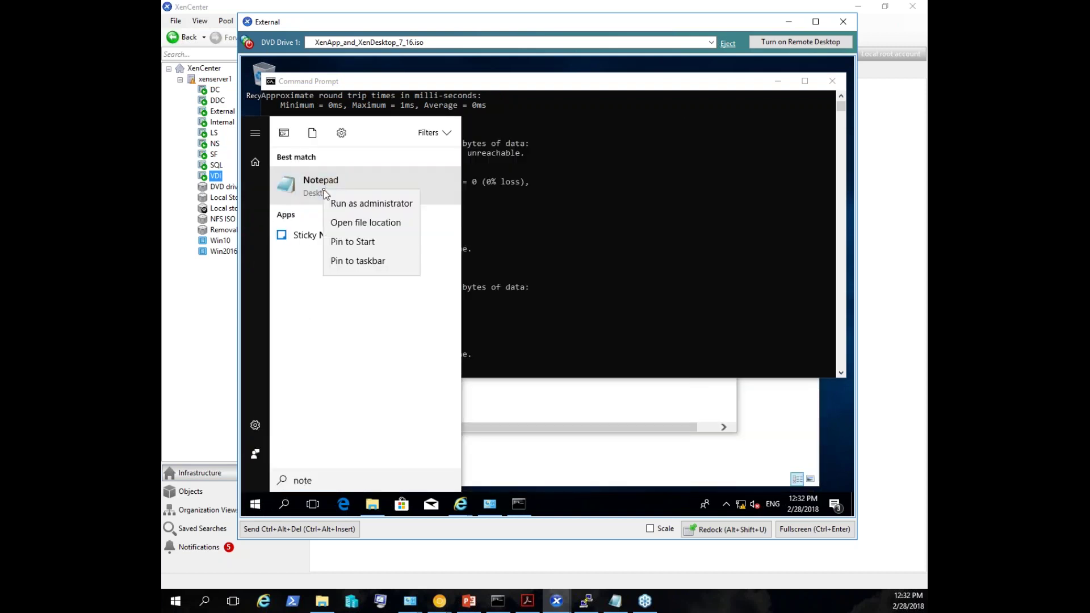
Run Notepad as administrator and open the hosts file with All Files shown.
{"action": "left_click", "coordinate": [377, 205]}
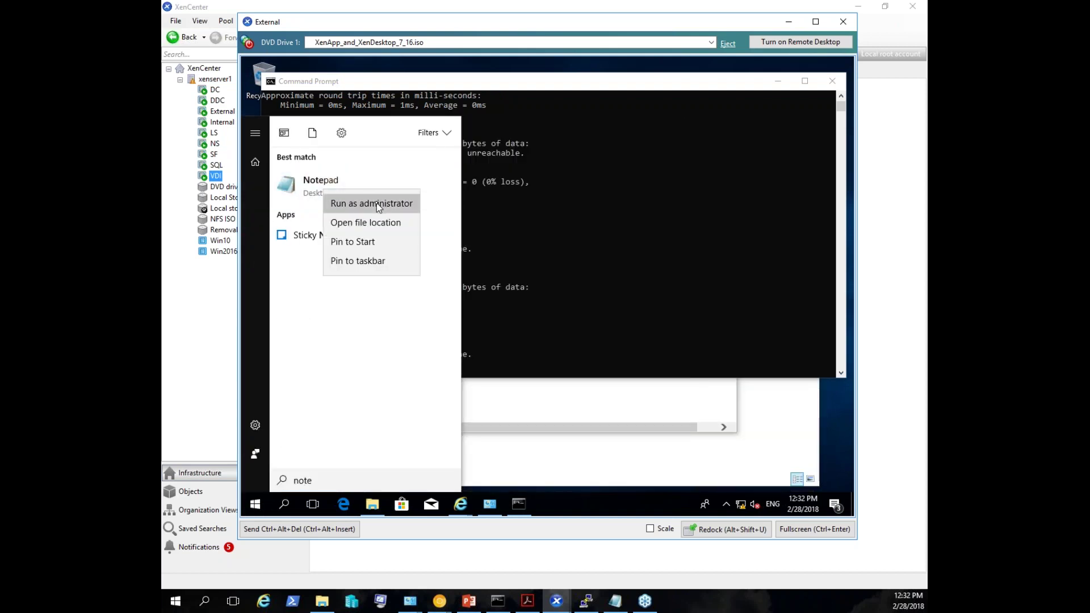
{"action": "left_click", "coordinate": [478, 365]}
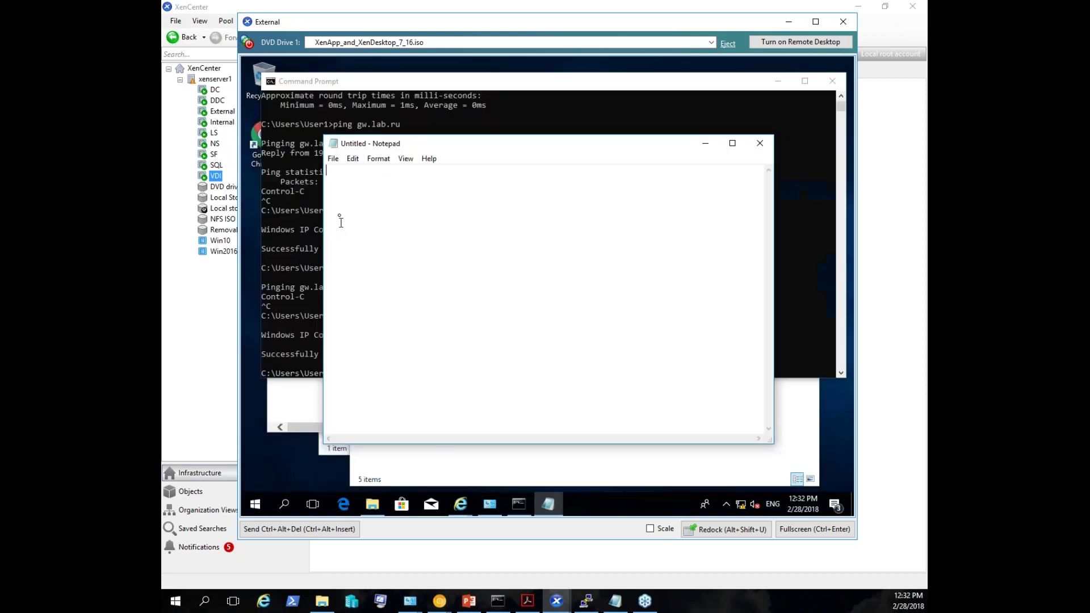
{"action": "left_click", "coordinate": [354, 159]}
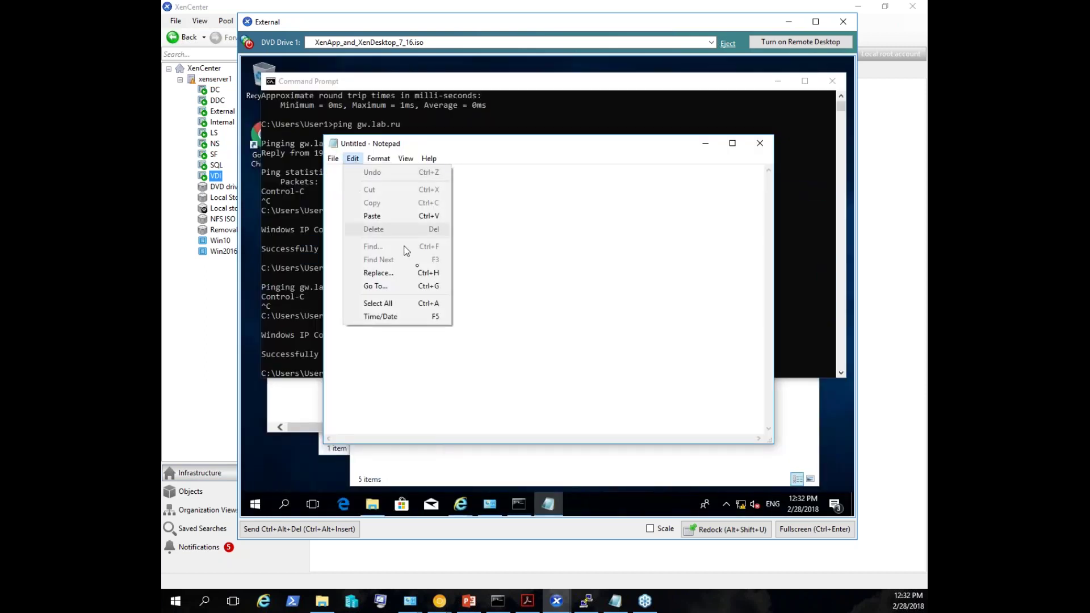
{"action": "mouse_move", "coordinate": [334, 160]}
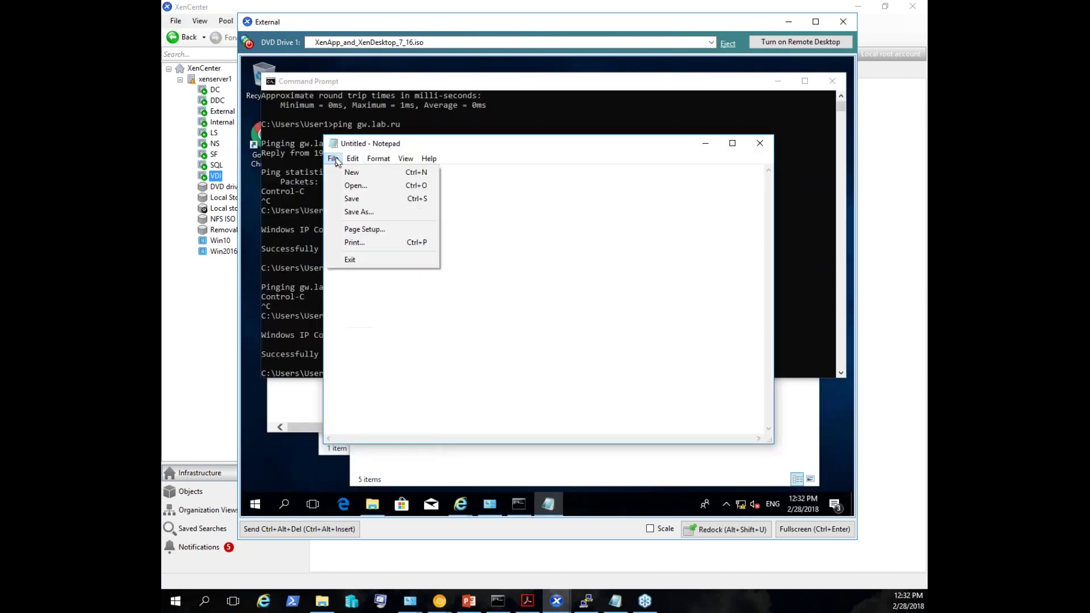
{"action": "left_click", "coordinate": [356, 186]}
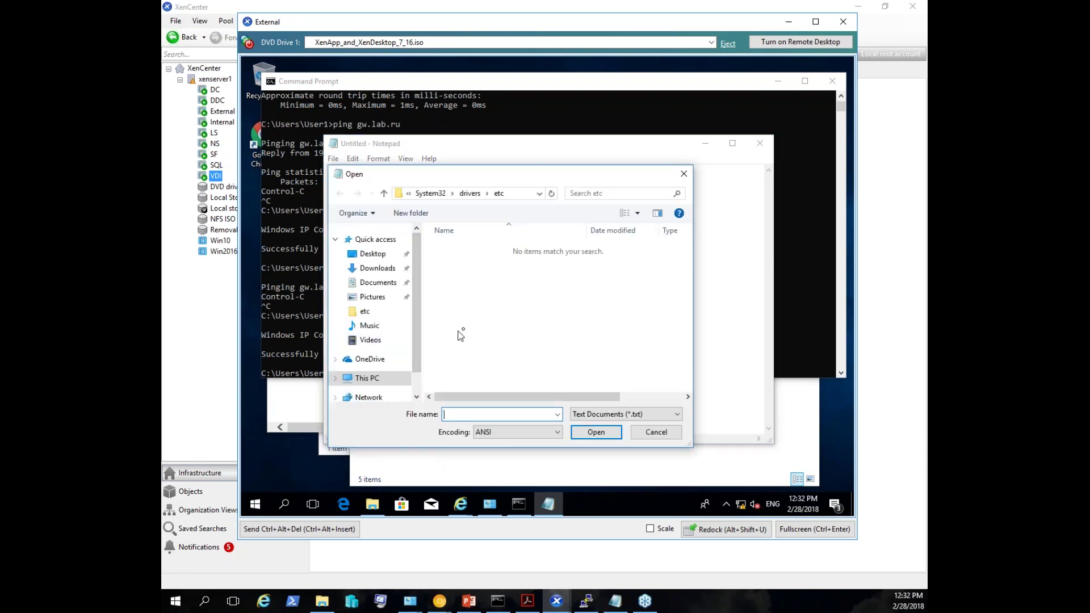
{"action": "left_click", "coordinate": [609, 416]}
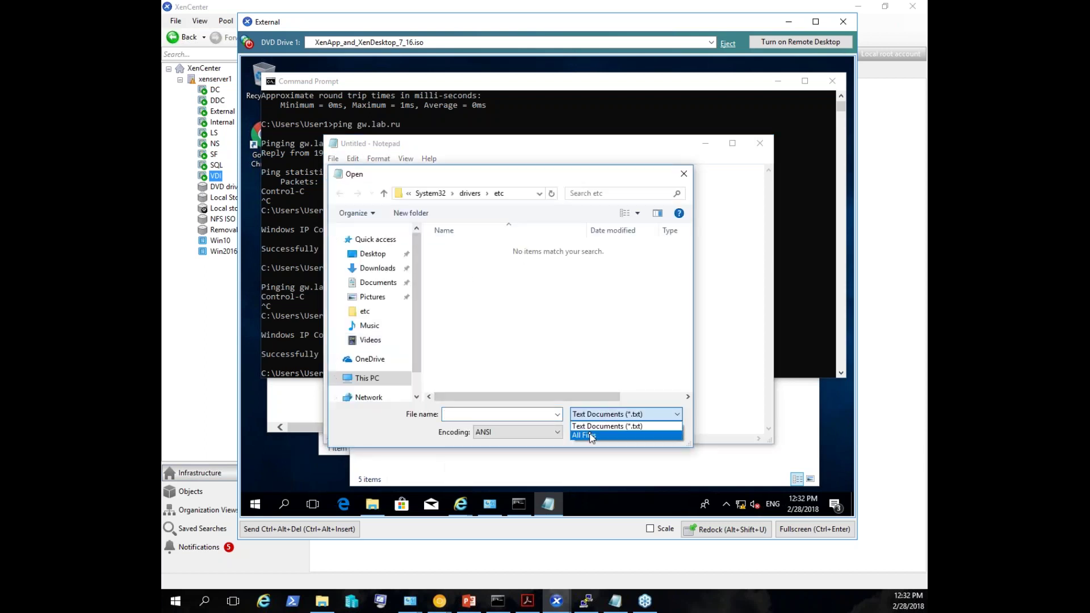
{"action": "left_click", "coordinate": [587, 435]}
{"action": "double_click", "coordinate": [465, 250]}
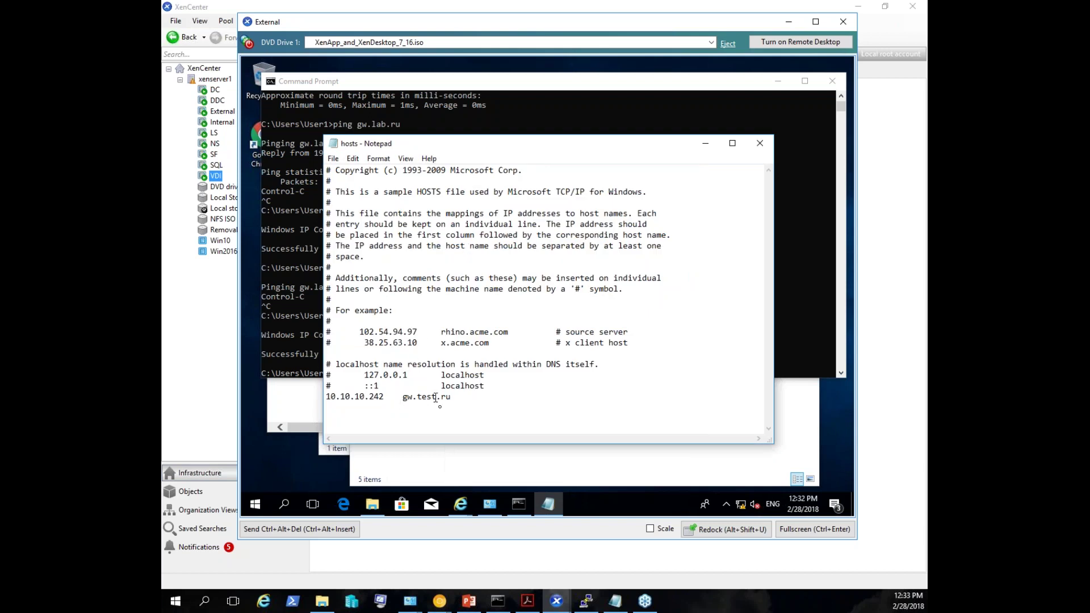
Change gw.test.ru to gw.lab.ru in hosts and save the file.
{"action": "key", "text": "BackSpace"}
{"action": "key", "text": "BackSpace"}
{"action": "key", "text": "BackSpace"}
{"action": "key", "text": "BackSpace"}
{"action": "type", "text": "lab"}
{"action": "left_click", "coordinate": [761, 144]}
{"action": "left_click", "coordinate": [518, 287]}
Rerun the ping to gw.lab.ru in Command Prompt and stop it once it succeeds.
{"action": "left_click", "coordinate": [523, 301]}
{"action": "key", "text": "Up"}
{"action": "key", "text": "Up"}
{"action": "key", "text": "Return"}
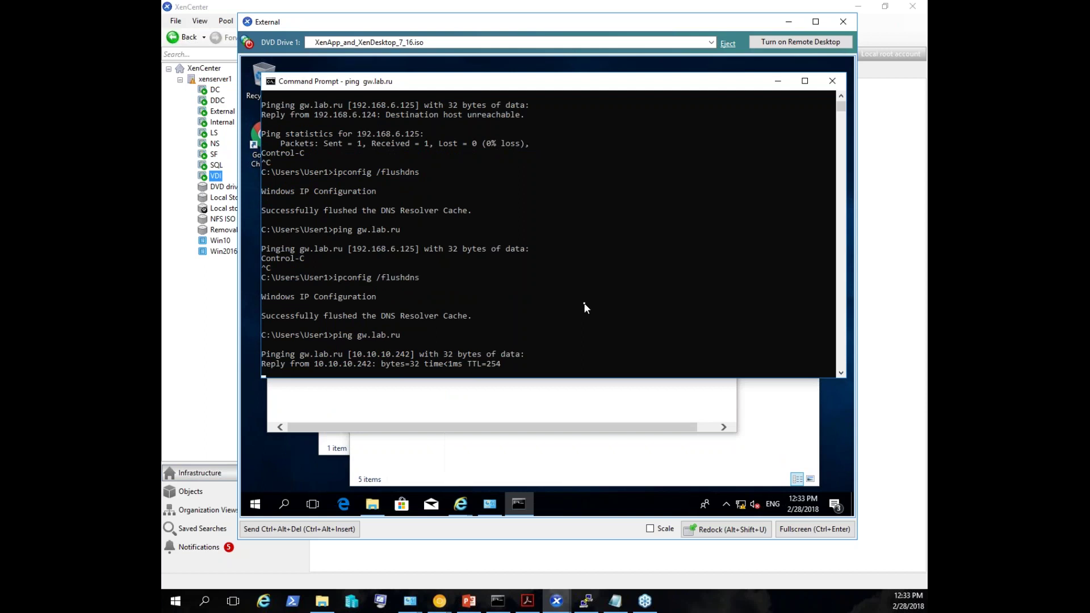
{"action": "key", "text": "ctrl+c"}
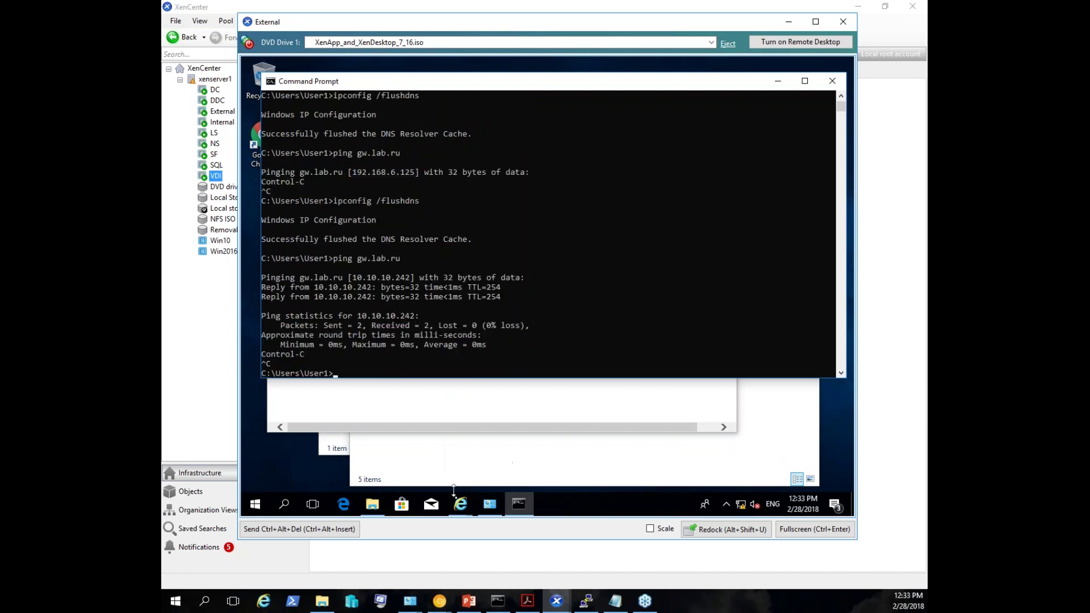
Reload the gw.lab.ru page in the 'Can't reach this page' browser window.
{"action": "left_click", "coordinate": [460, 503]}
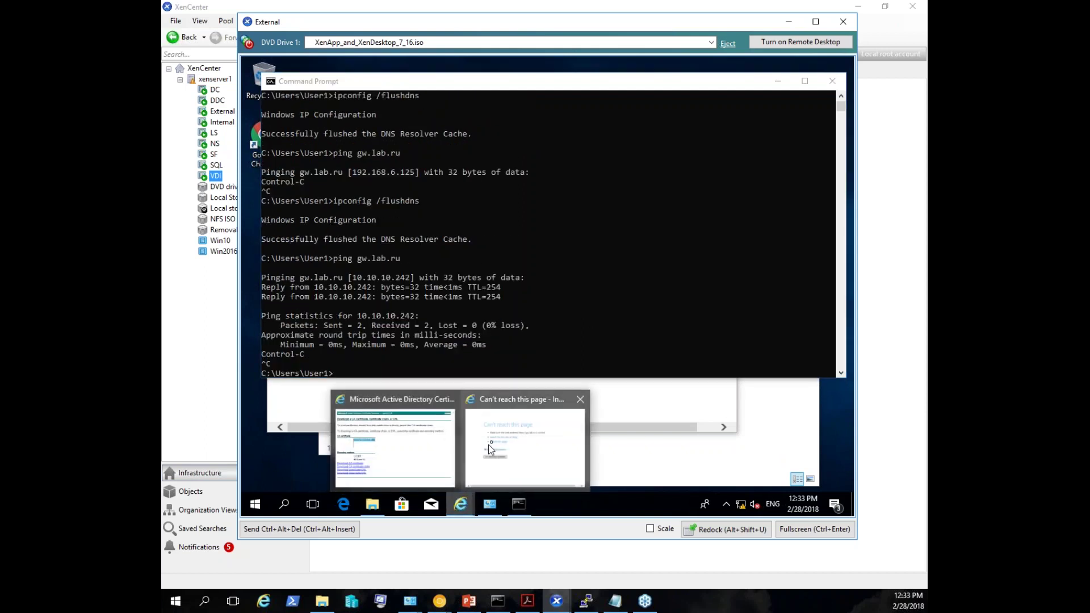
{"action": "left_click", "coordinate": [491, 449]}
{"action": "left_click", "coordinate": [457, 106]}
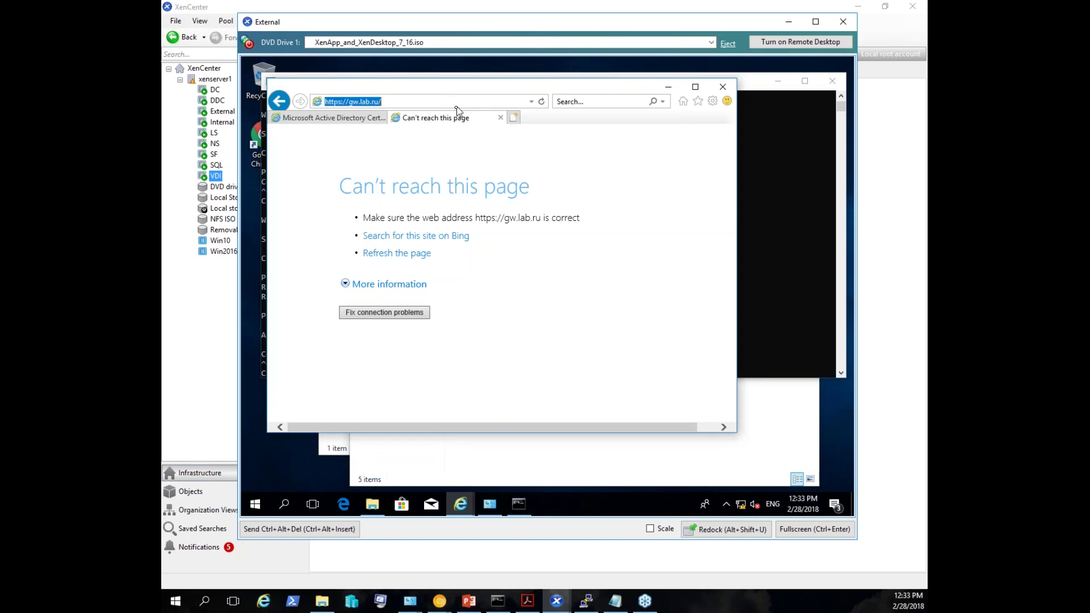
{"action": "key", "text": "Return"}
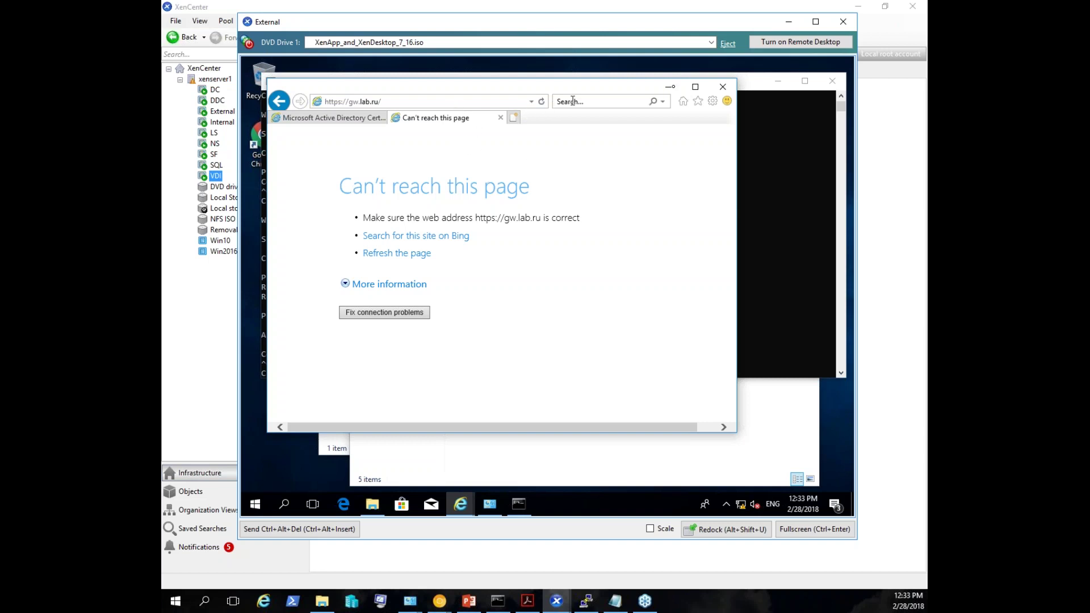
Copy the gw.lab.ru address and close all browser tabs.
{"action": "left_click", "coordinate": [407, 102]}
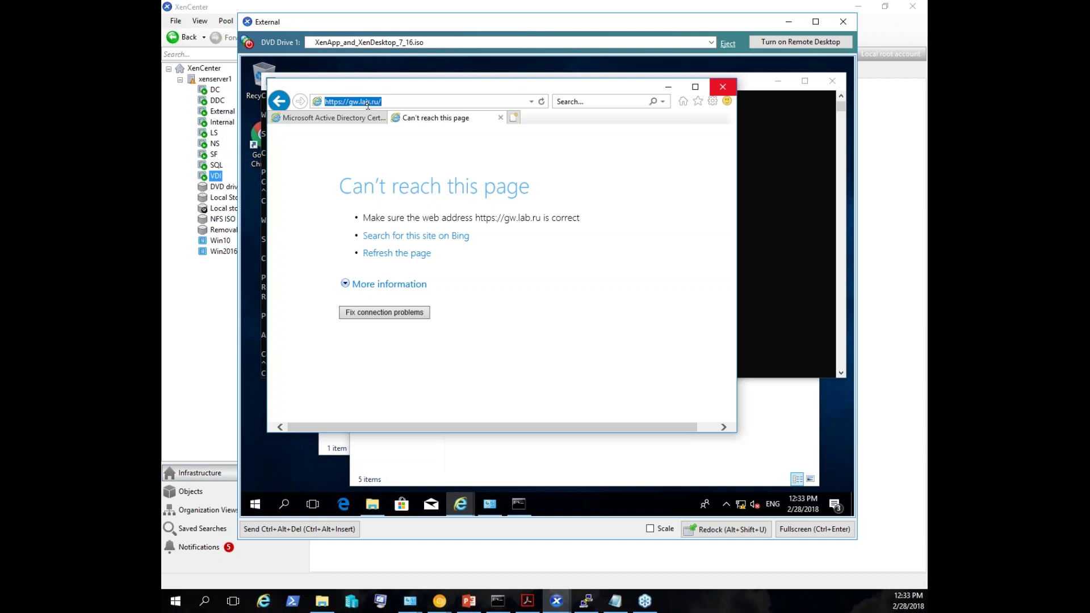
{"action": "right_click", "coordinate": [367, 106]}
{"action": "left_click", "coordinate": [410, 145]}
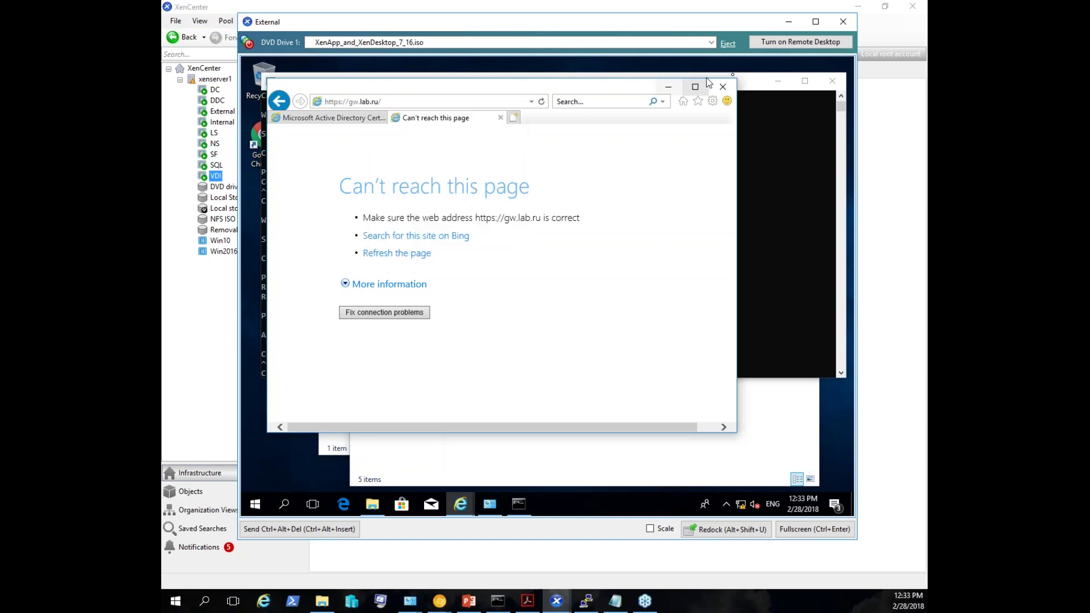
{"action": "left_click", "coordinate": [722, 87]}
{"action": "left_click", "coordinate": [499, 270]}
Ping gw.lab.ru again, getting replies from 10.10.10.242, and open the Start menu.
{"action": "left_click", "coordinate": [495, 344]}
{"action": "key", "text": "Up"}
{"action": "key", "text": "Return"}
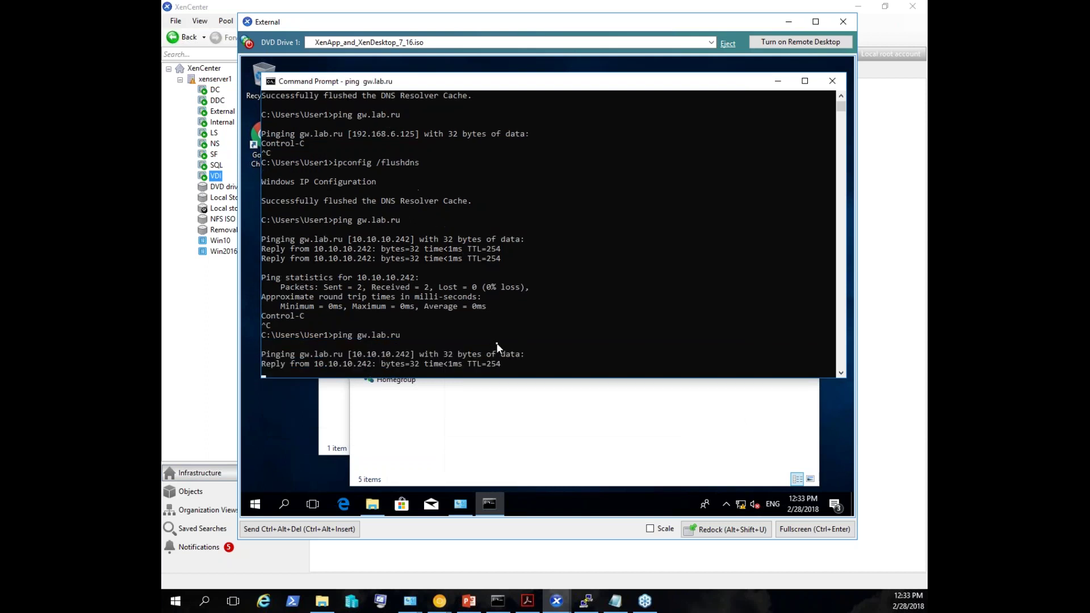
{"action": "key", "text": "ctrl+c"}
{"action": "mouse_move", "coordinate": [489, 504]}
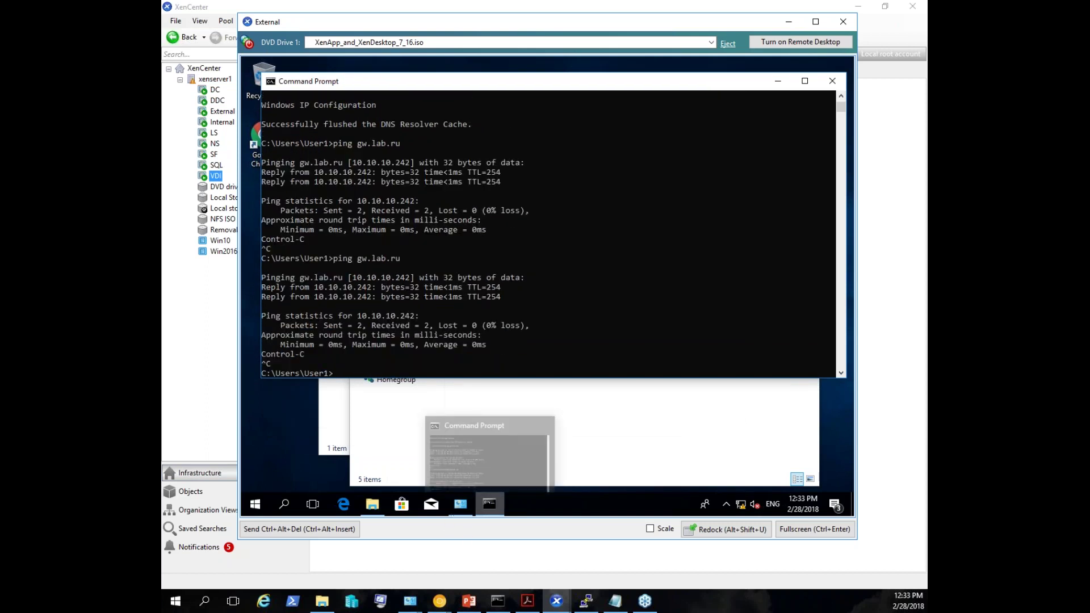
{"action": "left_click", "coordinate": [256, 504]}
Start Internet Explorer and load the pasted gw.lab.ru gateway address.
{"action": "type", "text": "internet"}
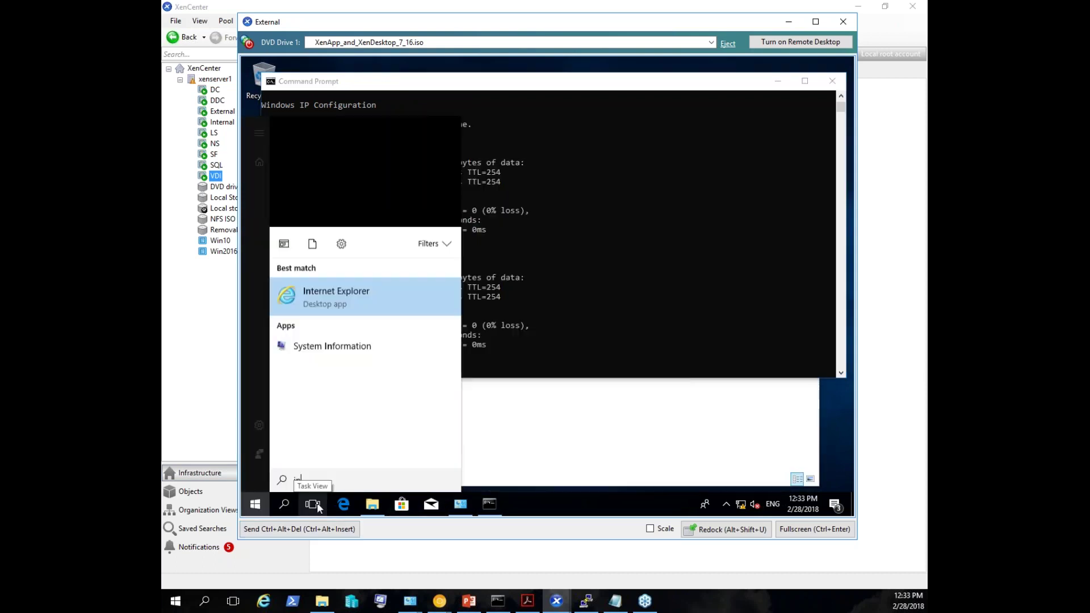
{"action": "key", "text": "Return"}
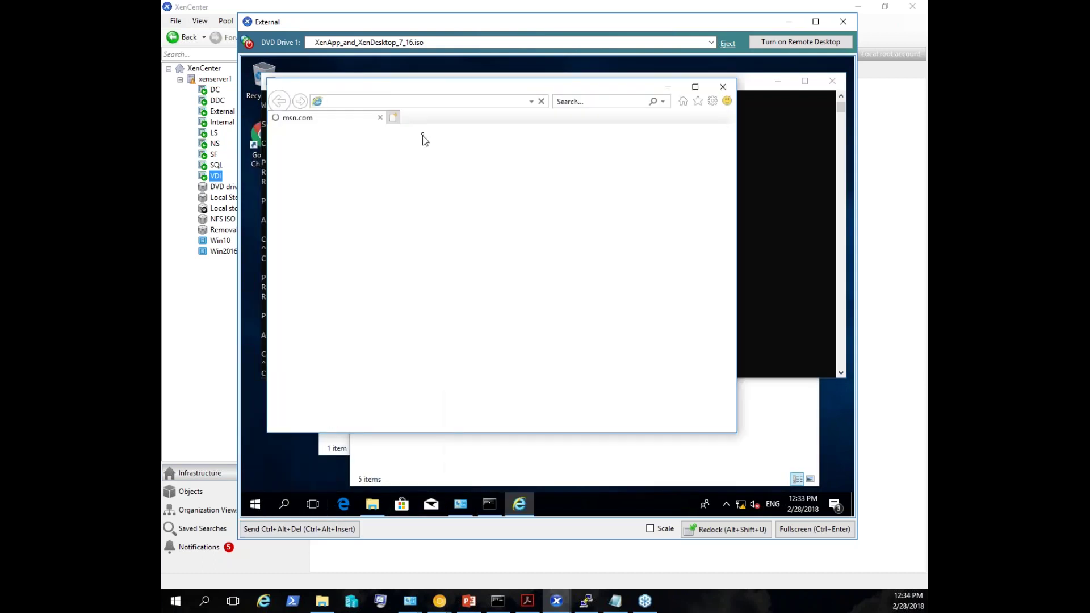
{"action": "right_click", "coordinate": [384, 103]}
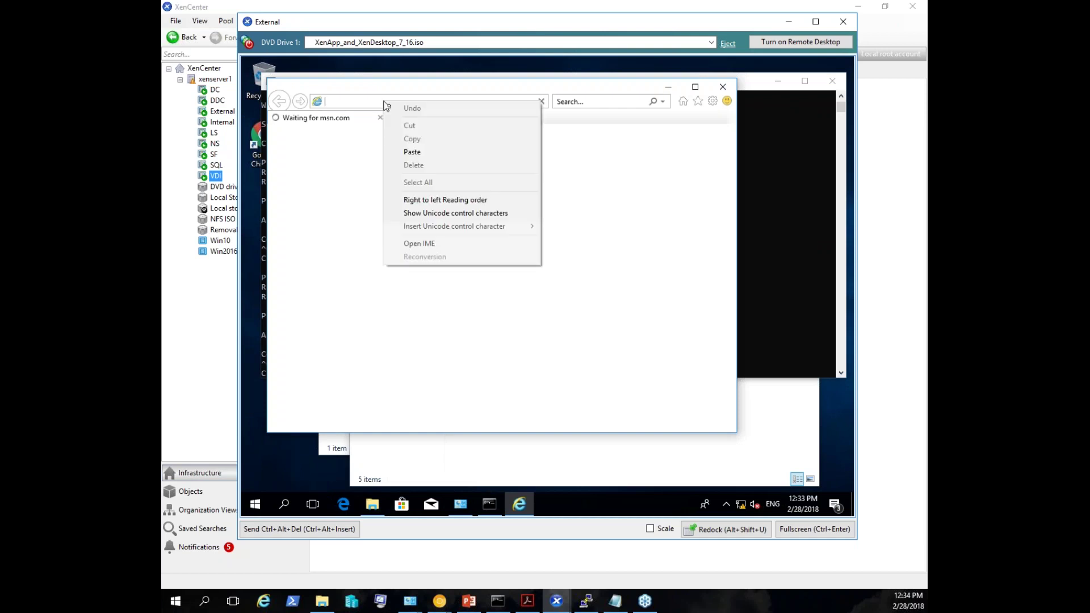
{"action": "left_click", "coordinate": [417, 151]}
{"action": "key", "text": "Return"}
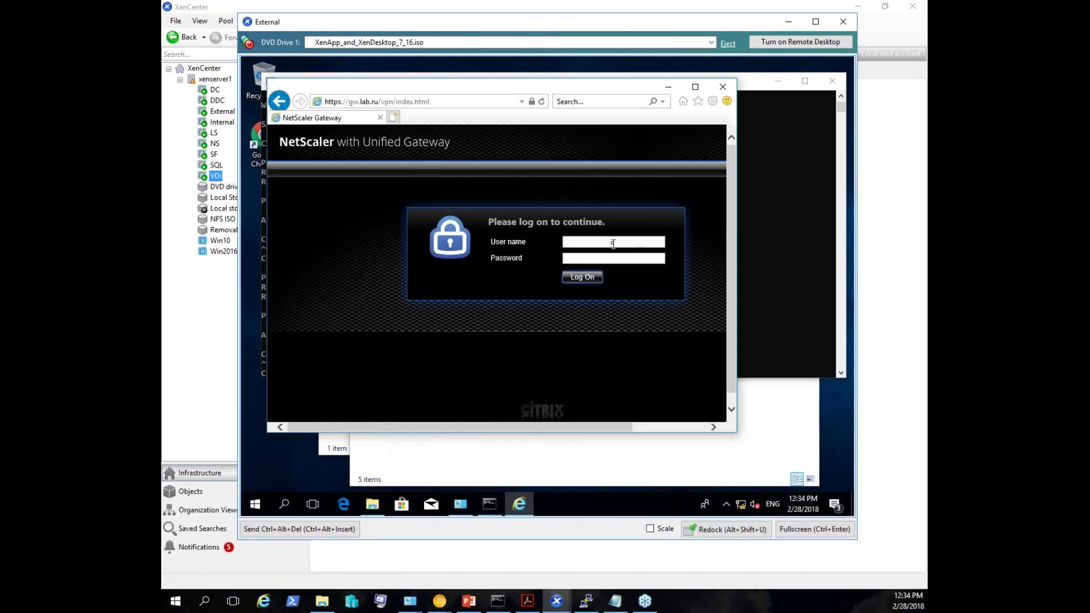
Log on to the NetScaler Gateway with the administrator user name and its password.
{"action": "left_click", "coordinate": [620, 243]}
{"action": "left_click", "coordinate": [593, 278]}
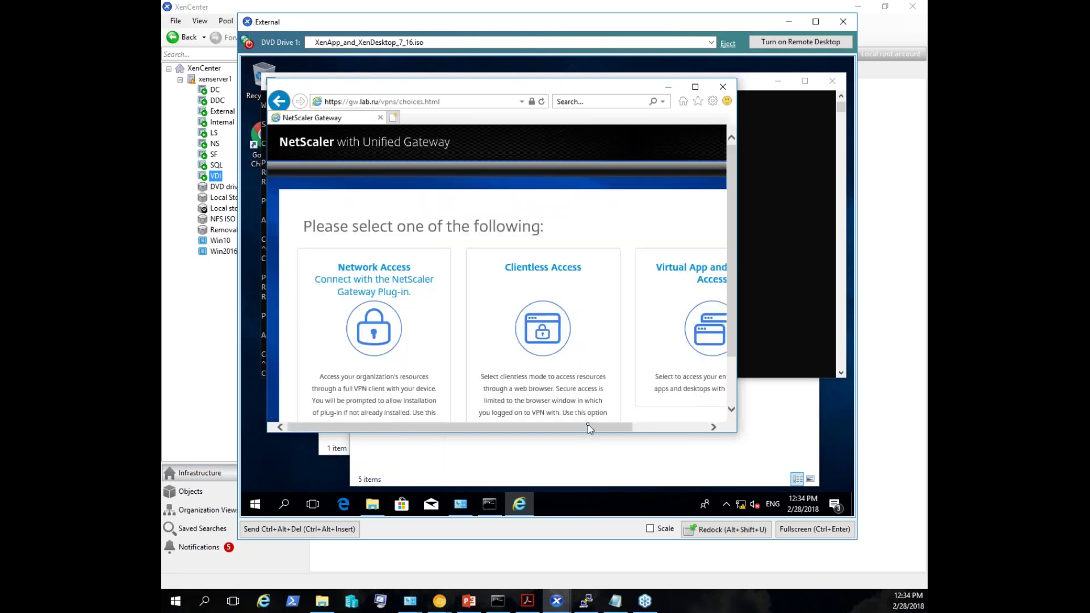
{"action": "left_click_drag", "start_coordinate": [589, 432], "coordinate": [636, 425]}
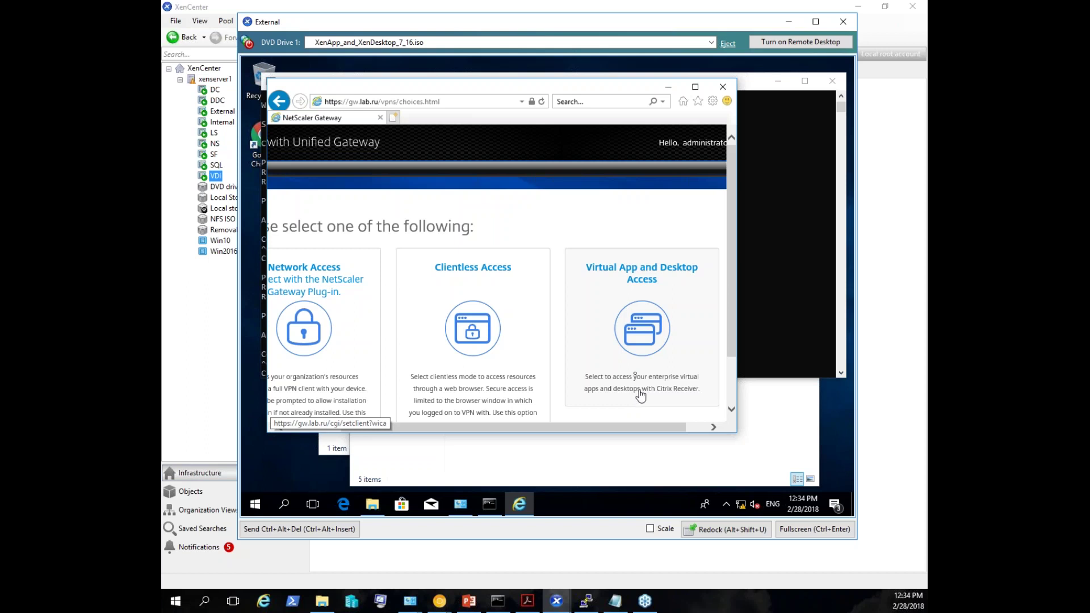
Pick Virtual App and Desktop Access, allow the ICA add-on and Connection Manager, then view Desktops.
{"action": "left_click", "coordinate": [638, 339]}
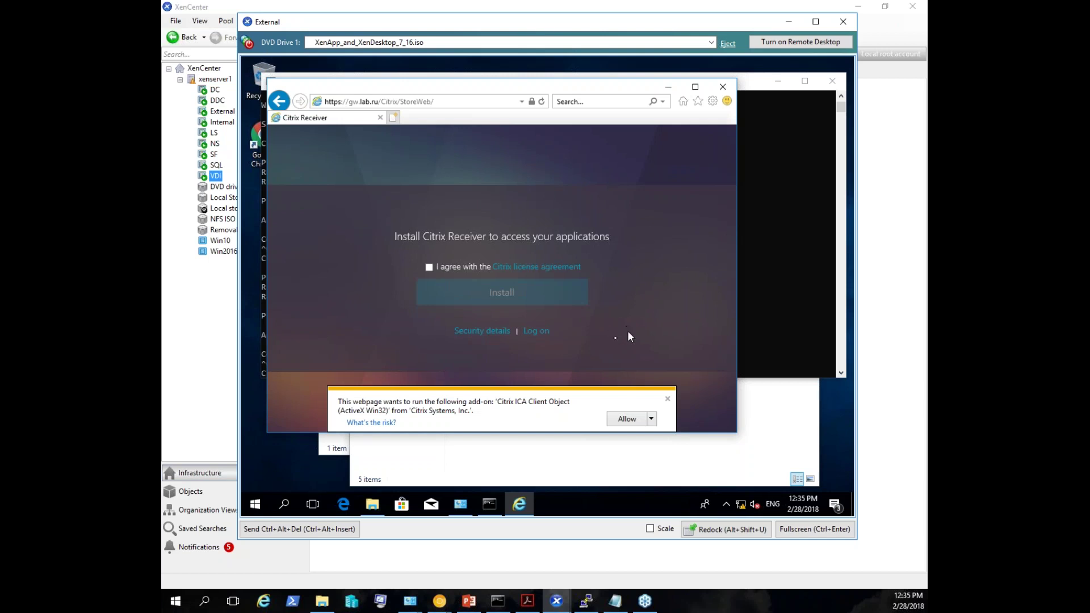
{"action": "left_click", "coordinate": [626, 419]}
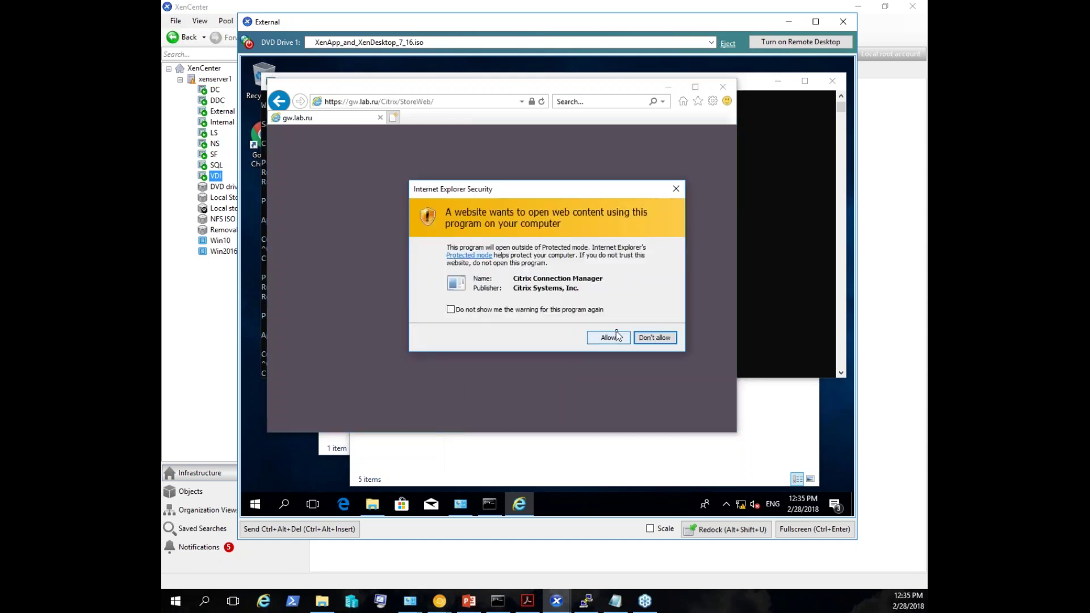
{"action": "left_click", "coordinate": [554, 311]}
{"action": "left_click", "coordinate": [609, 338]}
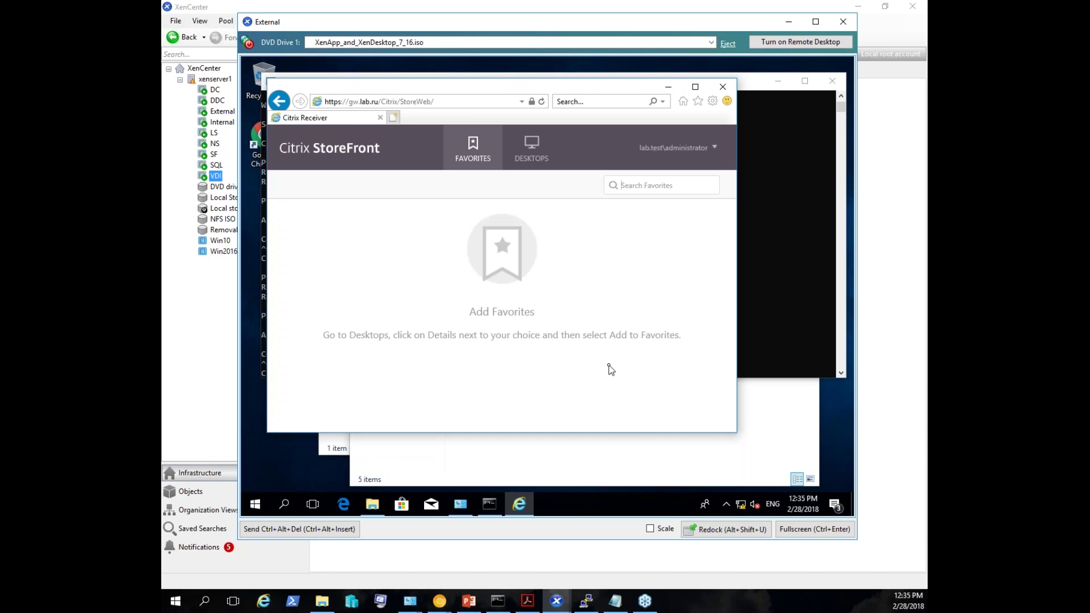
{"action": "left_click", "coordinate": [523, 148]}
Launch the VDI desktop and open its downloaded .ica file to start the Desktop Viewer.
{"action": "left_click", "coordinate": [338, 242]}
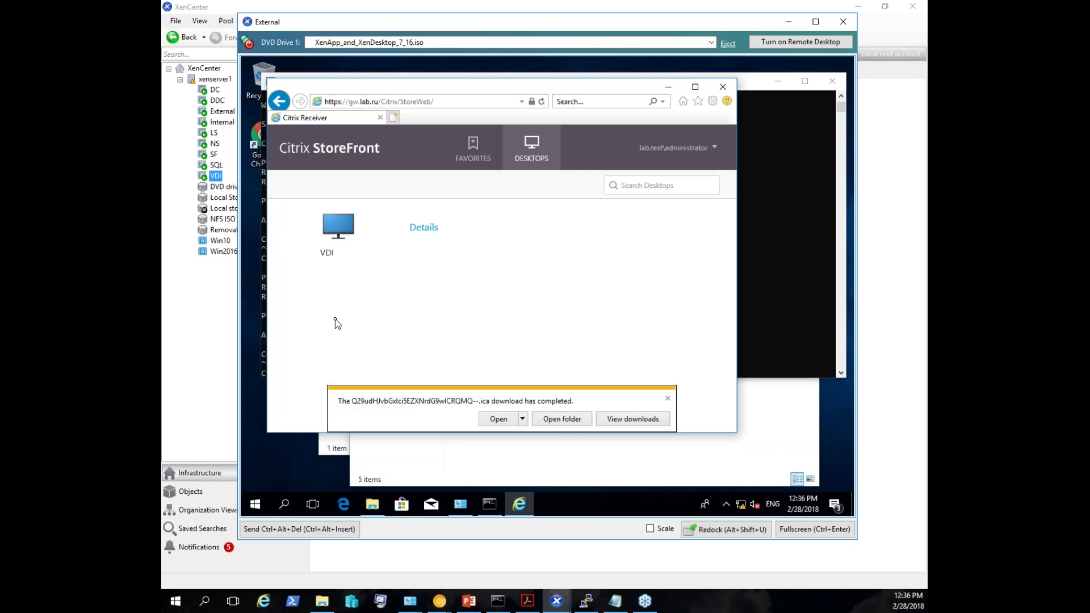
{"action": "left_click", "coordinate": [499, 422]}
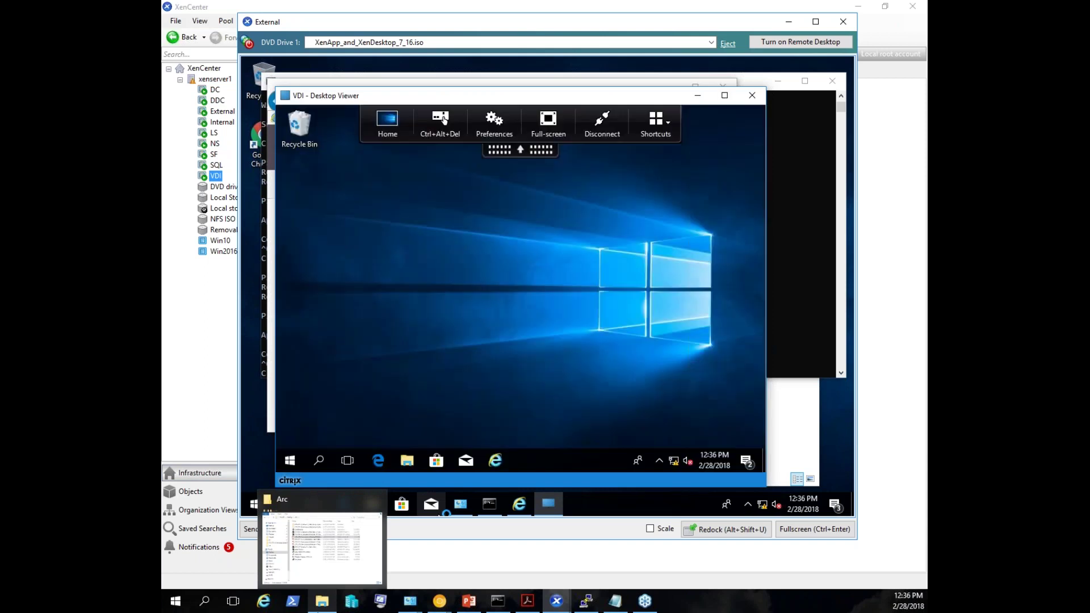
Bring the virtual machine window forward and open Citrix Receiver's Advanced Preferences from the tray.
{"action": "mouse_move", "coordinate": [557, 601]}
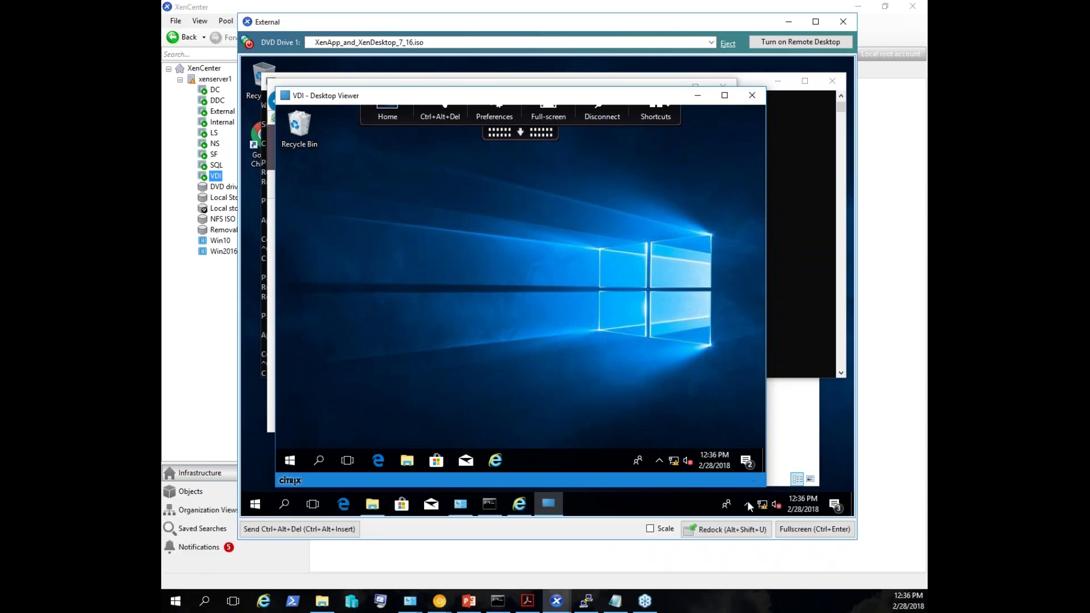
{"action": "left_click", "coordinate": [747, 503]}
{"action": "left_click", "coordinate": [725, 505]}
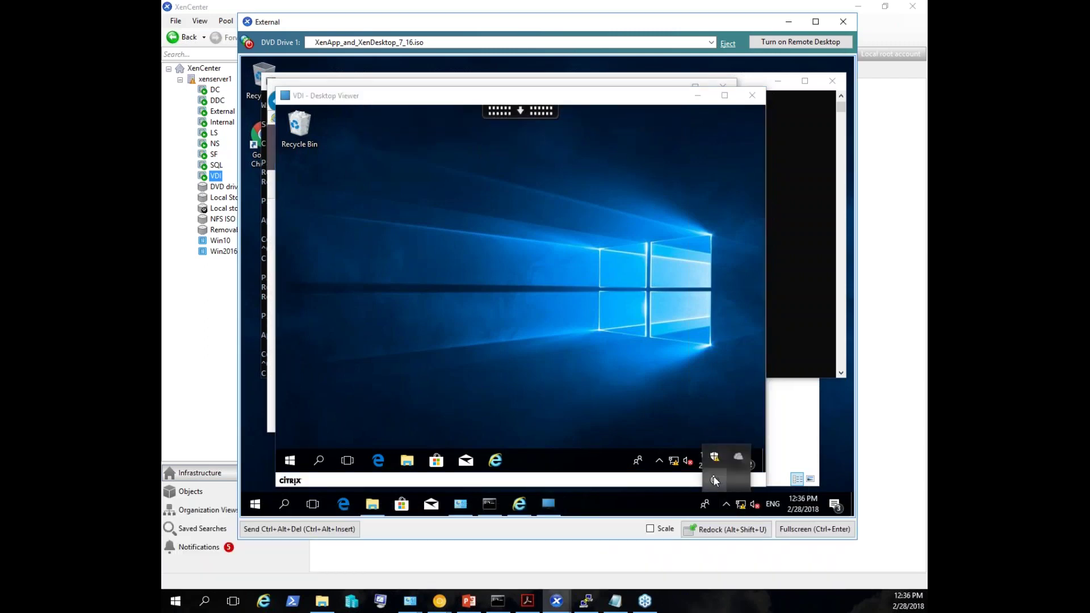
{"action": "right_click", "coordinate": [714, 480]}
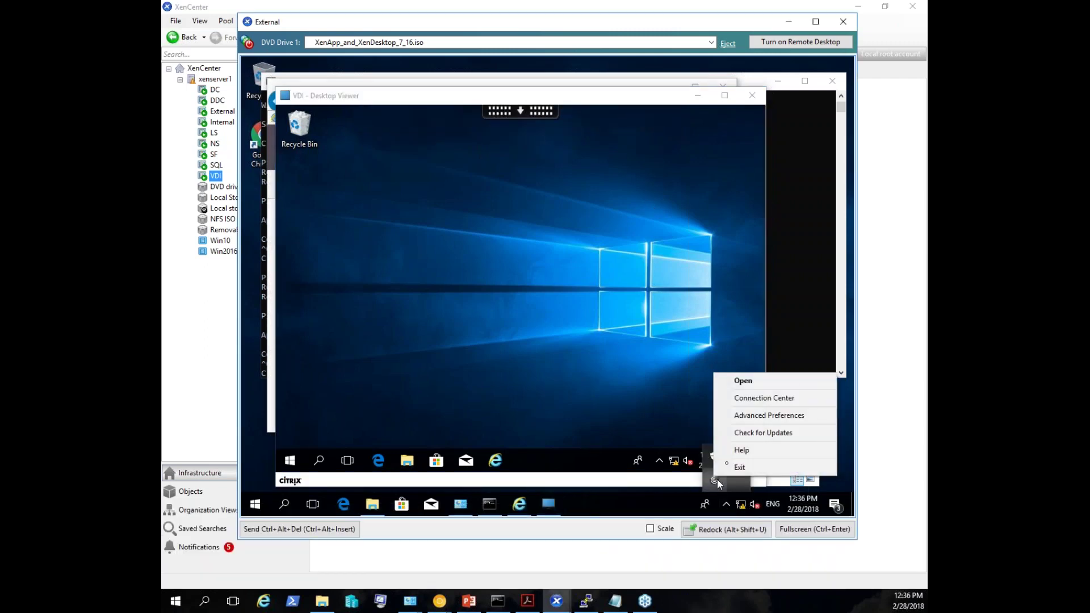
{"action": "left_click", "coordinate": [763, 416]}
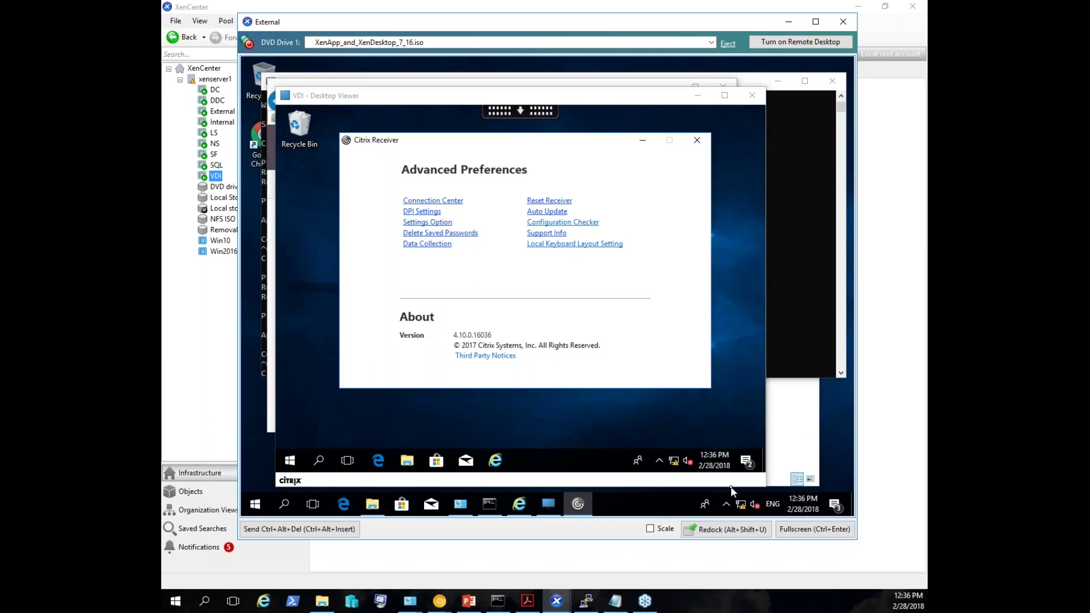
Confirm the VDI session's 256-bit DTLSv1 encryption in Connection Center, close it, and return to PowerPoint.
{"action": "left_click", "coordinate": [443, 200]}
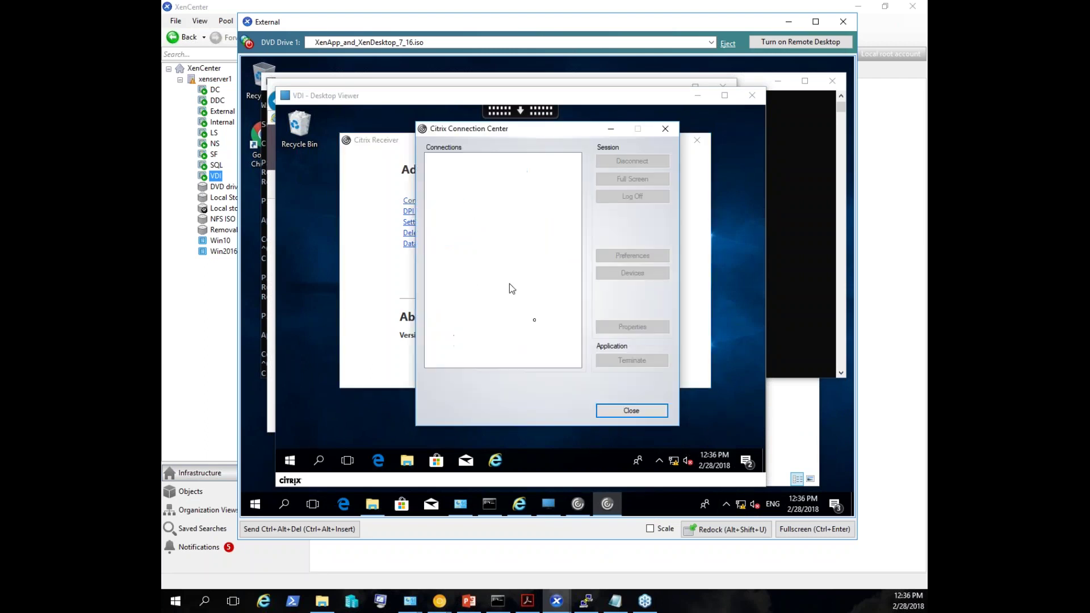
{"action": "left_click", "coordinate": [633, 327]}
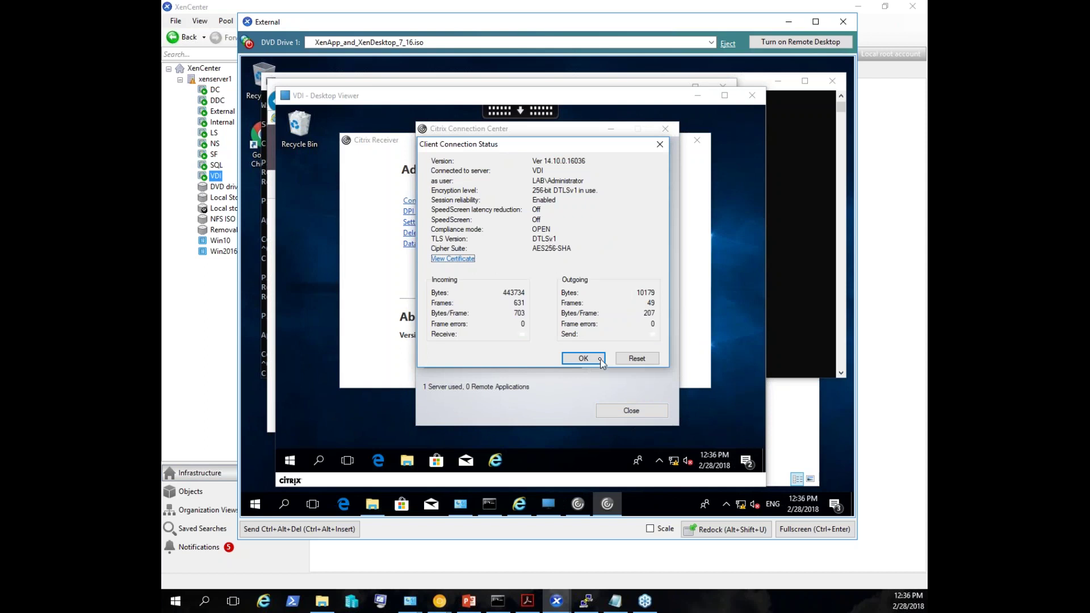
{"action": "left_click", "coordinate": [600, 360]}
{"action": "left_click", "coordinate": [628, 410]}
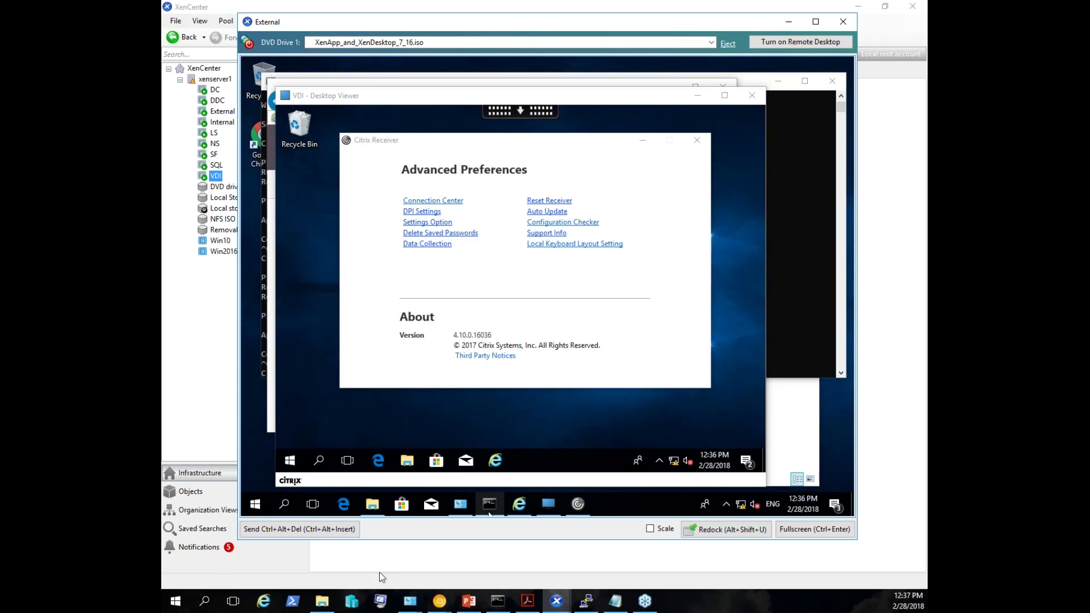
{"action": "left_click", "coordinate": [469, 601]}
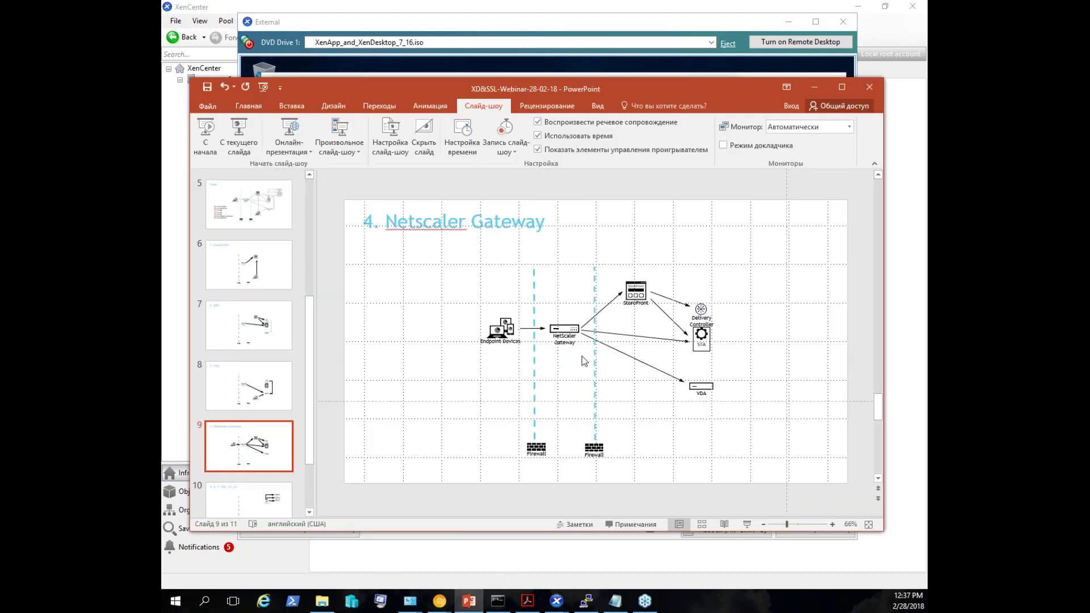
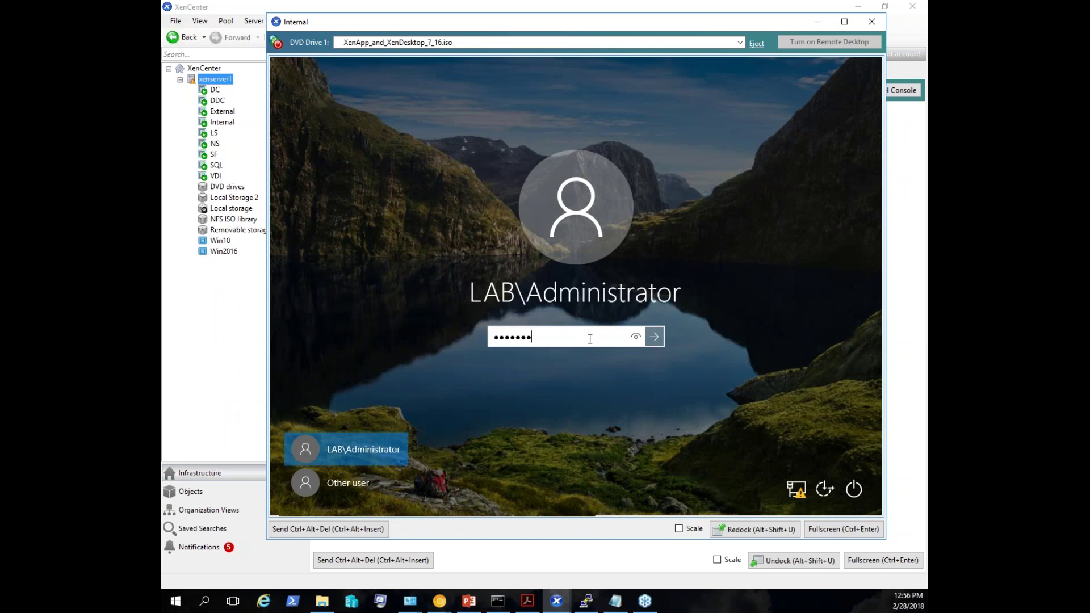
Dismiss the session-expired error and log back in to the NetScaler console as nsroot.
{"action": "key", "text": "Return"}
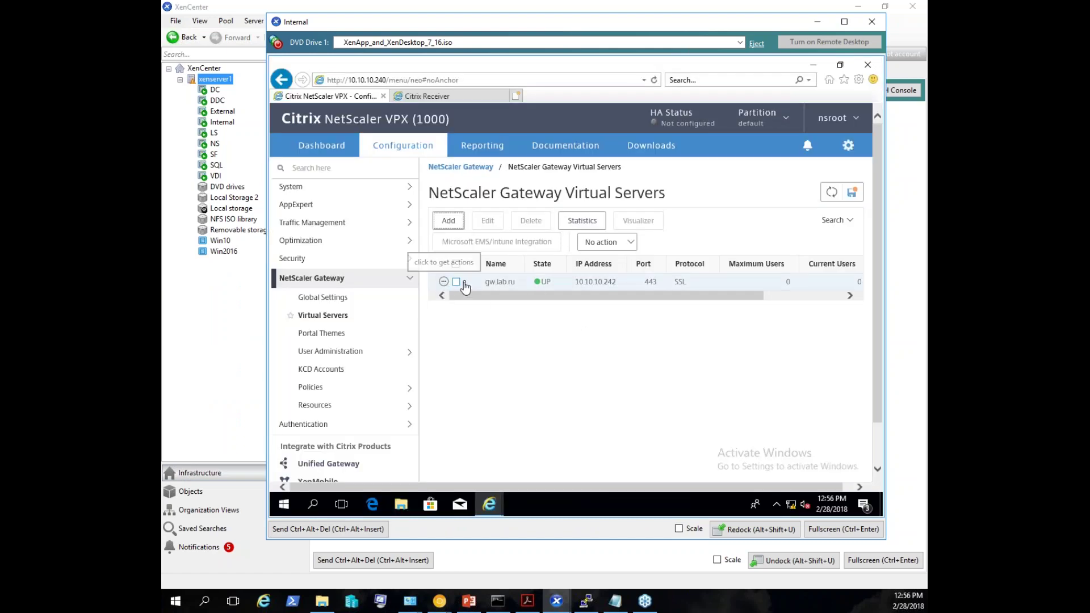
{"action": "left_click", "coordinate": [443, 282]}
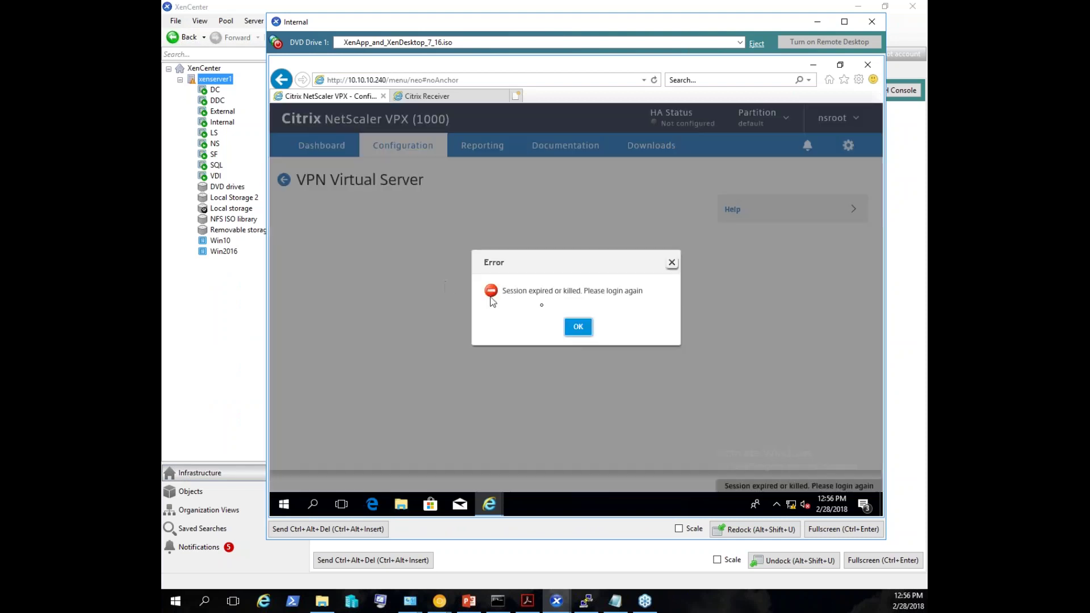
{"action": "left_click", "coordinate": [575, 326]}
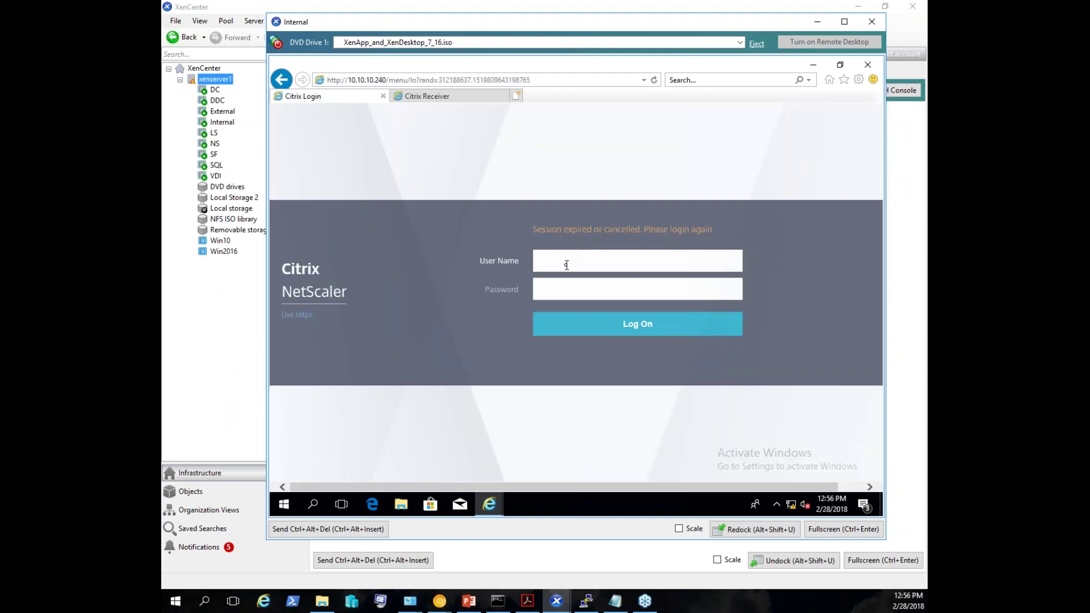
{"action": "type", "text": "nsroot"}
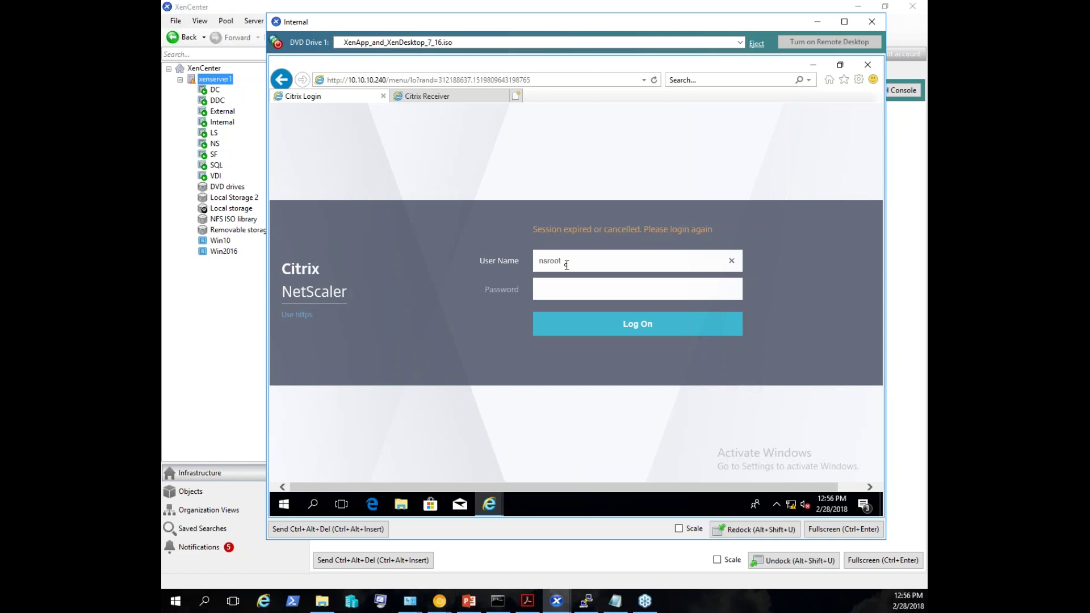
{"action": "key", "text": "Tab"}
{"action": "key", "text": "Return"}
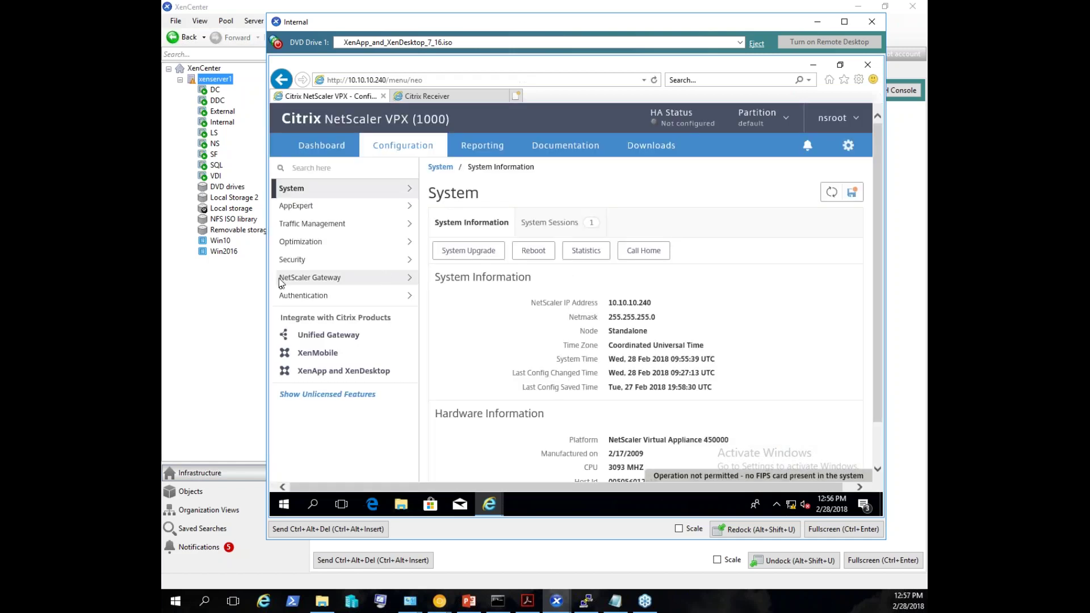
Edit the gw.lab.ru gateway virtual server and open its '1 LDAP Policy' binding list.
{"action": "left_click", "coordinate": [292, 279]}
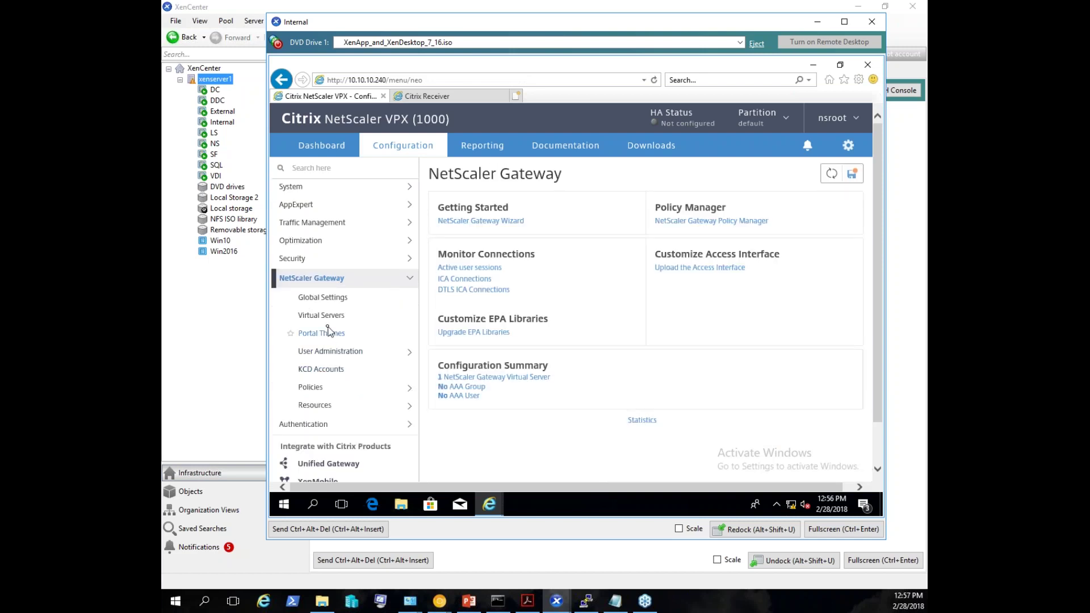
{"action": "left_click", "coordinate": [311, 316]}
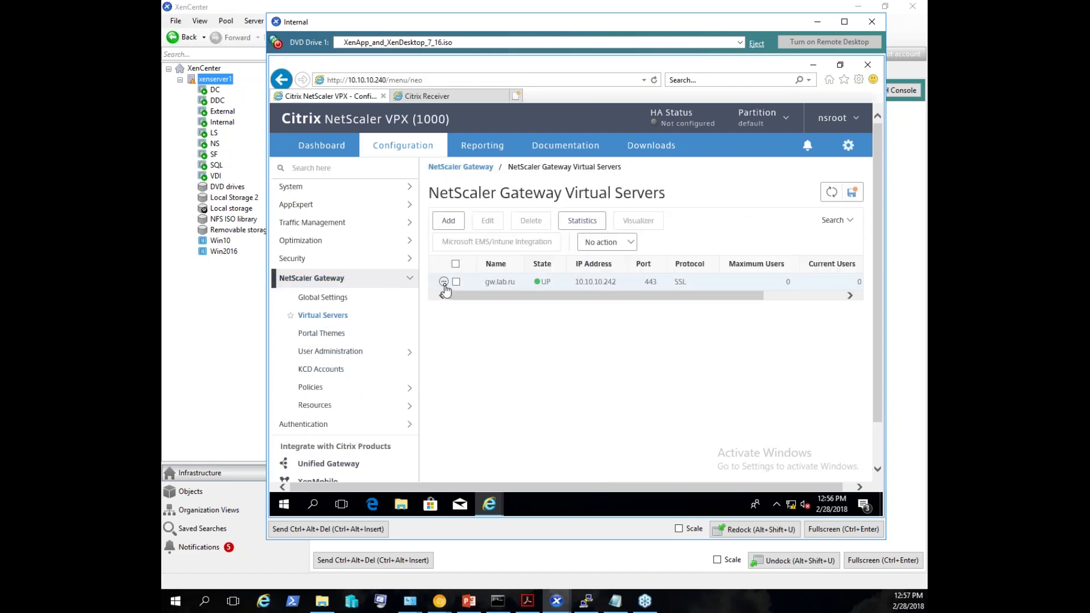
{"action": "right_click", "coordinate": [446, 284]}
{"action": "left_click", "coordinate": [459, 314]}
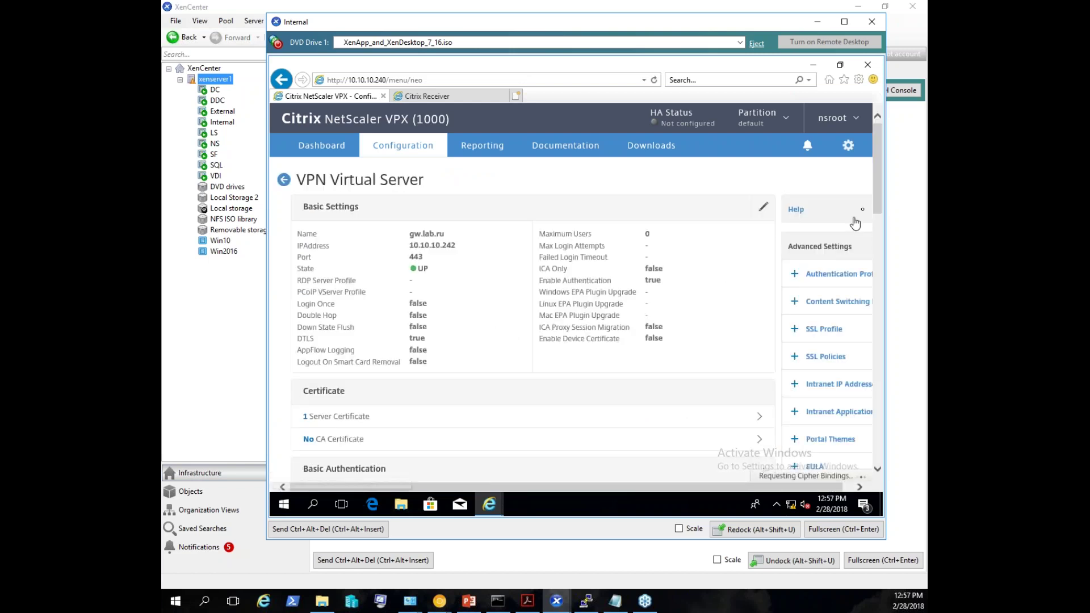
{"action": "scroll", "coordinate": [397, 284], "scroll_direction": "down", "scroll_amount": 4}
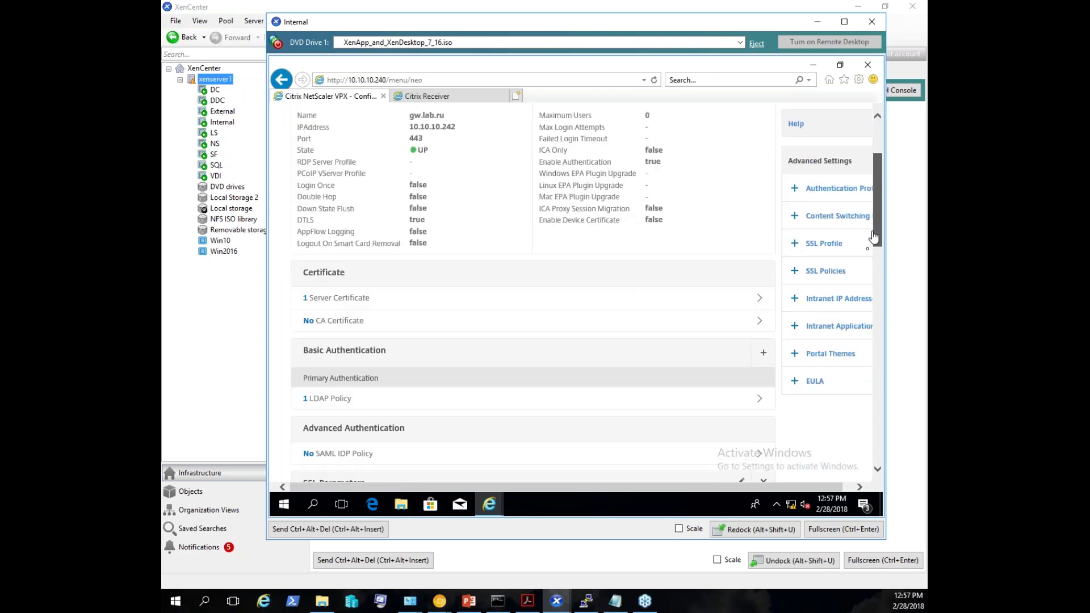
{"action": "left_click", "coordinate": [335, 284]}
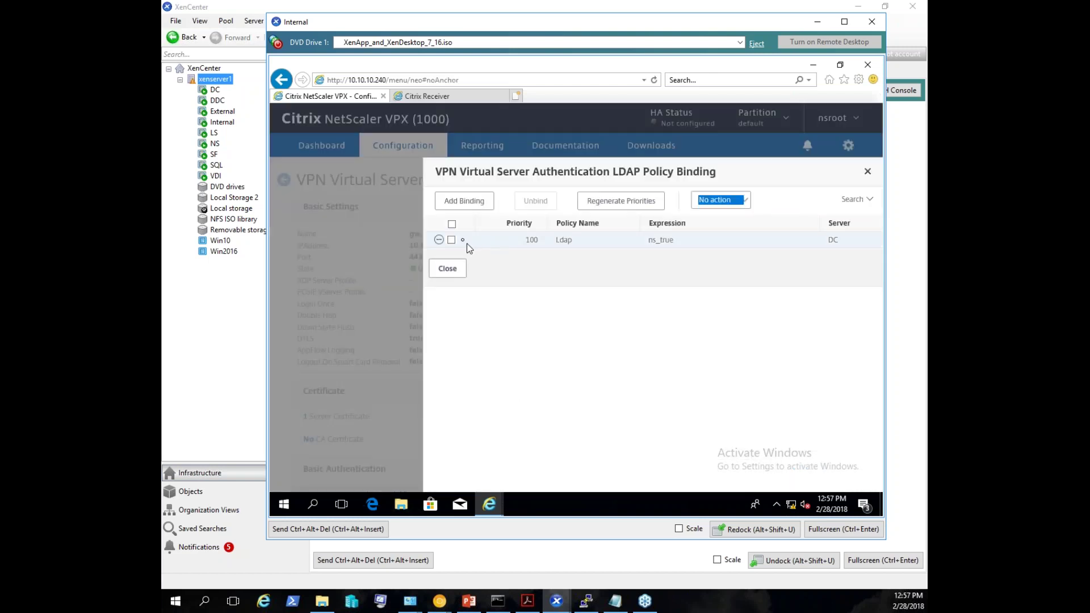
Edit the bound Ldap policy and open the DC LDAP server it uses.
{"action": "left_click", "coordinate": [438, 239]}
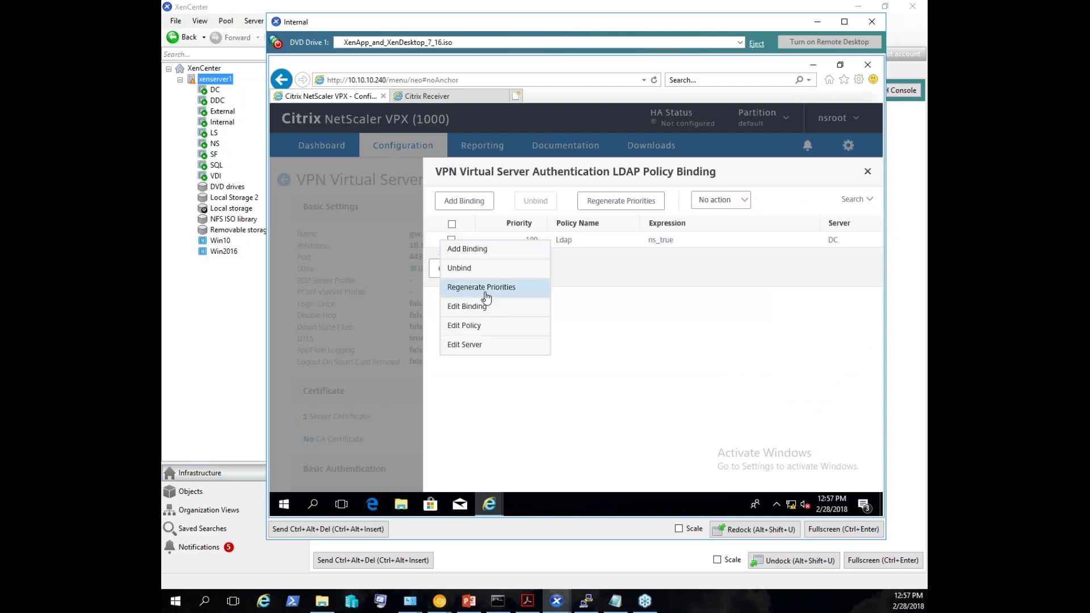
{"action": "left_click", "coordinate": [476, 326]}
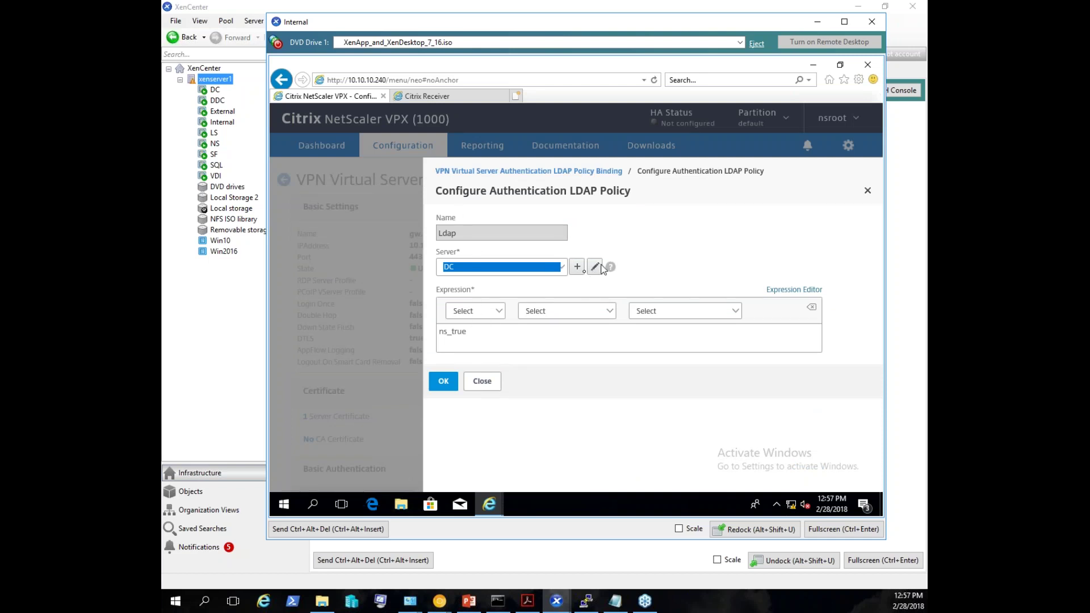
{"action": "left_click", "coordinate": [594, 267]}
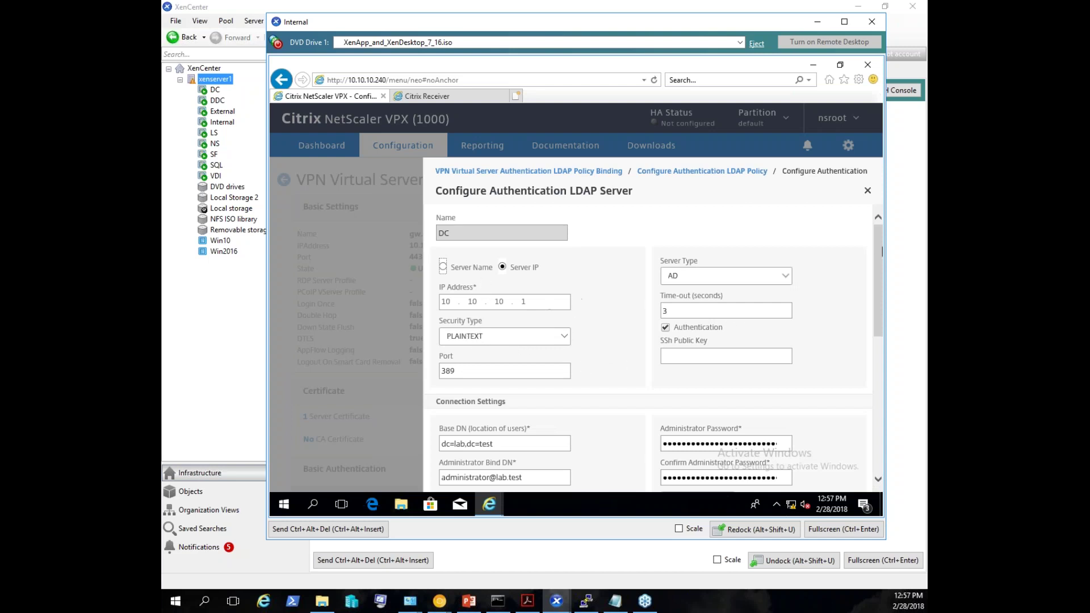
Review the DC server's Security Type options, keep PLAINTEXT, and close the server form.
{"action": "left_click_drag", "start_coordinate": [873, 255], "coordinate": [873, 296]}
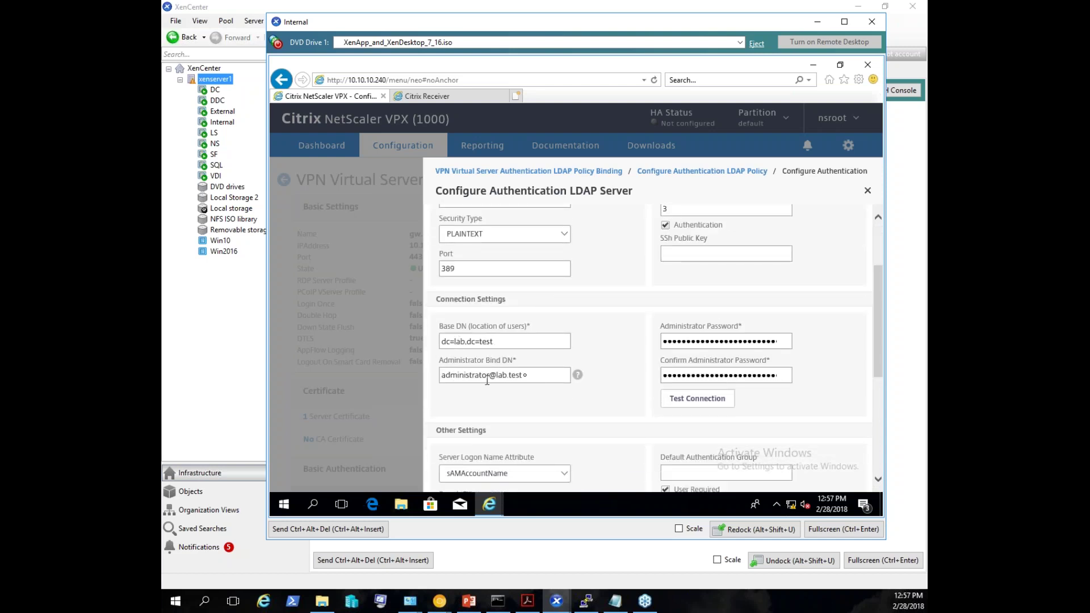
{"action": "left_click", "coordinate": [535, 236]}
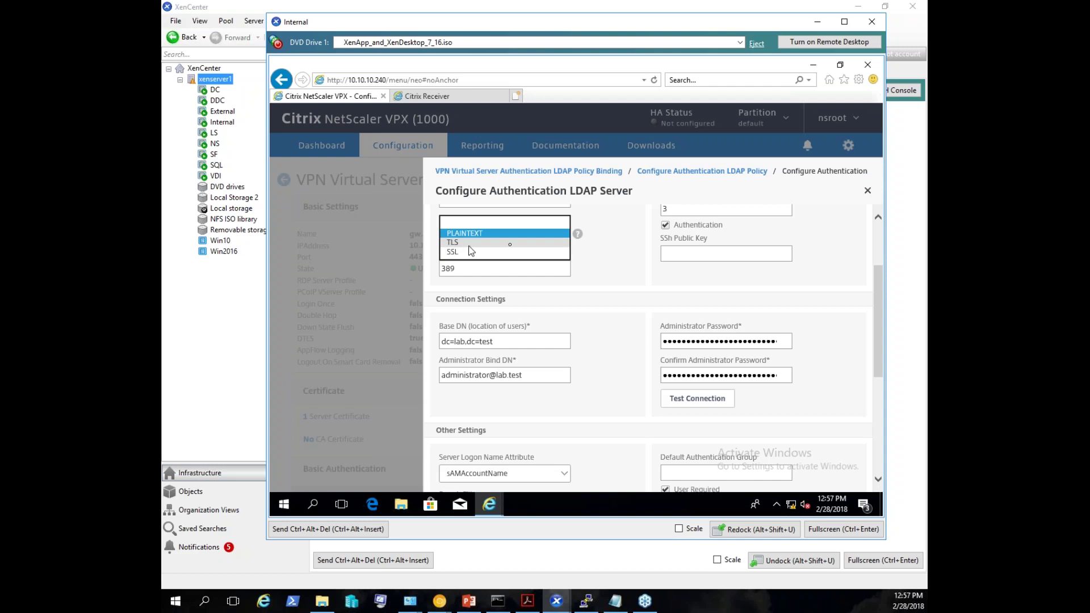
{"action": "left_click", "coordinate": [618, 239]}
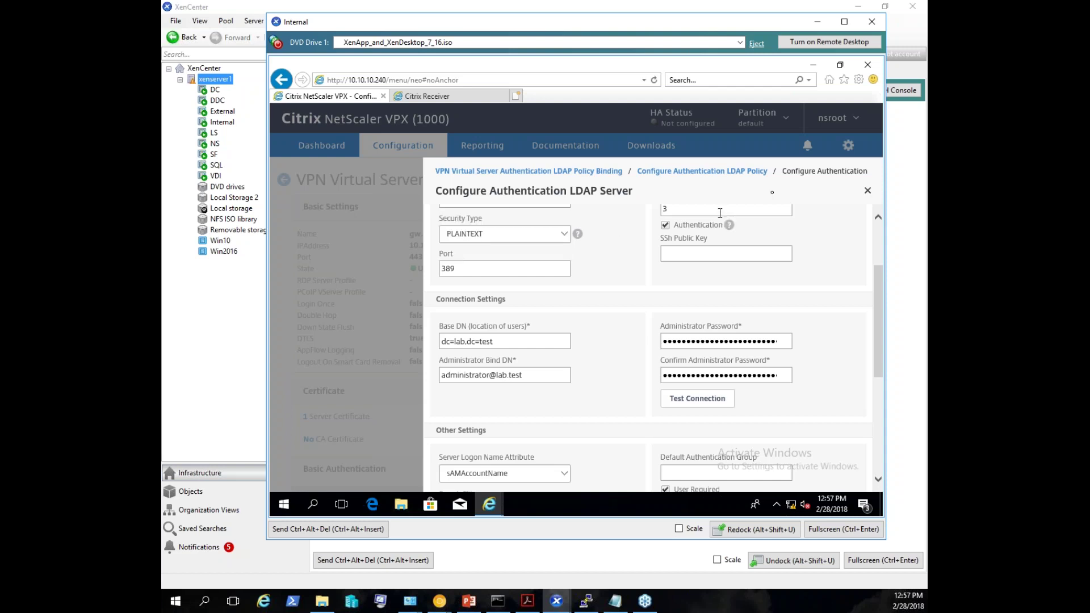
{"action": "left_click", "coordinate": [868, 189]}
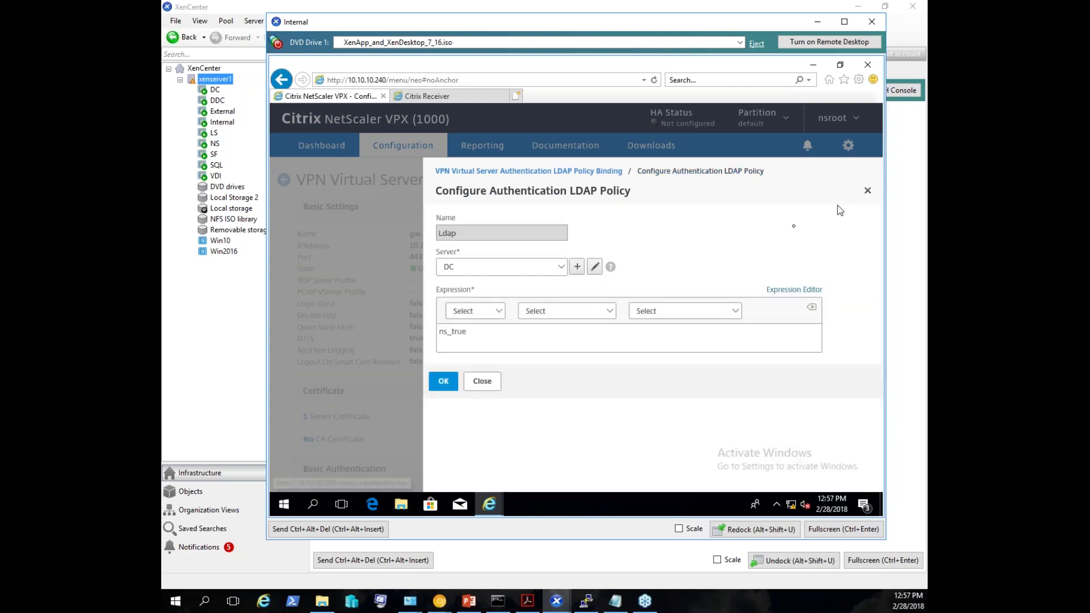
Close the Ldap policy settings and its bindings, returning to the gw.lab.ru virtual server.
{"action": "left_click", "coordinate": [865, 195]}
{"action": "left_click", "coordinate": [463, 267]}
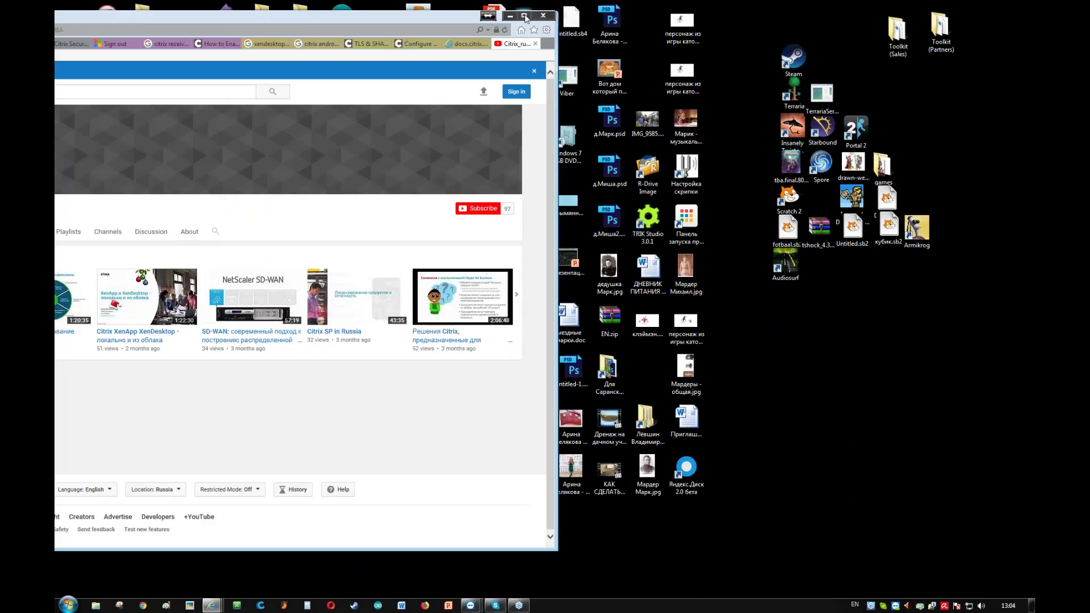
Maximize the browser and copy the Citrix_ru channel page's URL from the address bar.
{"action": "left_click", "coordinate": [524, 15]}
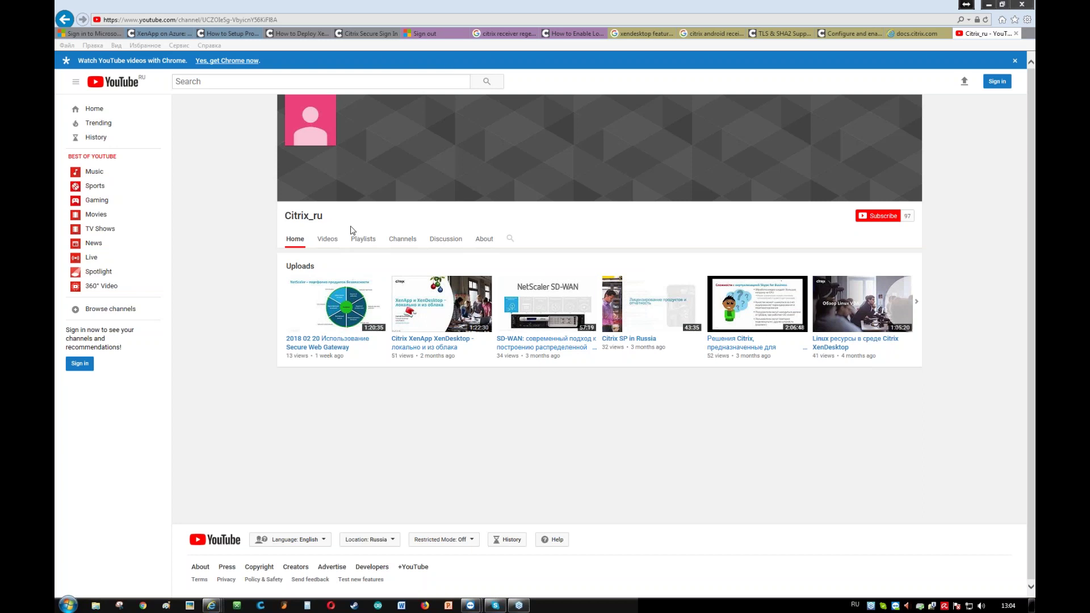
{"action": "left_click", "coordinate": [220, 19]}
{"action": "key", "text": "ctrl+c"}
{"action": "right_click", "coordinate": [220, 20]}
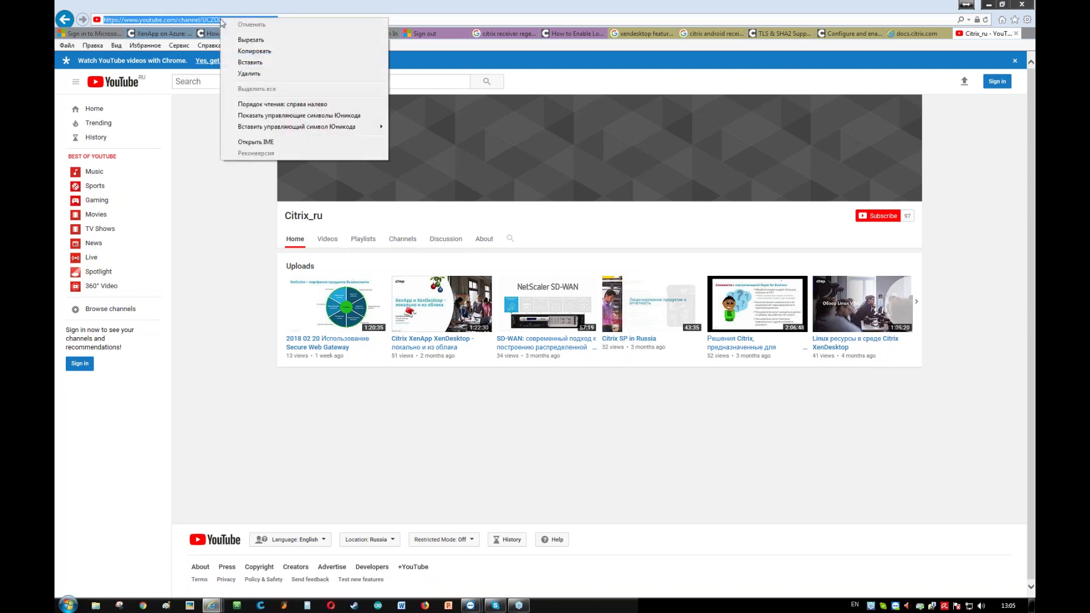
{"action": "left_click", "coordinate": [246, 51]}
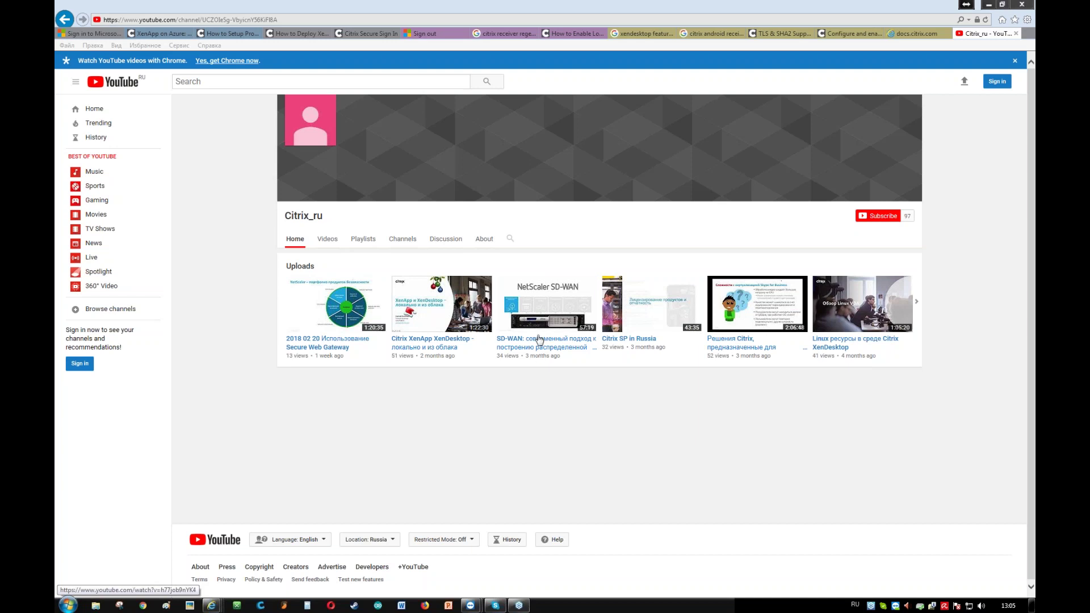
Search the Start menu for notepad and launch a new untitled Notepad.
{"action": "left_click", "coordinate": [67, 605]}
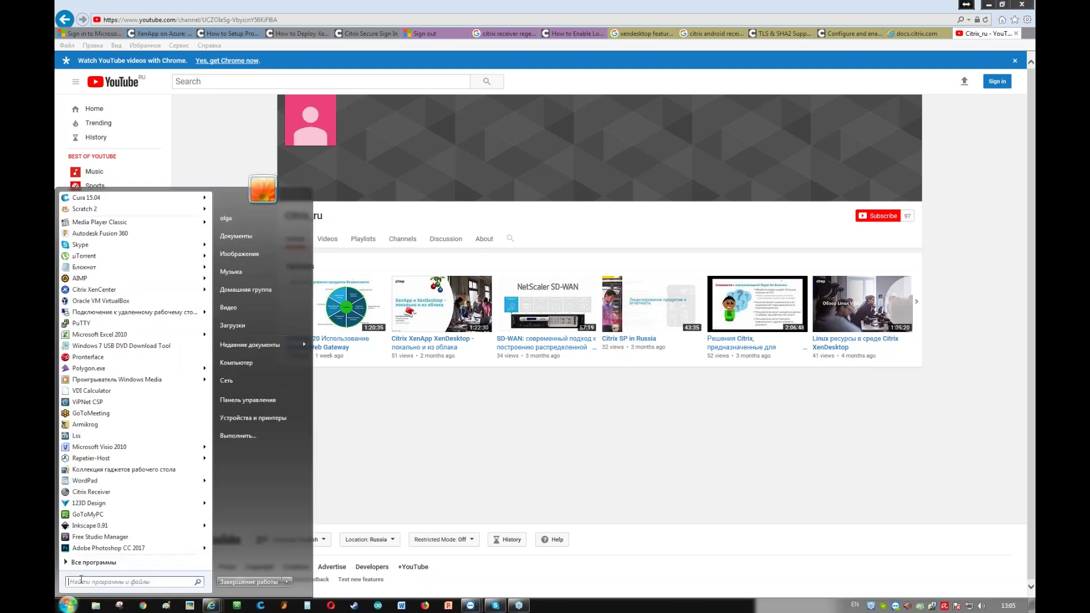
{"action": "type", "text": "note"}
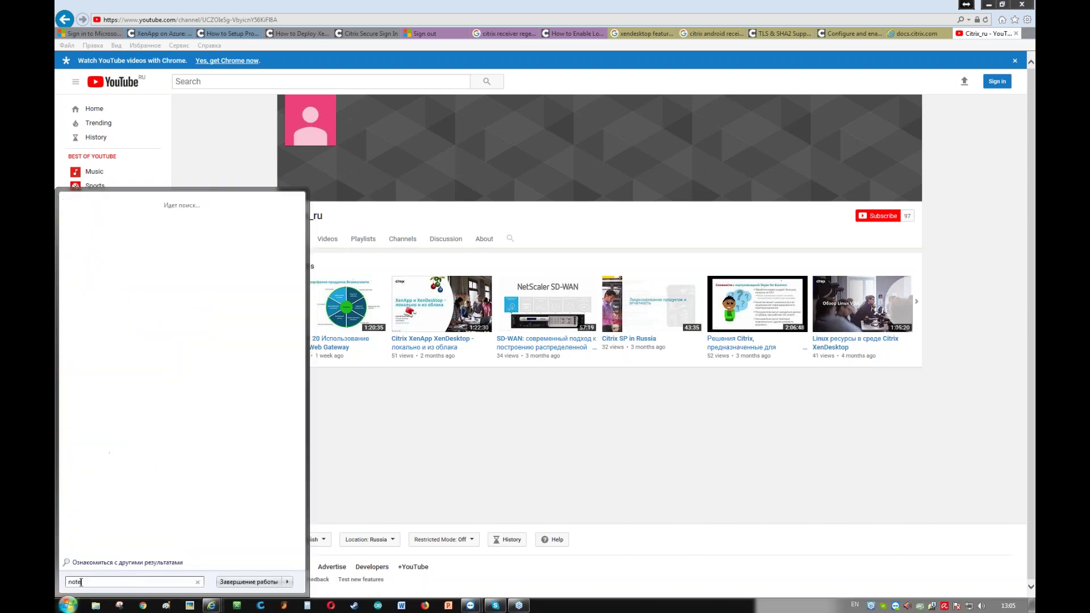
{"action": "type", "text": "pad"}
{"action": "key", "text": "Return"}
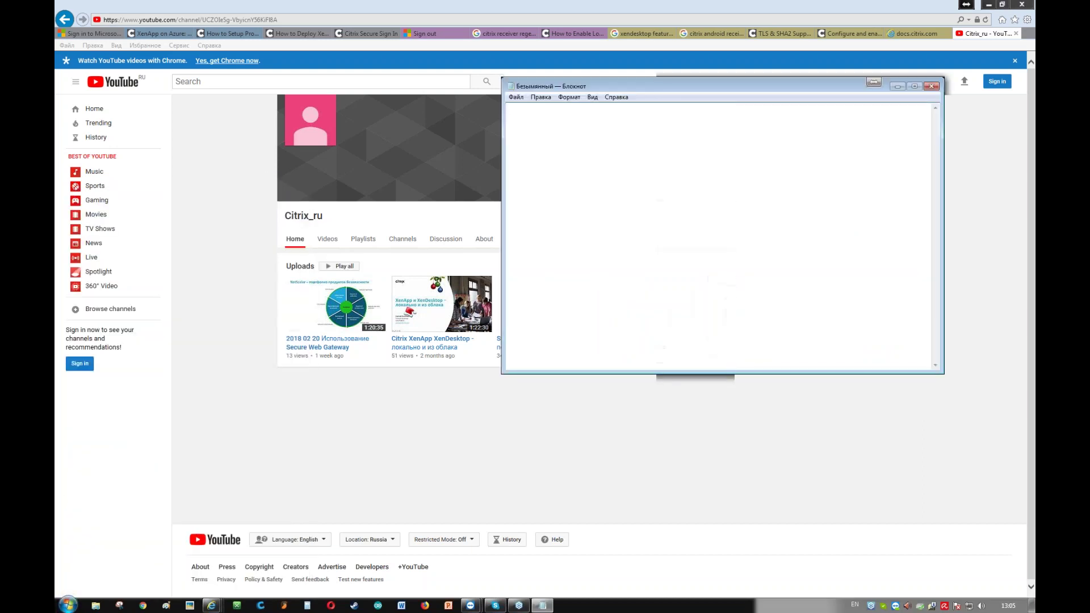
Paste the copied channel URL into the empty Notepad note.
{"action": "left_click_drag", "start_coordinate": [667, 86], "coordinate": [554, 91]}
{"action": "key", "text": "alt+shift"}
{"action": "key", "text": "ctrl+v"}
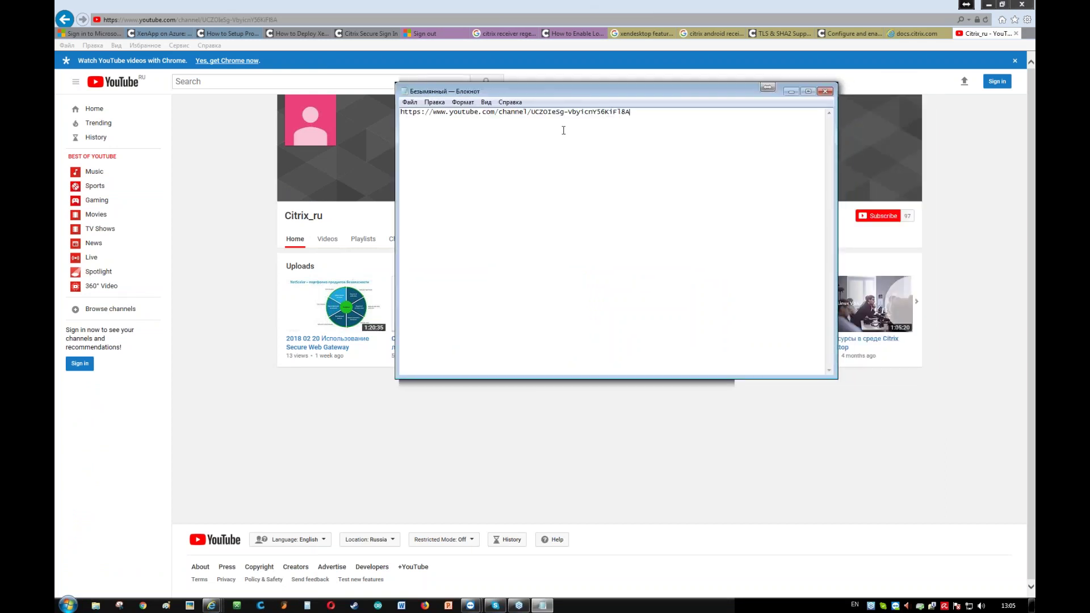
Set the selected URL text to font size 48.
{"action": "left_click_drag", "start_coordinate": [631, 112], "coordinate": [400, 113]}
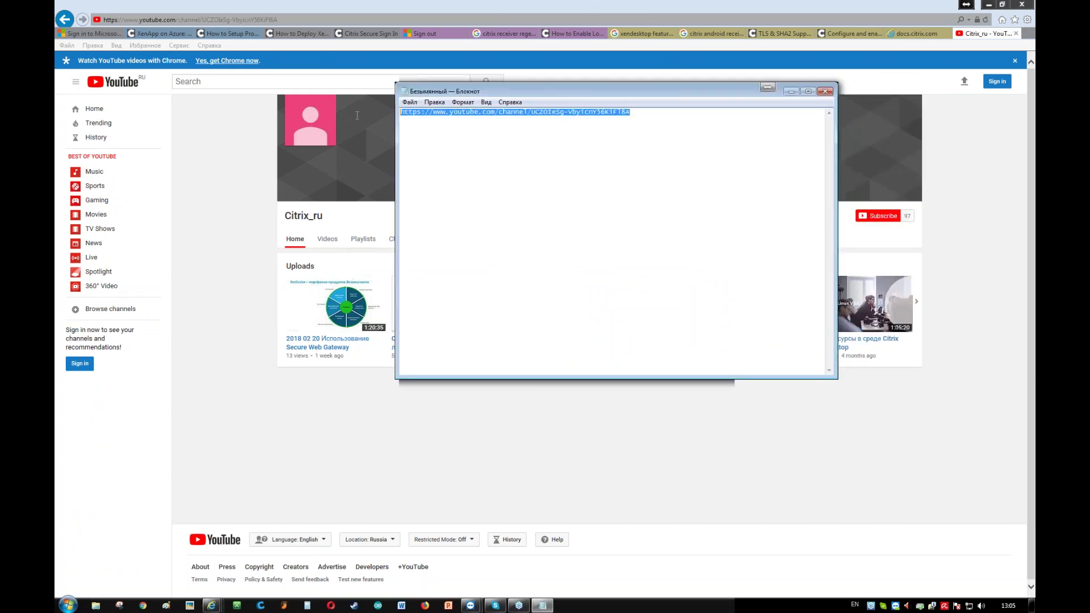
{"action": "left_click", "coordinate": [462, 102]}
{"action": "left_click", "coordinate": [476, 127]}
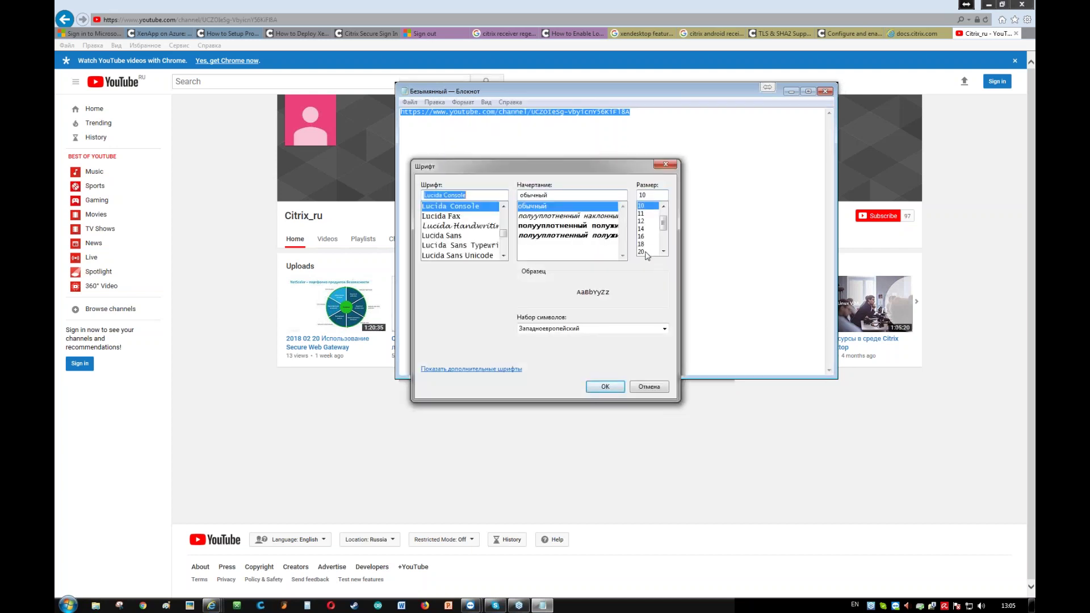
{"action": "left_click", "coordinate": [650, 251]}
{"action": "scroll", "coordinate": [657, 249], "scroll_direction": "down", "scroll_amount": 2}
{"action": "left_click", "coordinate": [641, 244]}
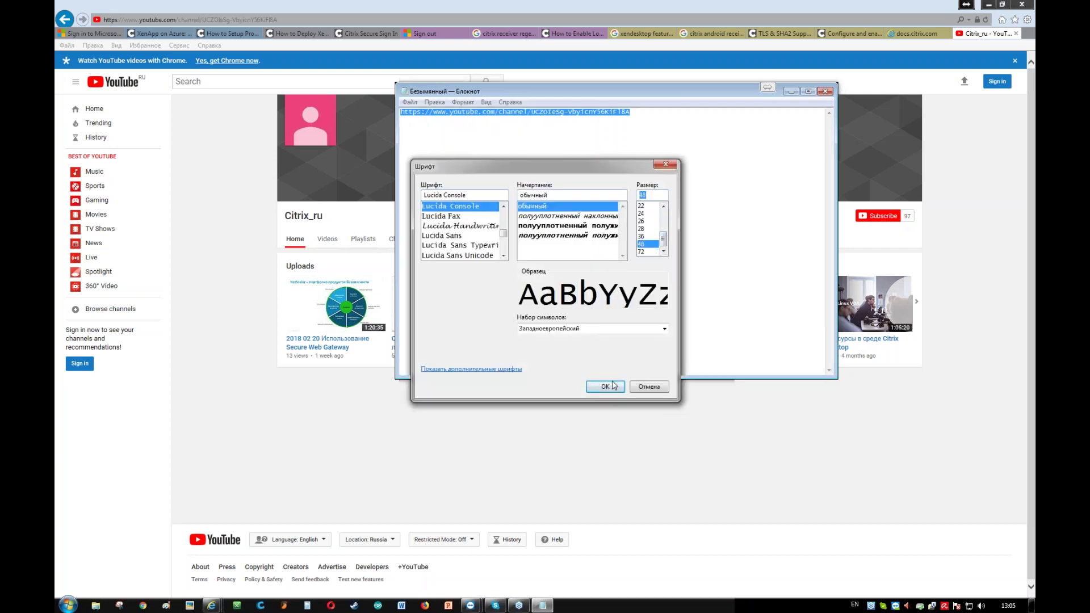
{"action": "left_click", "coordinate": [605, 386]}
Reposition and widen the Notepad window so the large URL wraps over two lines.
{"action": "left_click_drag", "start_coordinate": [685, 92], "coordinate": [481, 96]}
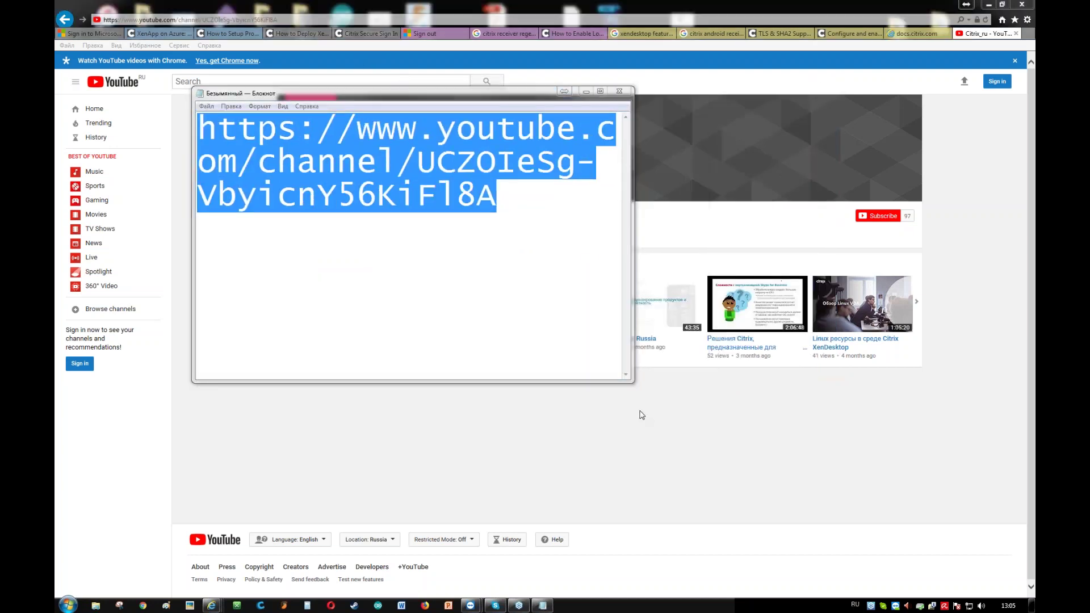
{"action": "left_click_drag", "start_coordinate": [634, 382], "coordinate": [955, 365]}
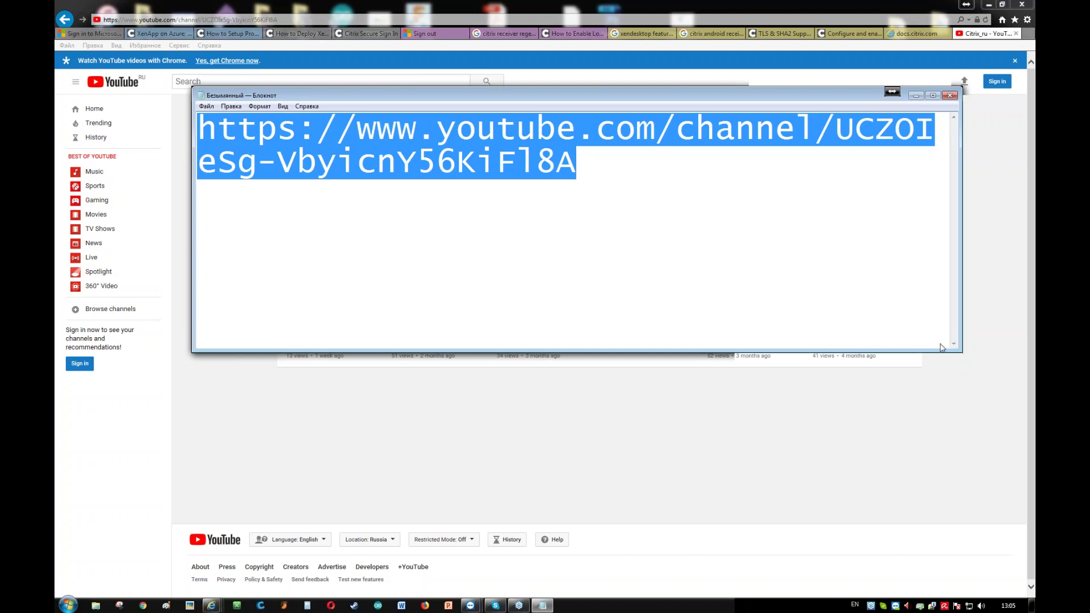
{"action": "left_click_drag", "start_coordinate": [694, 95], "coordinate": [606, 118]}
{"action": "left_click", "coordinate": [502, 198]}
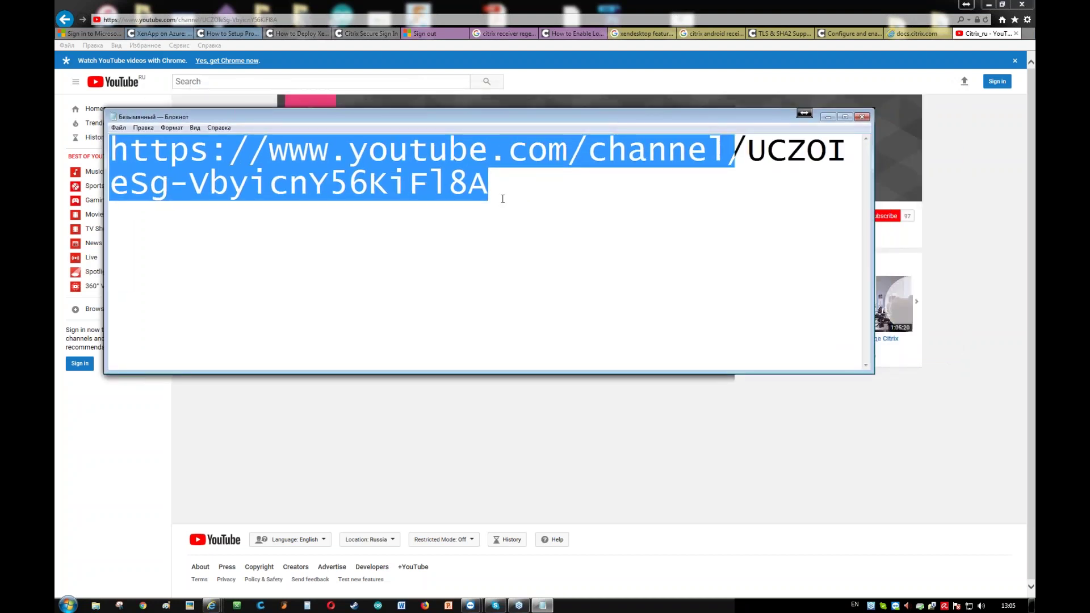
{"action": "left_click", "coordinate": [780, 93]}
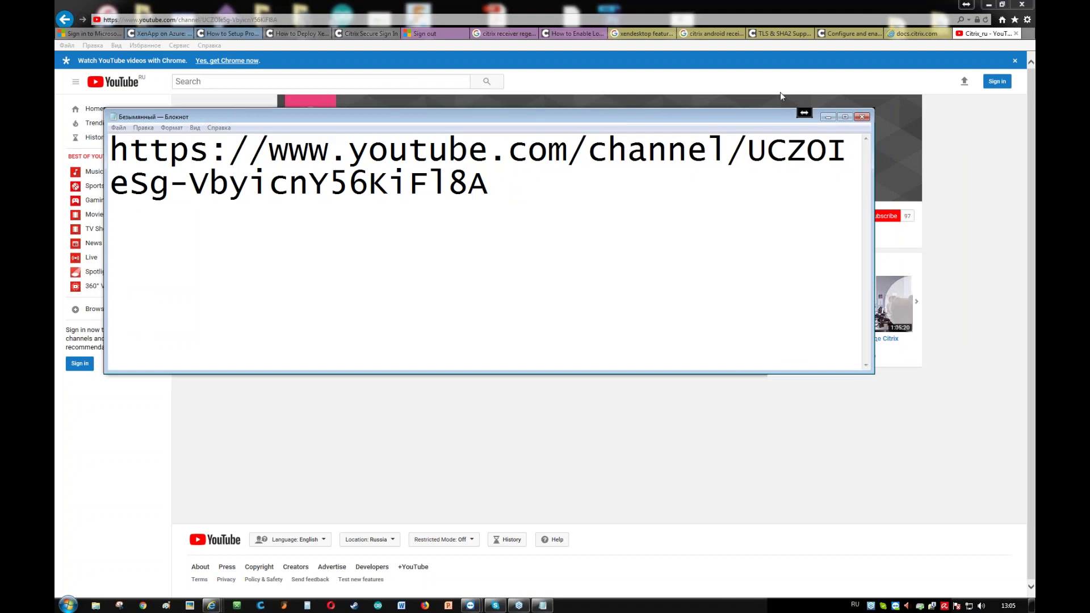
Copy the Citrix_ru channel name text from the page, then open a new browser tab.
{"action": "left_click", "coordinate": [780, 94]}
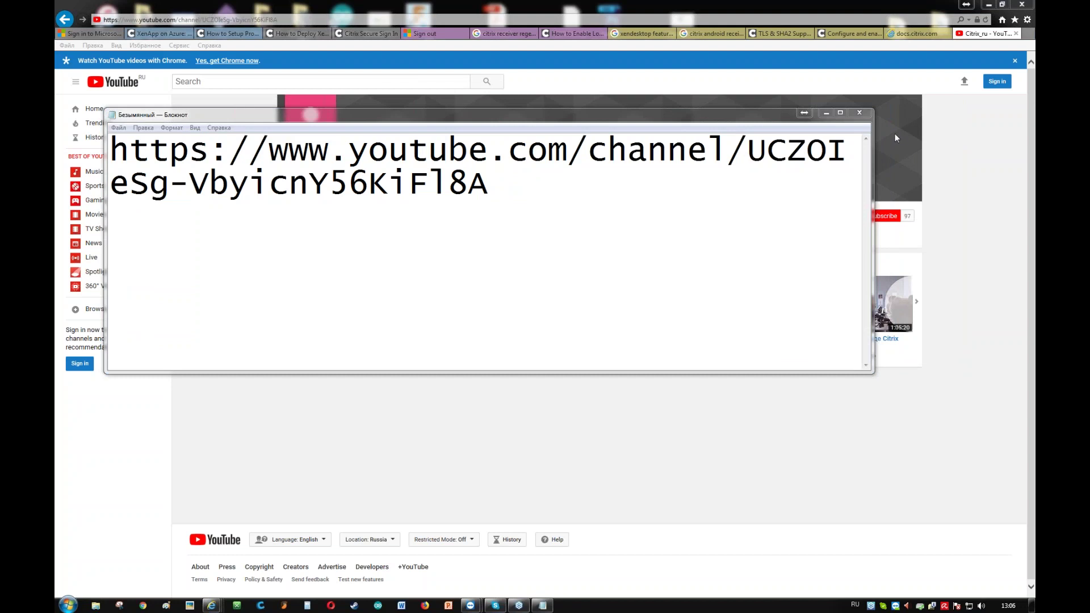
{"action": "left_click", "coordinate": [714, 139]}
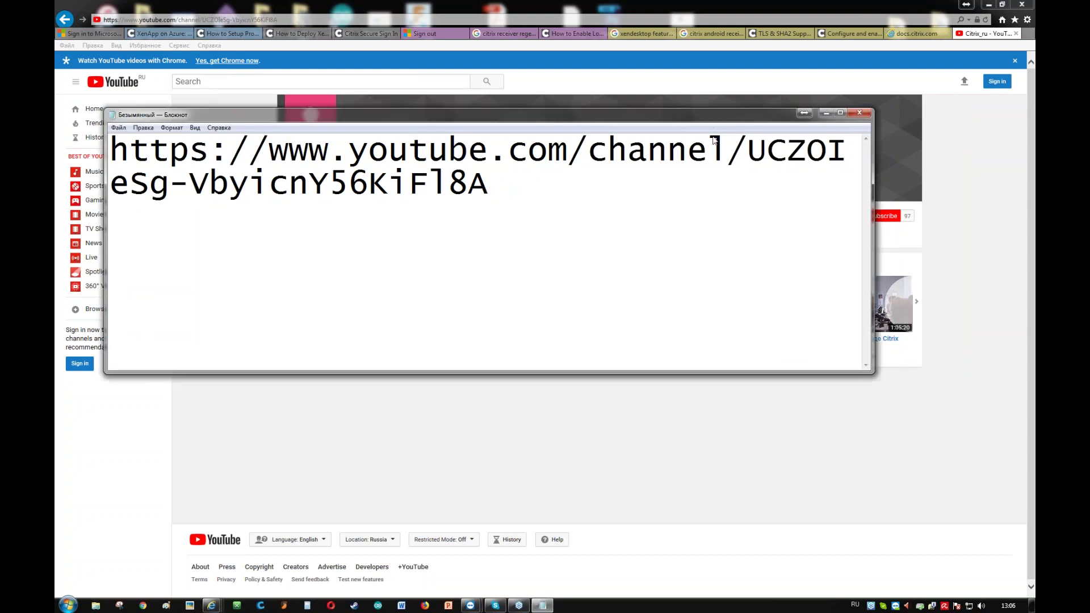
{"action": "double_click", "coordinate": [296, 223]}
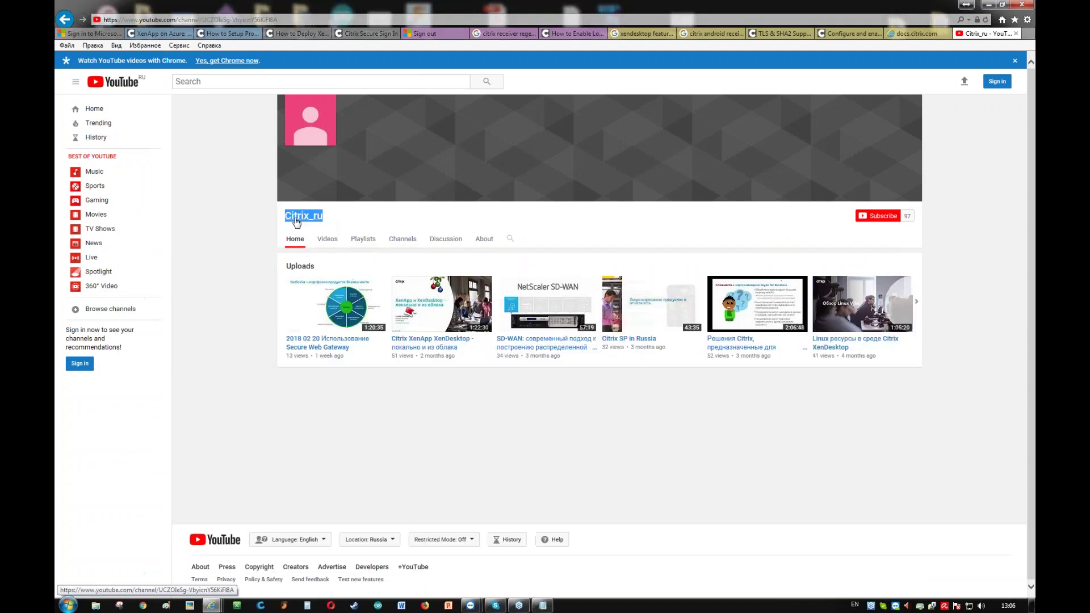
{"action": "right_click", "coordinate": [296, 222]}
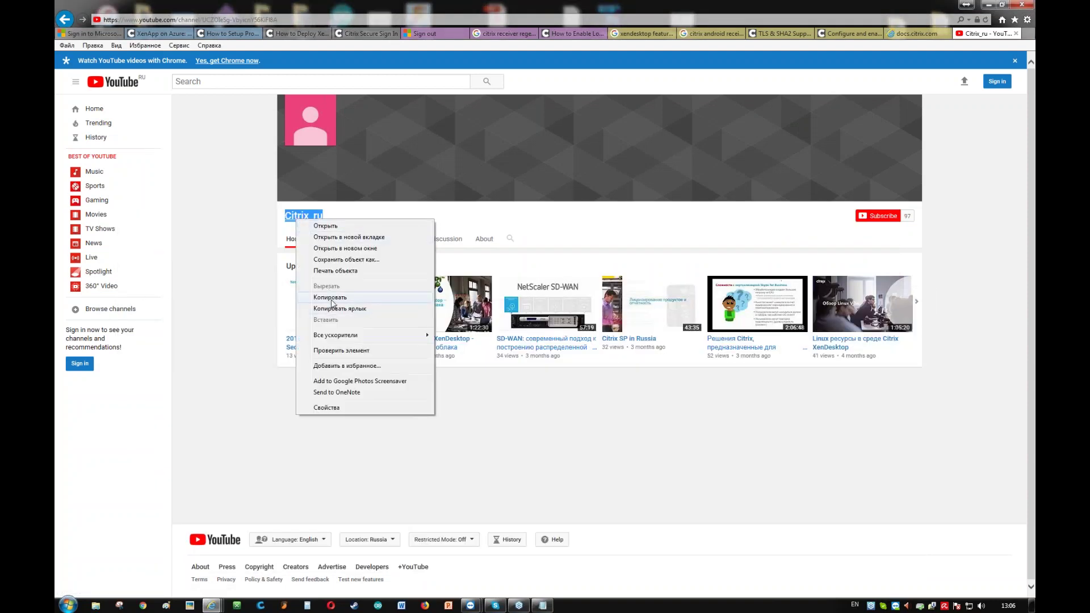
{"action": "left_click", "coordinate": [333, 297]}
{"action": "left_click", "coordinate": [1029, 33]}
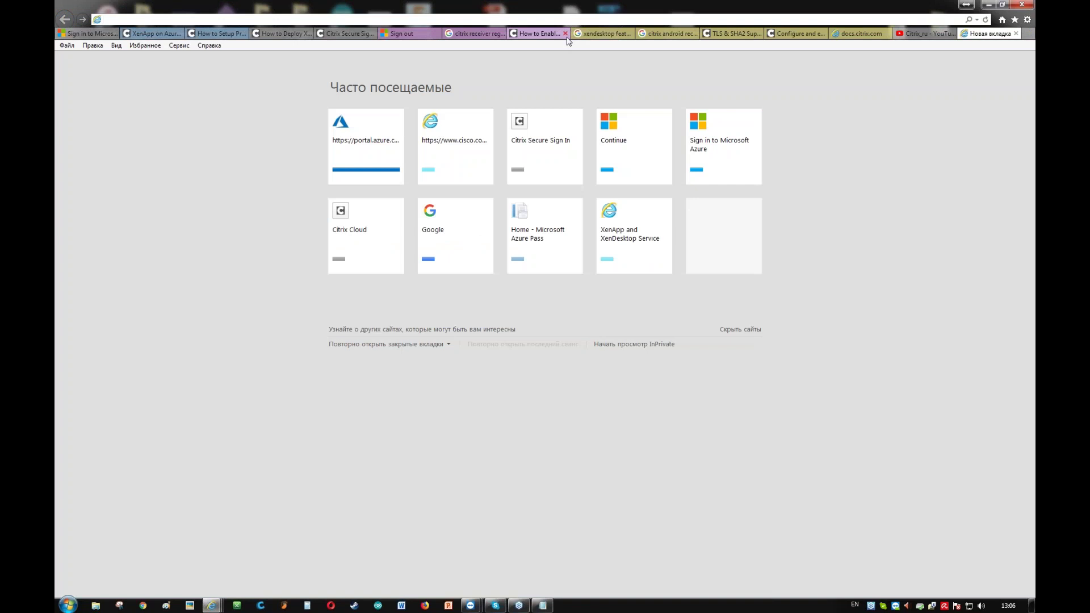
Load youtube.com in the new tab and focus its search box.
{"action": "type", "text": "youtube.com/"}
{"action": "key", "text": "Return"}
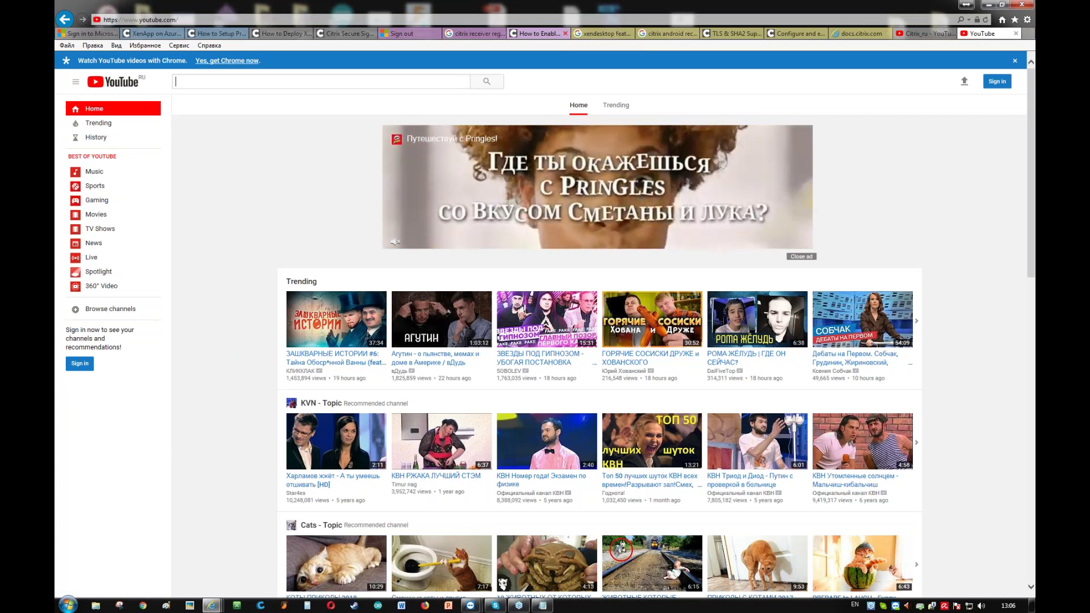
{"action": "left_click", "coordinate": [428, 80]}
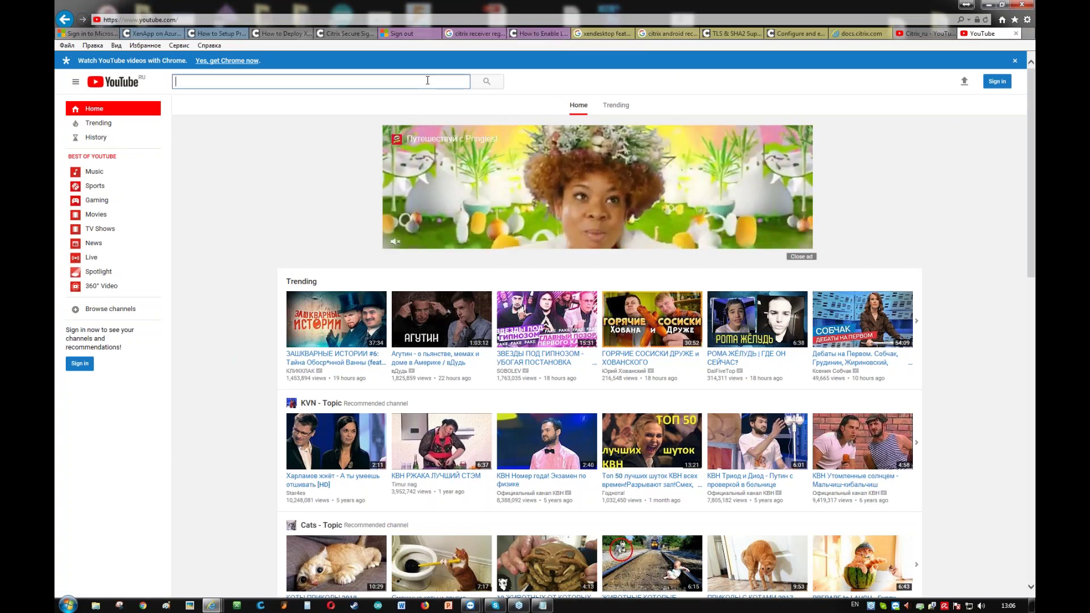
{"action": "right_click", "coordinate": [427, 80]}
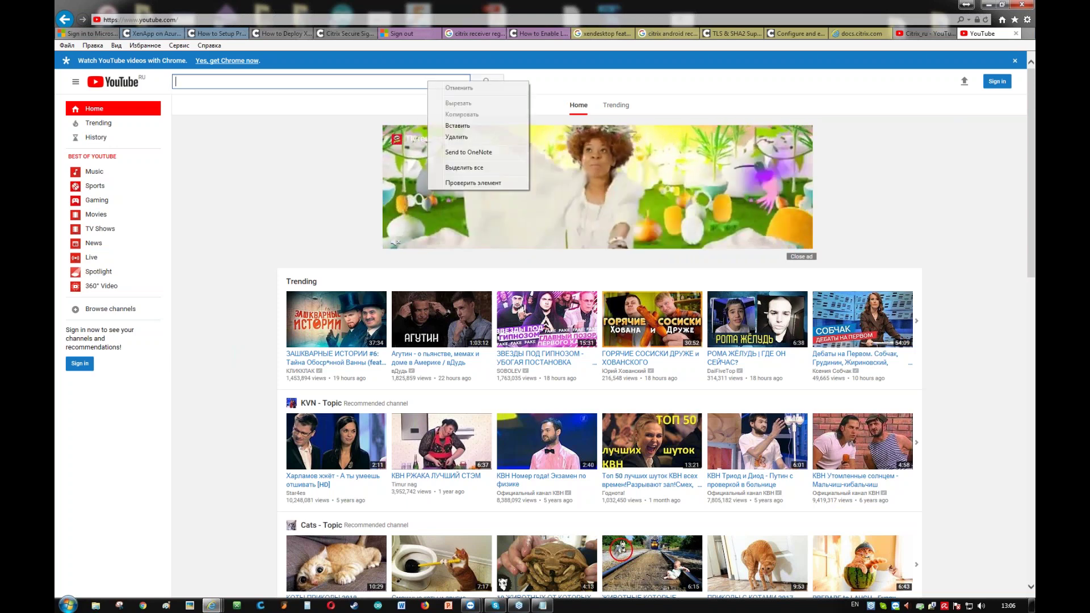
{"action": "key", "text": "Escape"}
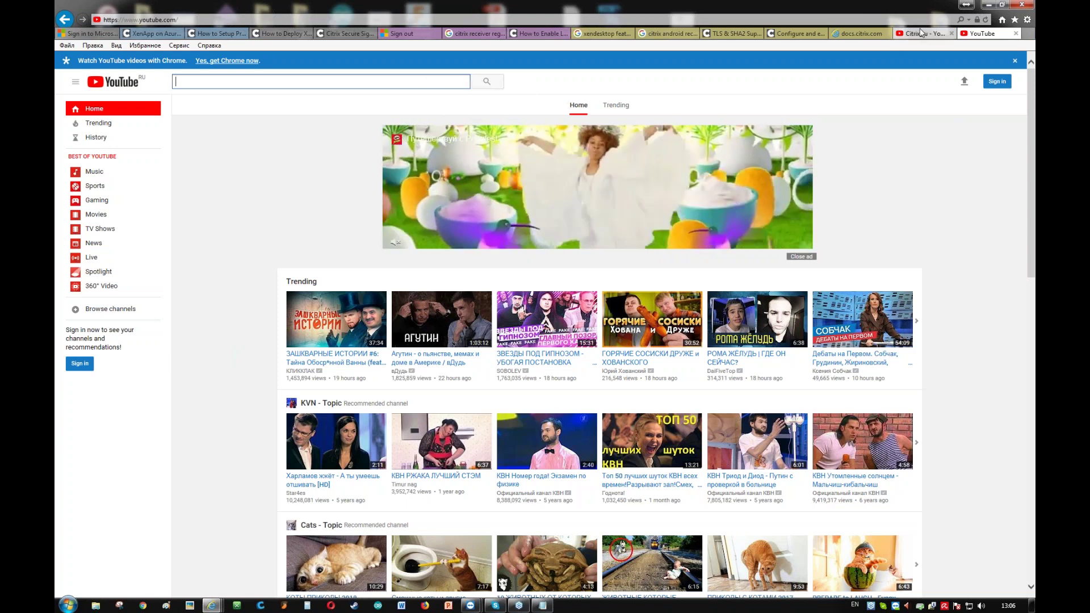
Copy the Citrix_ru name again from the channel tab and return to the YouTube home tab.
{"action": "left_click", "coordinate": [921, 32]}
{"action": "right_click", "coordinate": [315, 219]}
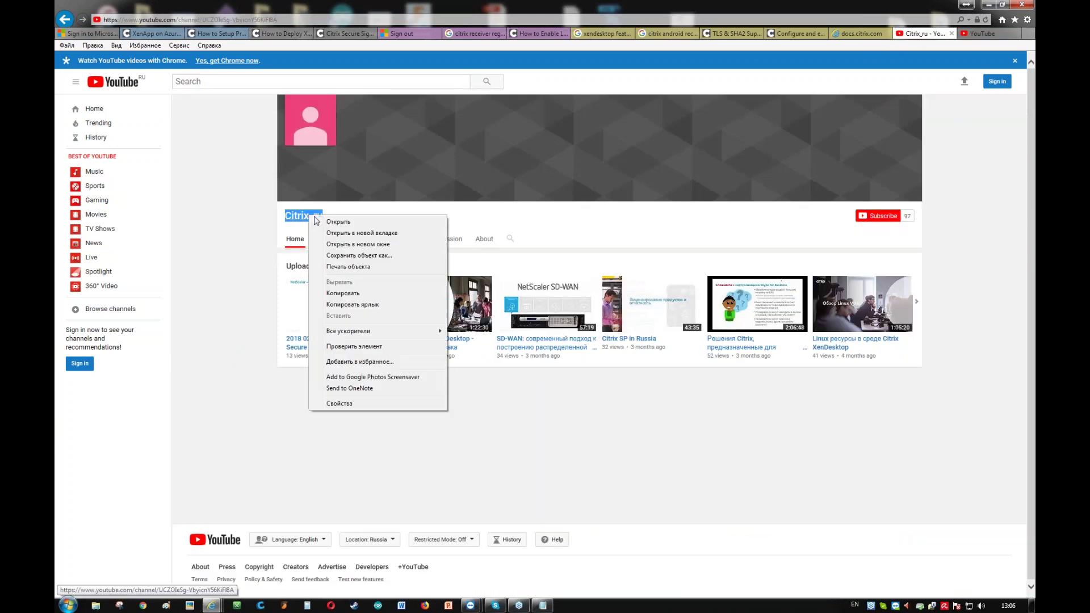
{"action": "left_click", "coordinate": [343, 293]}
{"action": "left_click", "coordinate": [982, 33]}
{"action": "right_click", "coordinate": [254, 86]}
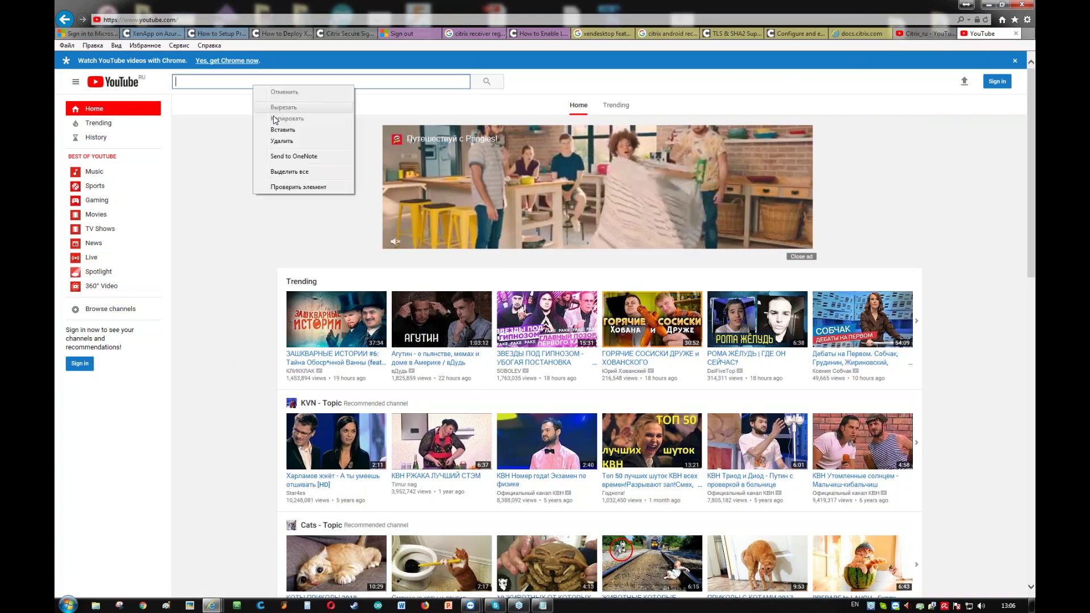
Search YouTube for 'CItrix_ru' and open the Citrix_ru channel result with 33 videos.
{"action": "left_click", "coordinate": [227, 81]}
{"action": "type", "text": "C"}
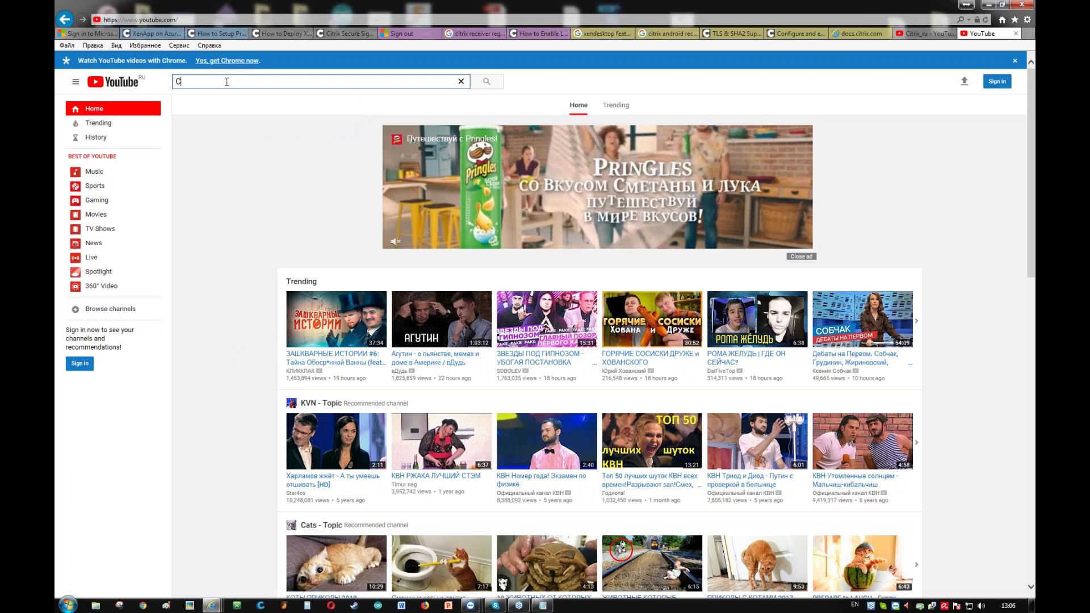
{"action": "type", "text": "Itrix_r"}
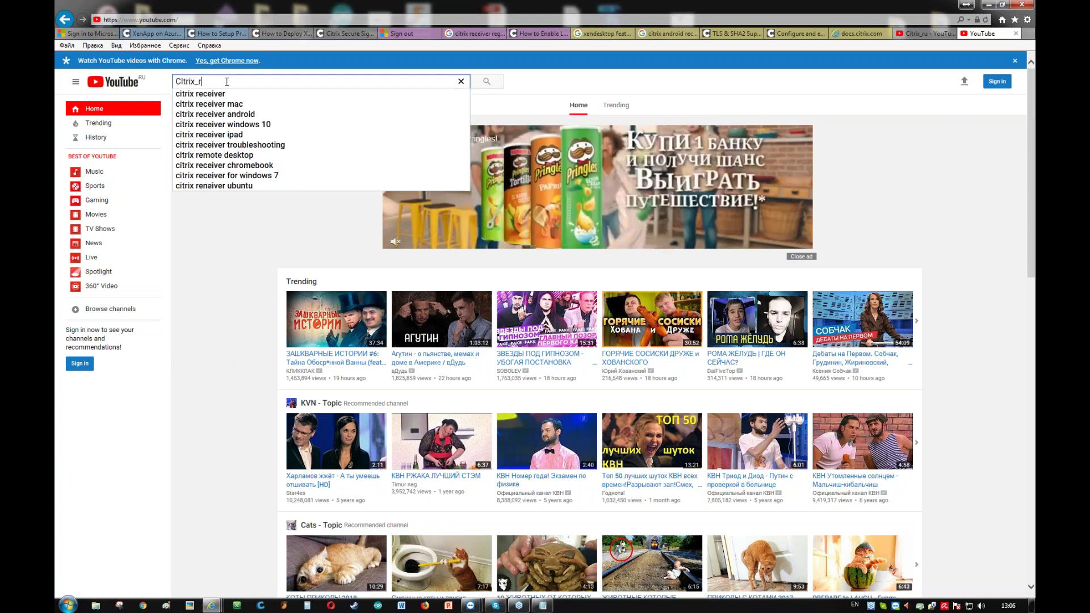
{"action": "type", "text": "u"}
{"action": "key", "text": "Return"}
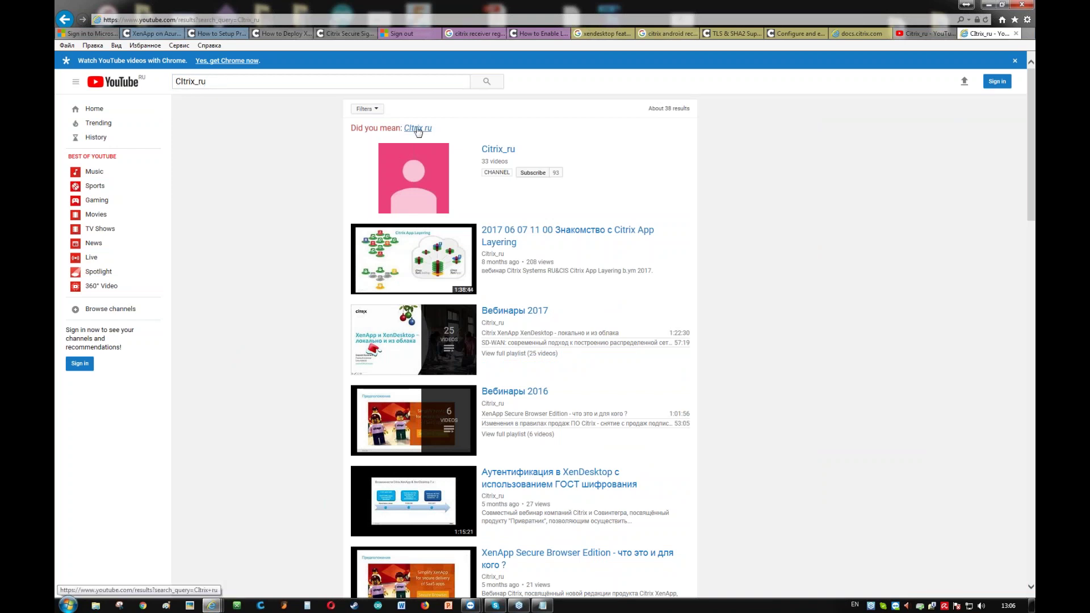
{"action": "left_click", "coordinate": [493, 149]}
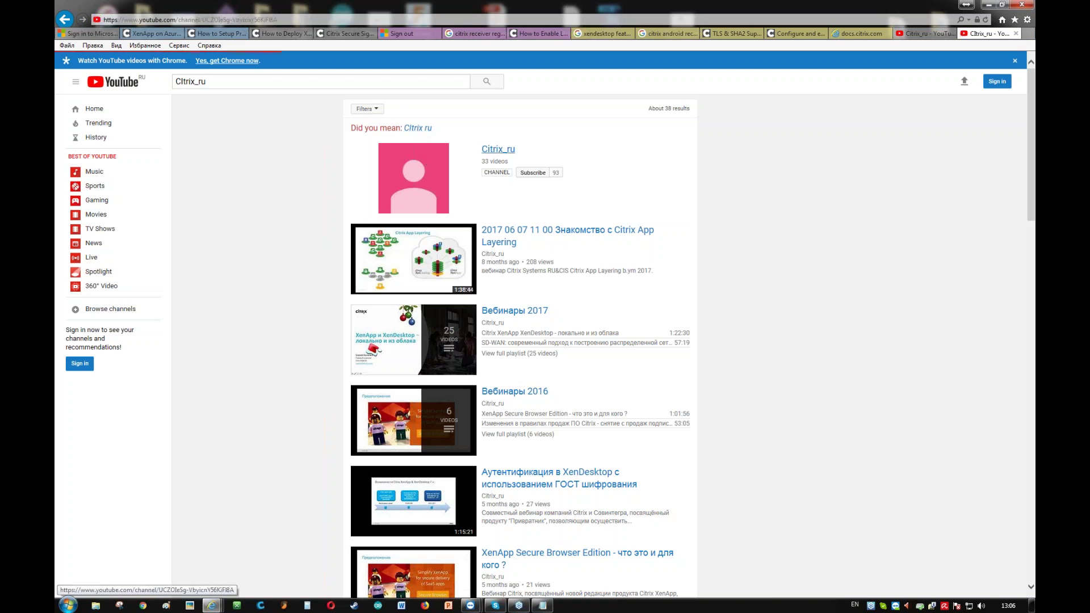